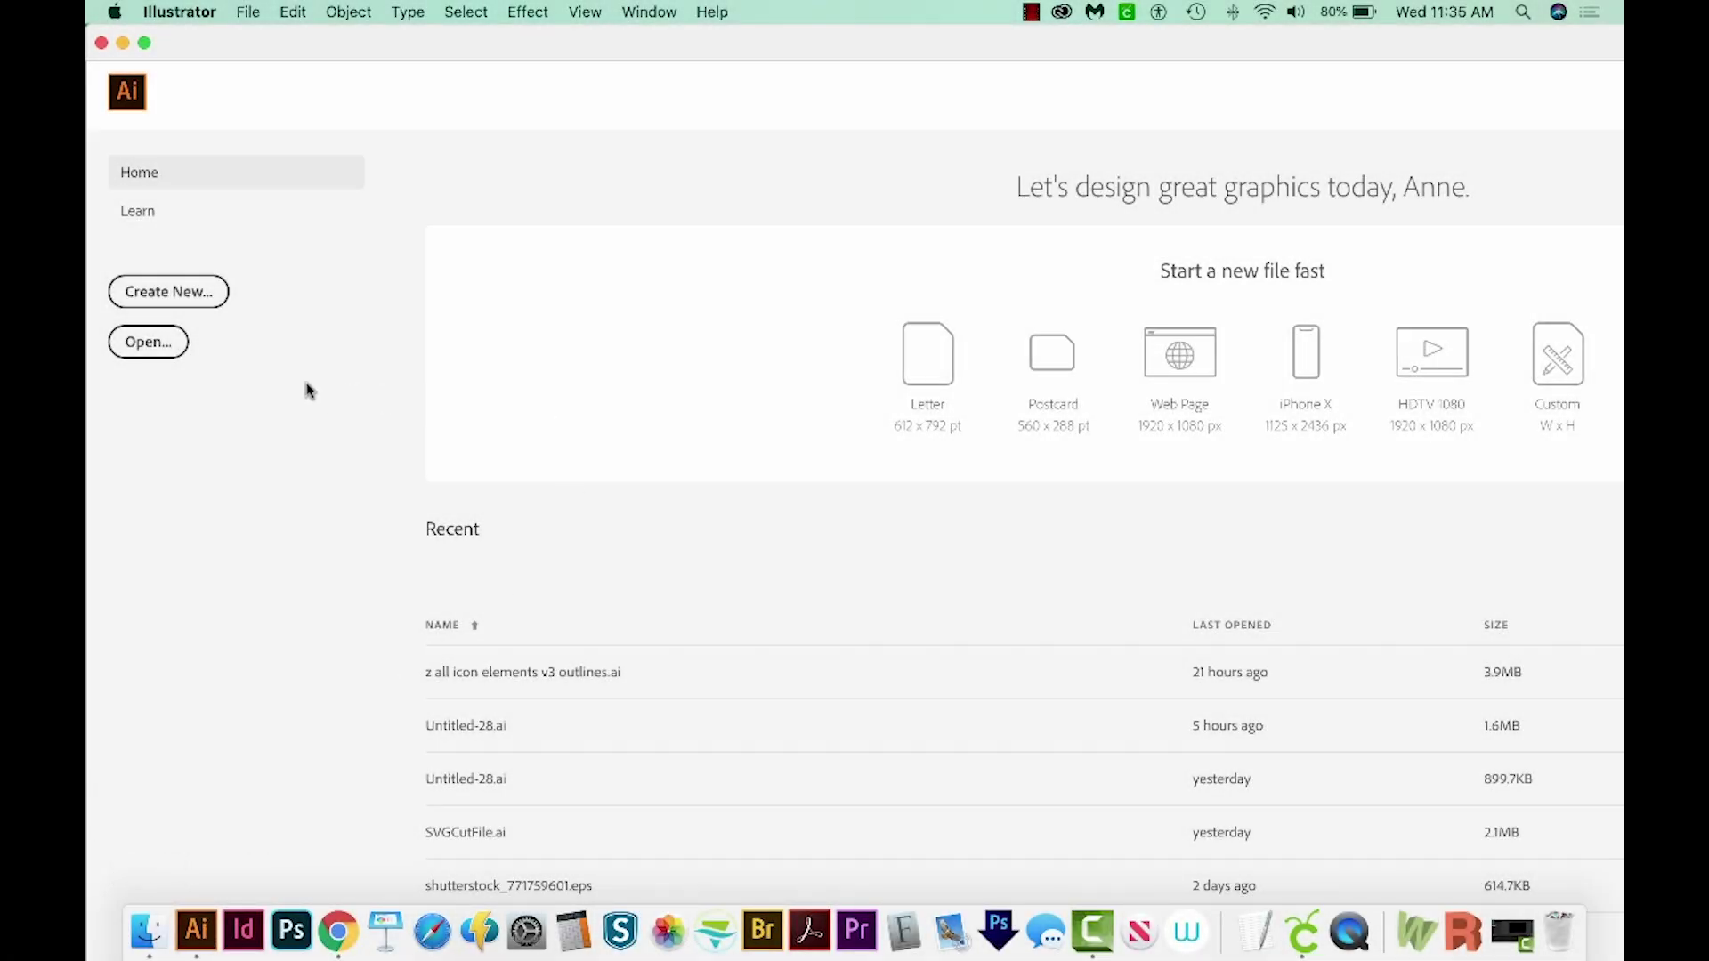
# Create a new print document from the Letter preset, 612 x 792 pt.
pyautogui.click(187, 300)
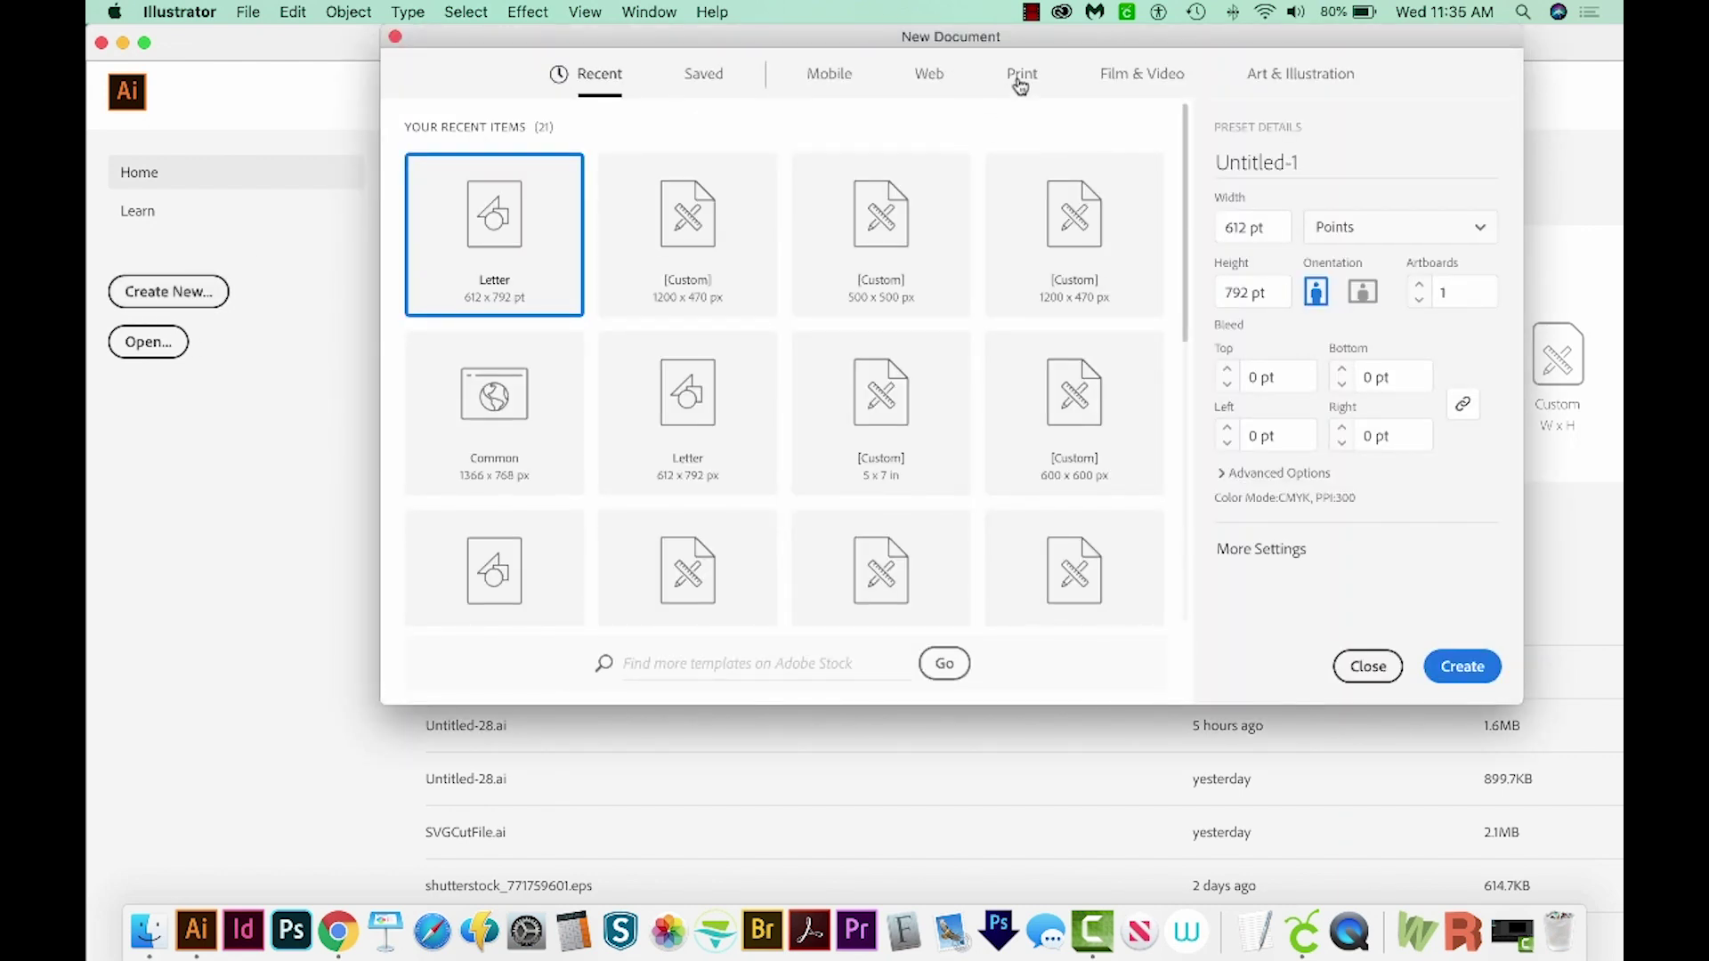
pyautogui.click(1024, 80)
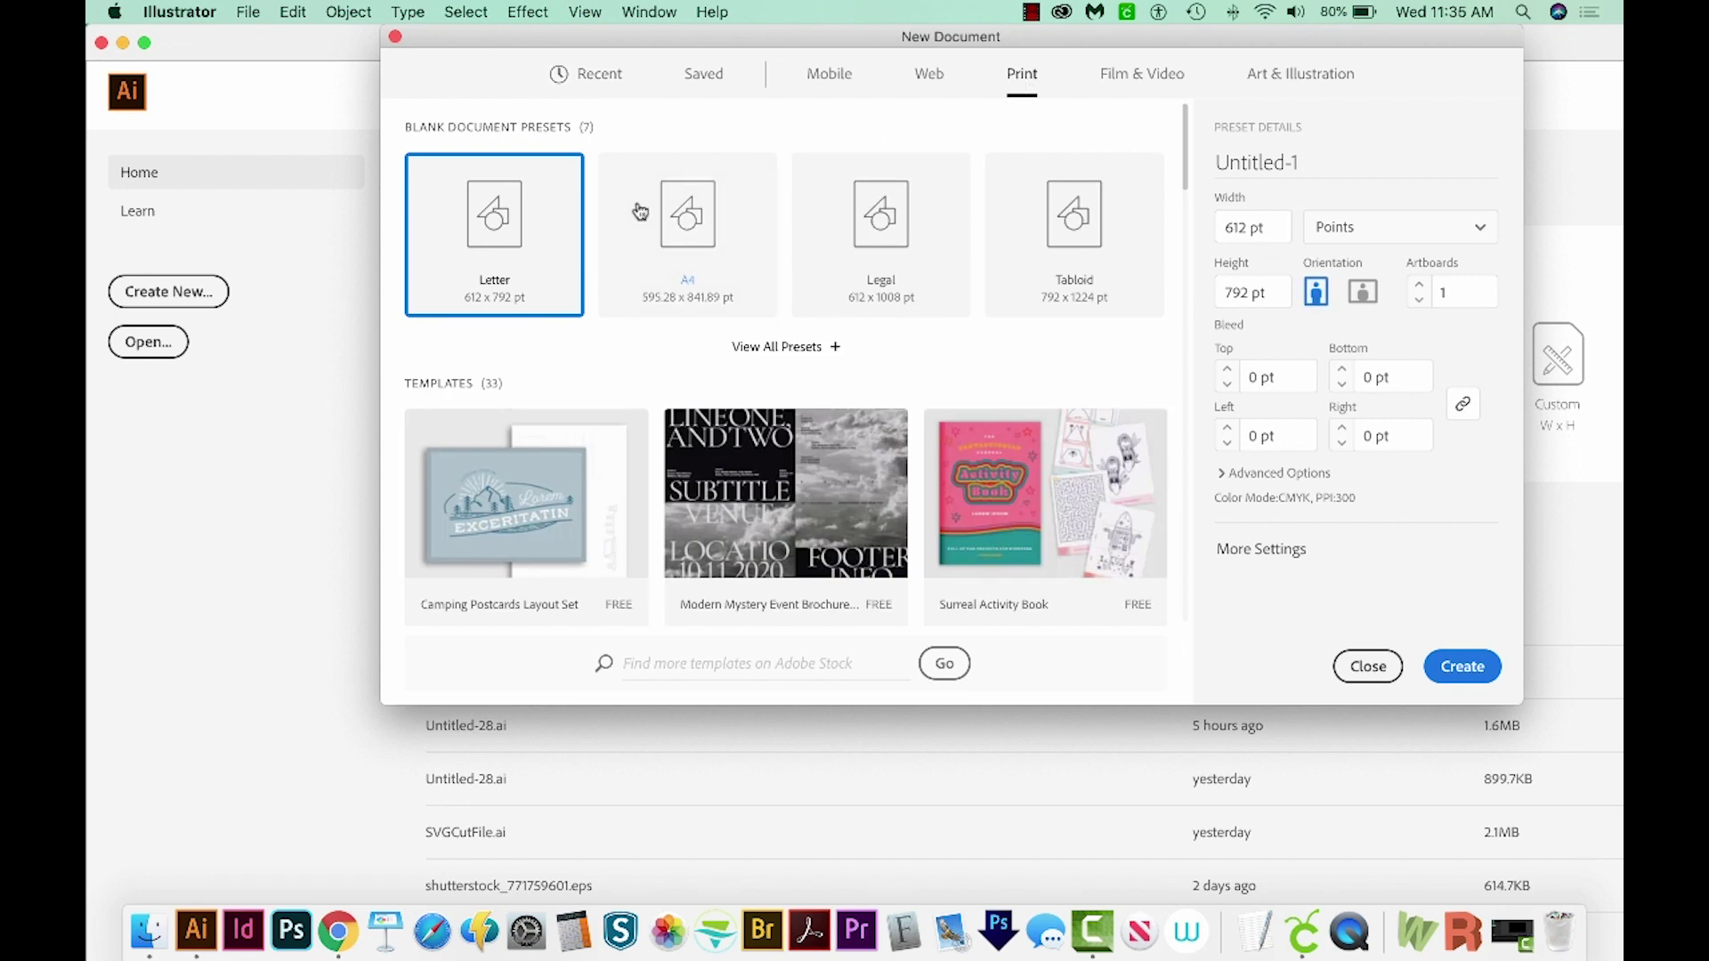
pyautogui.click(1467, 669)
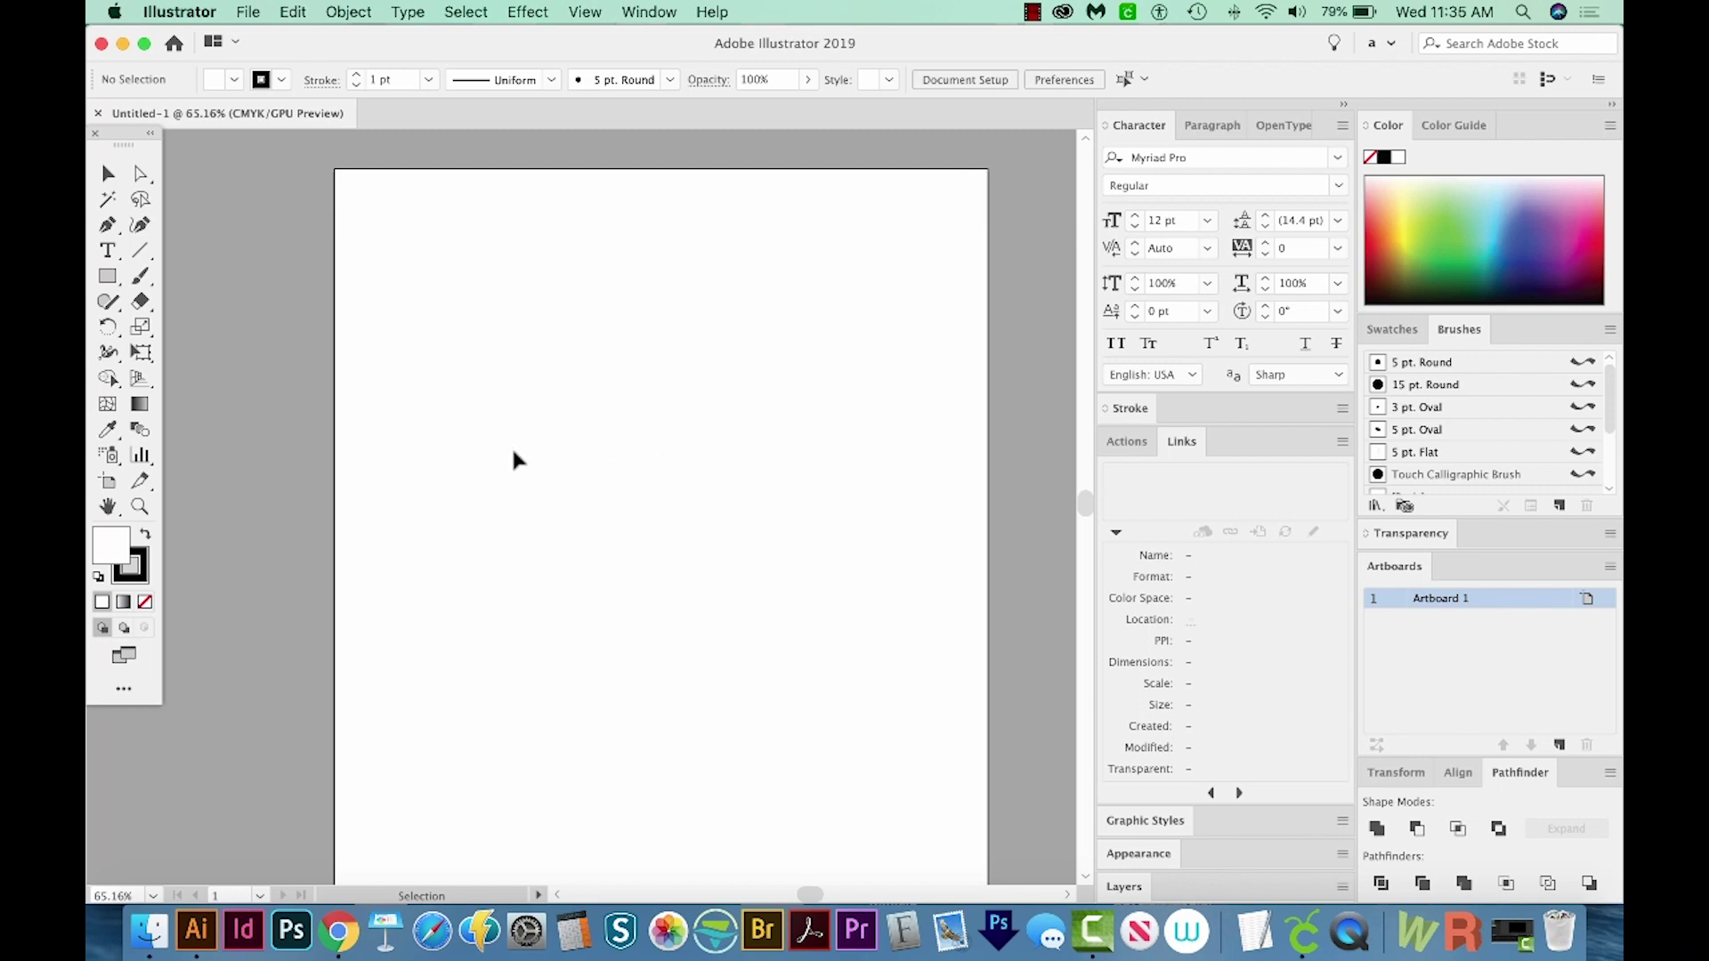
# Add the point text "COOL" in the upper part of the artboard.
pyautogui.press('t')
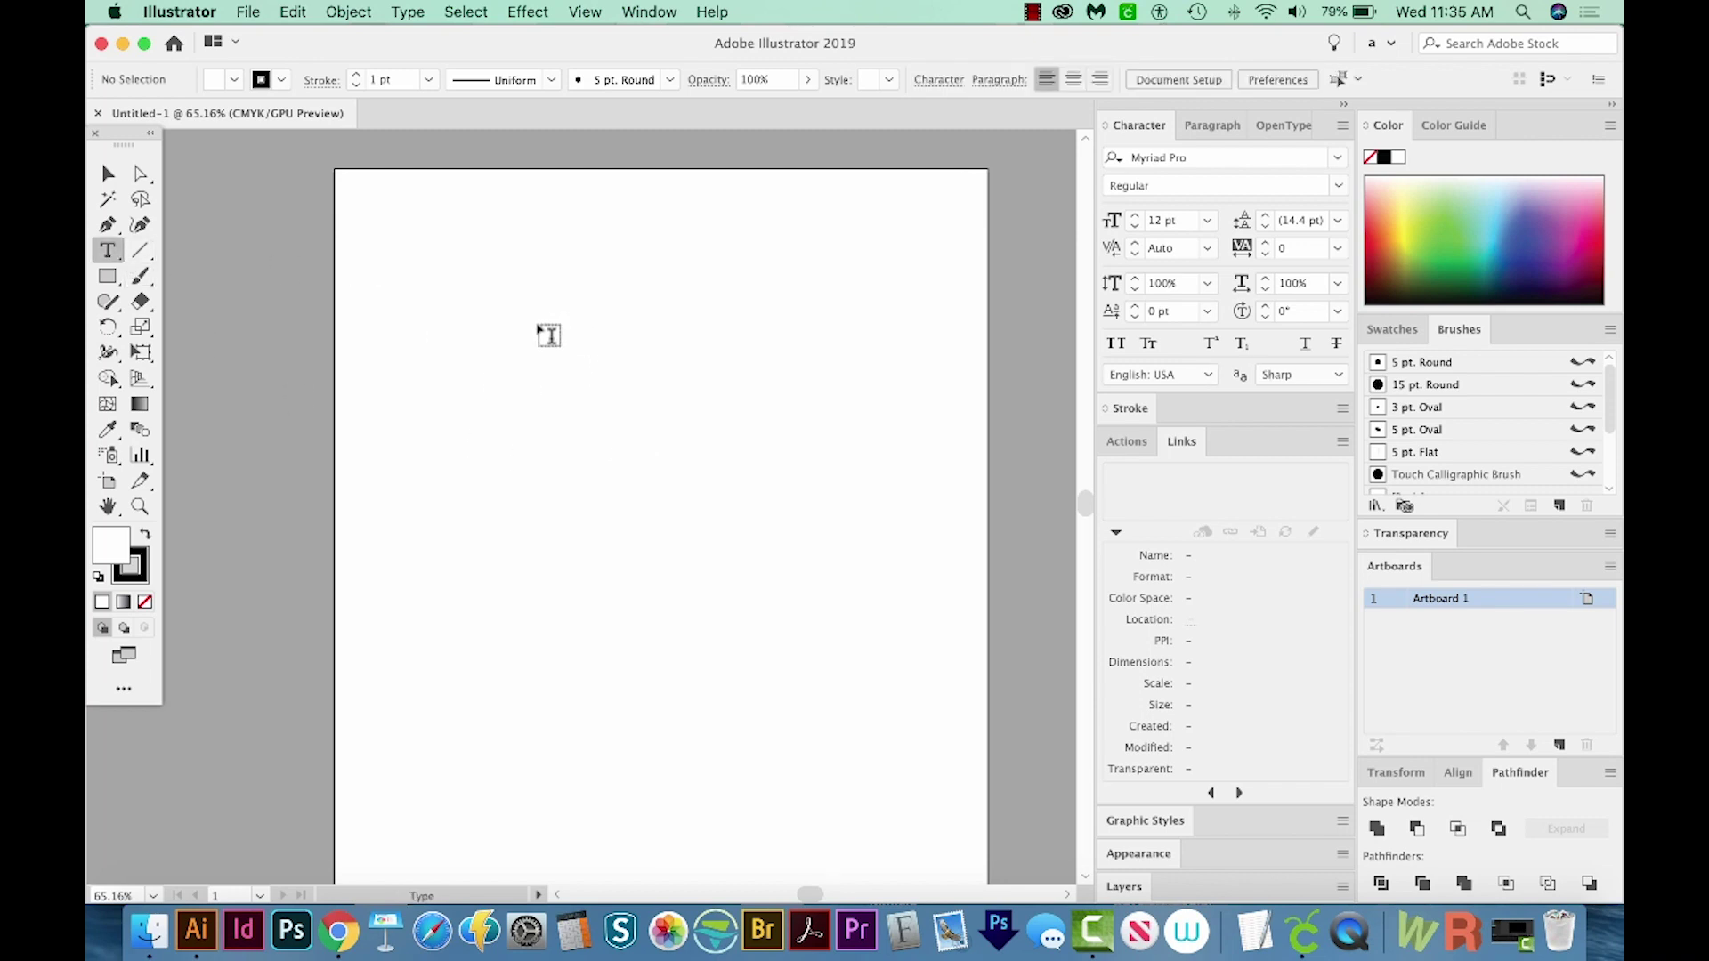
pyautogui.click(545, 334)
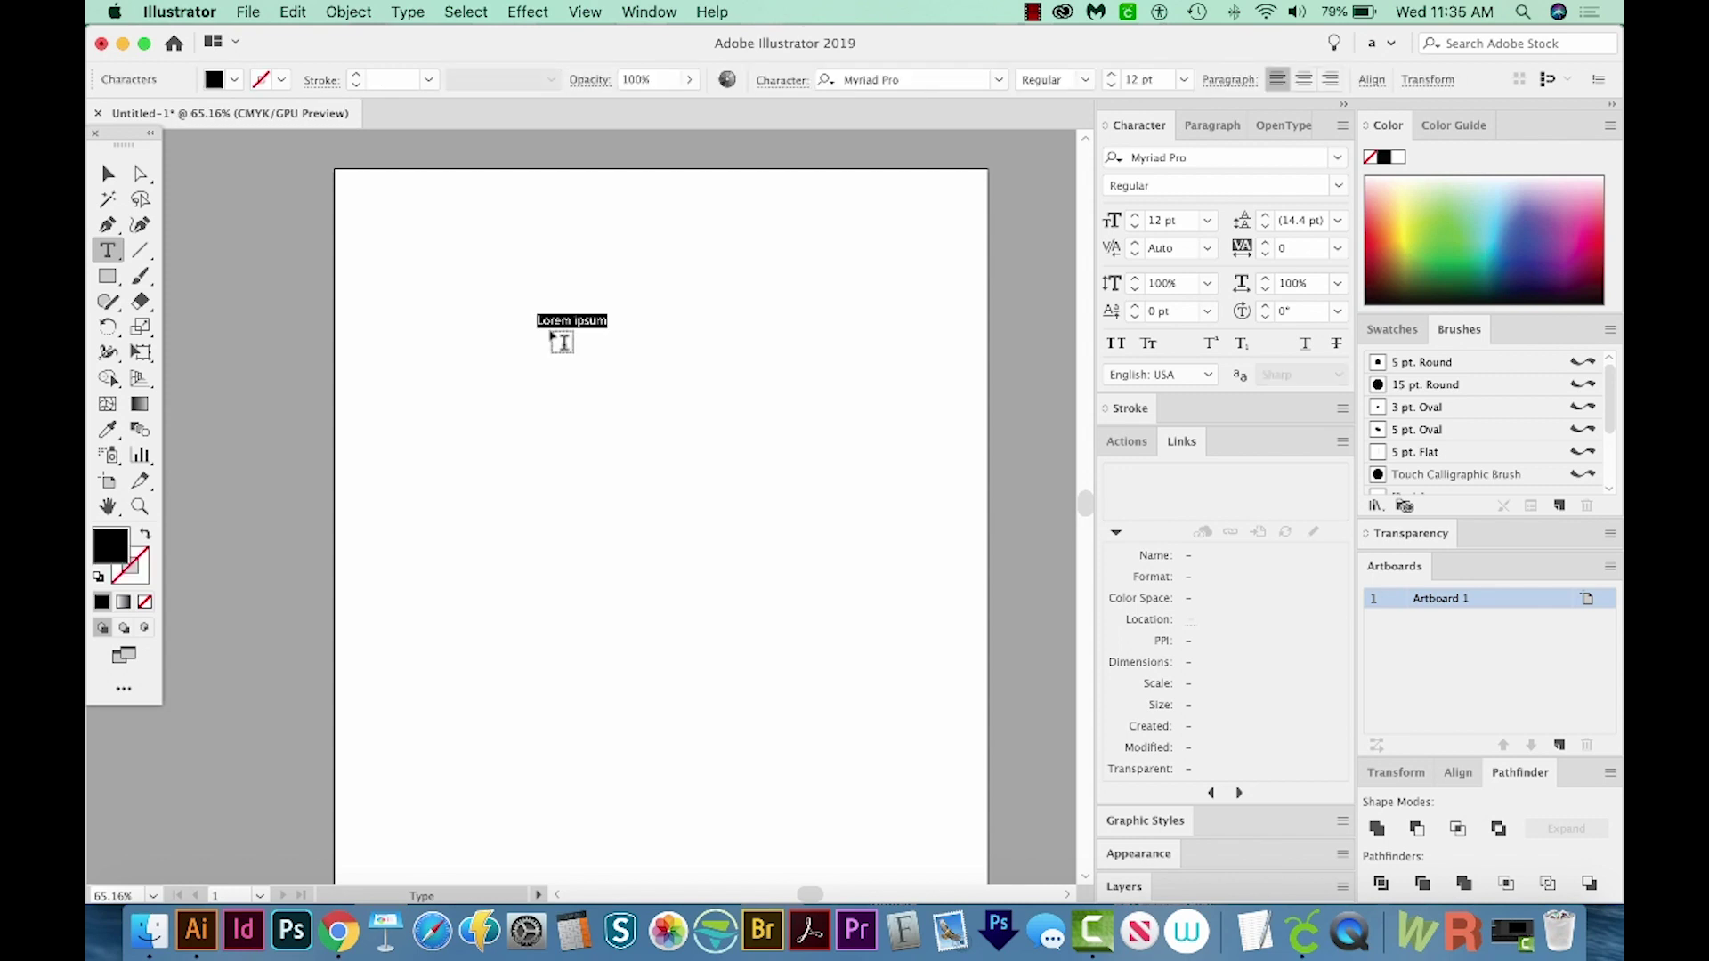
pyautogui.press('BackSpace')
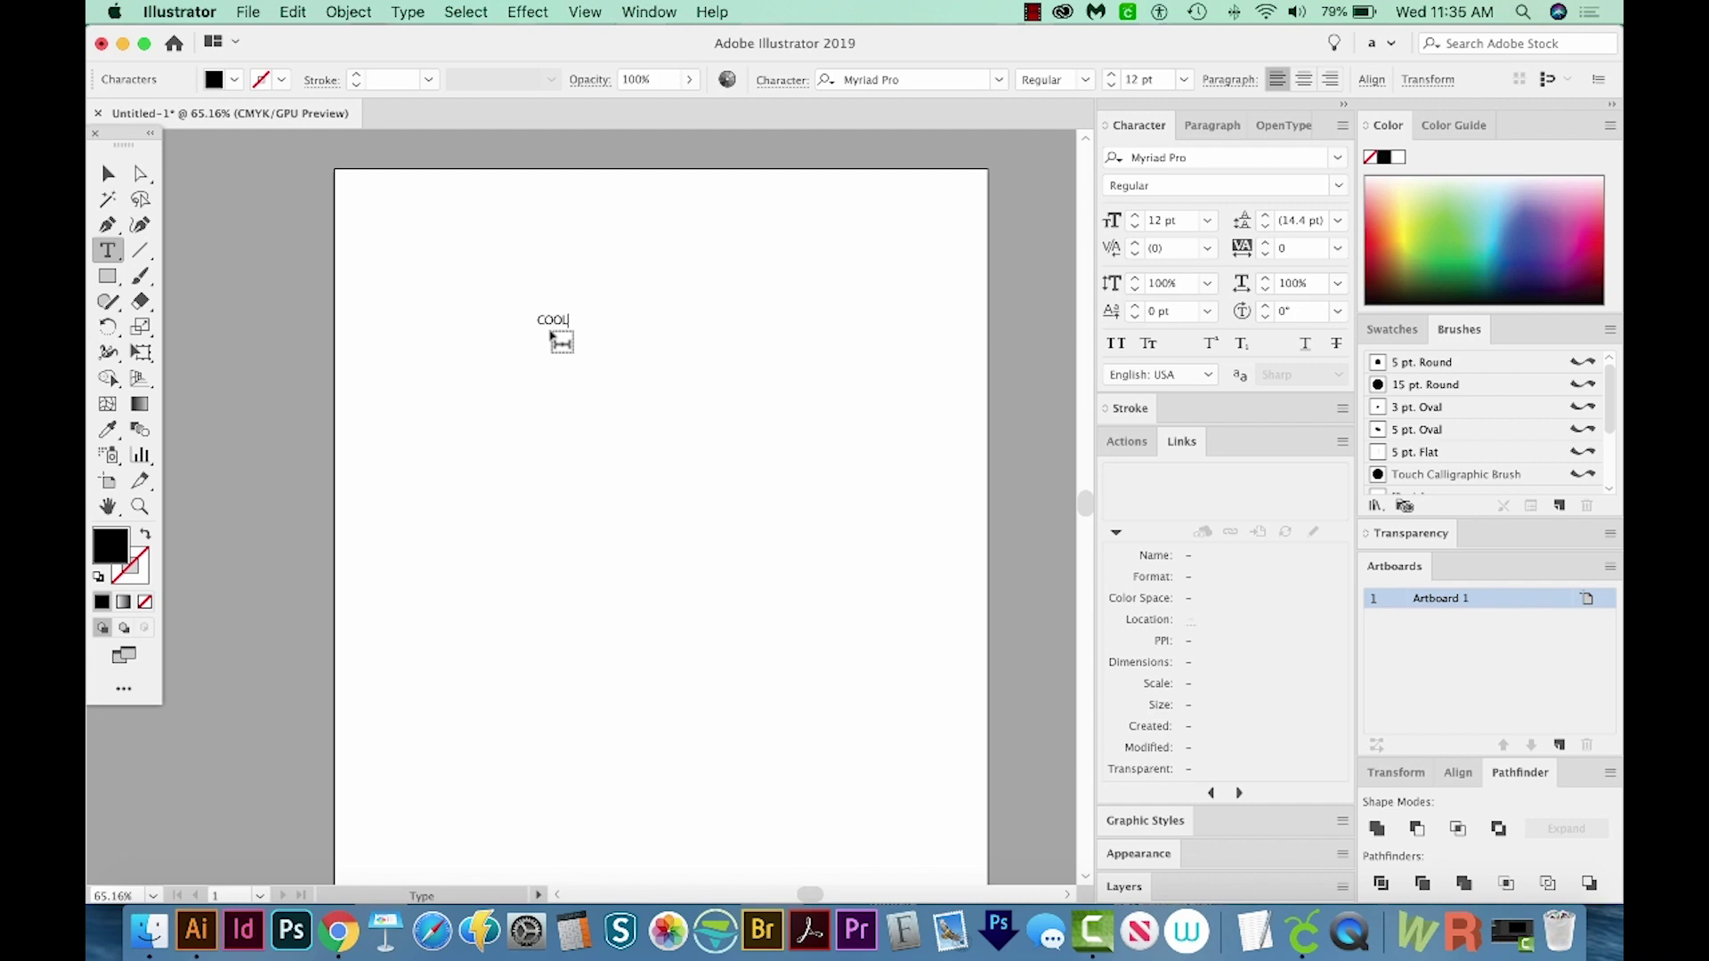
# Enlarge the "COOL" text to about 171 pt and place it across the upper part of the artboard.
pyautogui.click(108, 173)
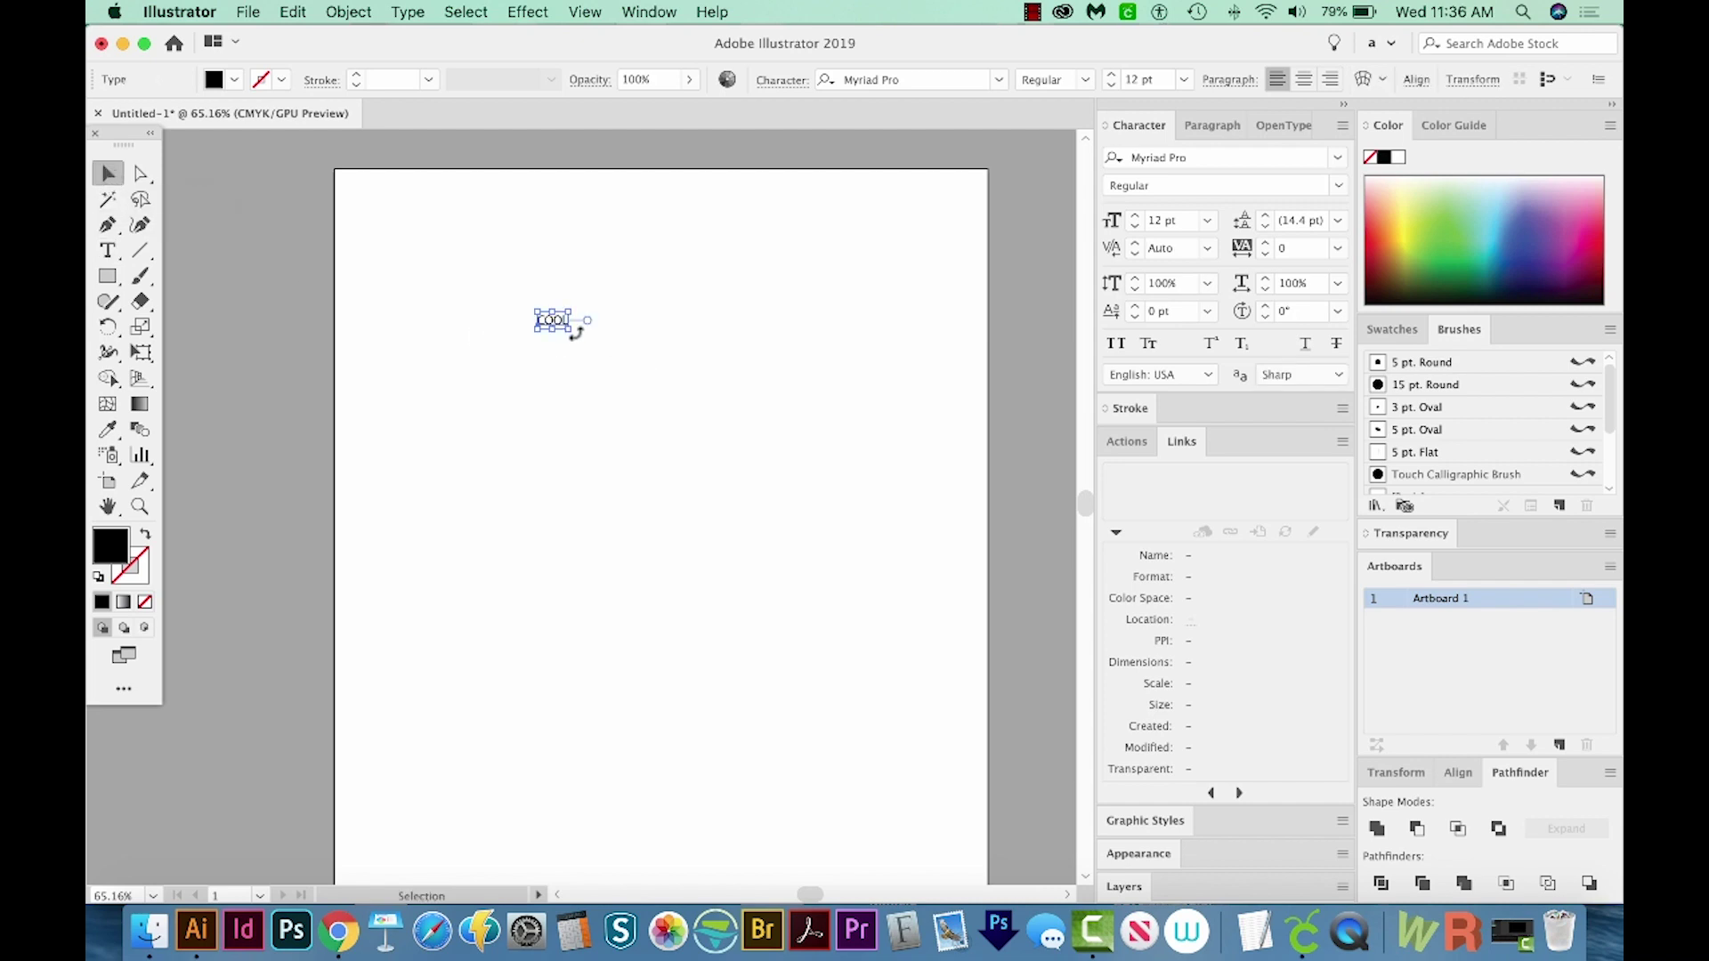
pyautogui.press('super+shift+a')
pyautogui.moveTo(573, 332); pyautogui.dragTo(912, 526)
pyautogui.moveTo(823, 436); pyautogui.dragTo(742, 370)
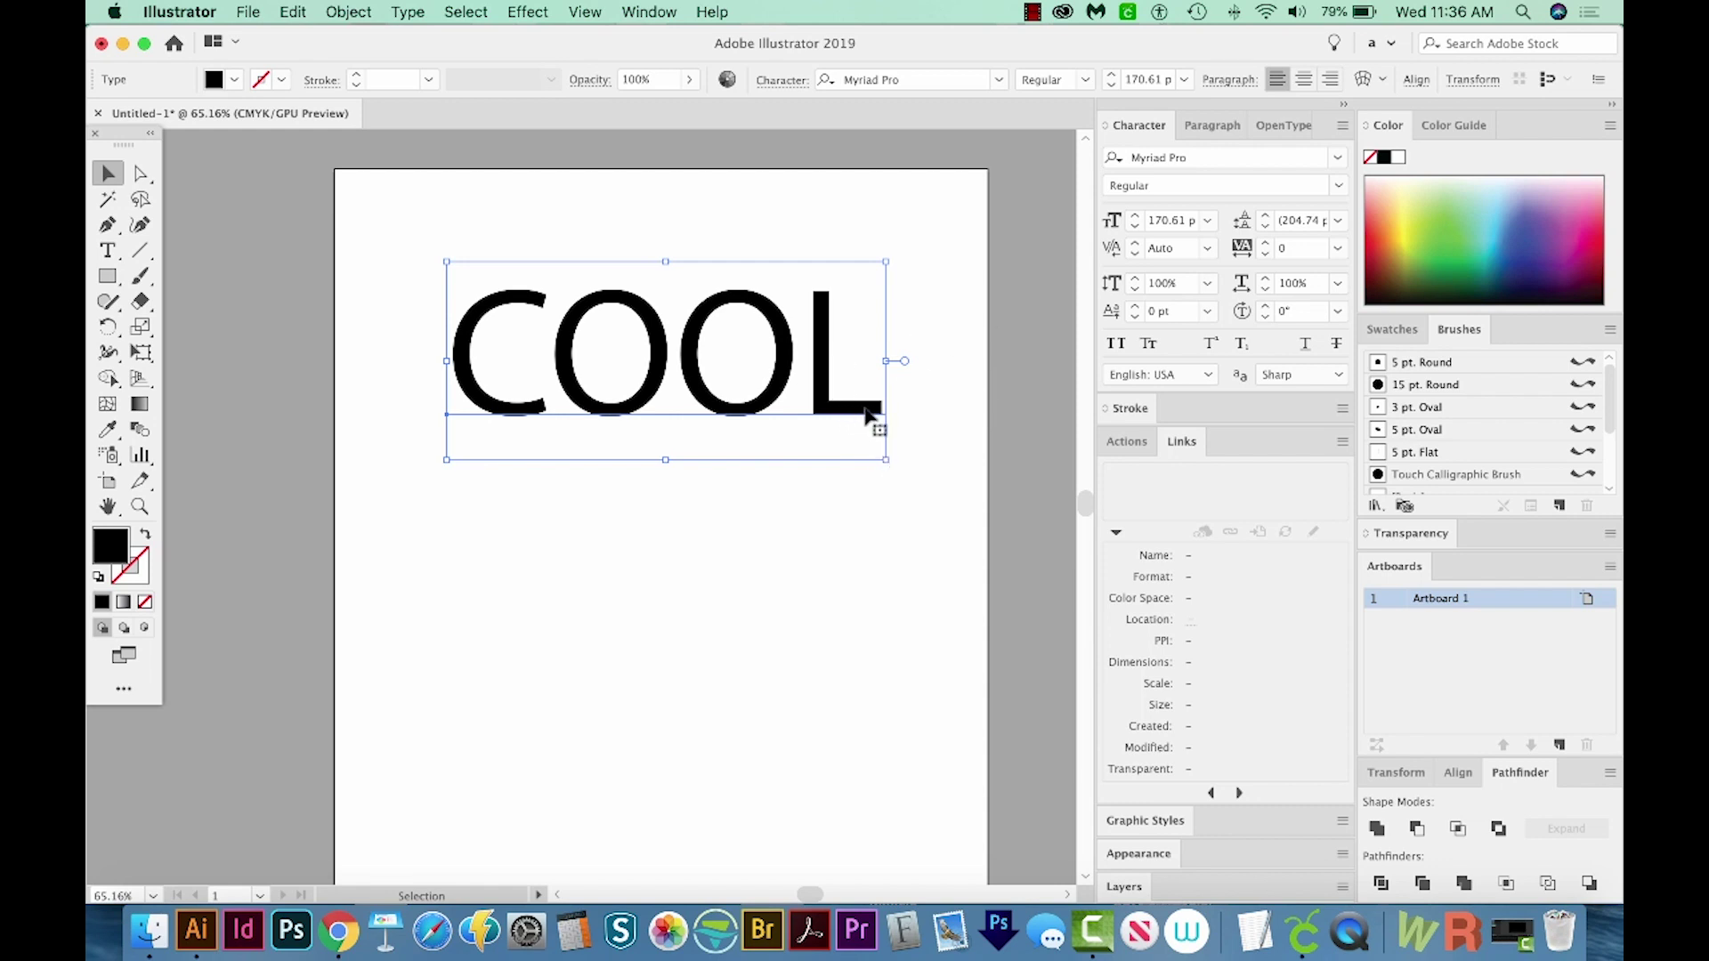
# Set the font of the "COOL" text to Montserrat ExtraBold.
pyautogui.click(1202, 157)
pyautogui.write('monst')
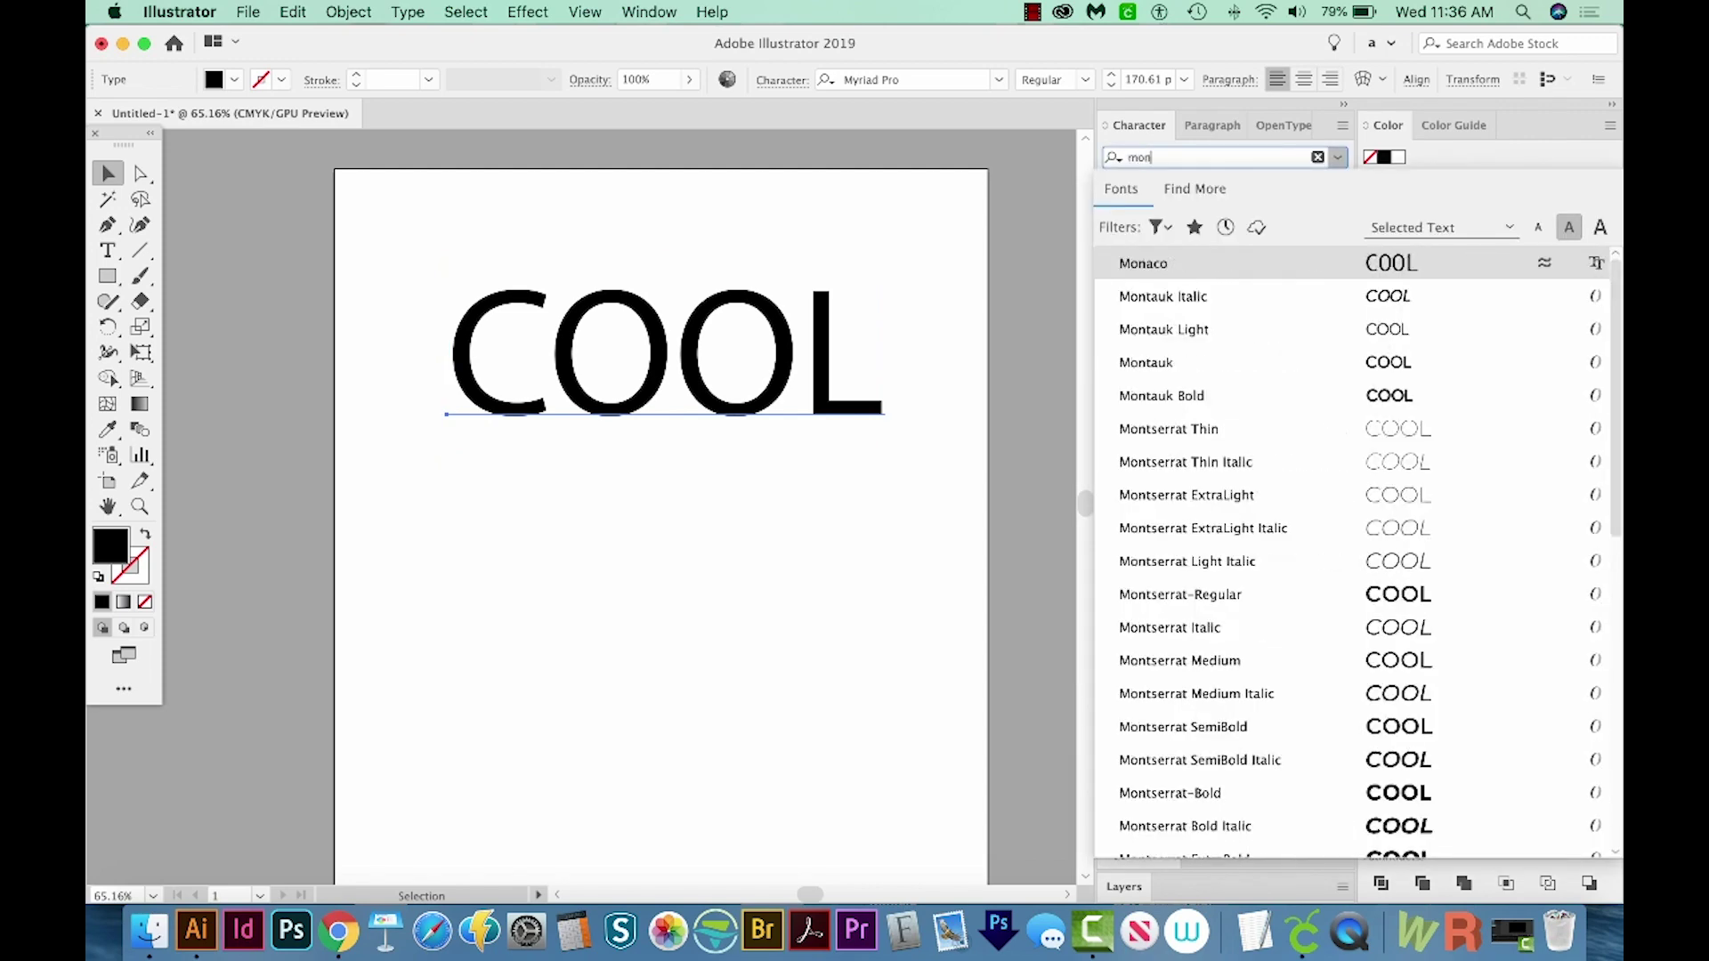
pyautogui.press('BackSpace')
pyautogui.press('BackSpace')
pyautogui.write('tserr')
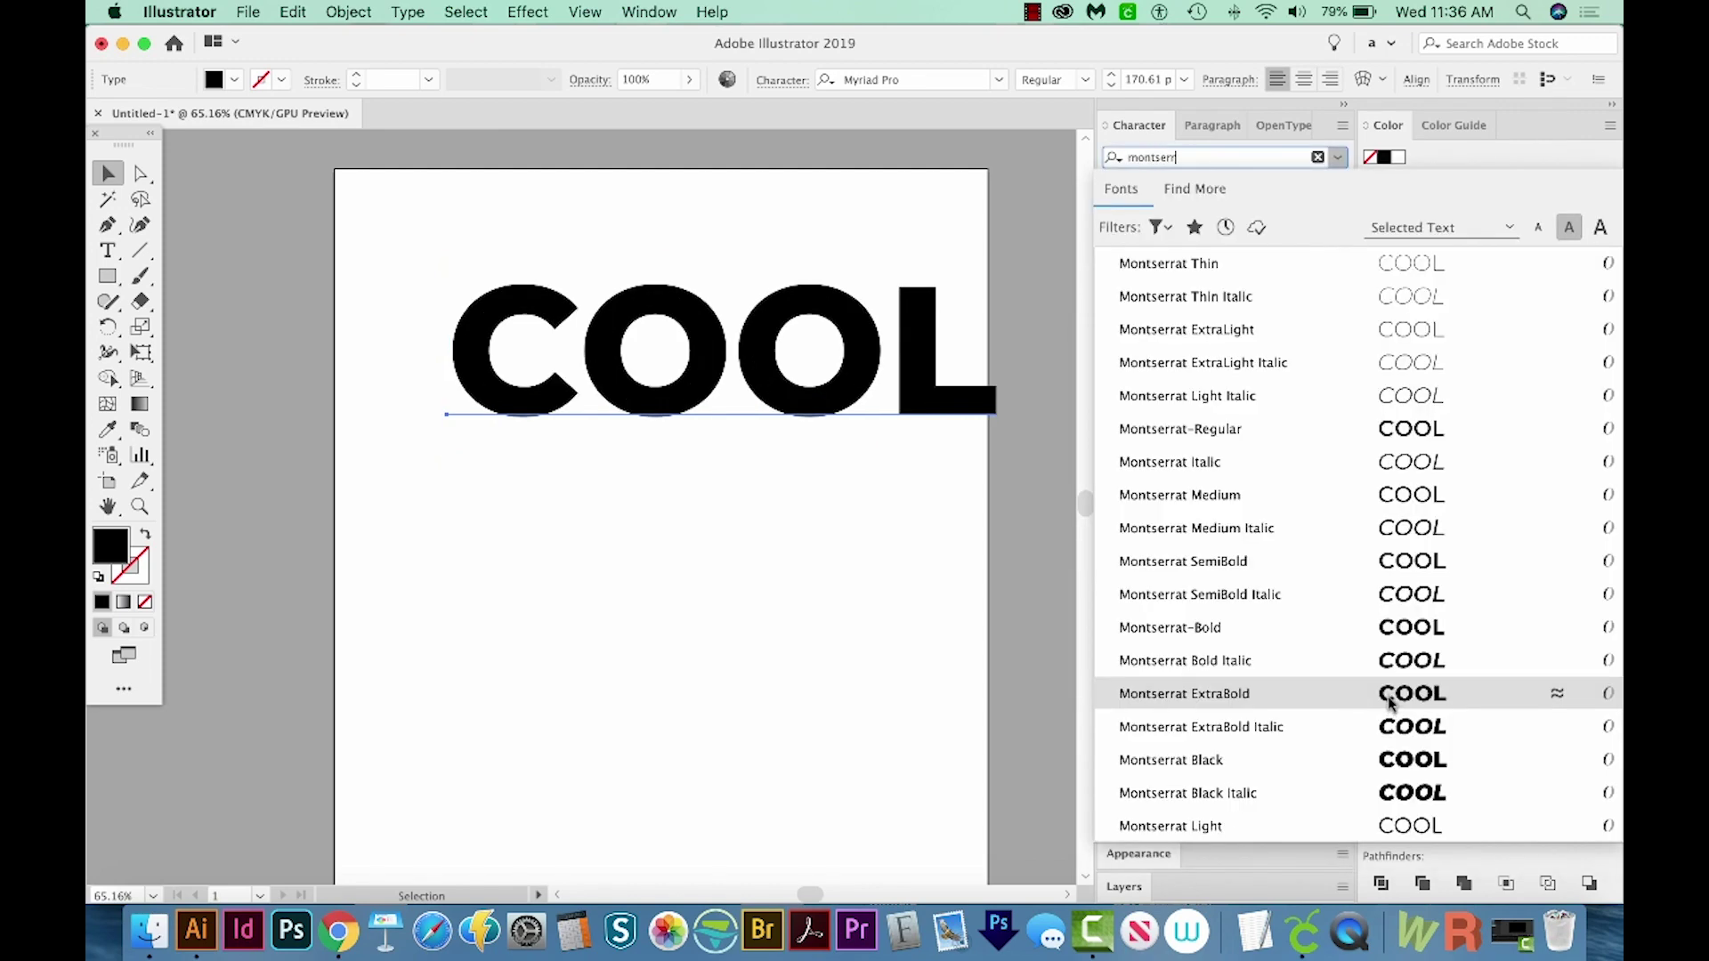
pyautogui.click(1389, 702)
# Stretch the "COOL" text taller to a font size of about 187 pt and centre it horizontally on the artboard.
pyautogui.moveTo(500, 329); pyautogui.dragTo(447, 347)
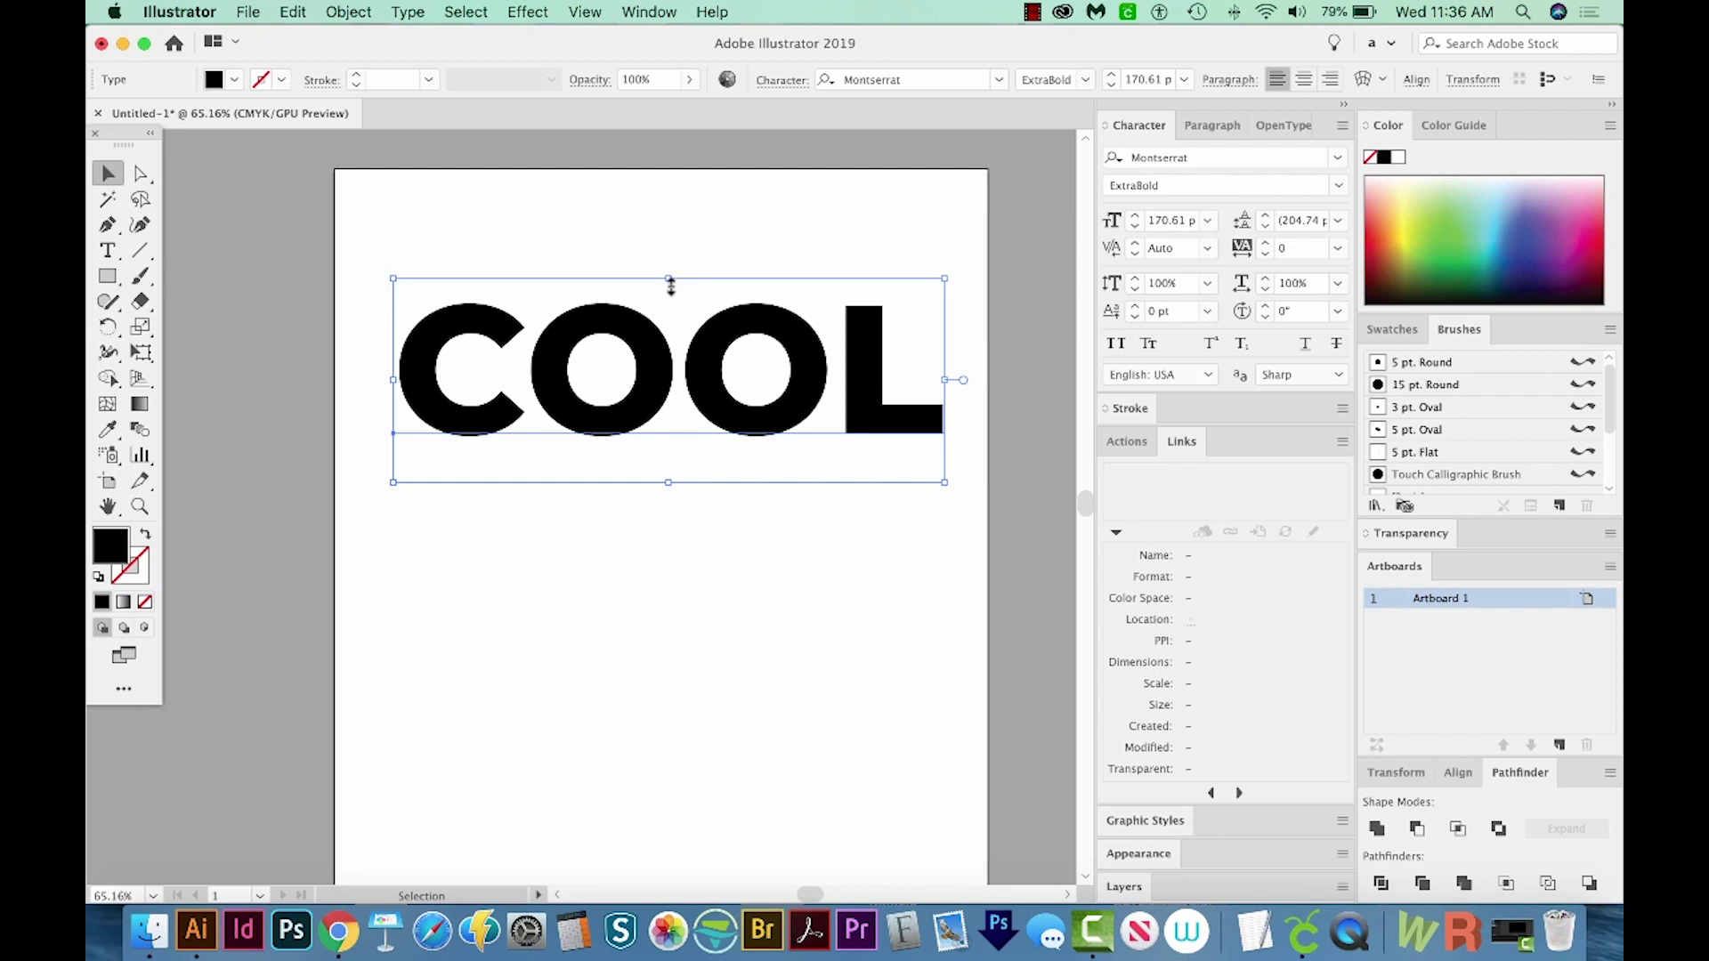
pyautogui.moveTo(671, 283); pyautogui.dragTo(671, 261)
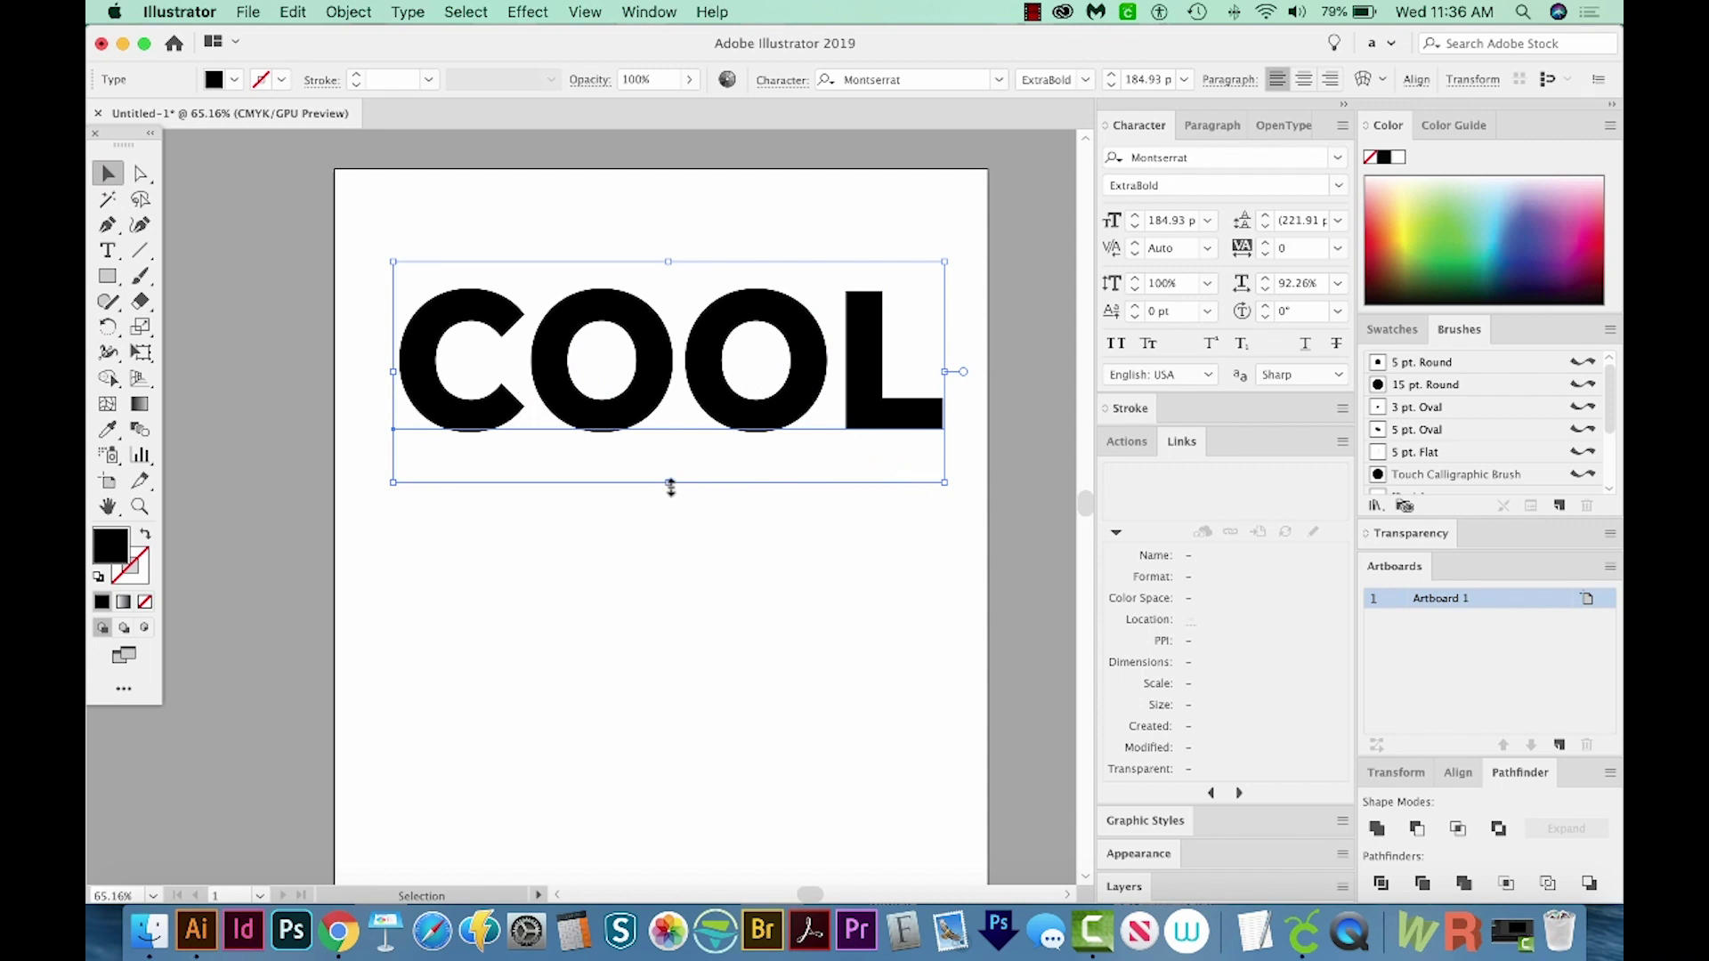
pyautogui.moveTo(671, 485); pyautogui.dragTo(666, 487)
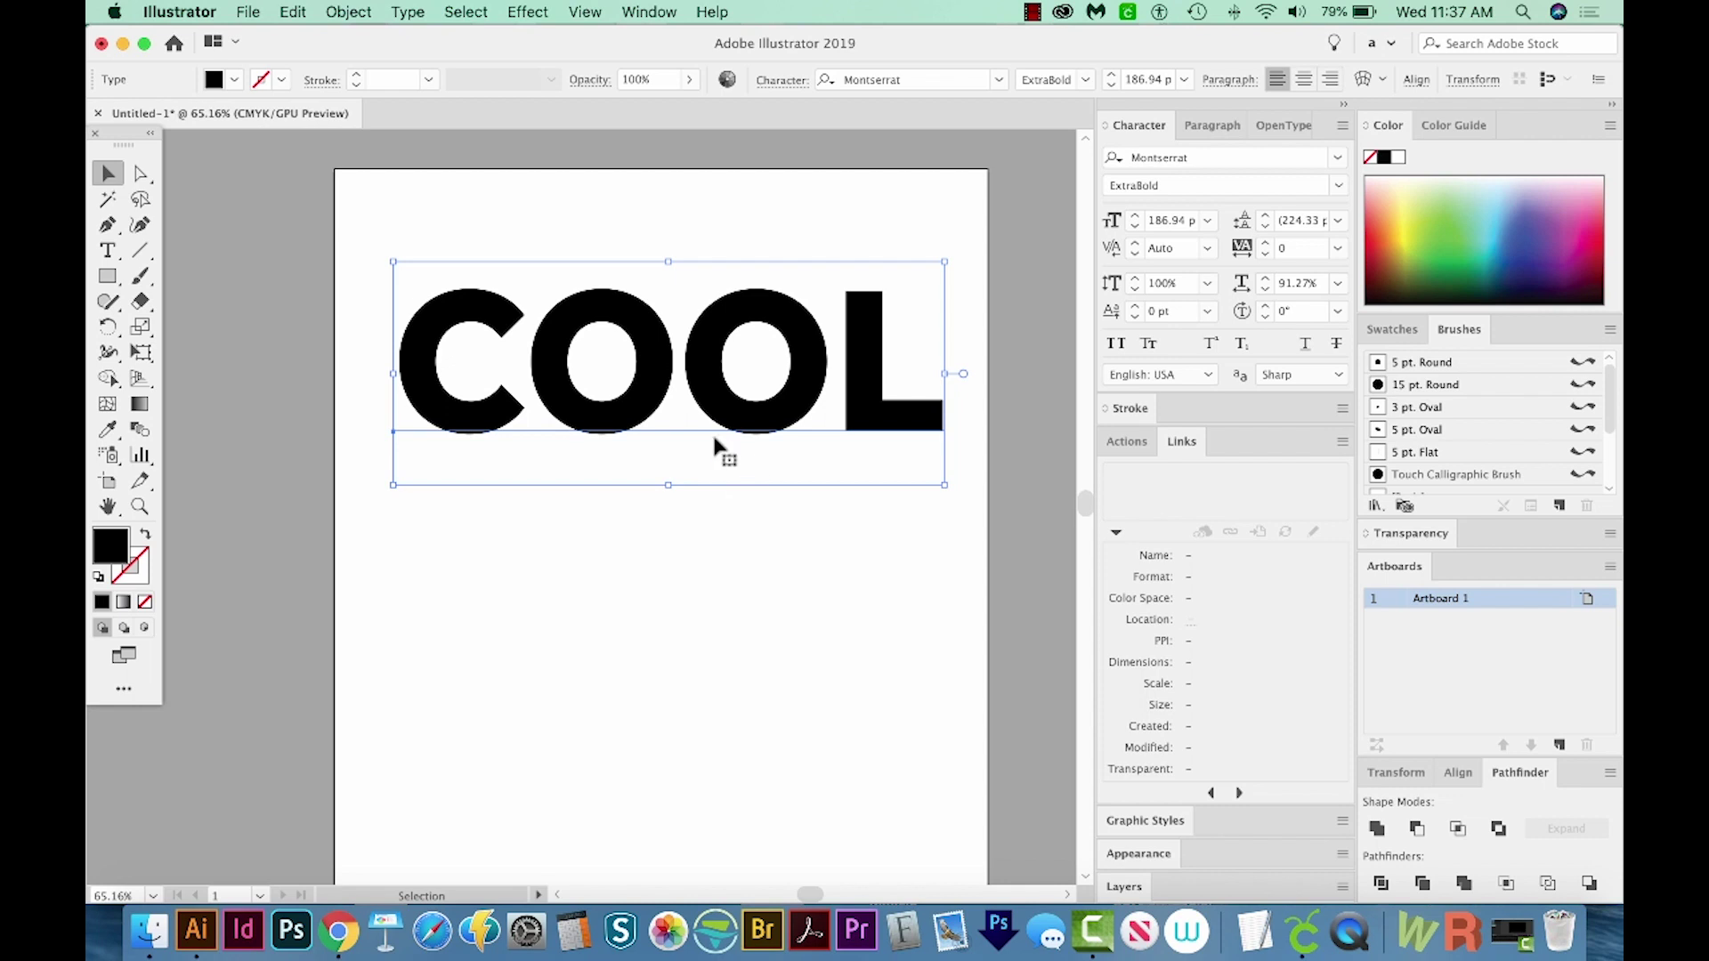
pyautogui.moveTo(709, 397); pyautogui.dragTo(699, 394)
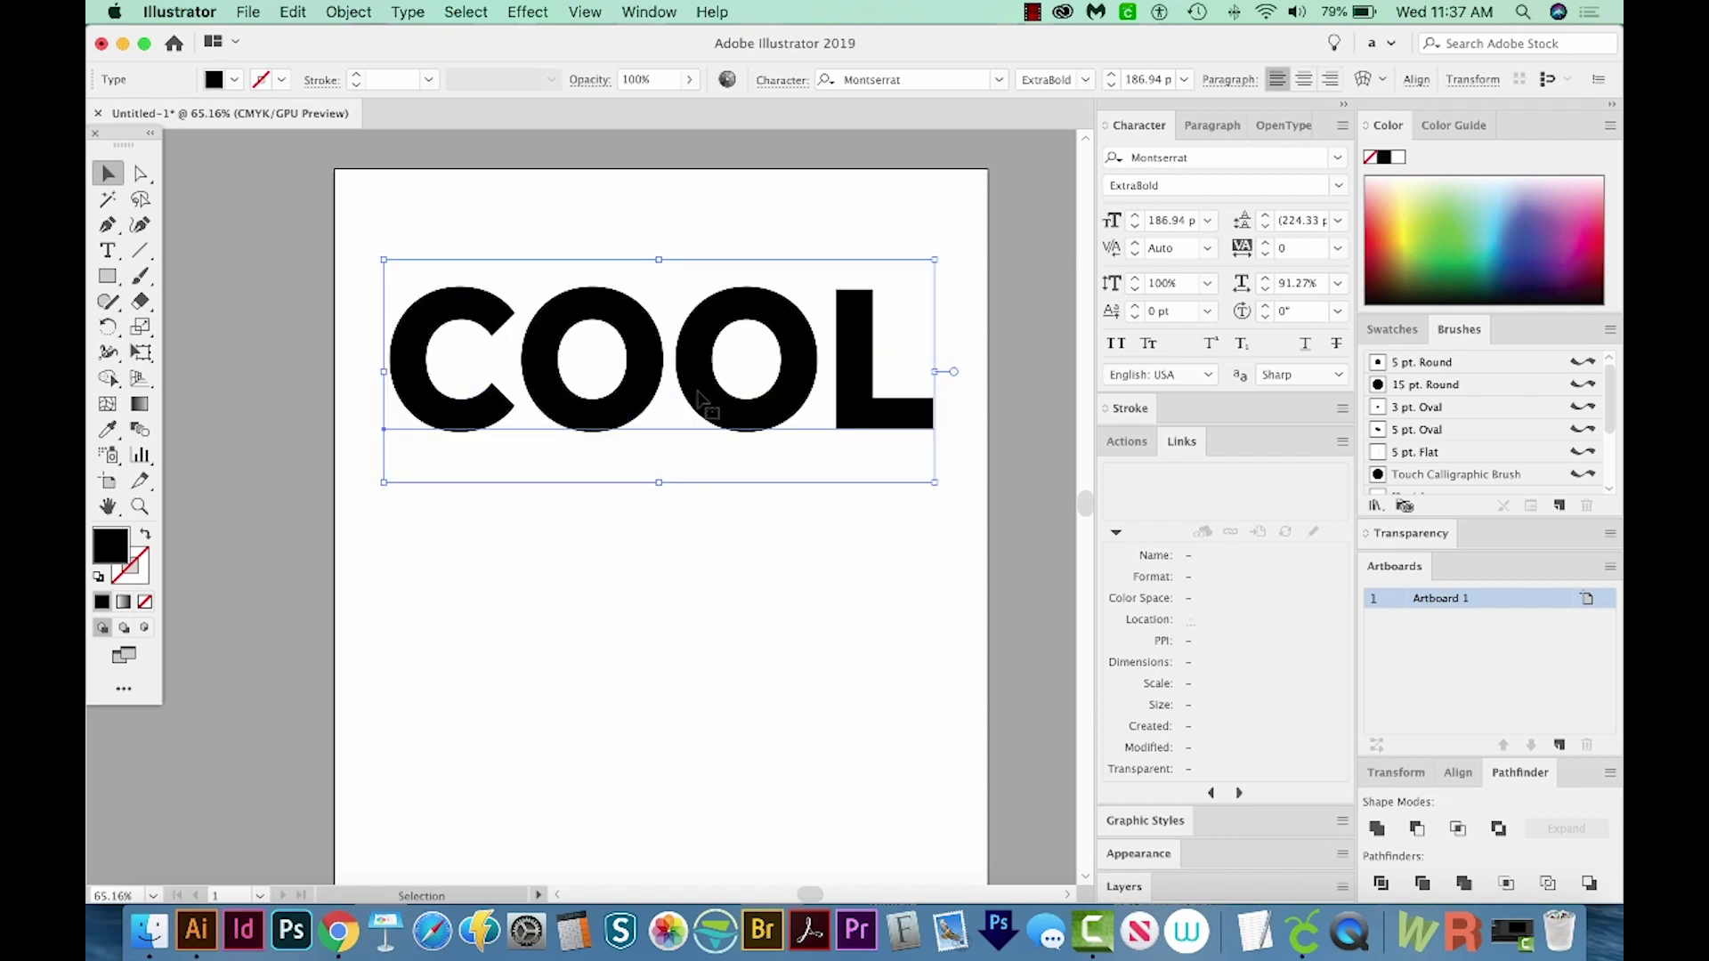
# Convert the "COOL" text to outlines and swap its fill and stroke so the letters have a black stroke and no fill.
pyautogui.press('super+shift+o')
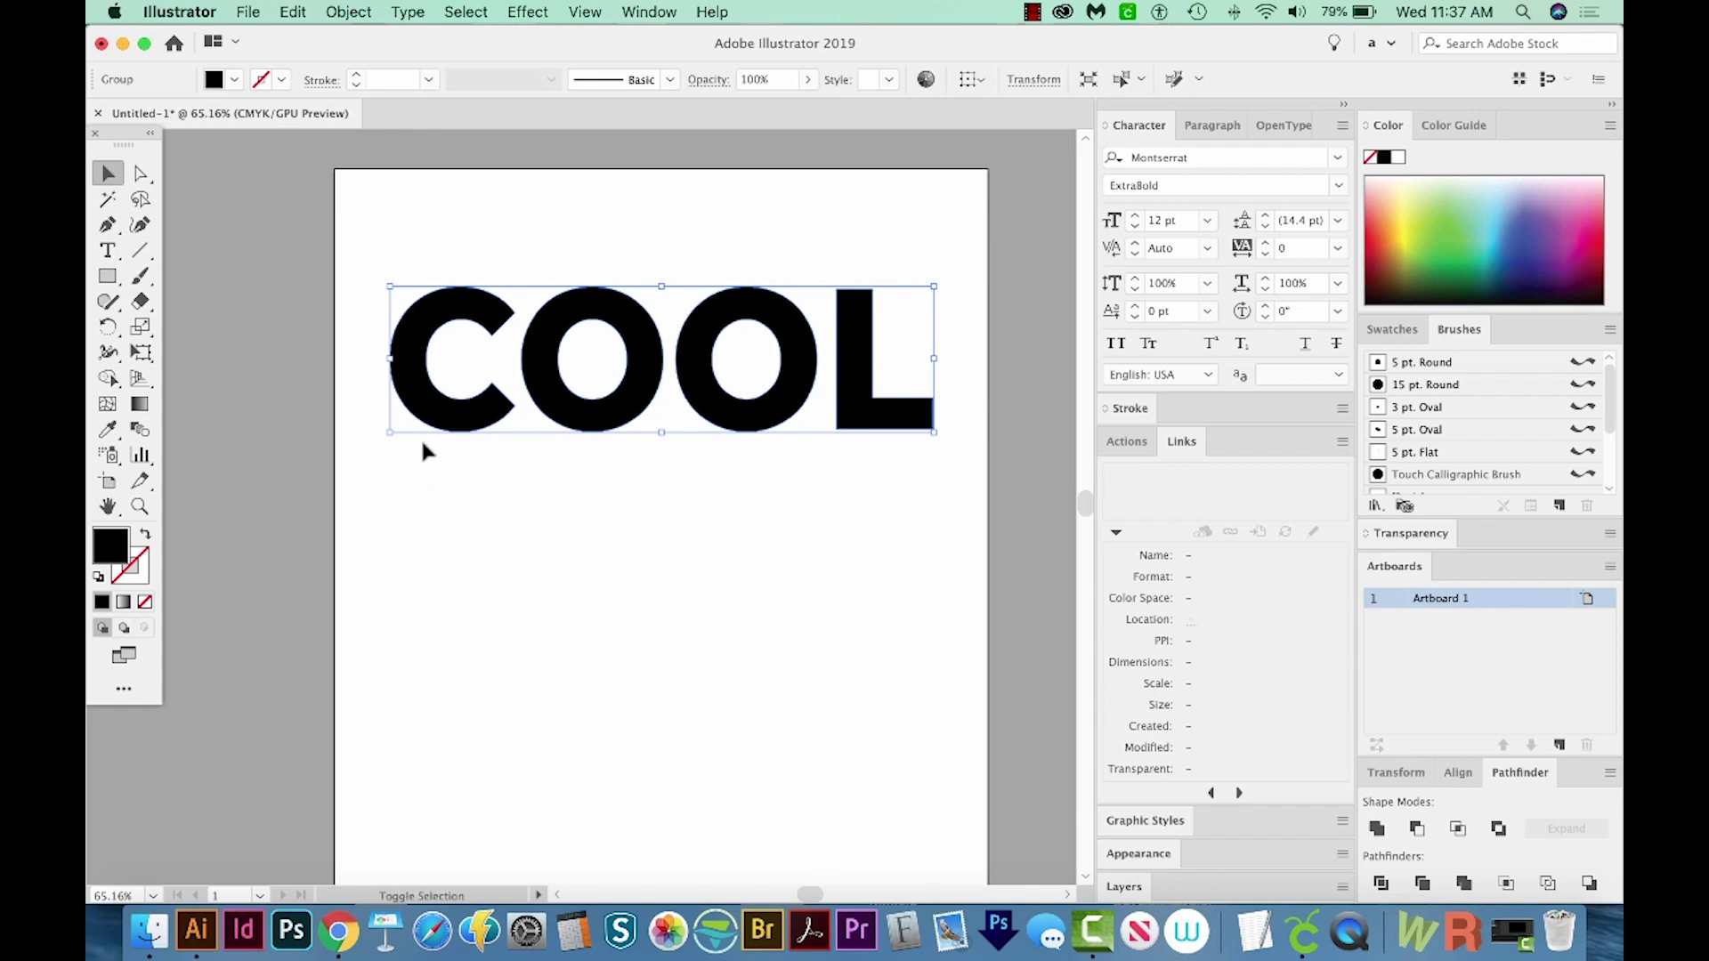
pyautogui.hotkey('shift', 'x')
pyautogui.hotkey('shift', 'x')
pyautogui.hotkey('shift', 'x')
pyautogui.hotkey('shift', 'x')
pyautogui.hotkey('shift', 'x')
pyautogui.hotkey('shift', 'x')
pyautogui.hotkey('shift', 'x')
pyautogui.hotkey('shift', 'x')
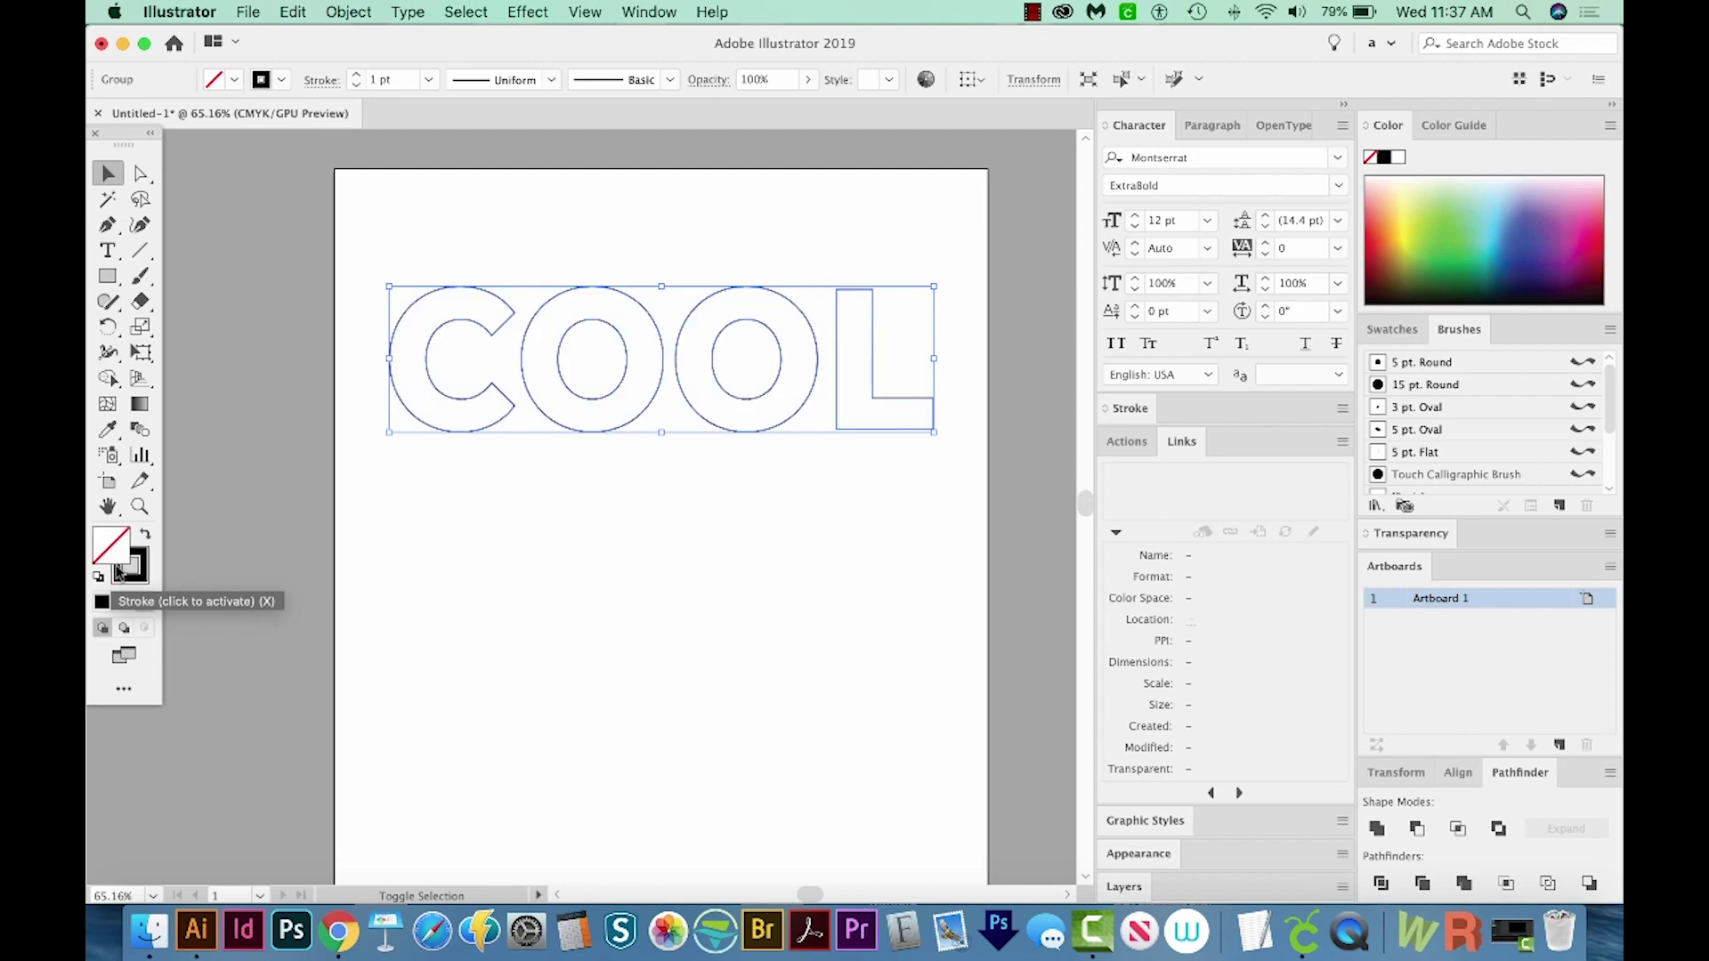
pyautogui.hotkey('shift', 'x')
pyautogui.hotkey('shift', 'x')
pyautogui.hotkey('shift', 'x')
pyautogui.hotkey('shift', 'x')
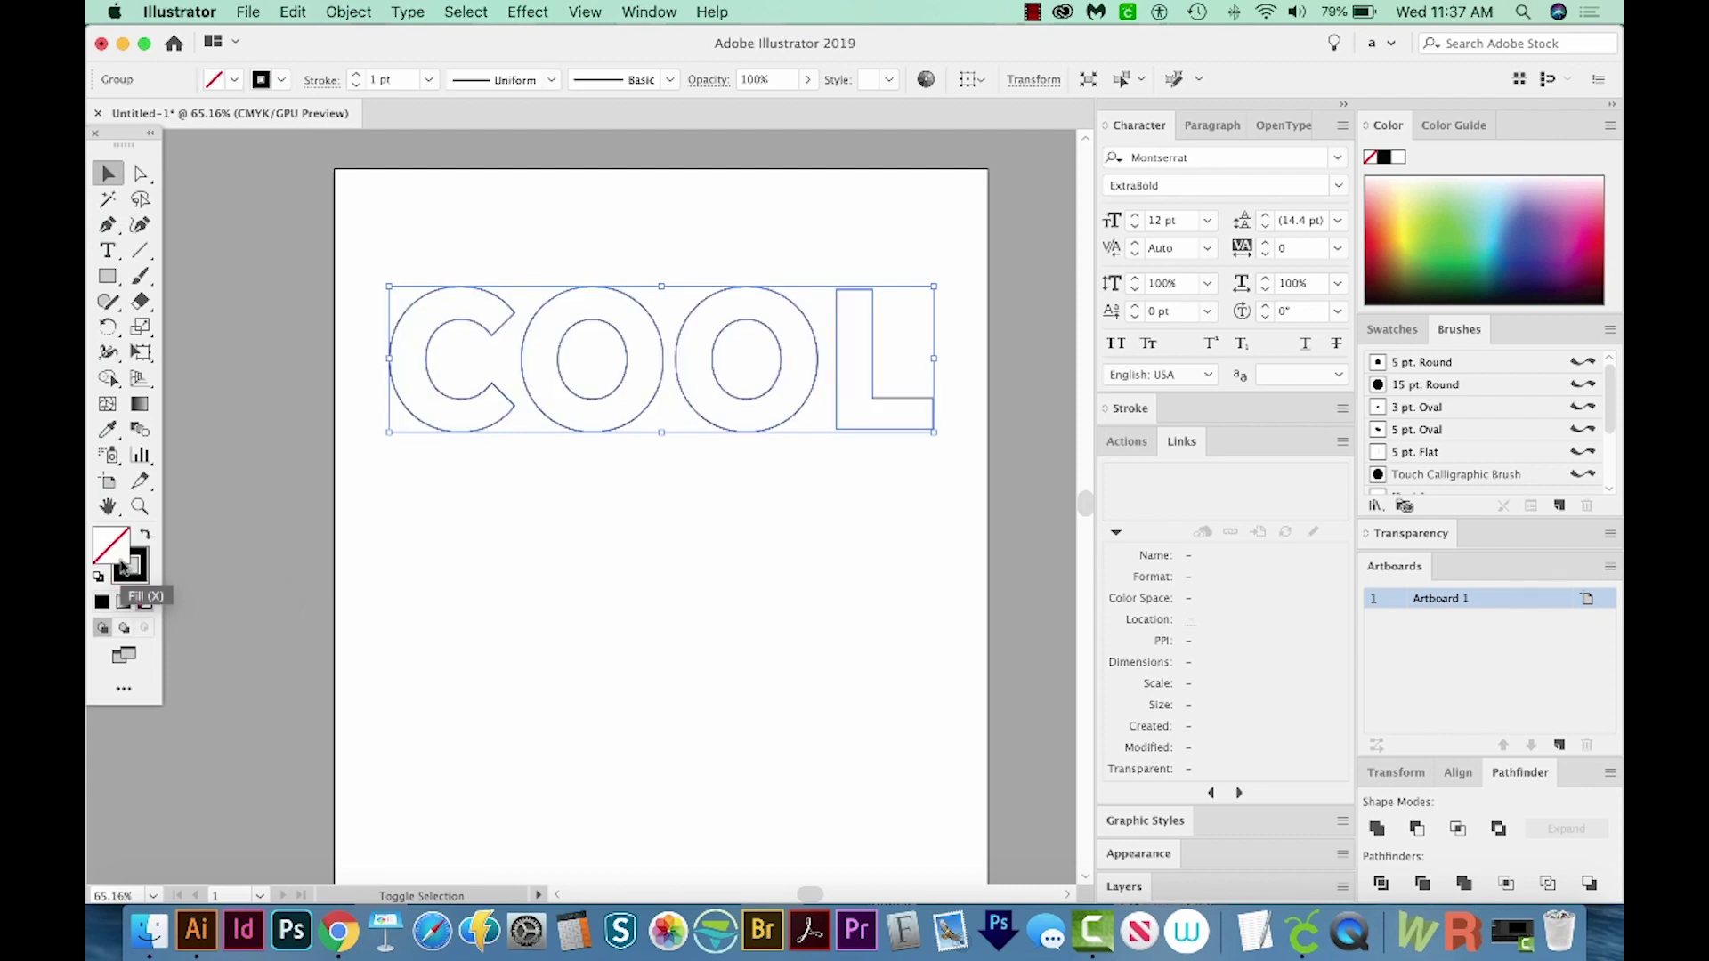
pyautogui.hotkey('shift', 'x')
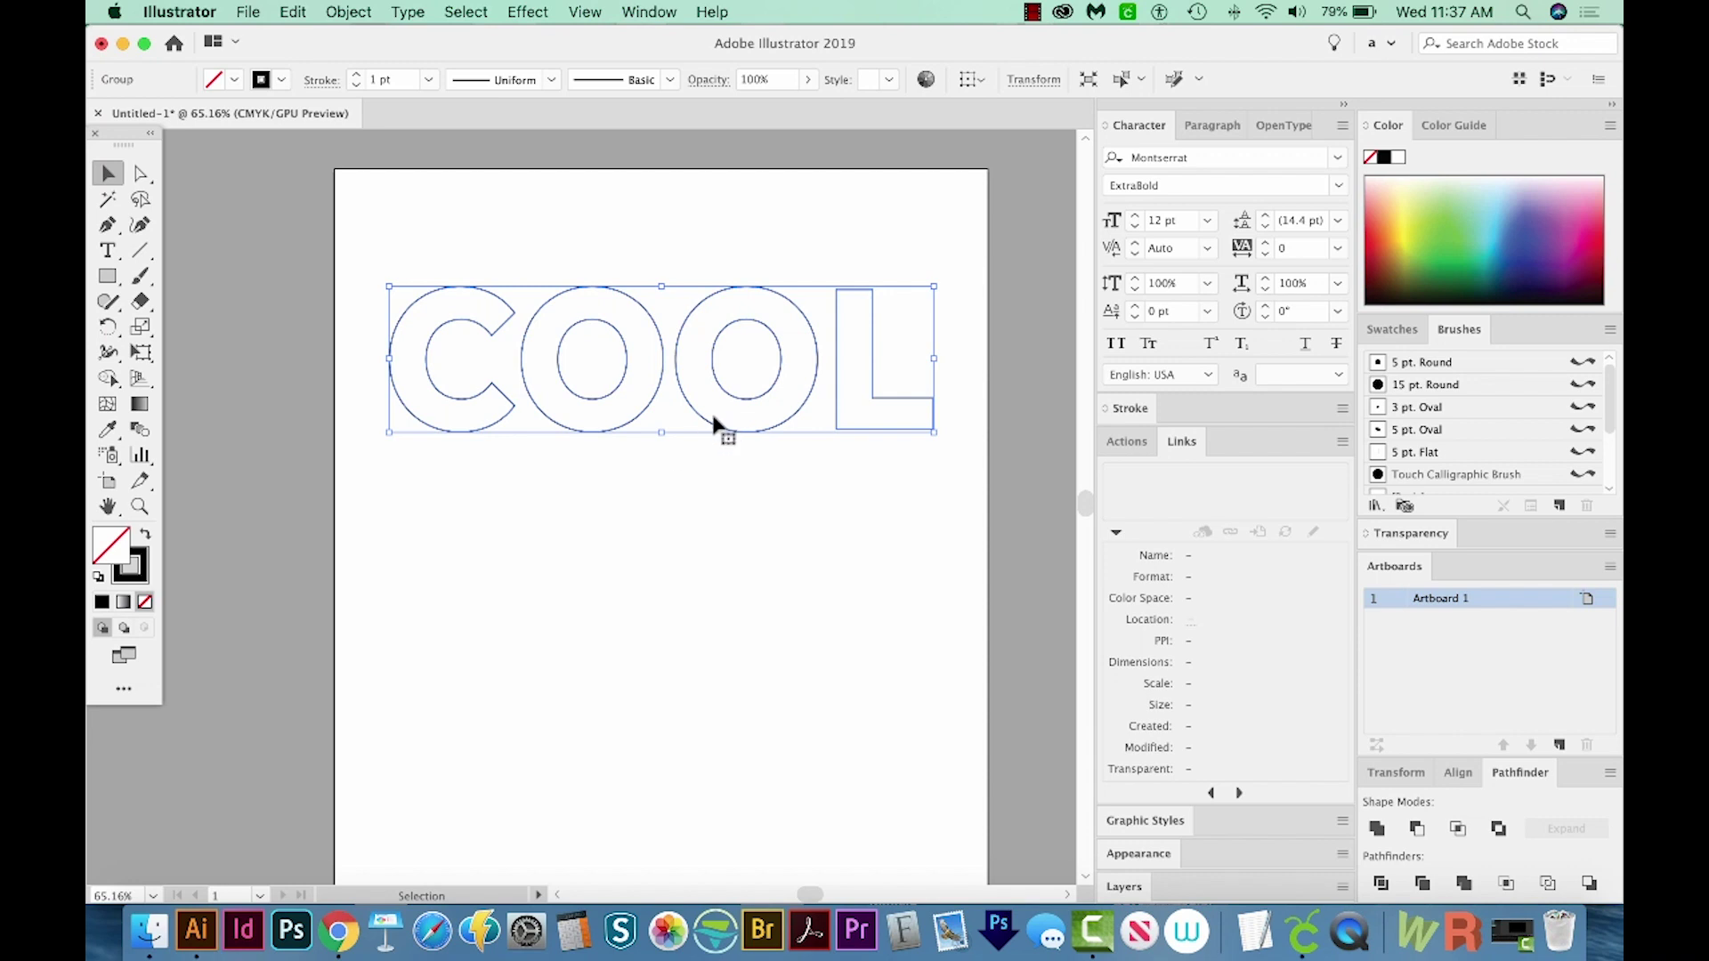
# Set the stroke weight of the outlined lettering to 2 pt and release its compound paths.
pyautogui.click(353, 75)
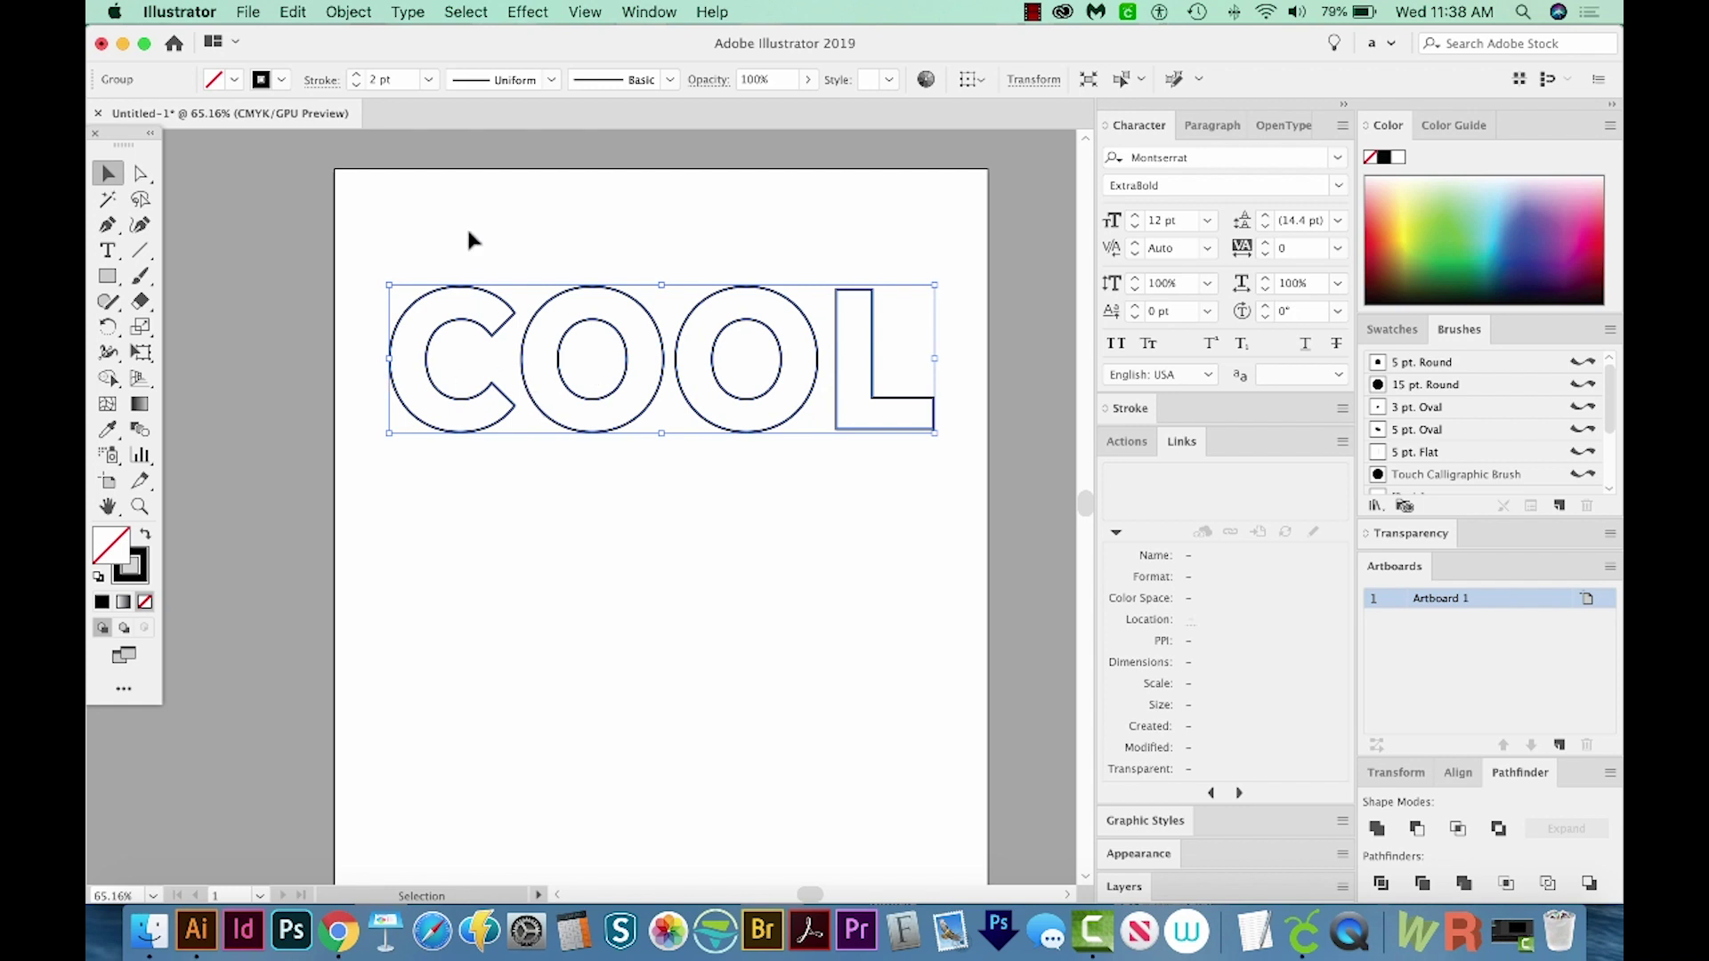
pyautogui.click(348, 11)
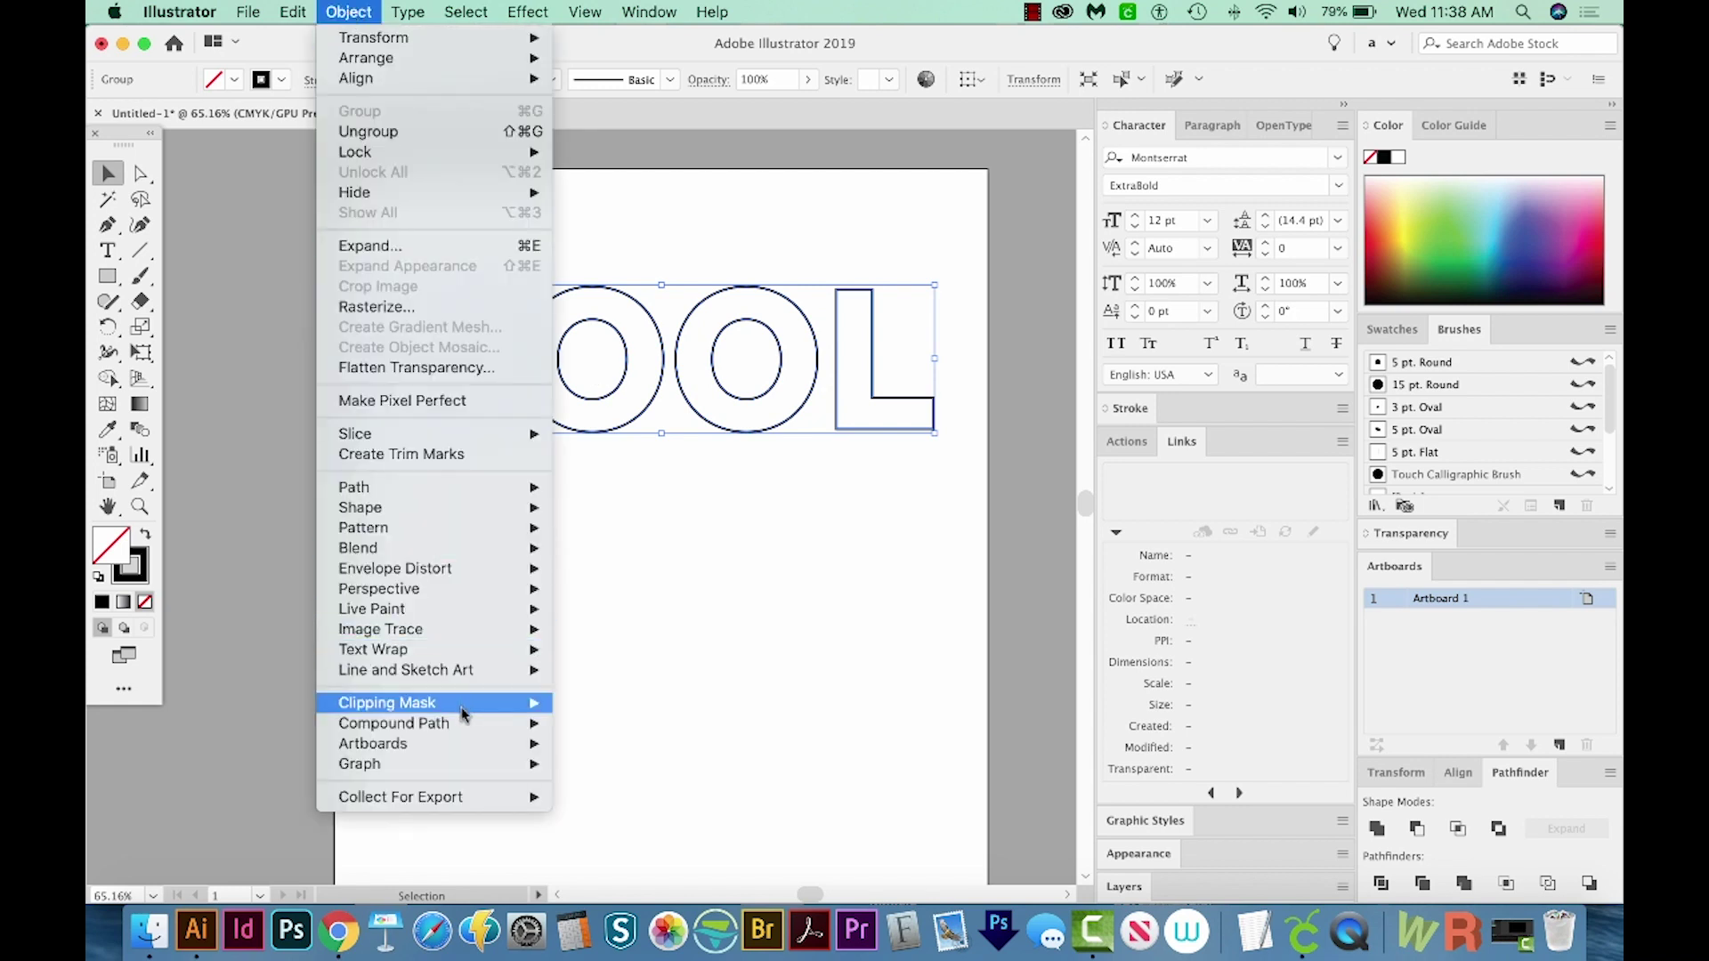
pyautogui.moveTo(546, 722)
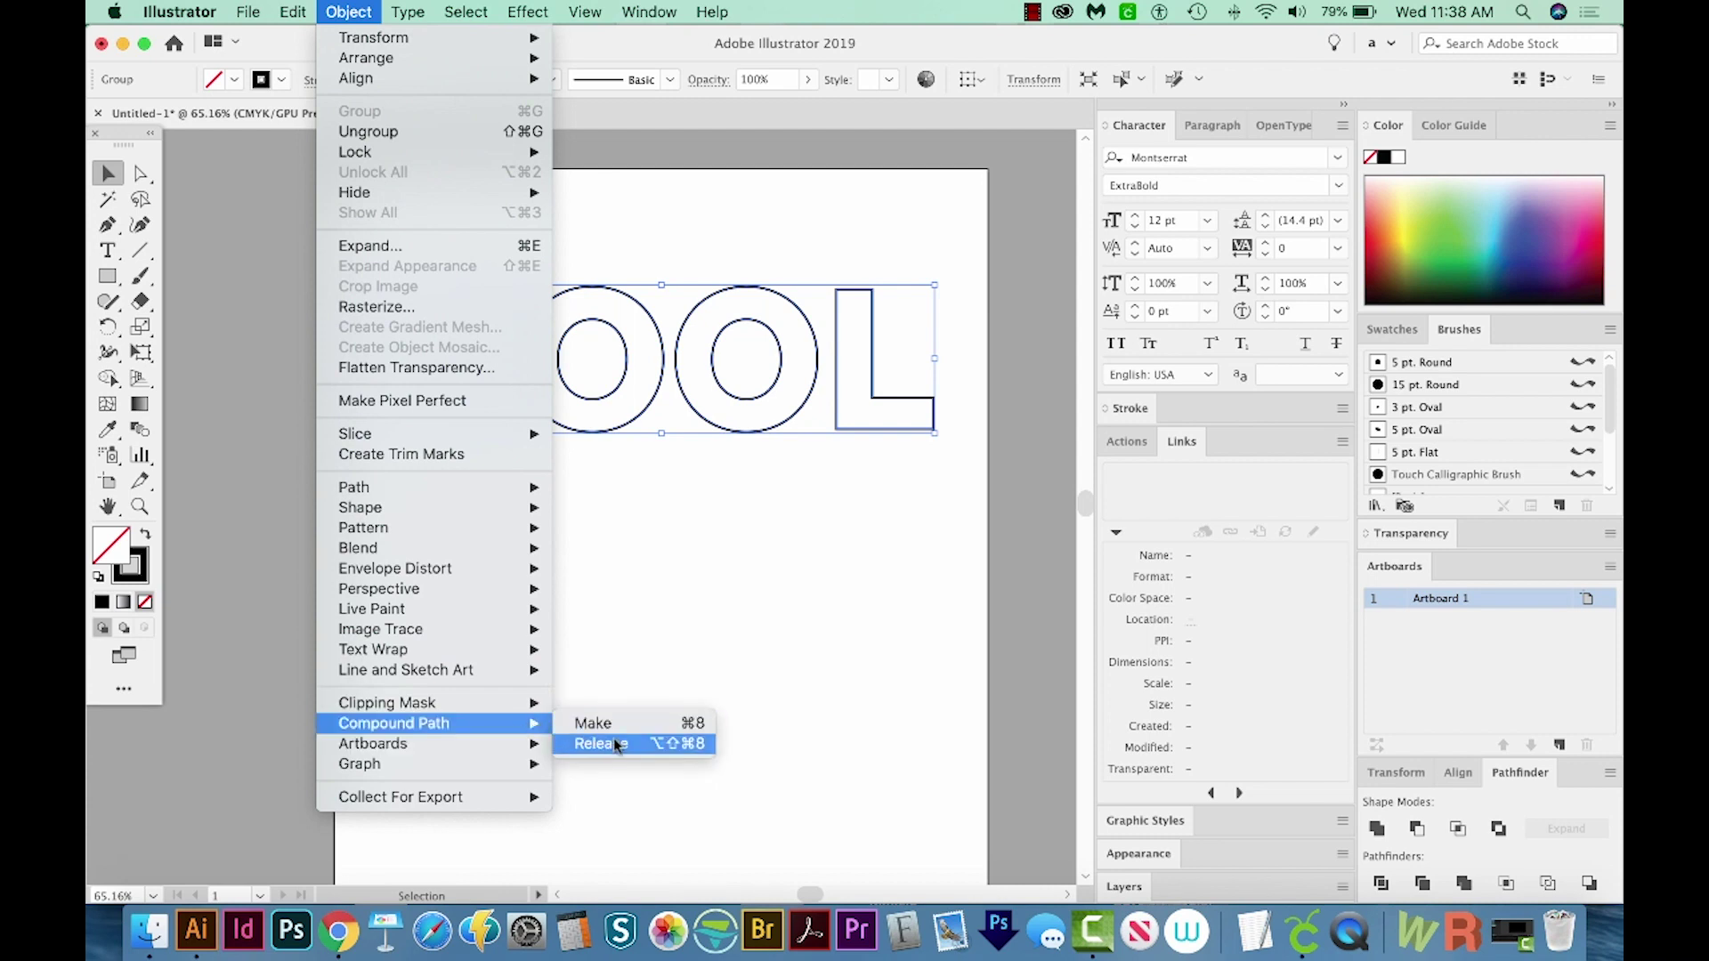
pyautogui.click(613, 746)
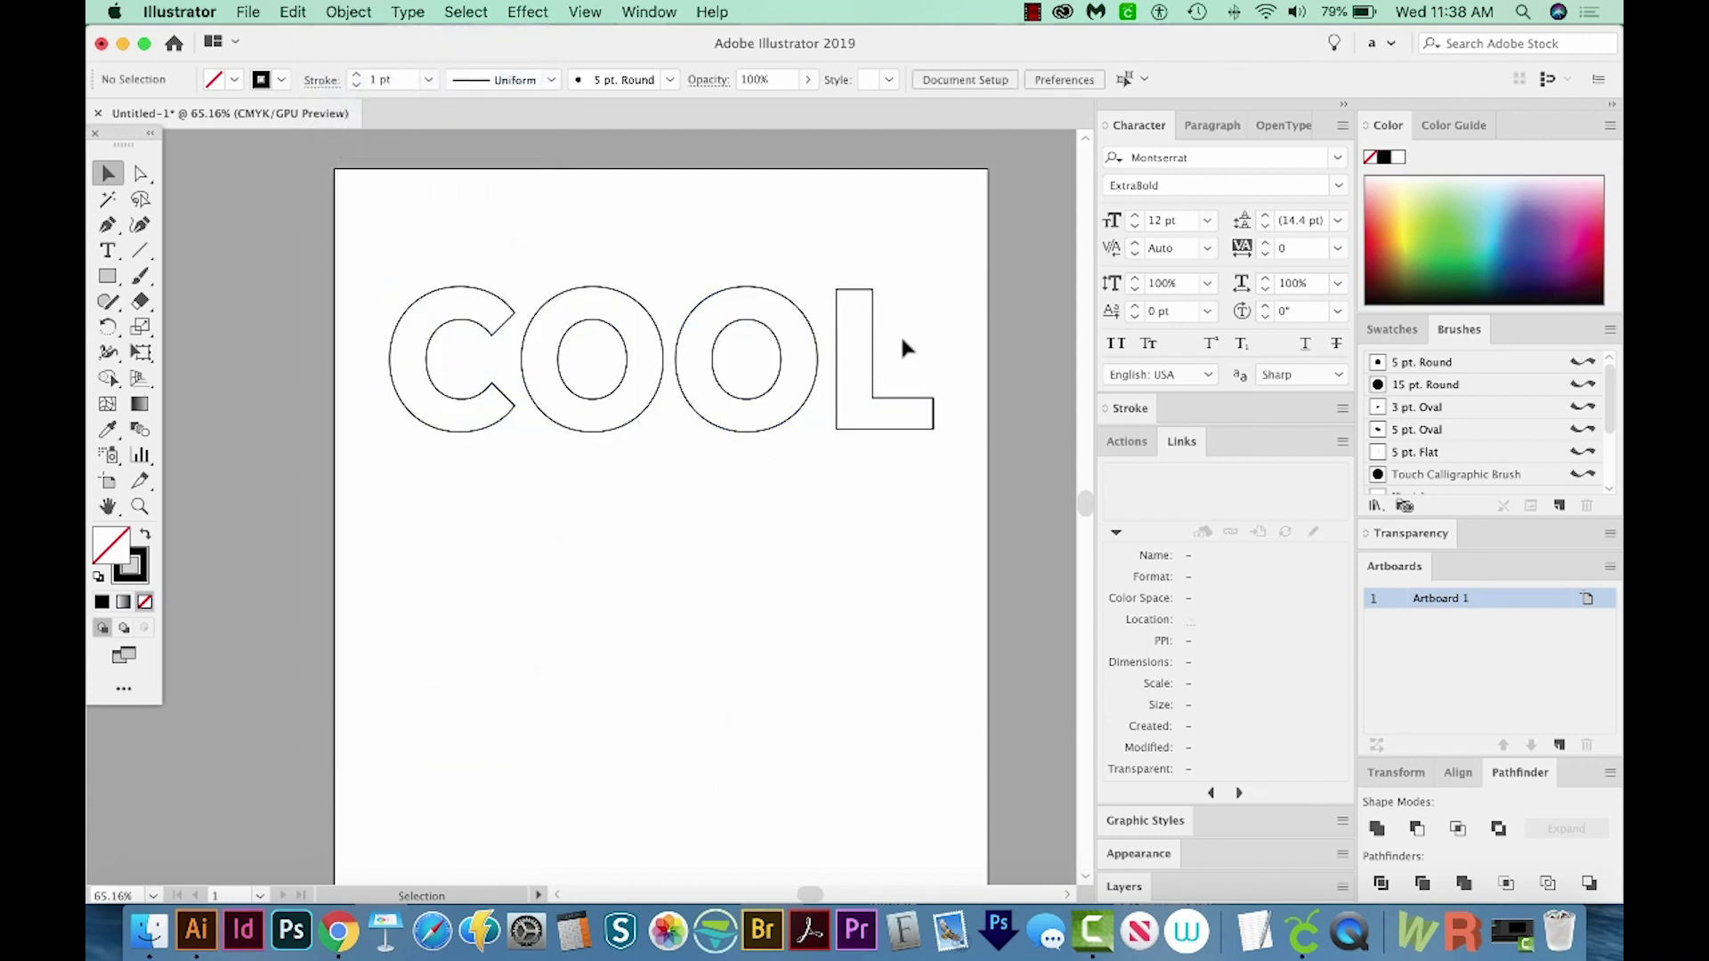
# Swap the fill and stroke of all the released letter paths, swap them back and deselect the lettering.
pyautogui.moveTo(352, 519); pyautogui.dragTo(352, 520)
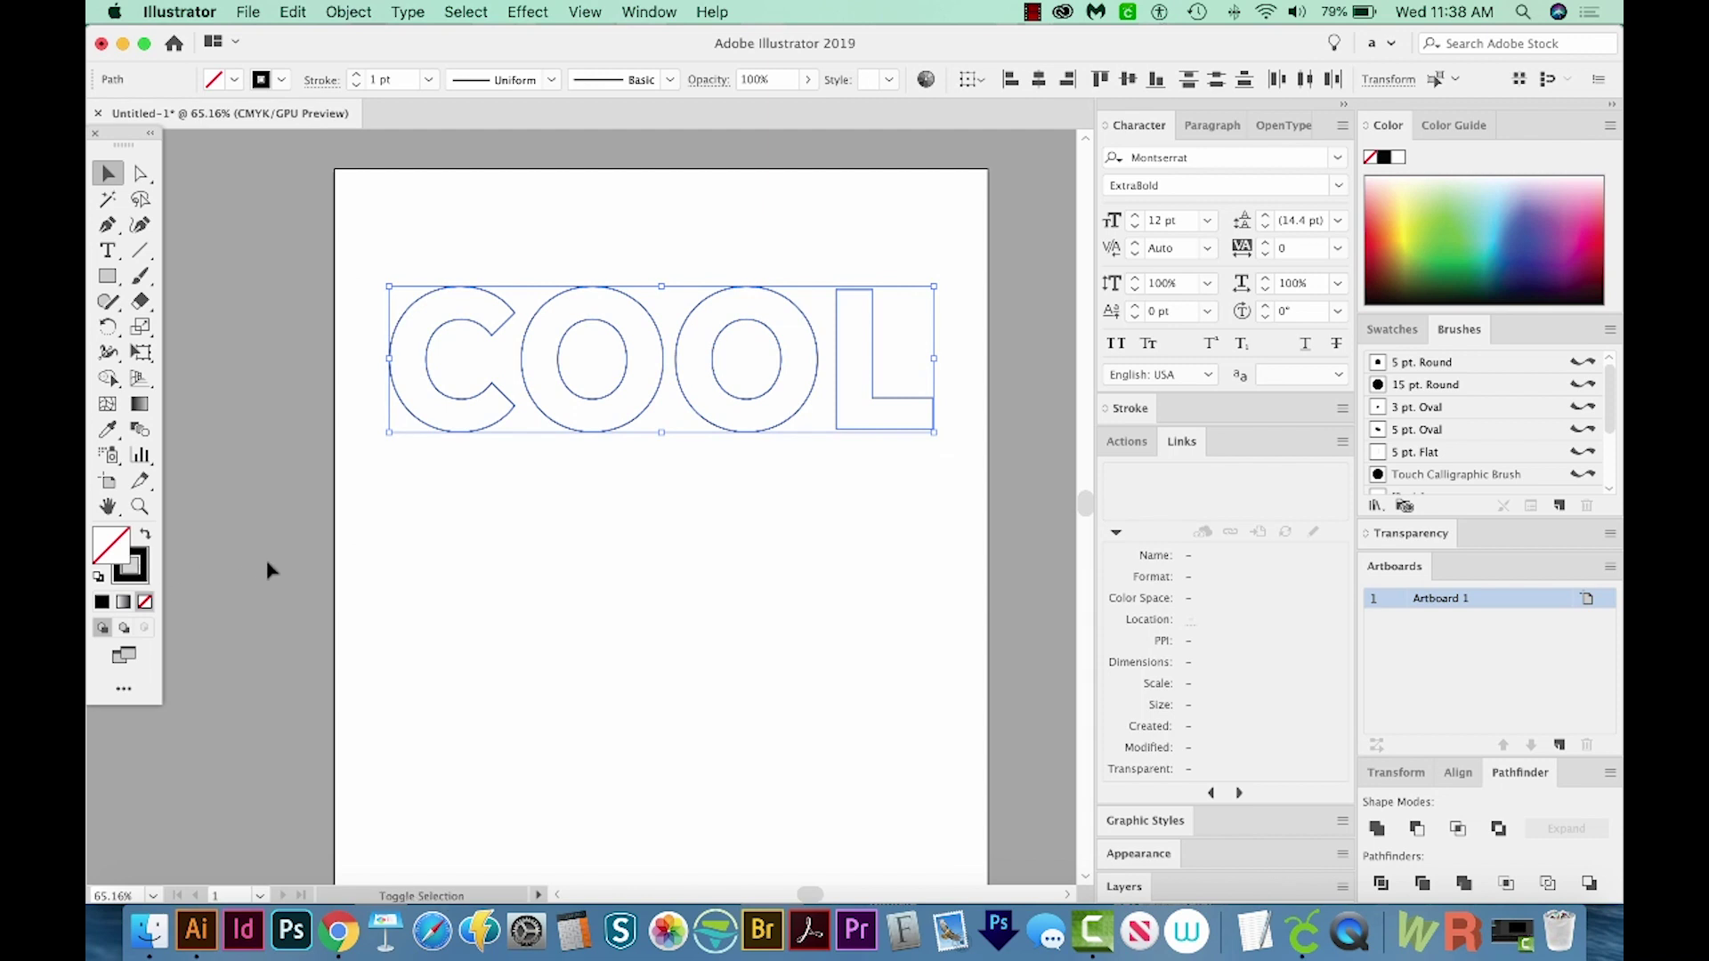
pyautogui.hotkey('shift', 'x')
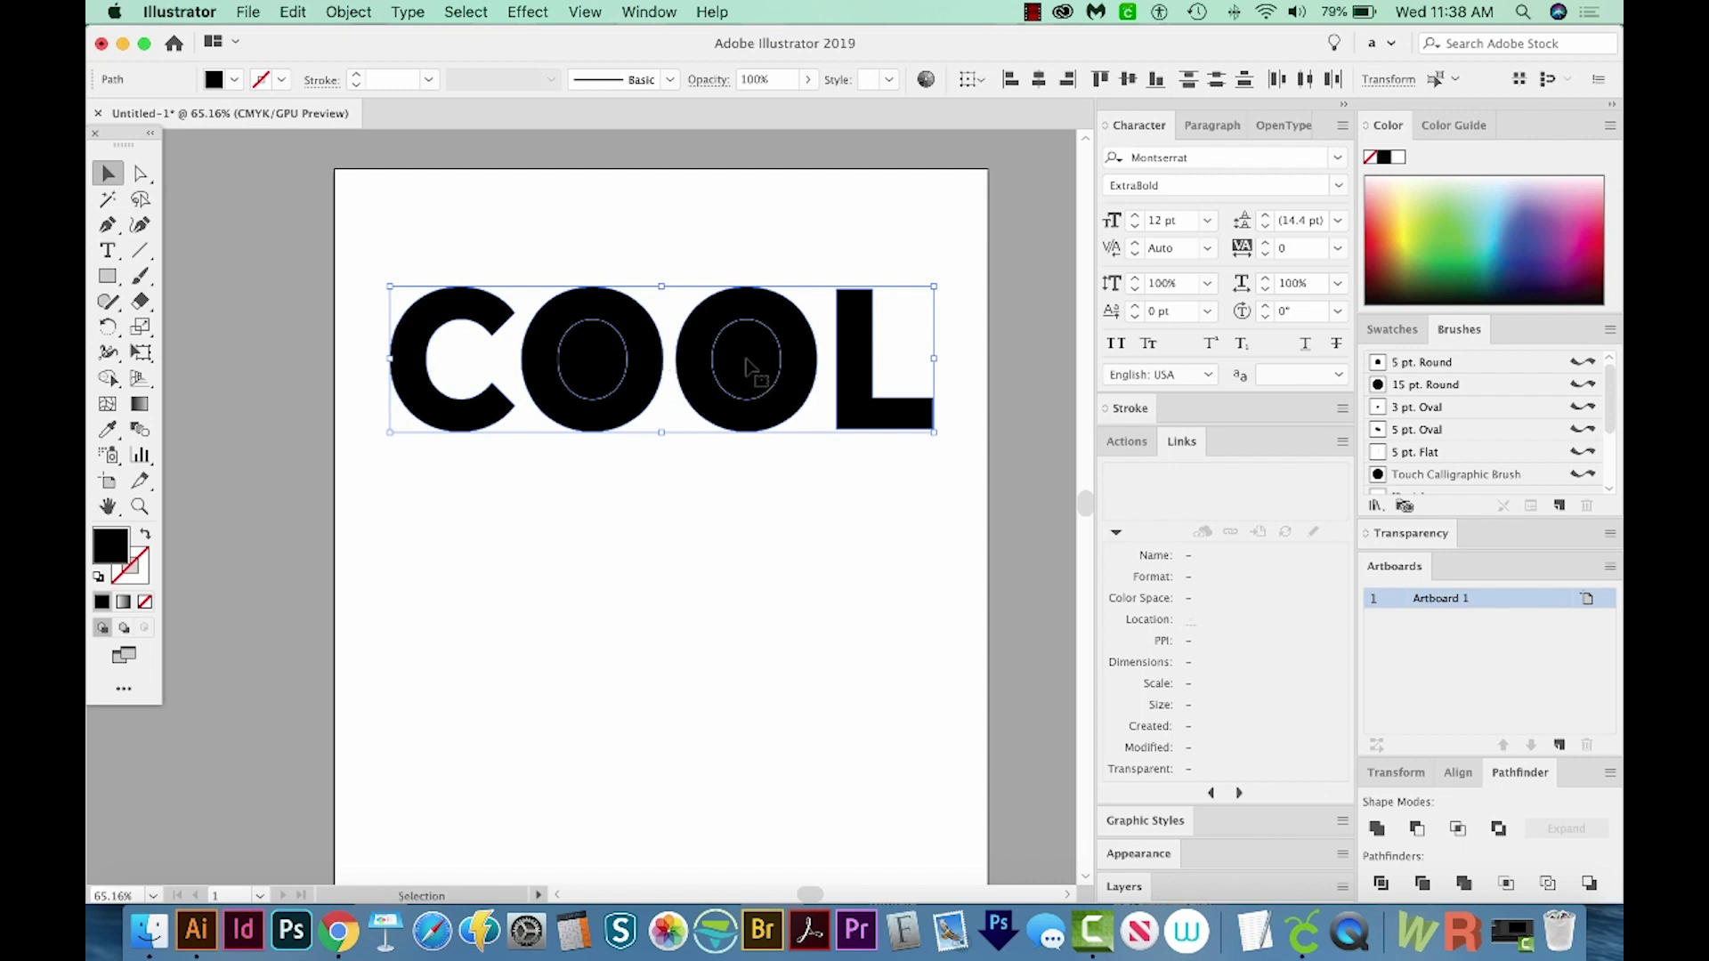
pyautogui.hotkey('shift', 'x')
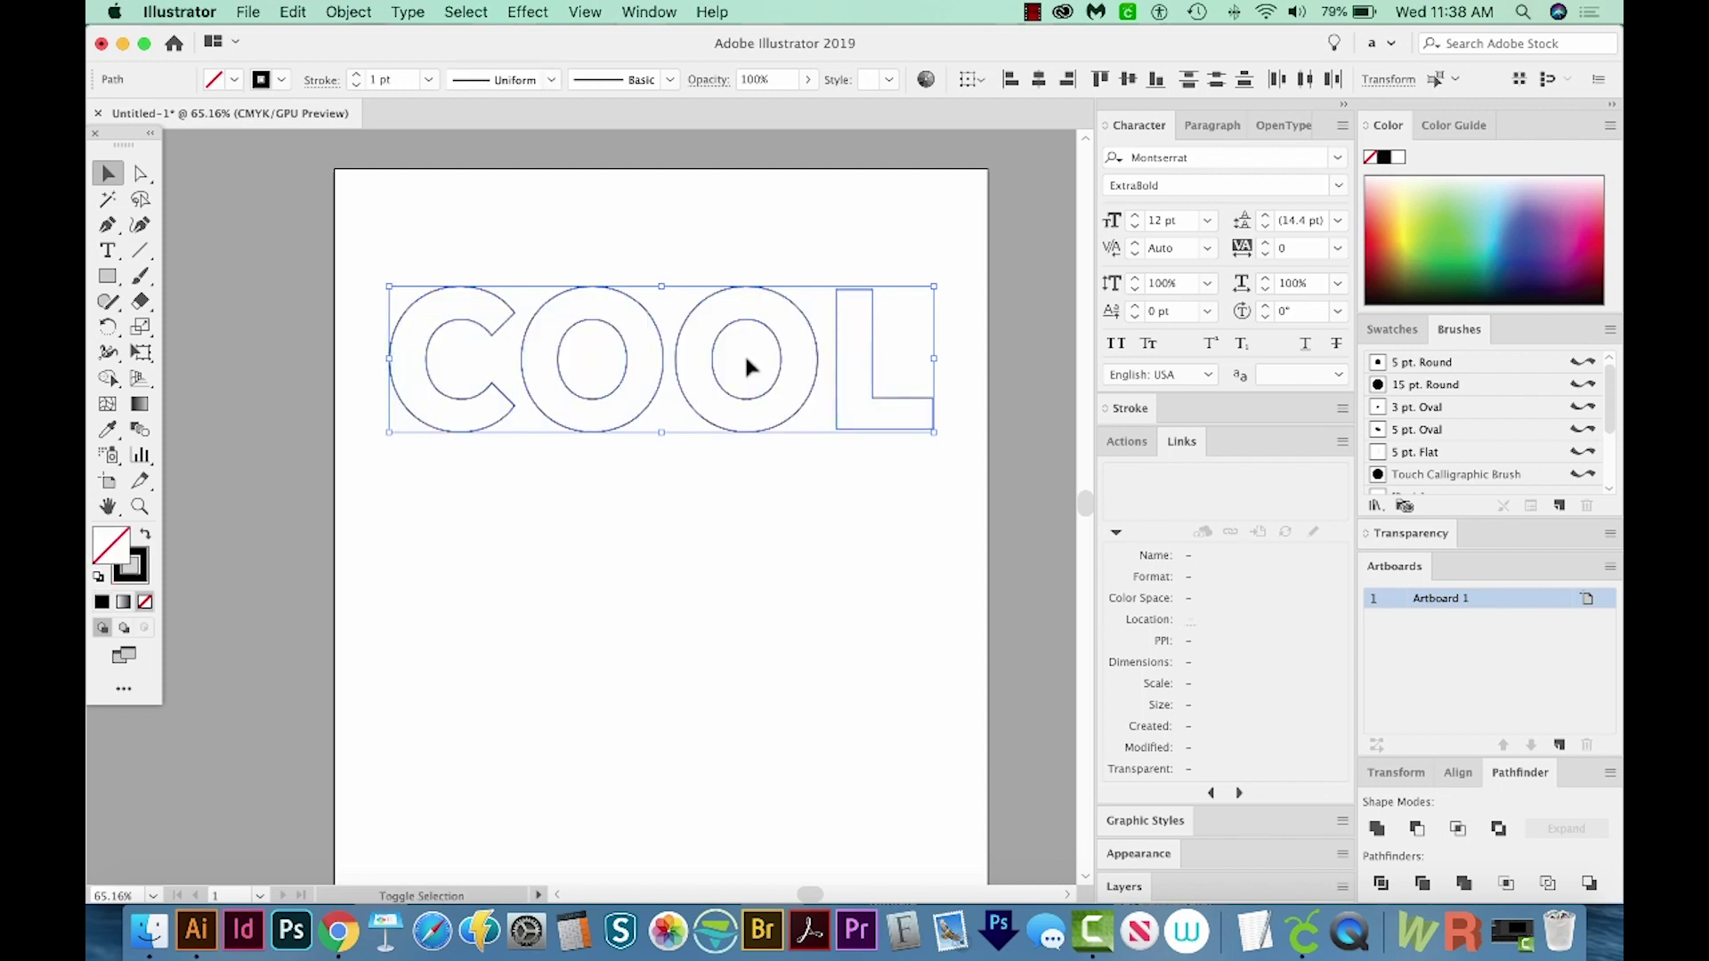
pyautogui.click(921, 323)
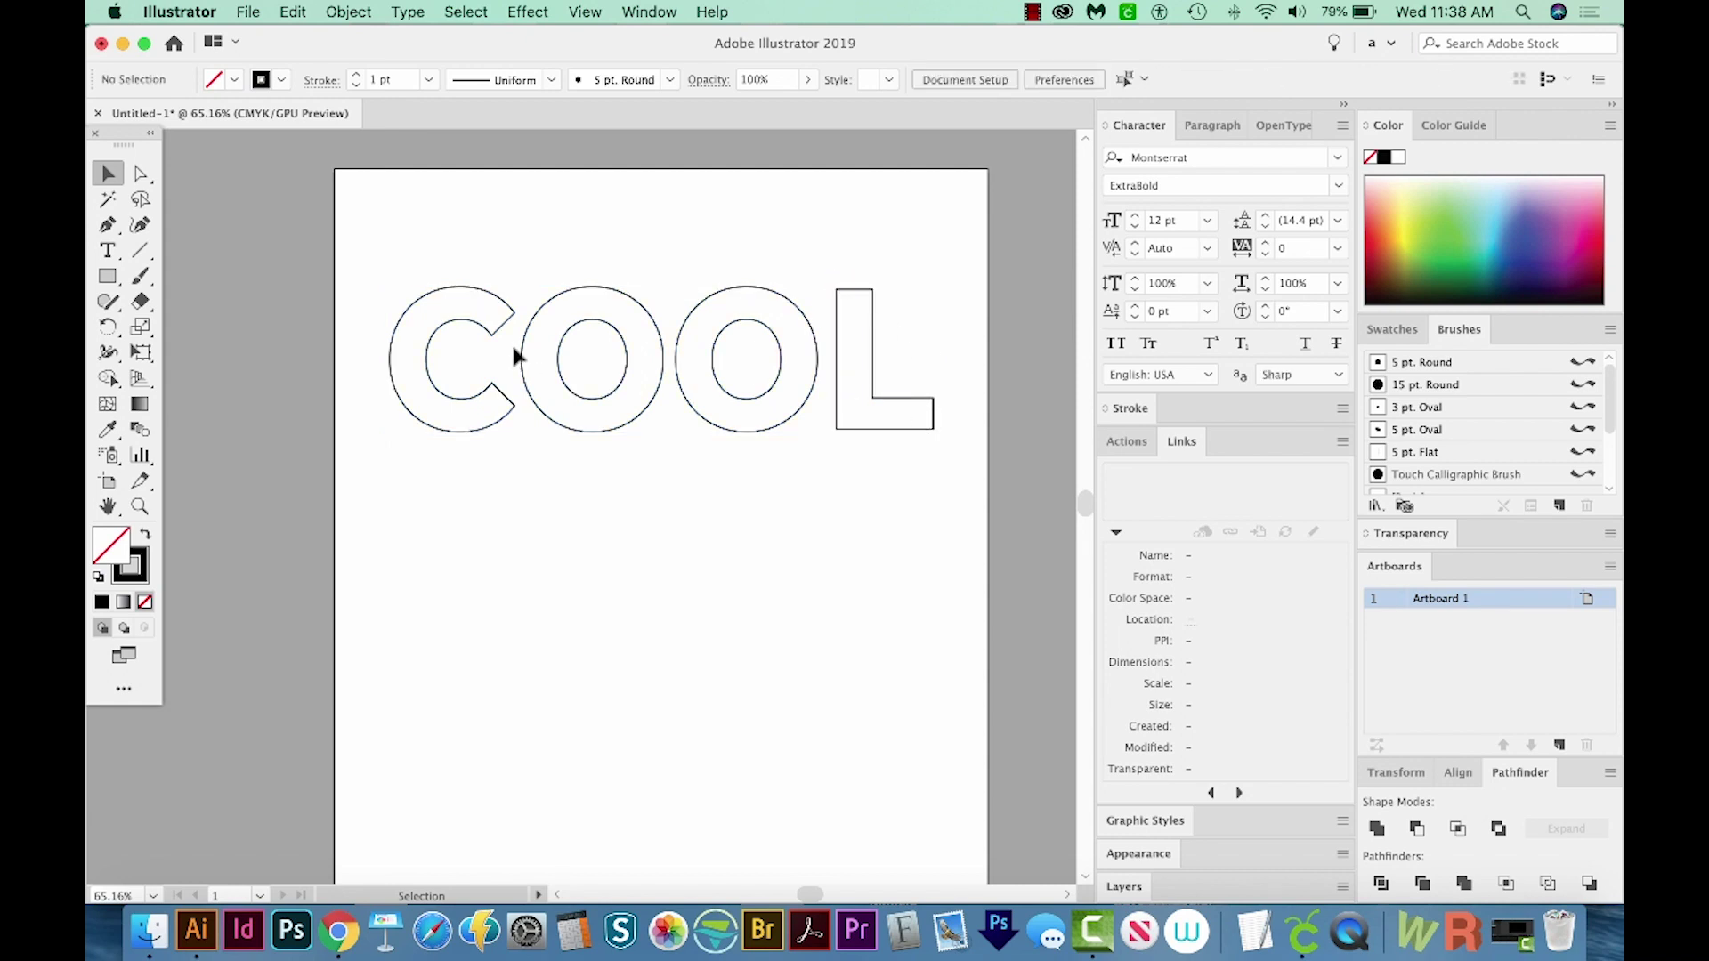
# Delete the short end segments at both tips of the letter C with the Direct Selection tool.
pyautogui.press('a')
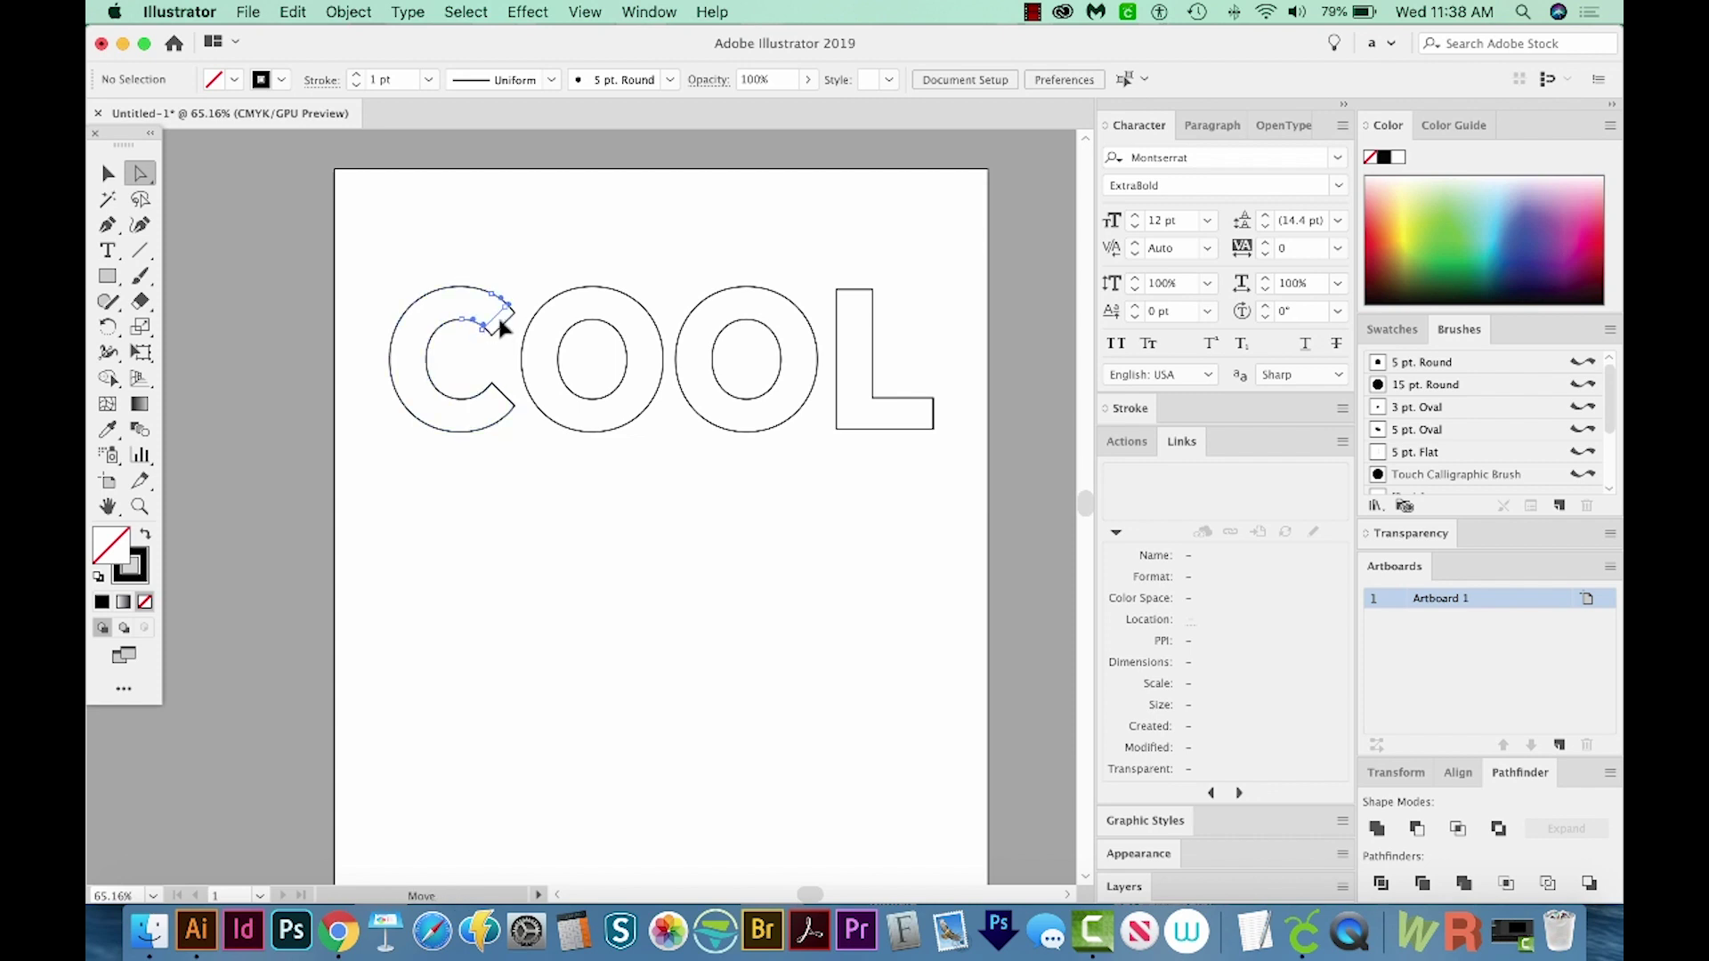
pyautogui.click(505, 327)
pyautogui.press('super+z')
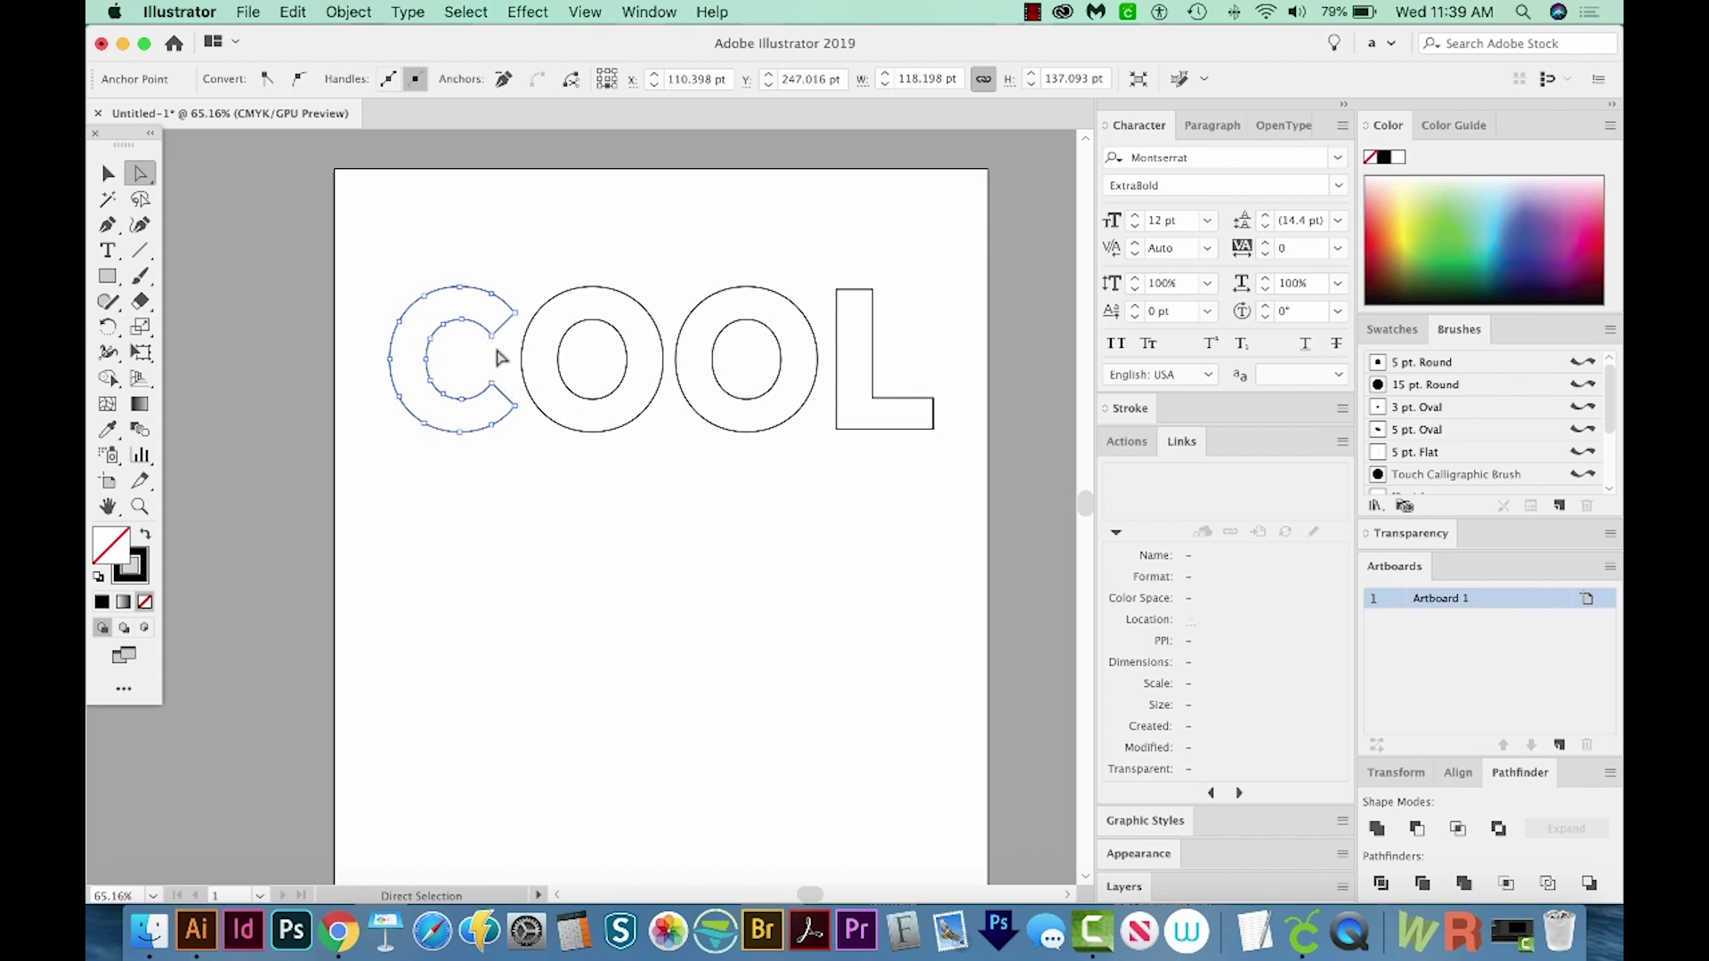
pyautogui.press('Delete')
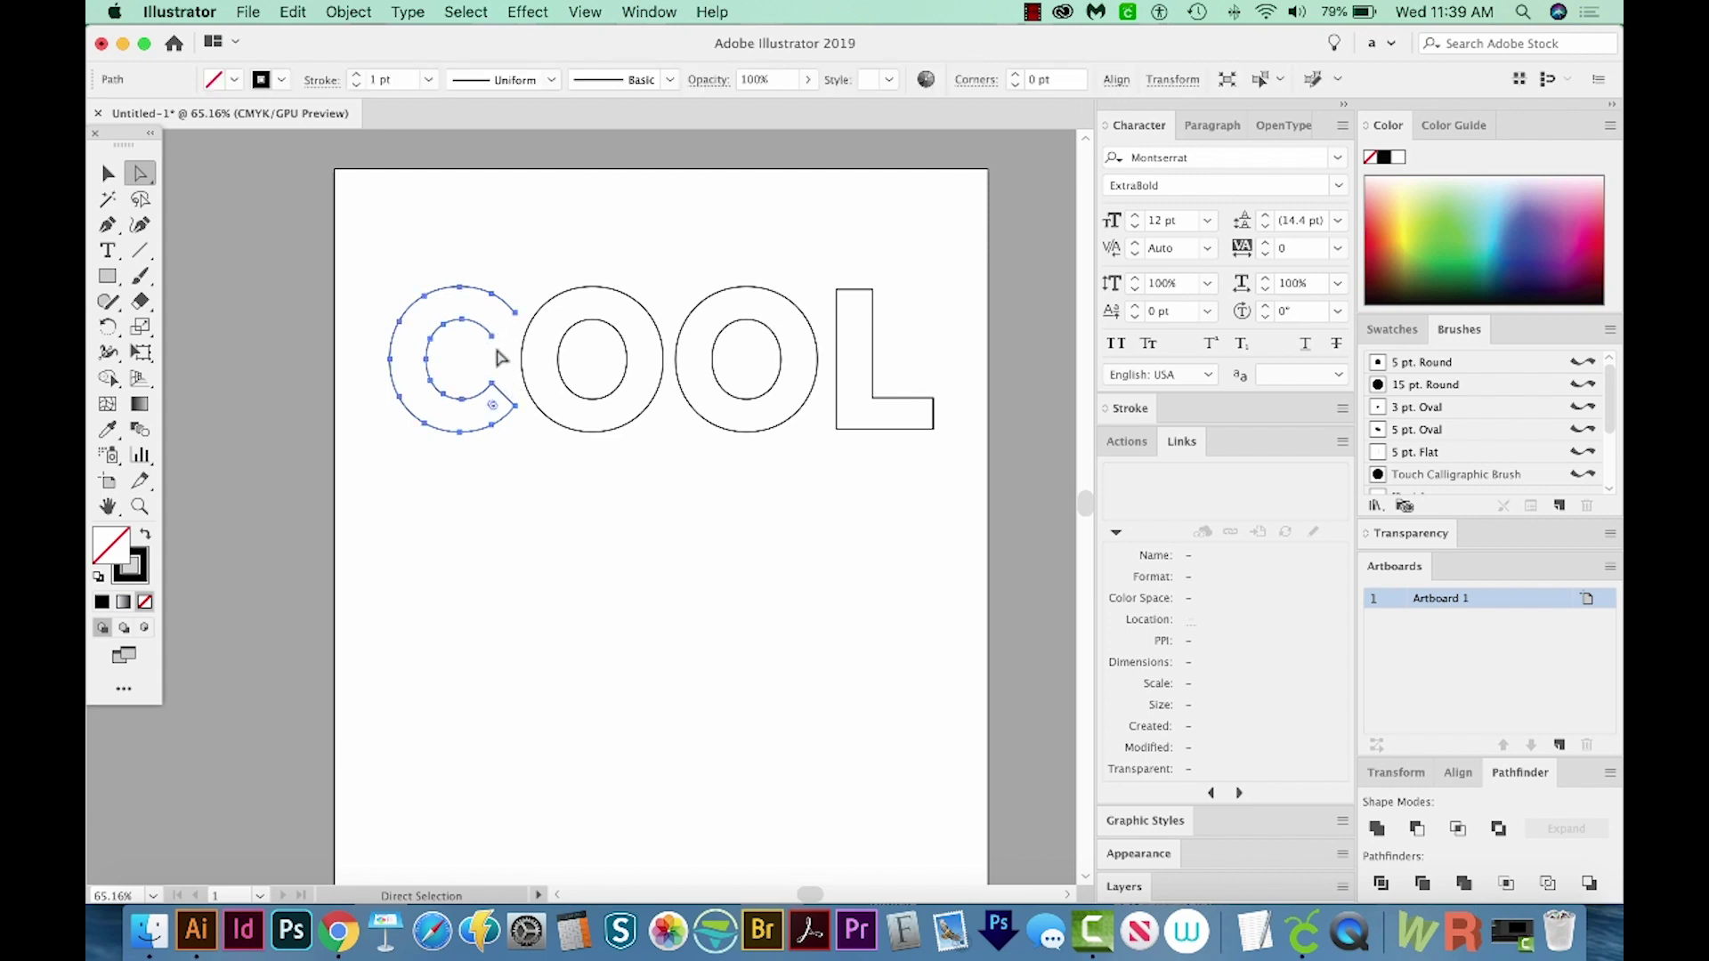
pyautogui.click(498, 404)
pyautogui.click(499, 407)
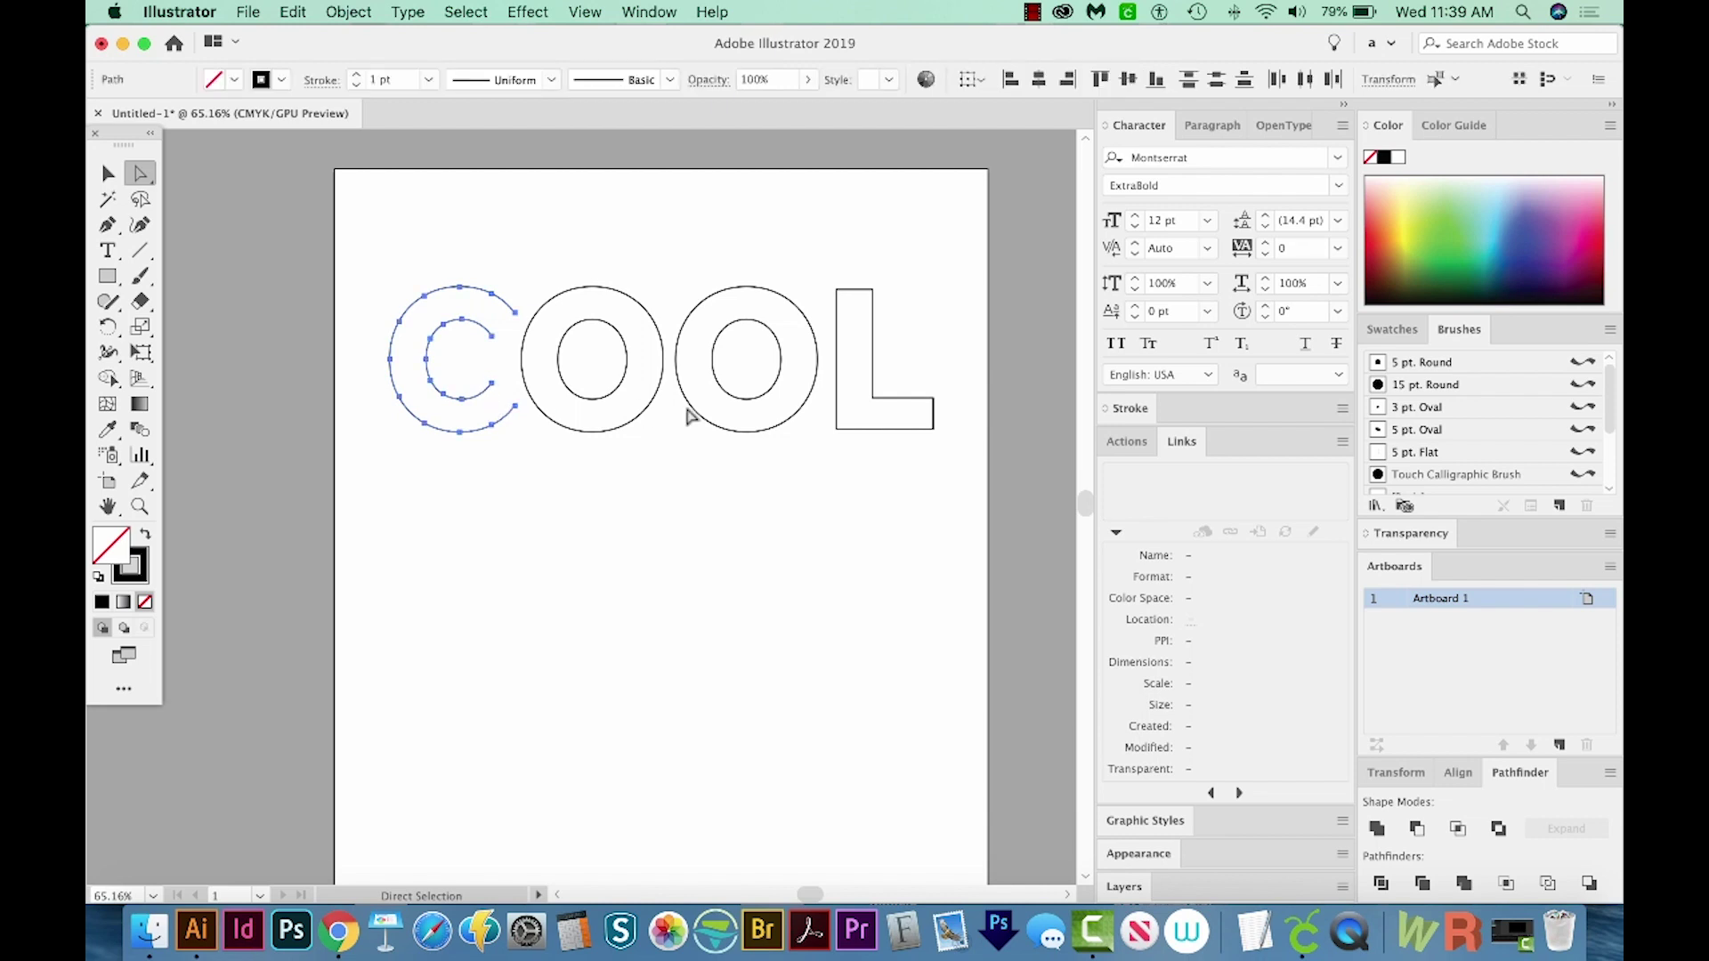
# Delete the short end segments of the letter L, at the top of its stem and the end of its foot.
pyautogui.click(860, 305)
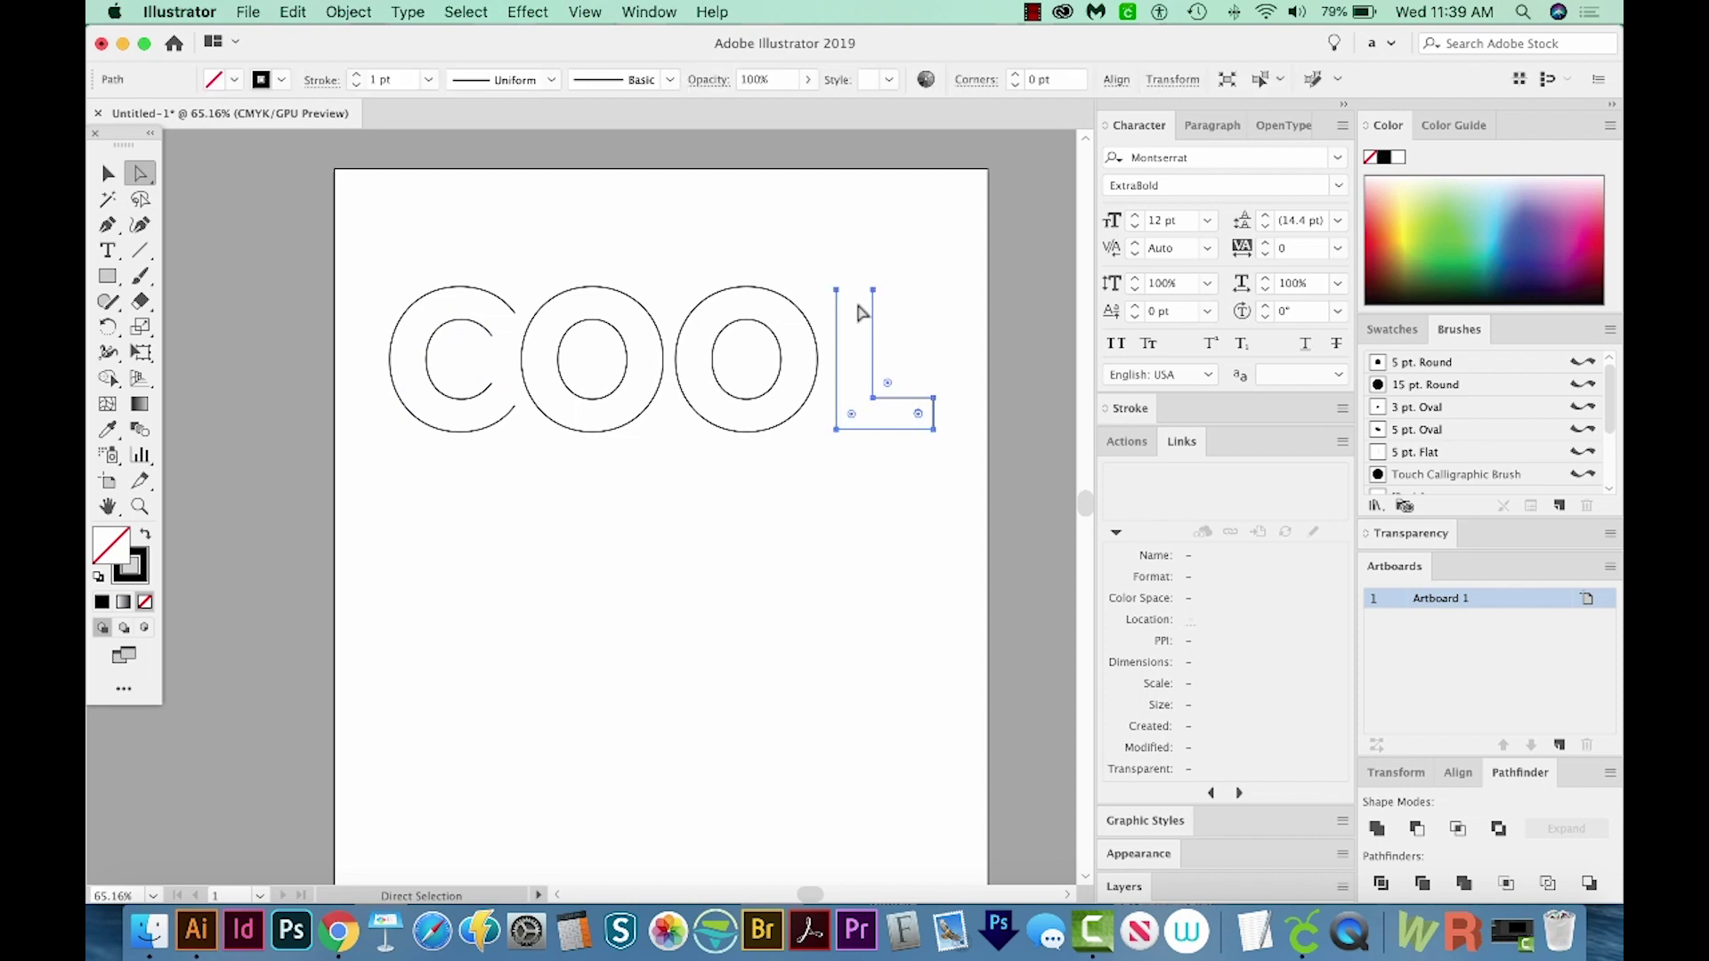
pyautogui.click(922, 425)
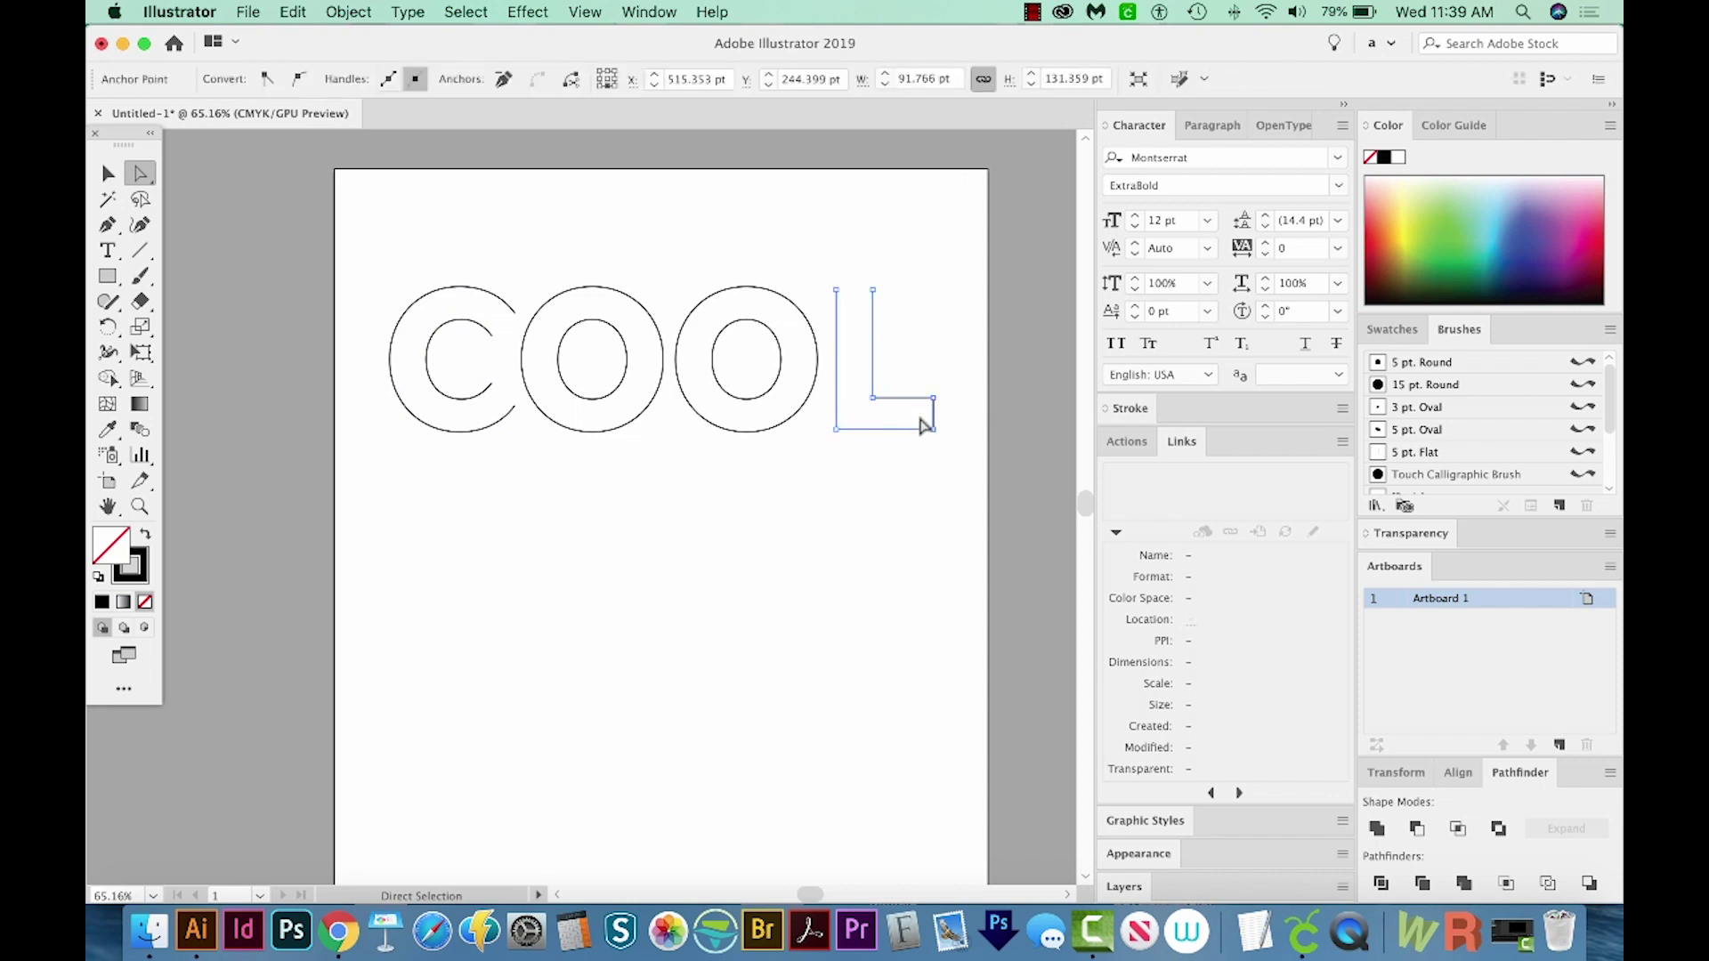
pyautogui.press('v')
# Select the inner and outer paths of the letter C and set the blend spacing to Specified Steps with 4 steps.
pyautogui.click(428, 347)
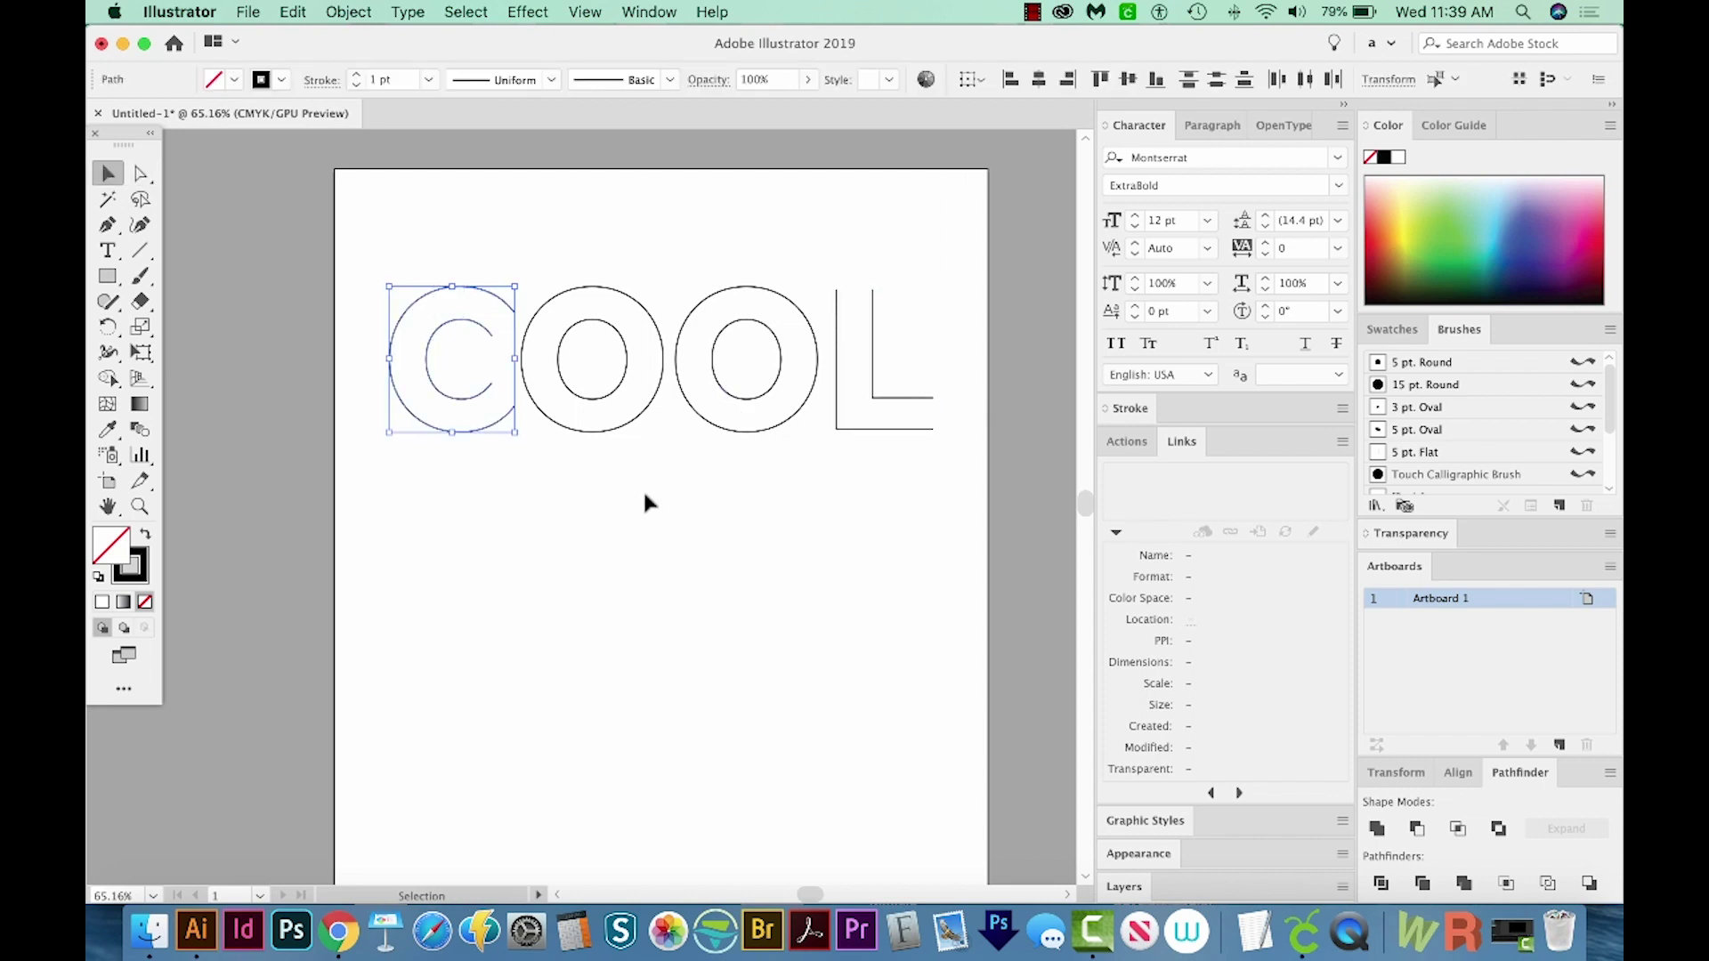
pyautogui.click(644, 503)
pyautogui.hscroll(-1, 503, 286)
pyautogui.moveTo(483, 268); pyautogui.dragTo(452, 359)
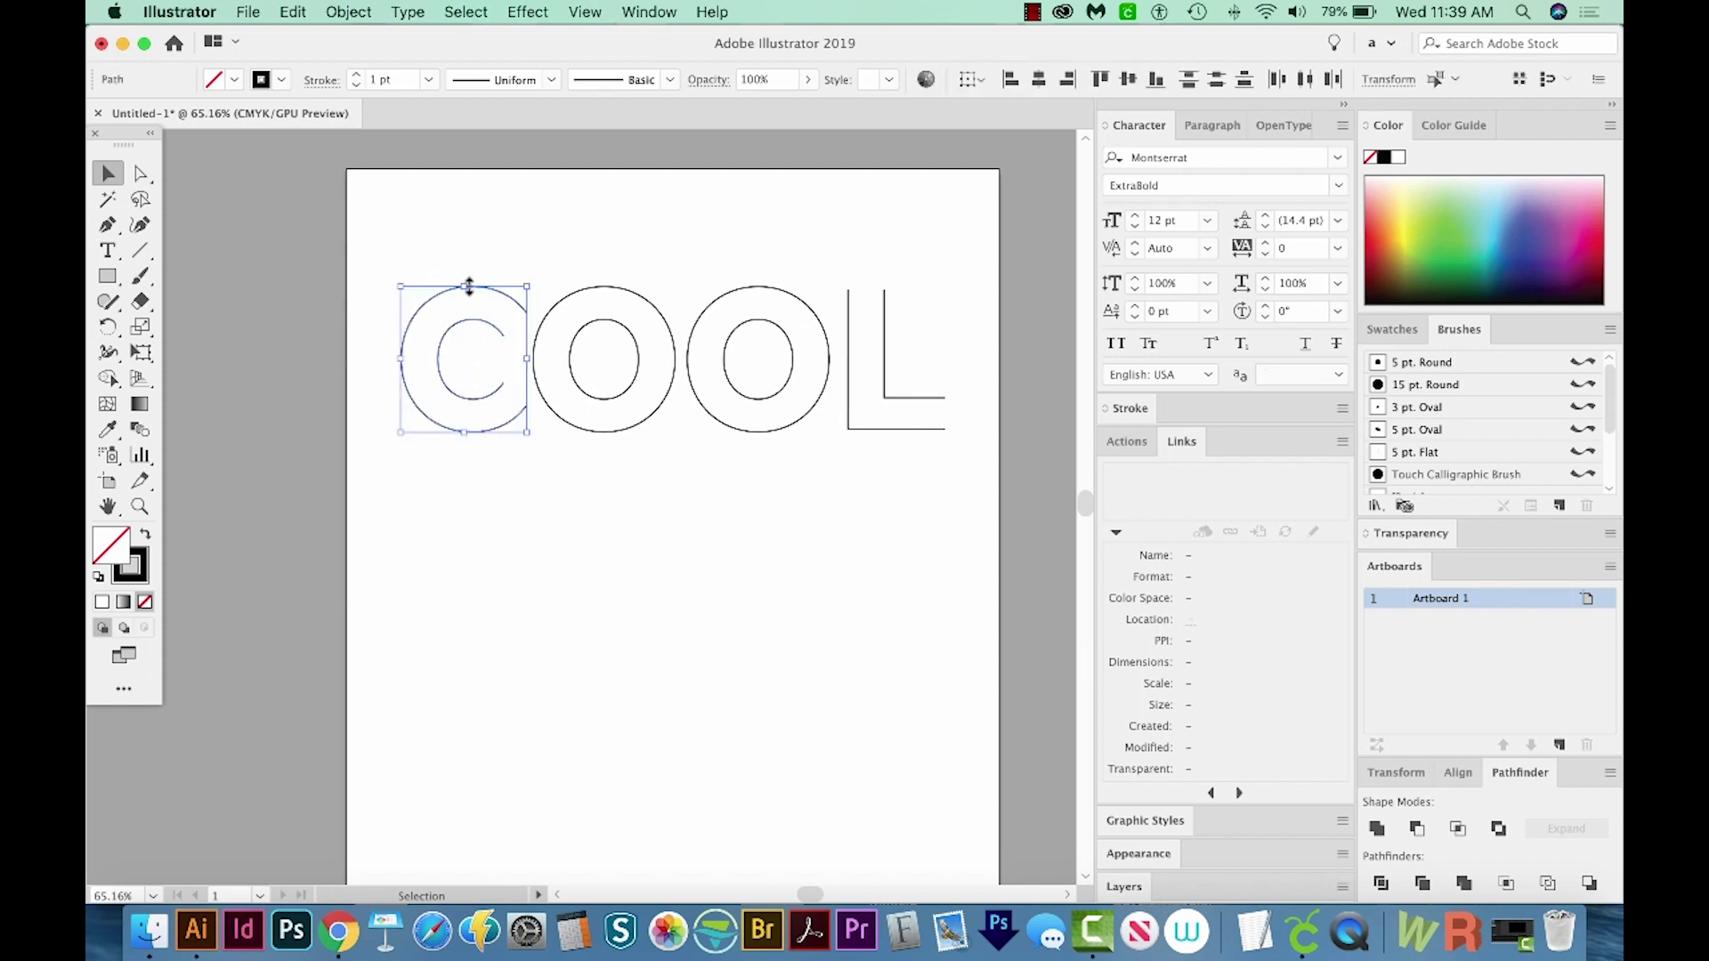
pyautogui.click(349, 12)
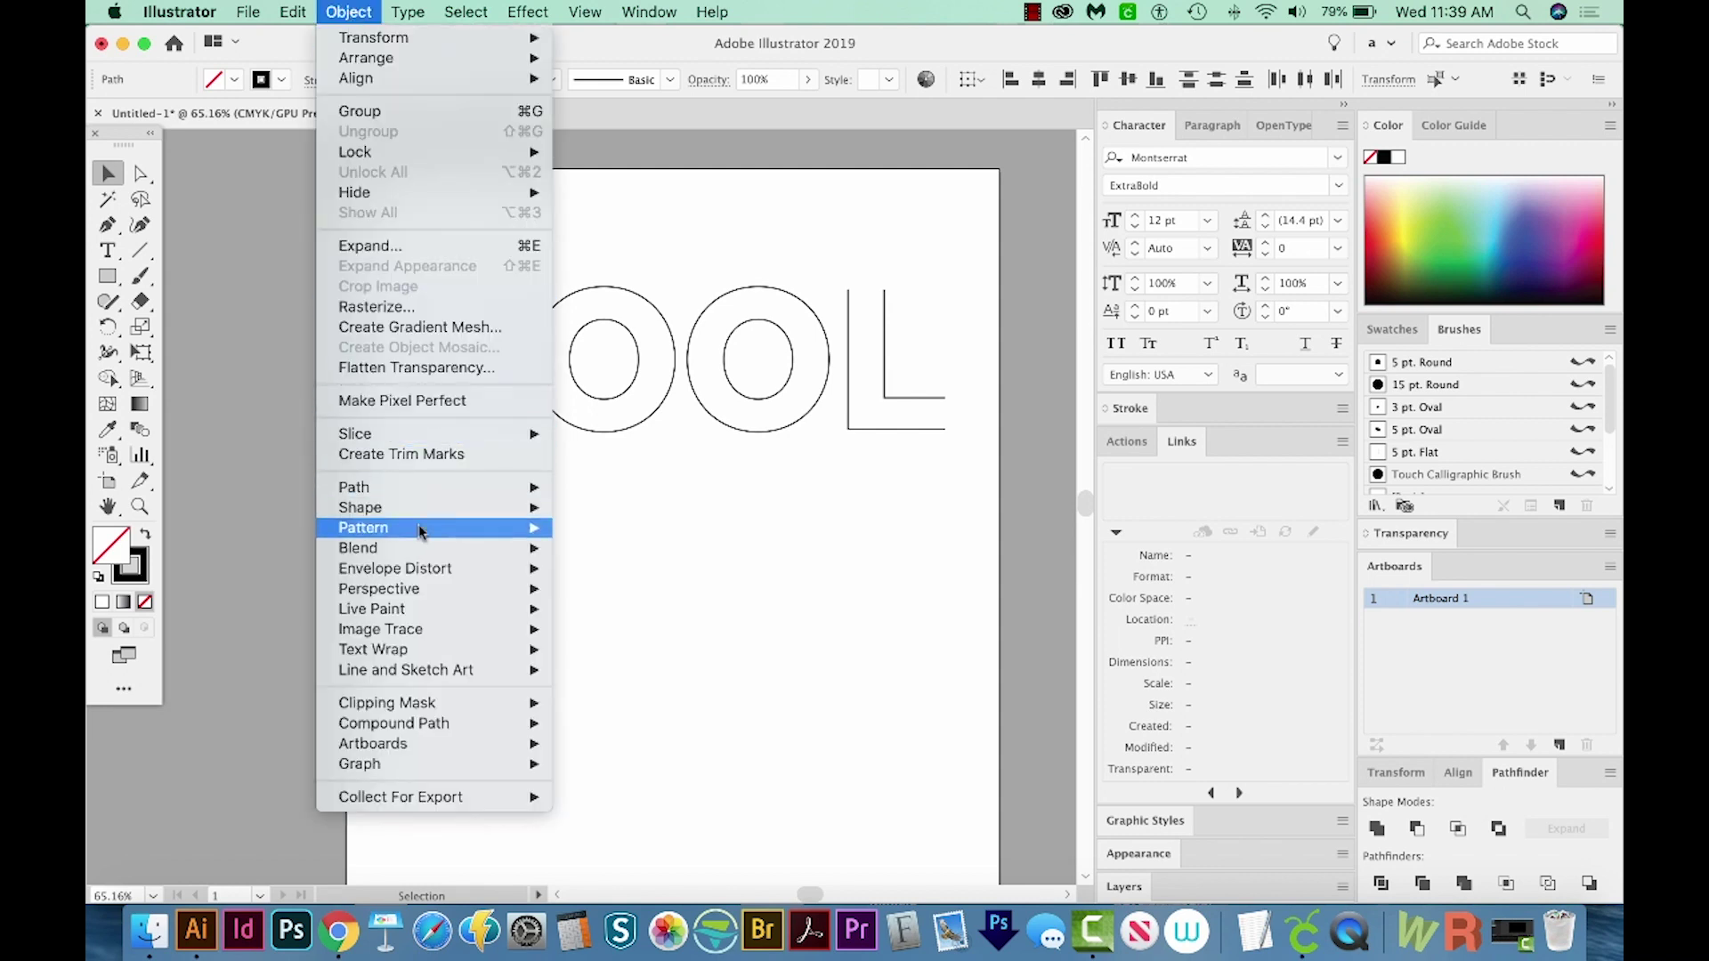
pyautogui.moveTo(411, 550)
pyautogui.click(643, 601)
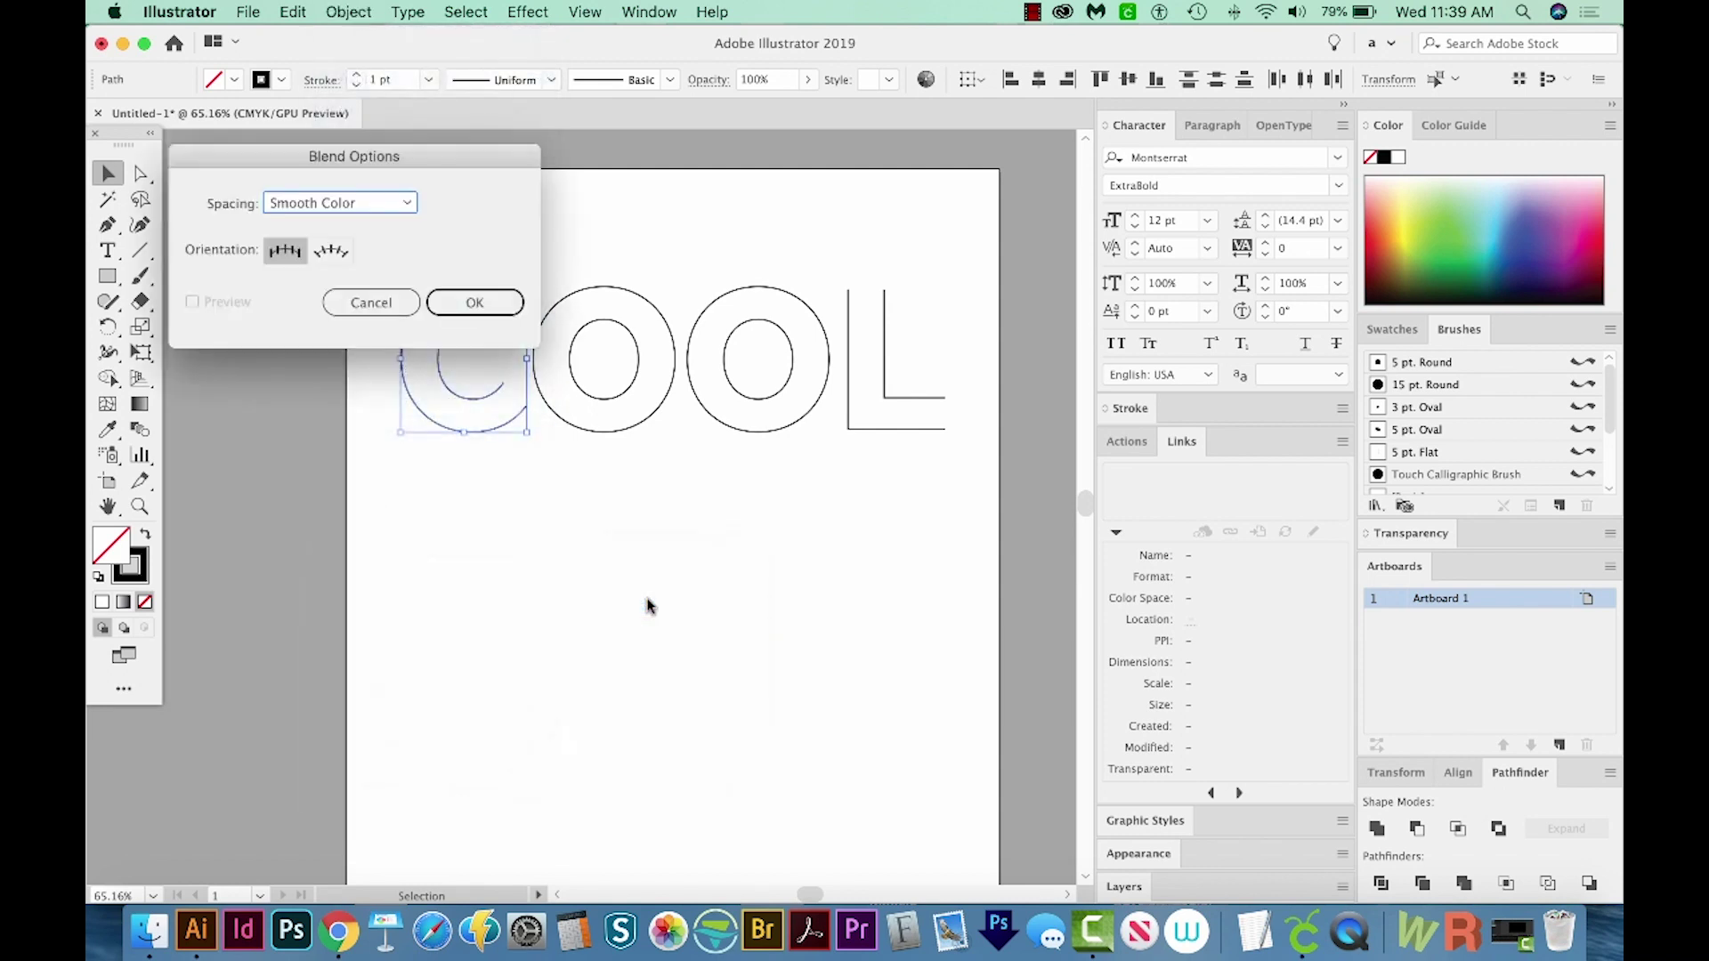
pyautogui.click(350, 205)
pyautogui.click(345, 250)
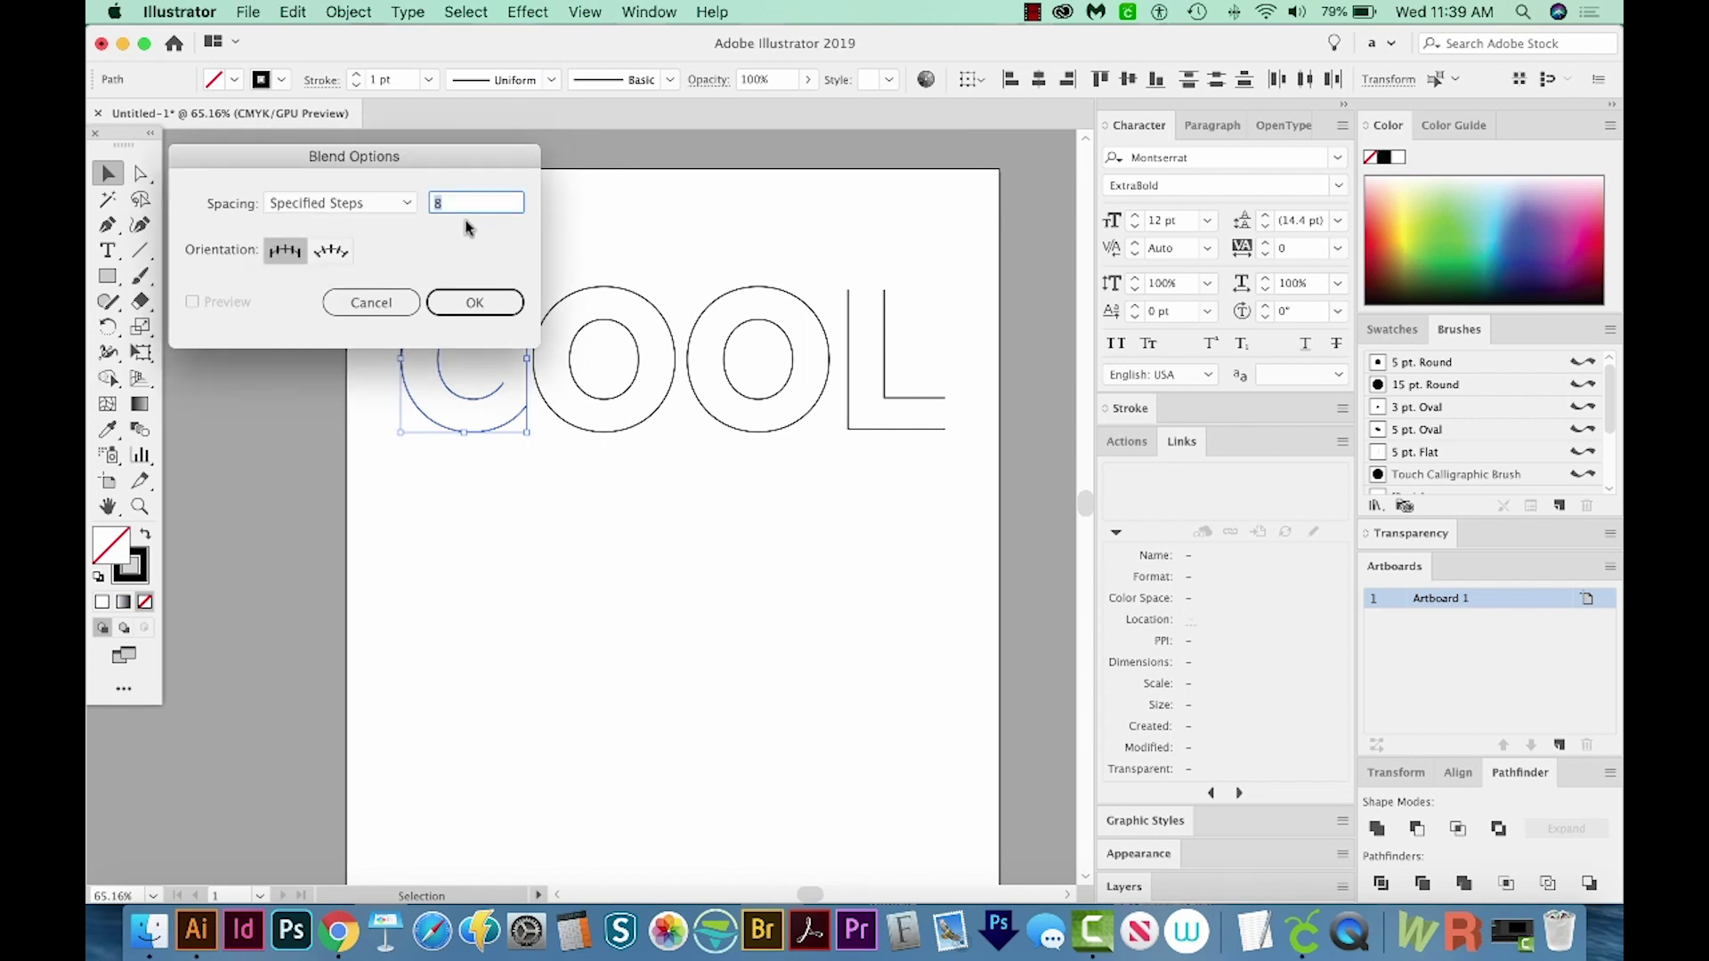
pyautogui.write('4')
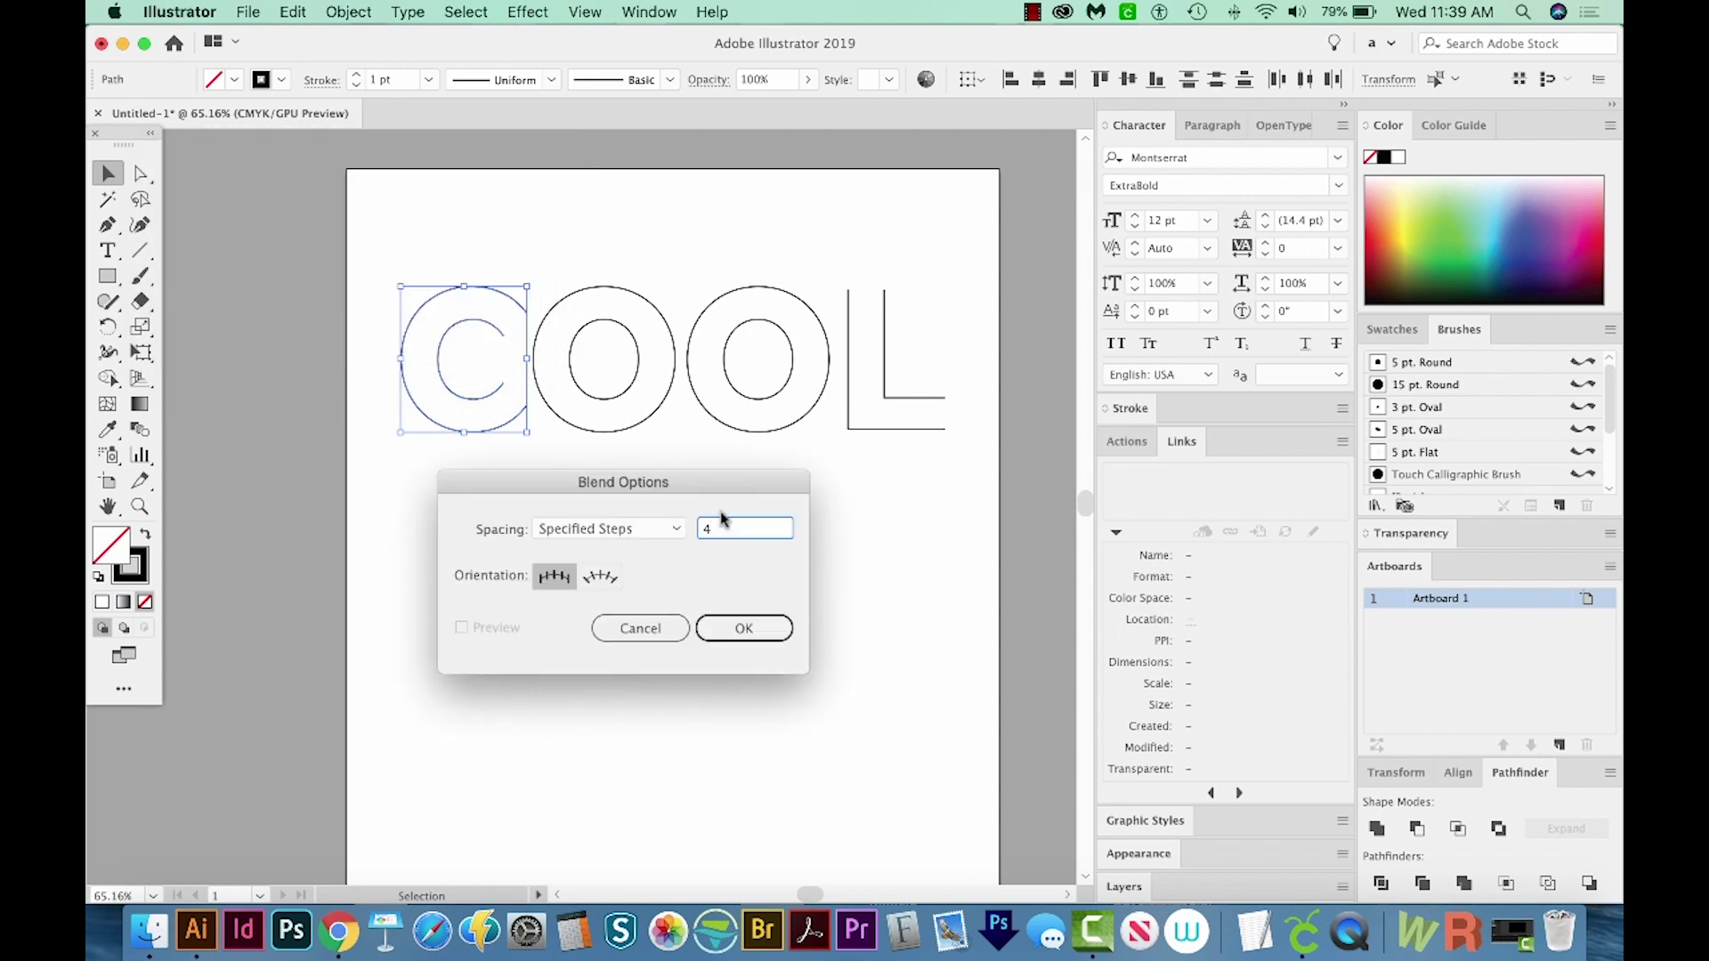
pyautogui.click(769, 639)
# Make a blend between the inner and outer paths of the letter C and deselect it.
pyautogui.click(347, 11)
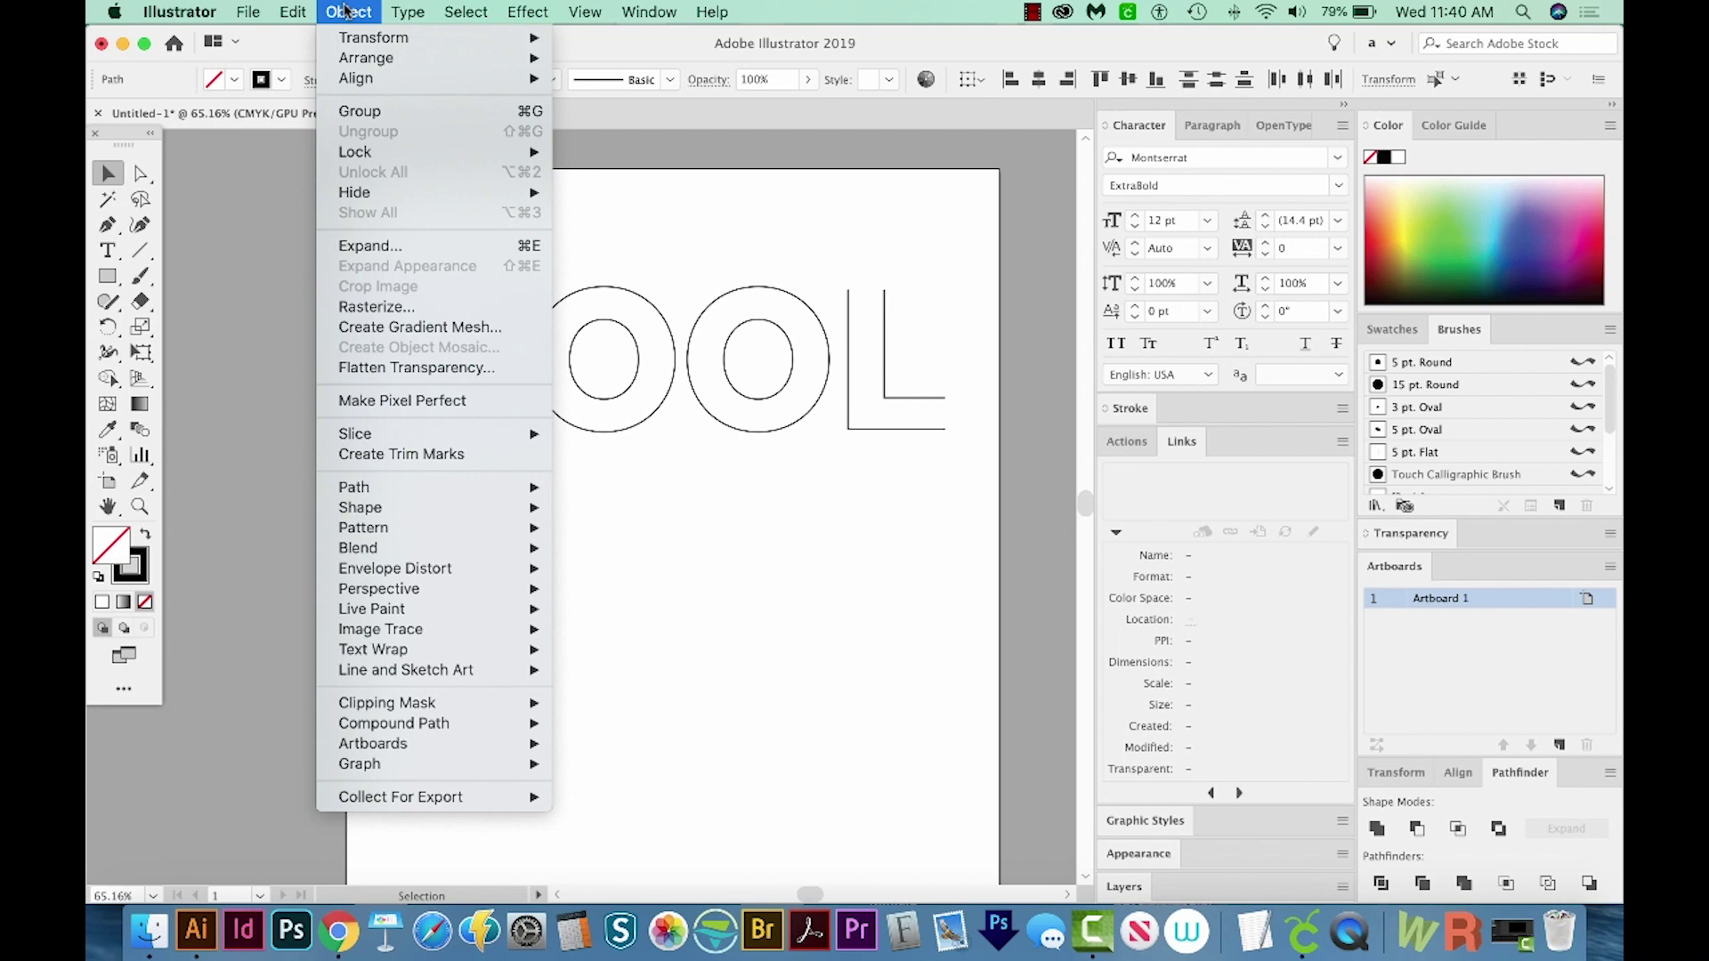
pyautogui.moveTo(389, 438)
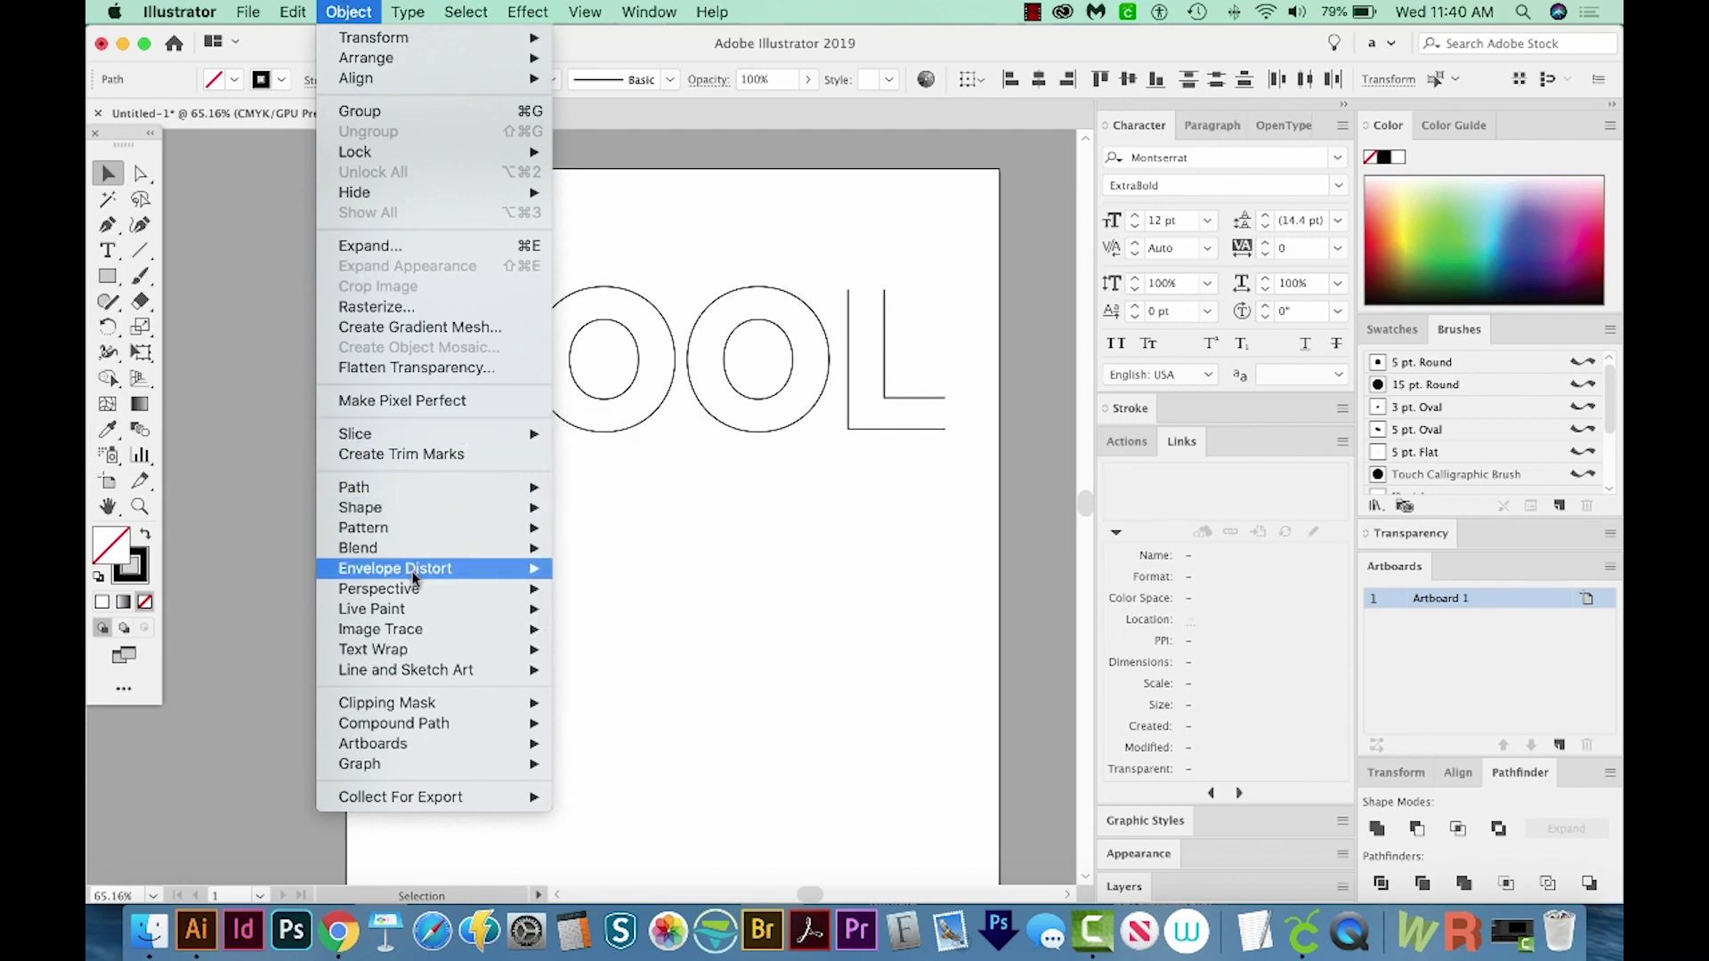
pyautogui.moveTo(441, 547)
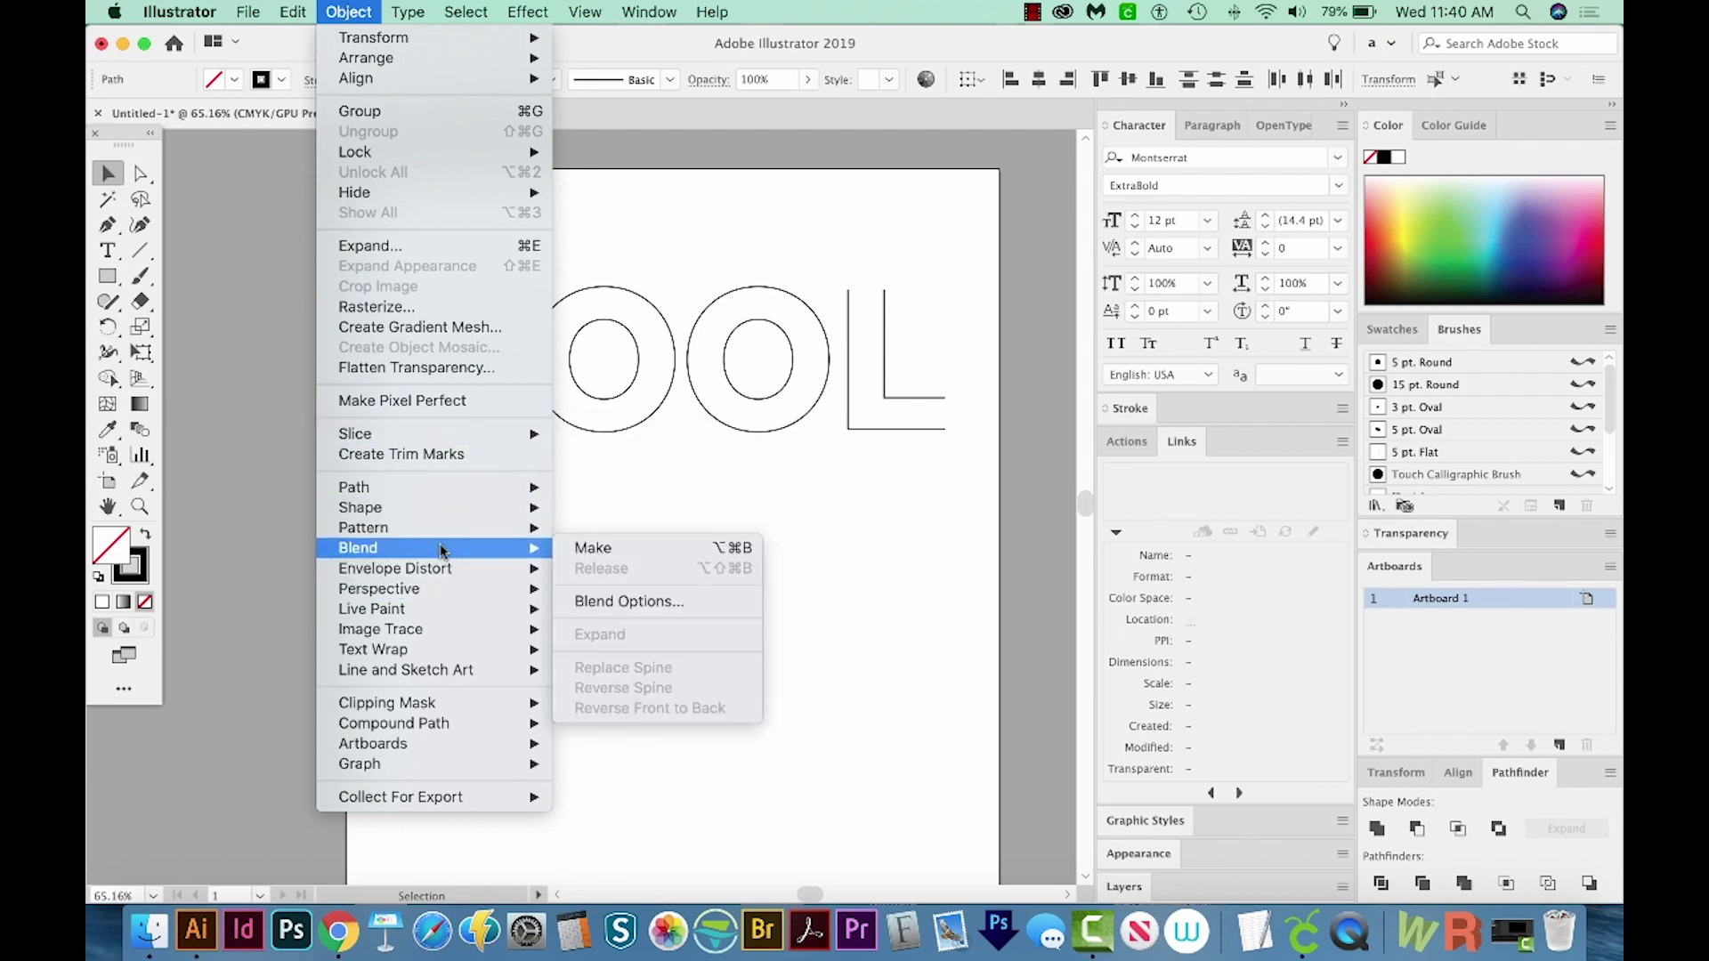
pyautogui.click(639, 547)
pyautogui.scroll(3, 605, 588)
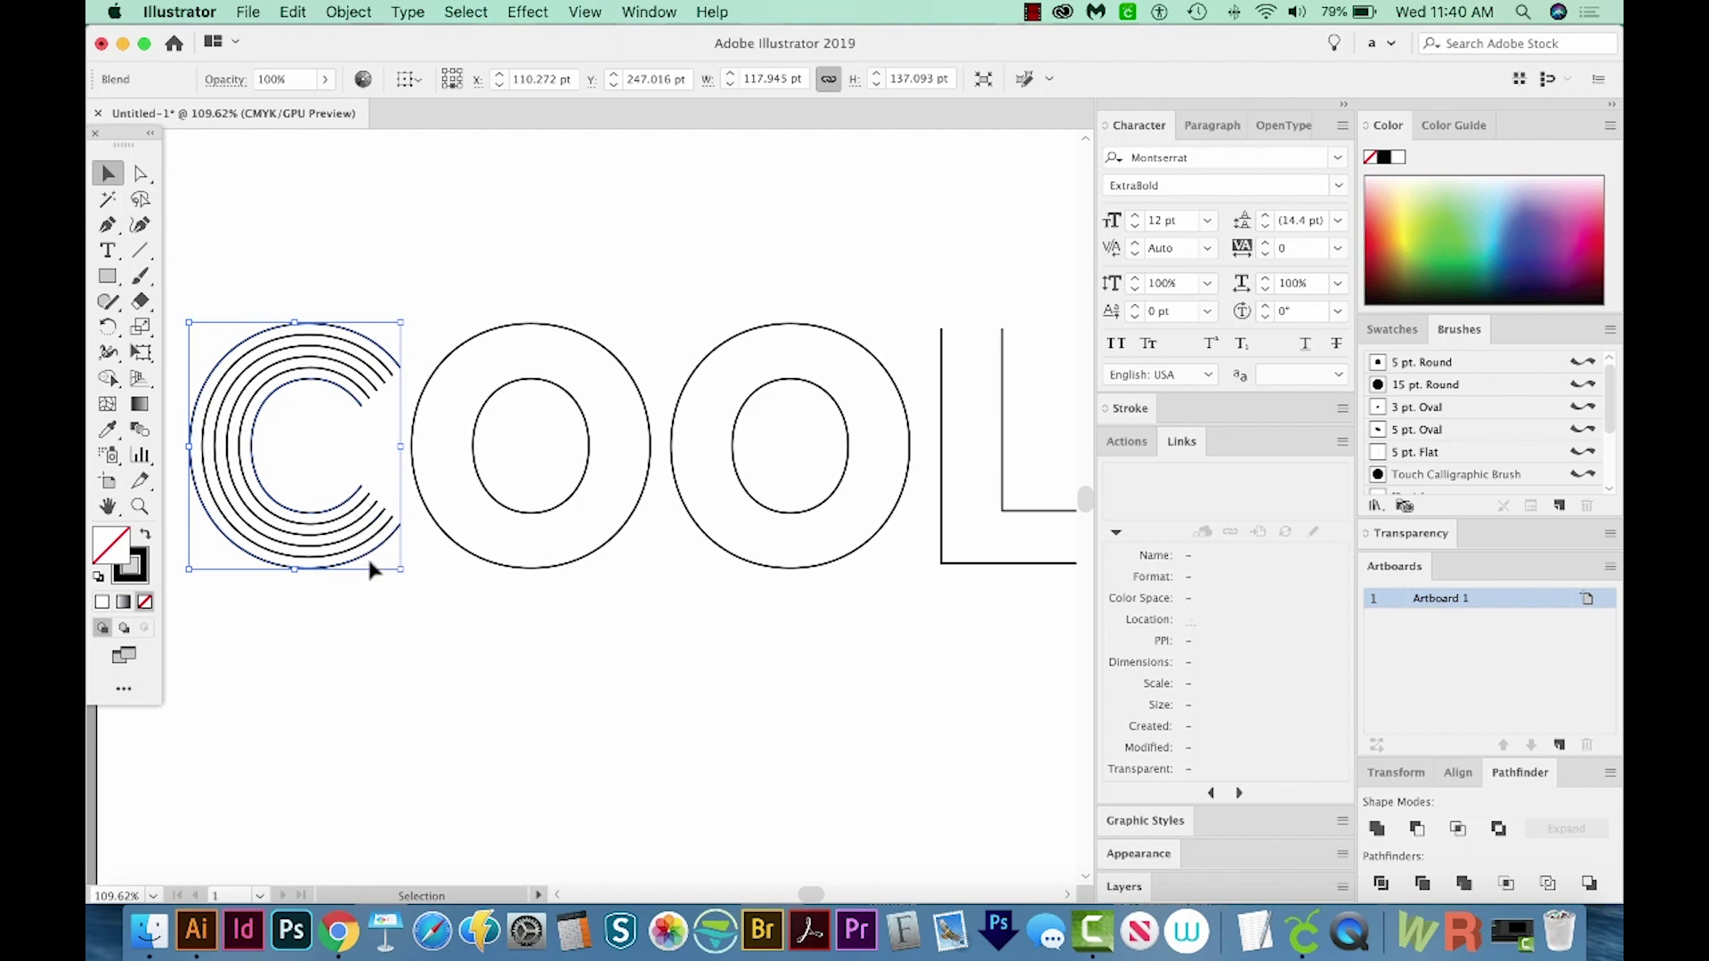
pyautogui.click(565, 274)
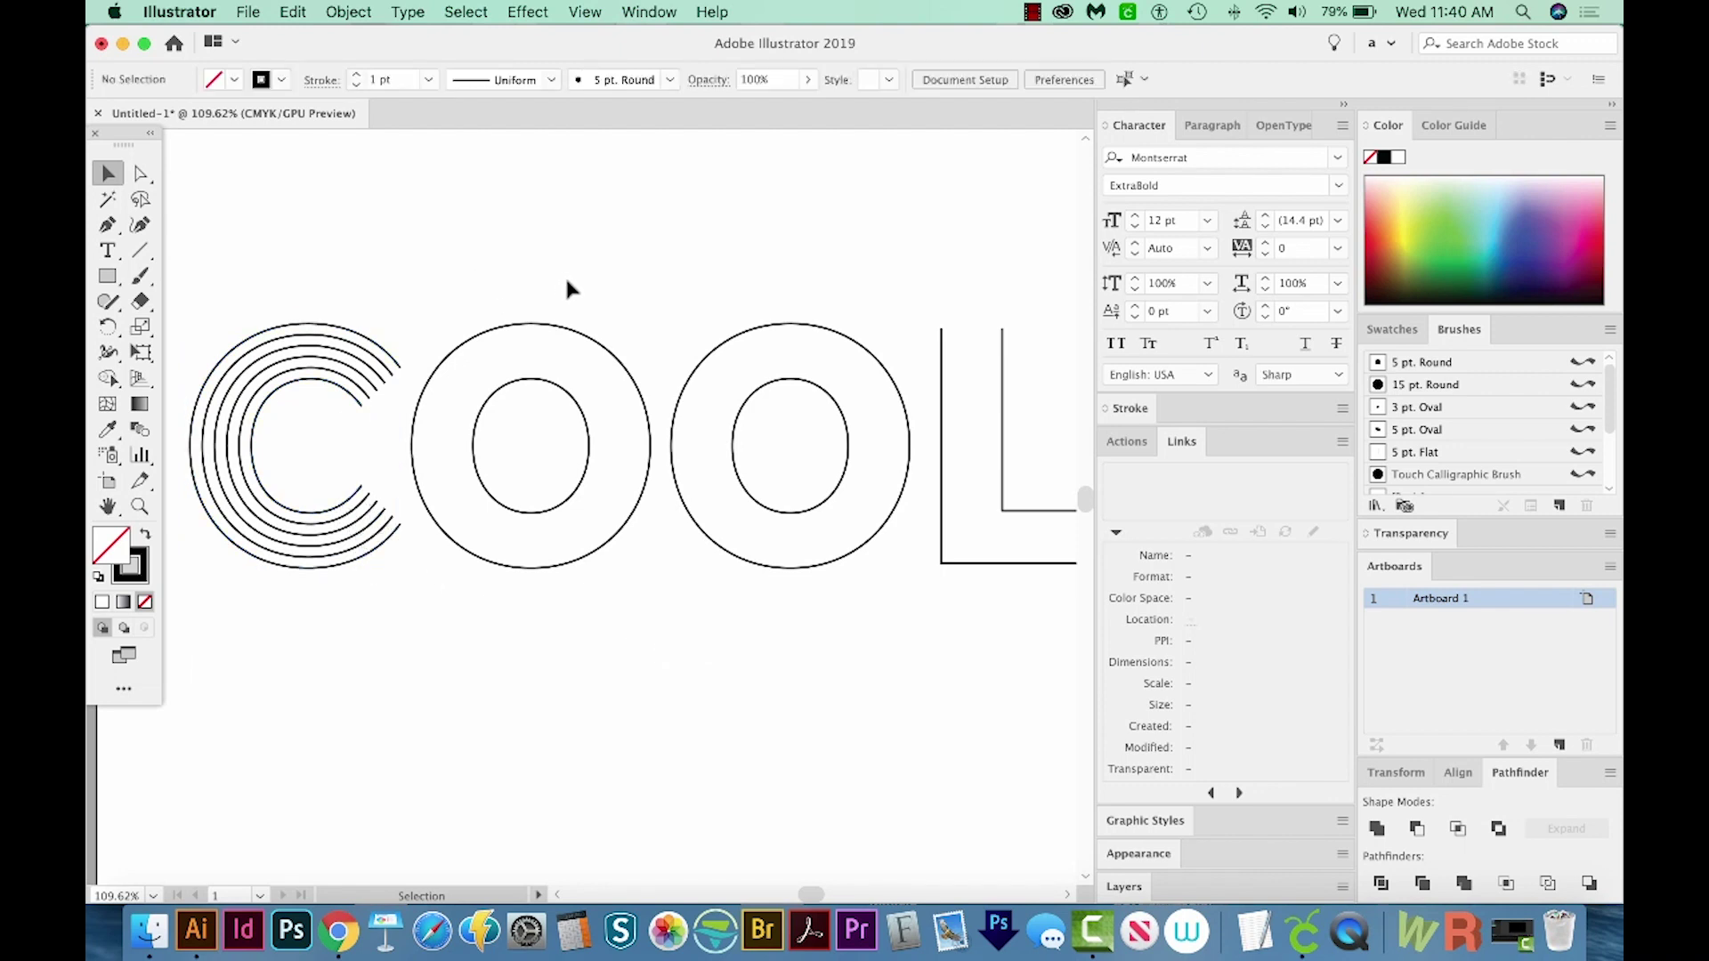
# Blend the inner and outer paths of each letter O, one letter at a time.
pyautogui.moveTo(648, 398); pyautogui.dragTo(651, 365)
pyautogui.click(525, 372)
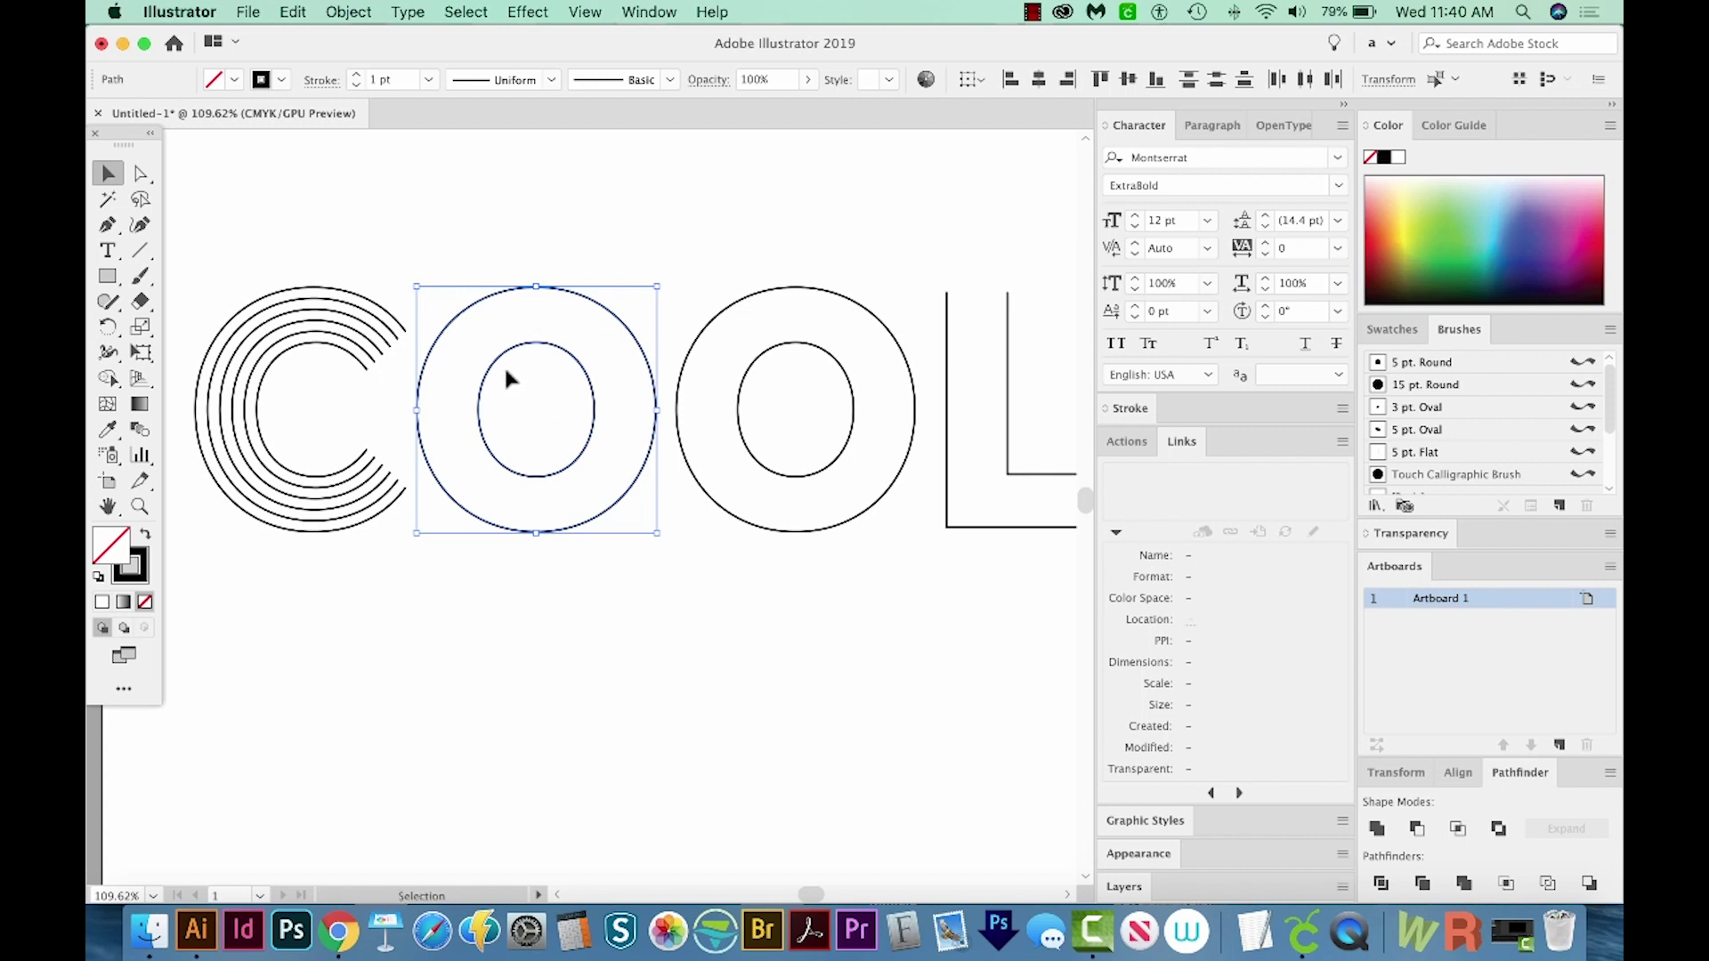
pyautogui.press('super')
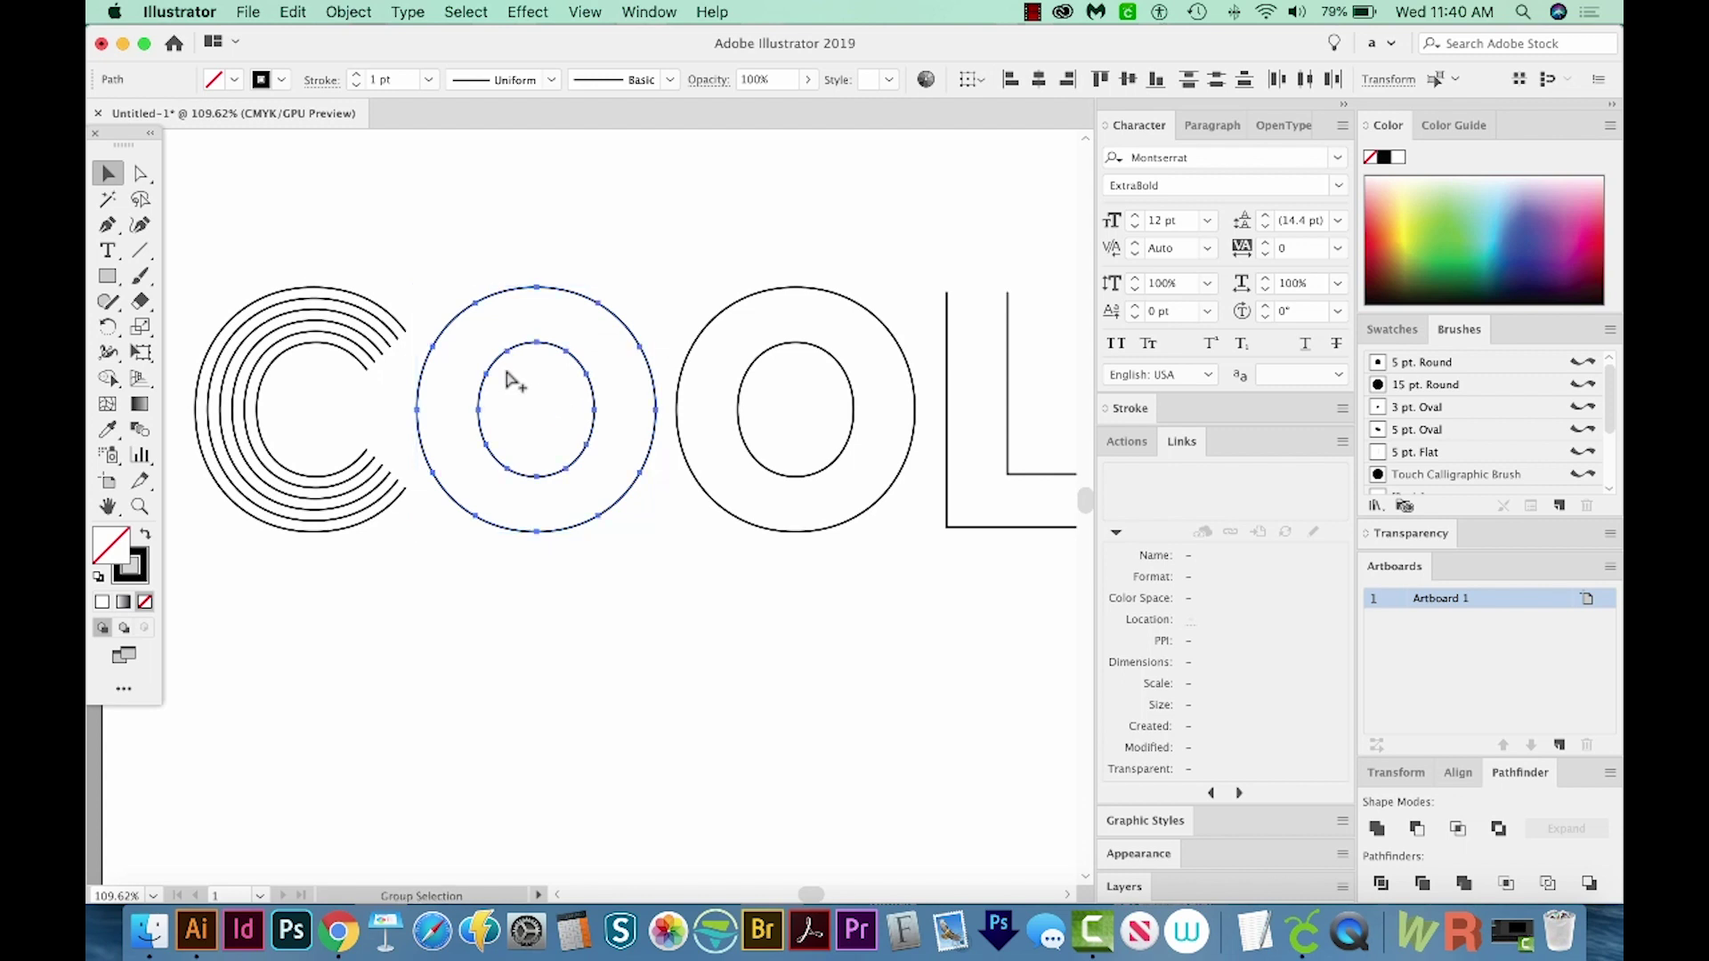
pyautogui.press('super+alt+b')
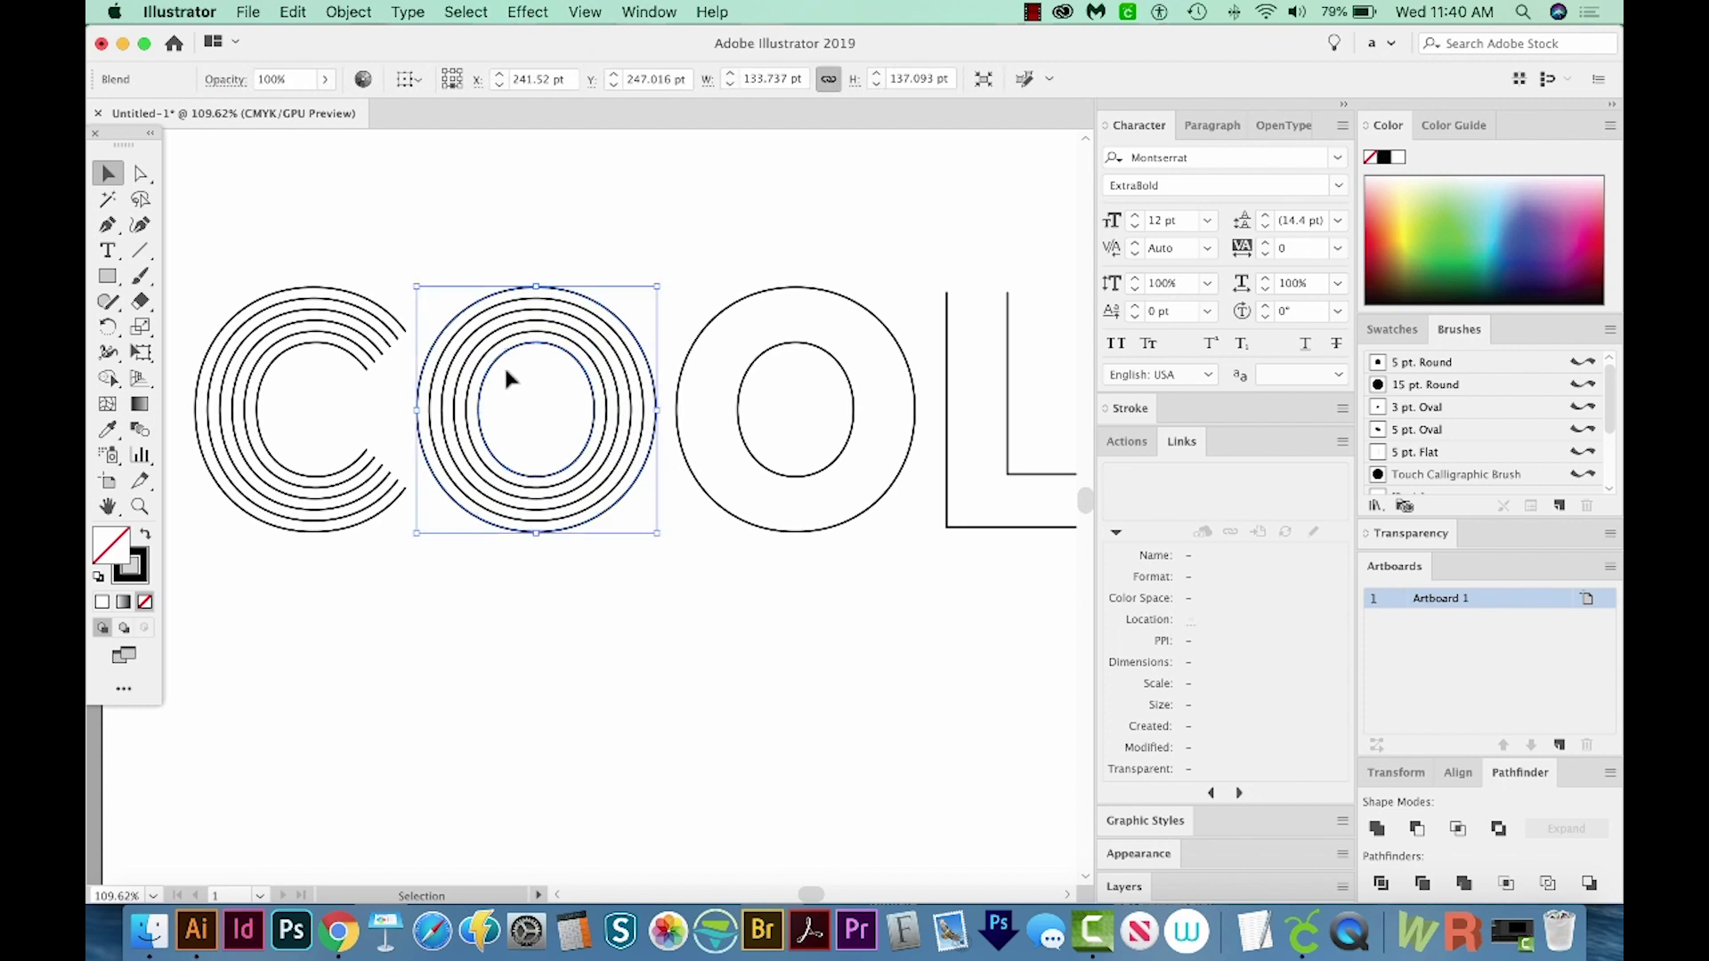
pyautogui.click(795, 422)
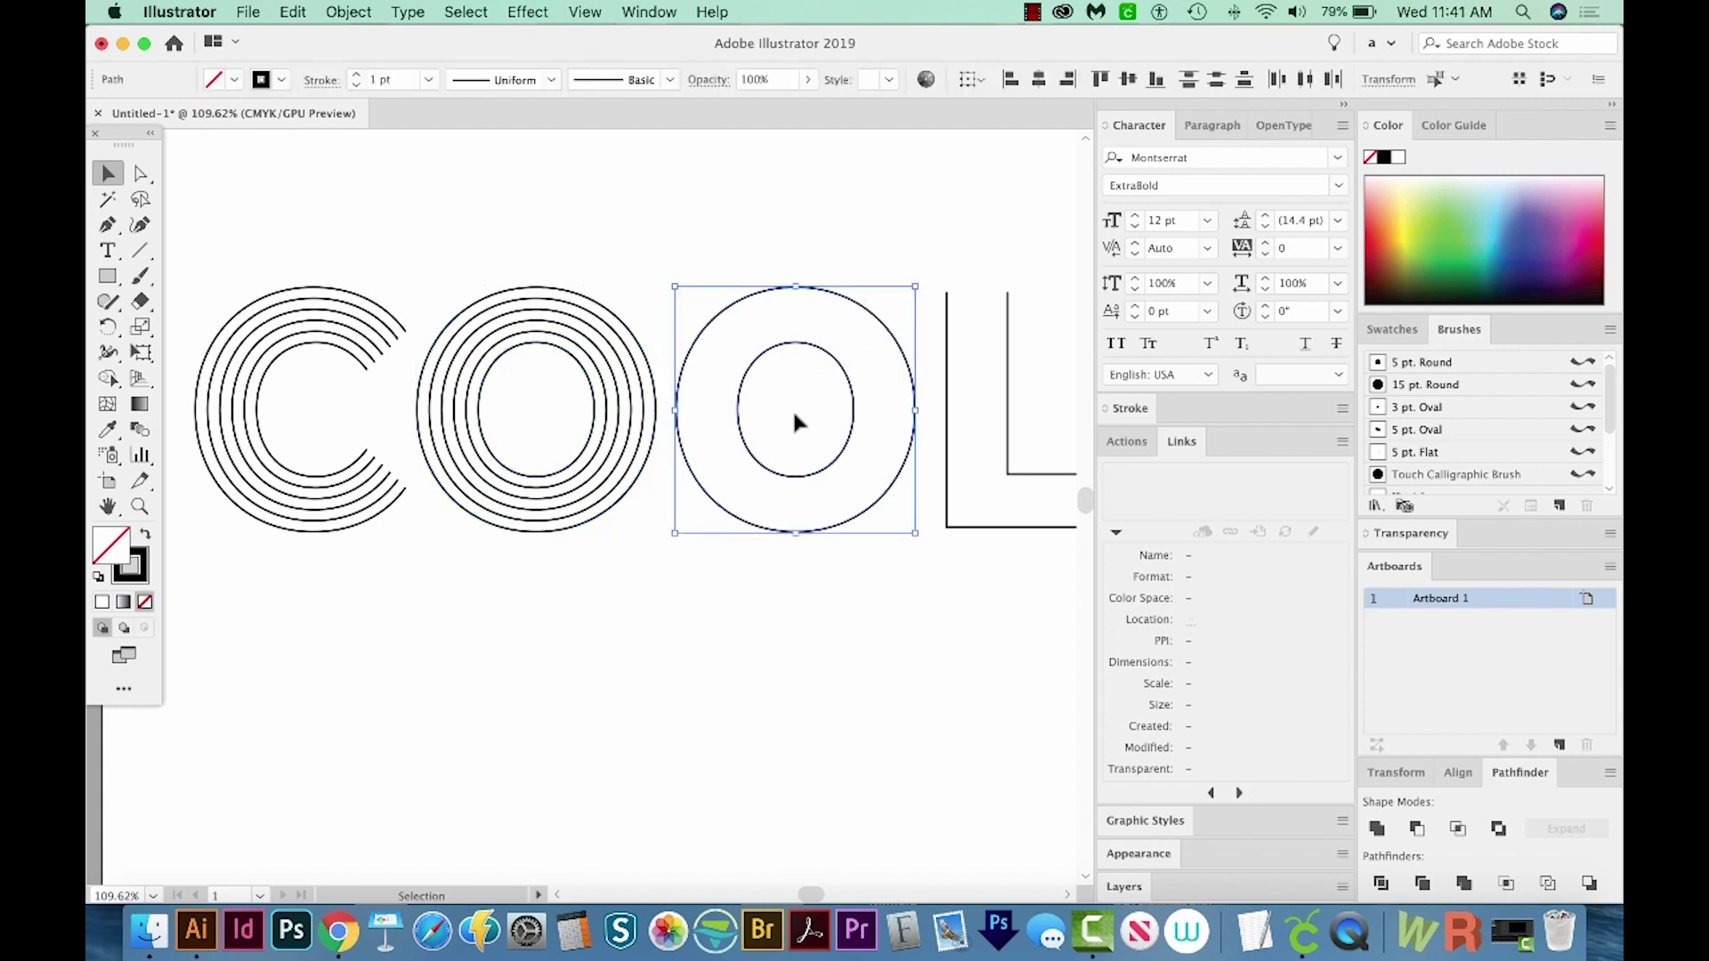
pyautogui.press('super+alt+b')
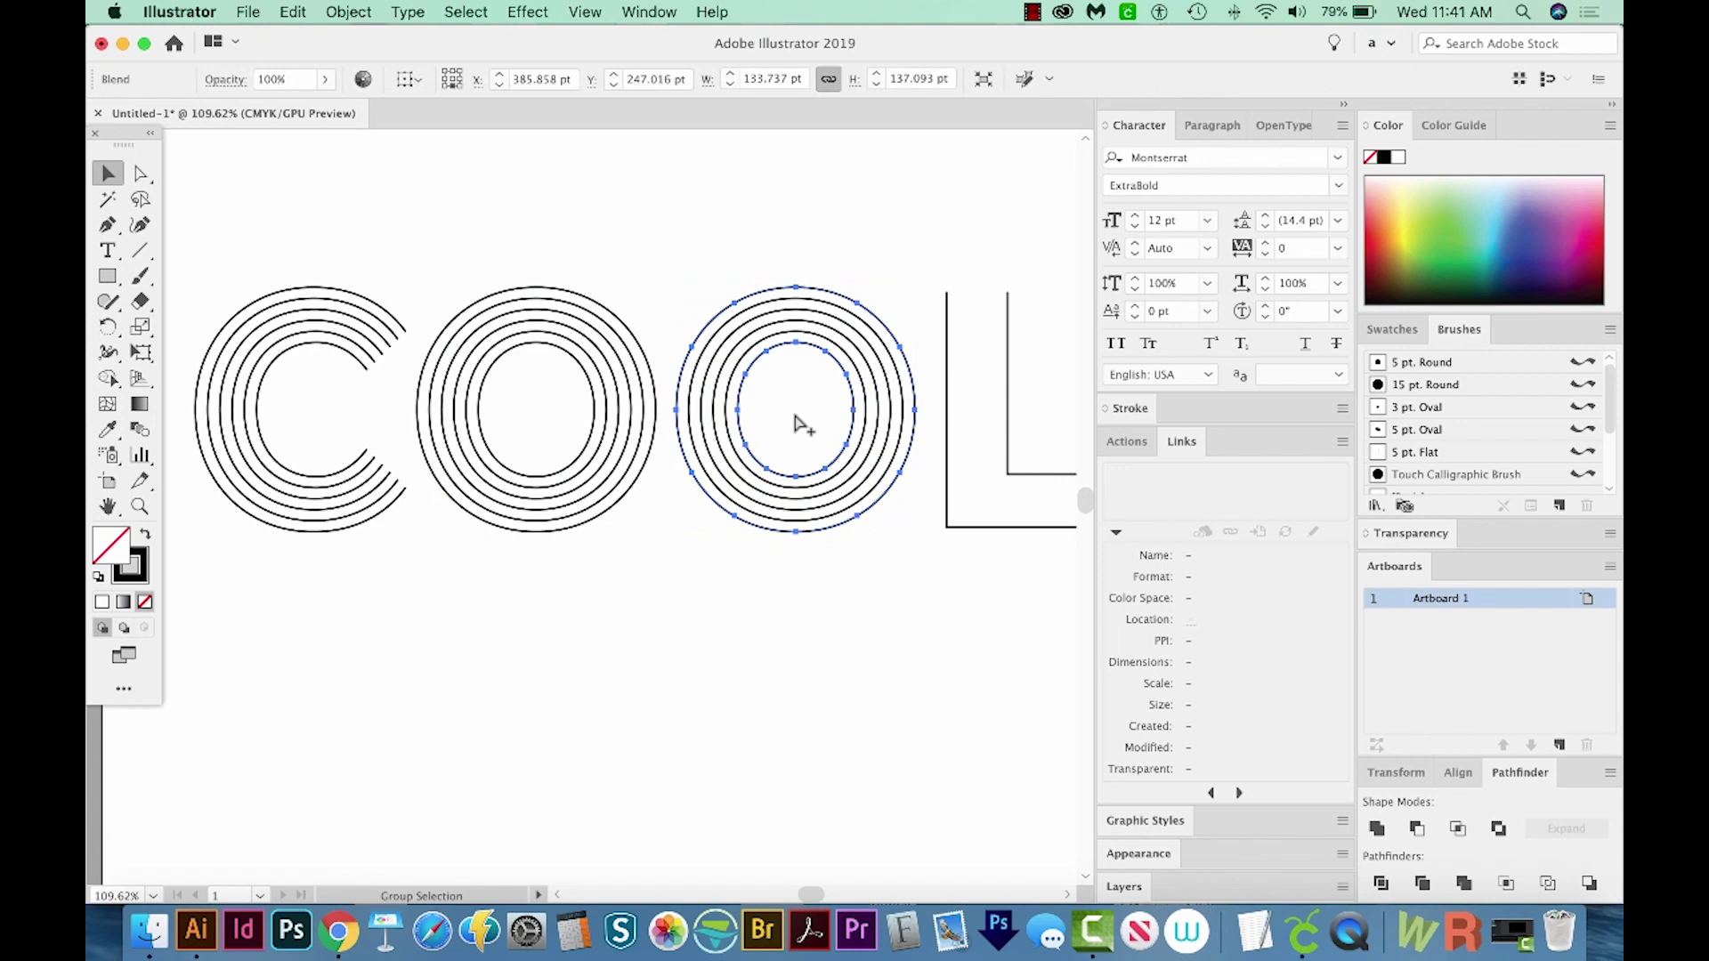
# Blend the two open paths of the letter L and deselect it.
pyautogui.hscroll(2, 905, 324)
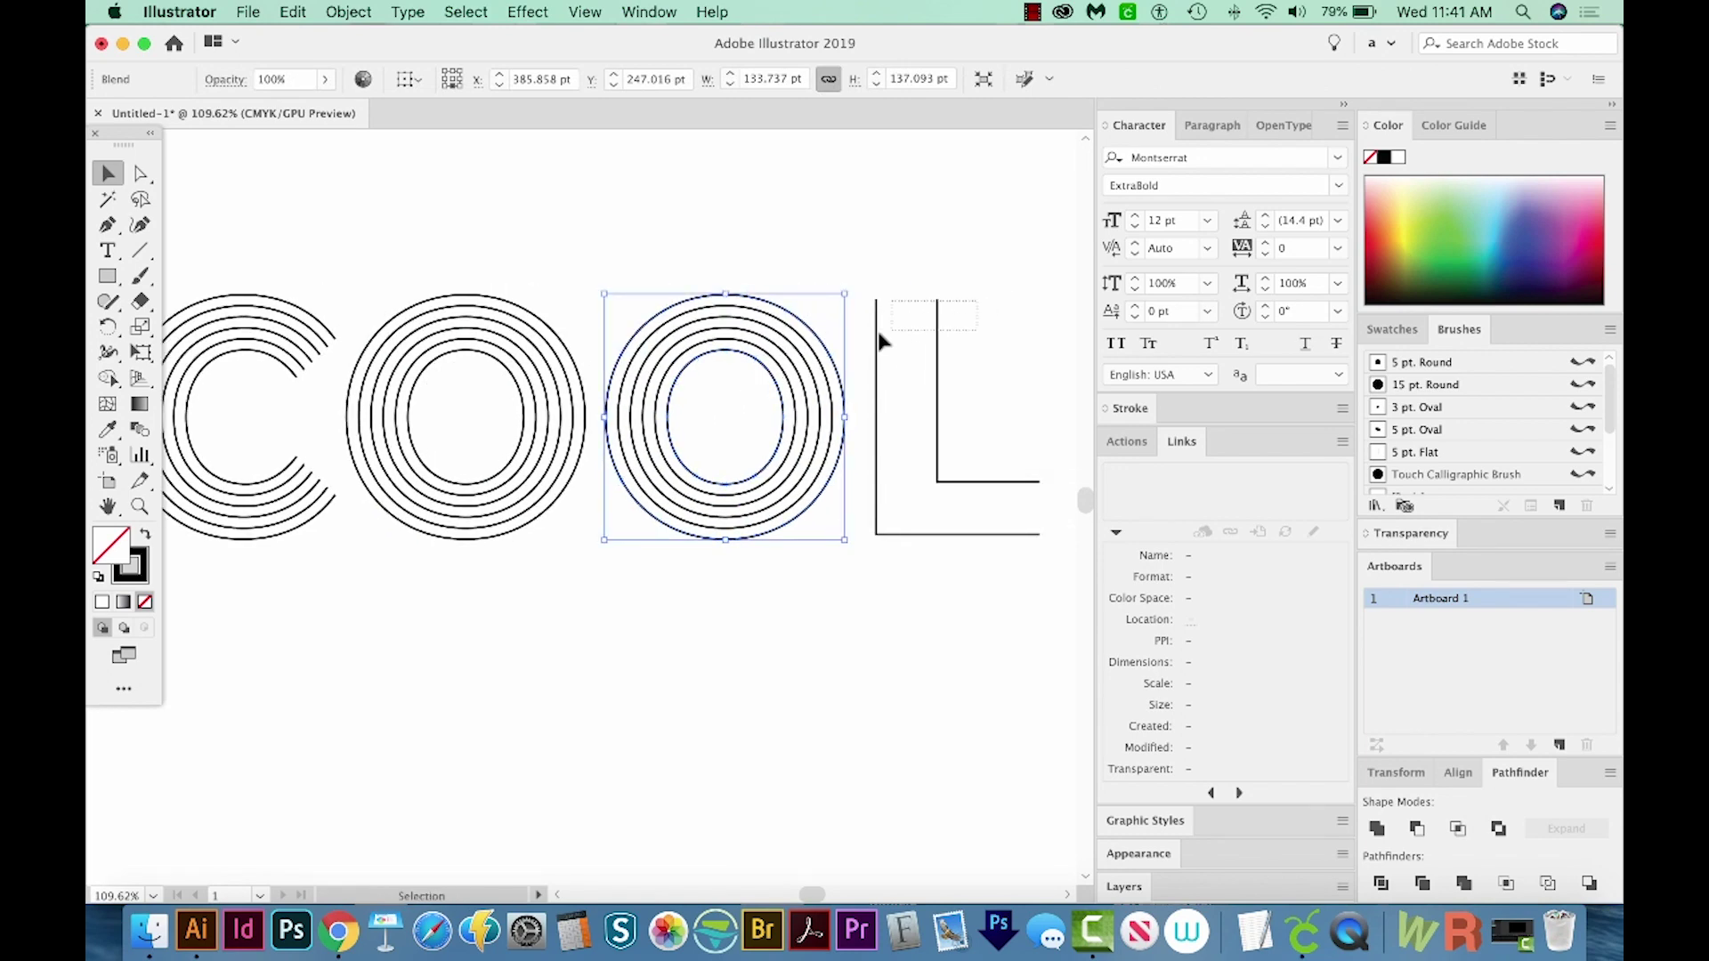
pyautogui.click(877, 341)
pyautogui.press('super+alt+b')
pyautogui.click(930, 601)
pyautogui.press('super+1')
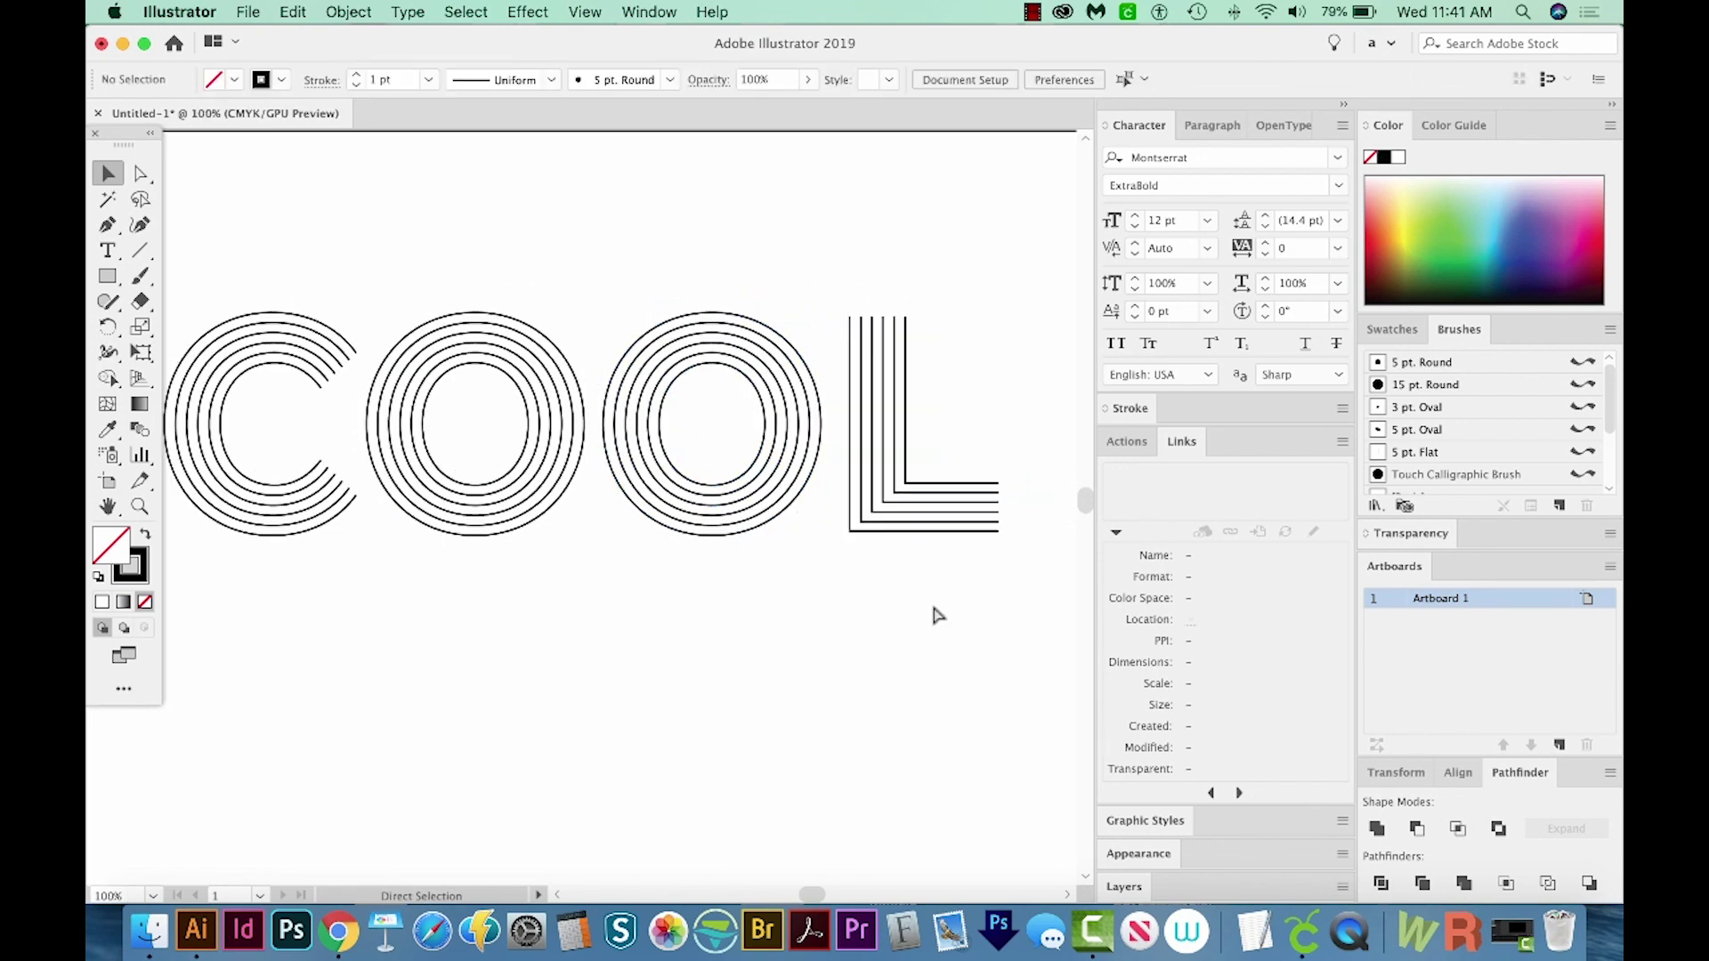
pyautogui.press('super+minus')
# Add the text BY below COOL with a black fill and no stroke, scaled up to about 190 pt.
pyautogui.hotkey('shift', 'x')
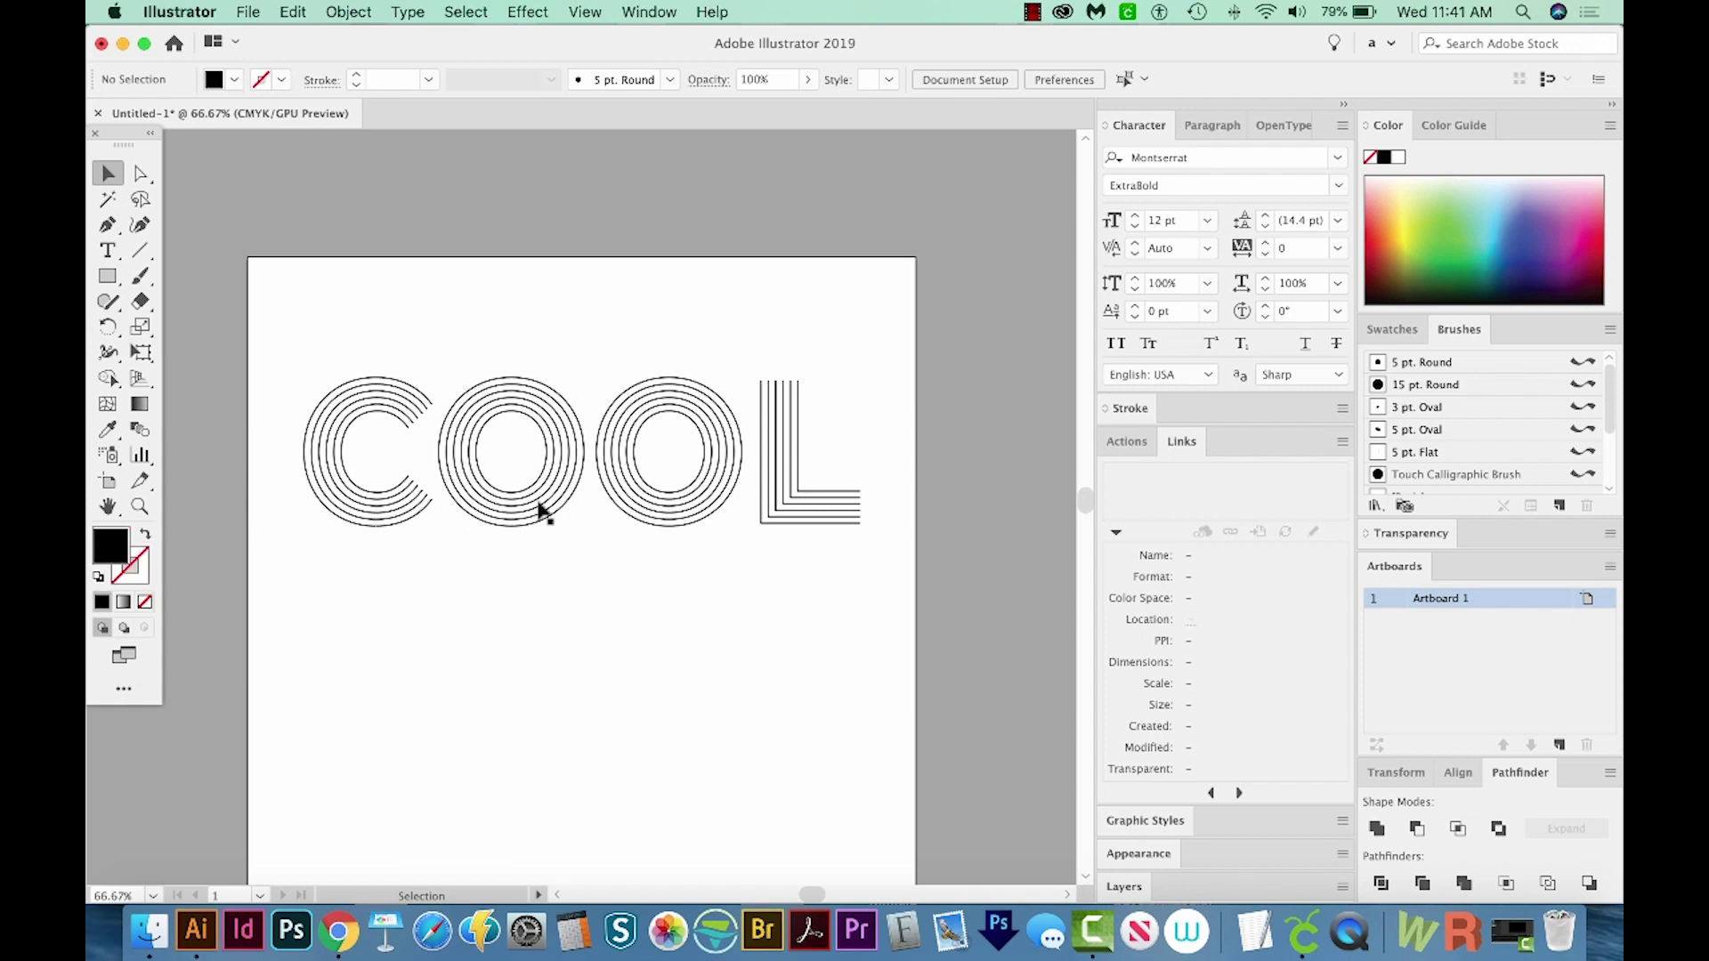
pyautogui.hscroll(-2, 525, 534)
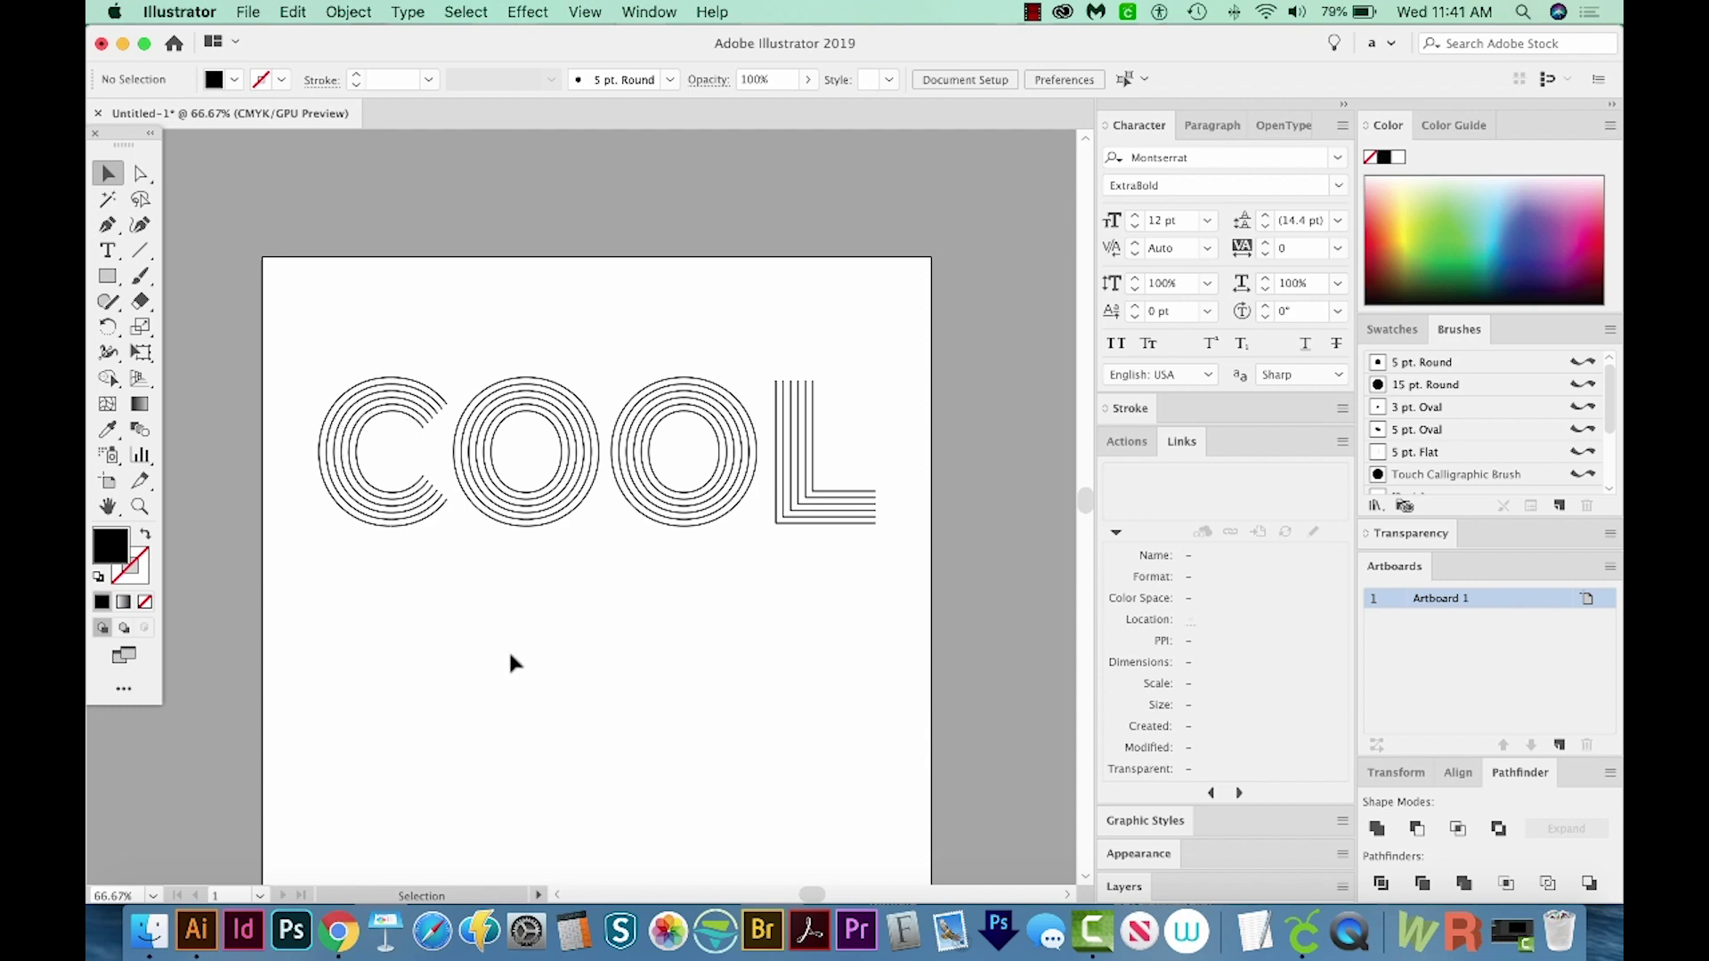
pyautogui.press('t')
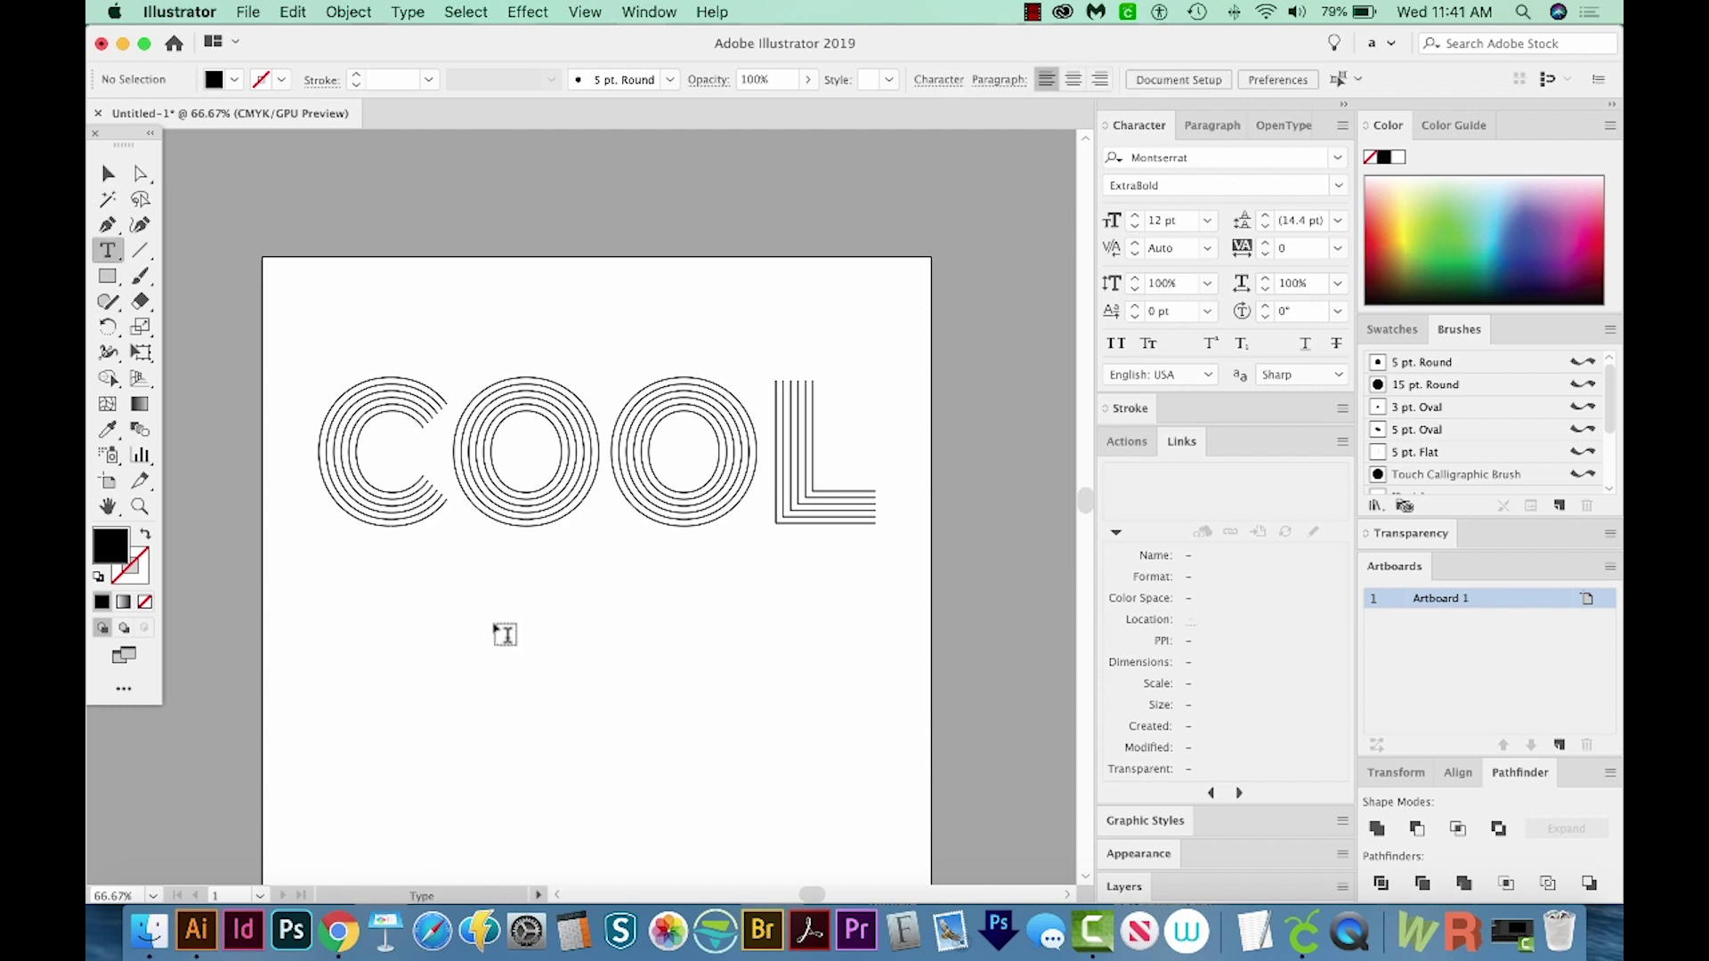
pyautogui.click(496, 624)
pyautogui.write('BY')
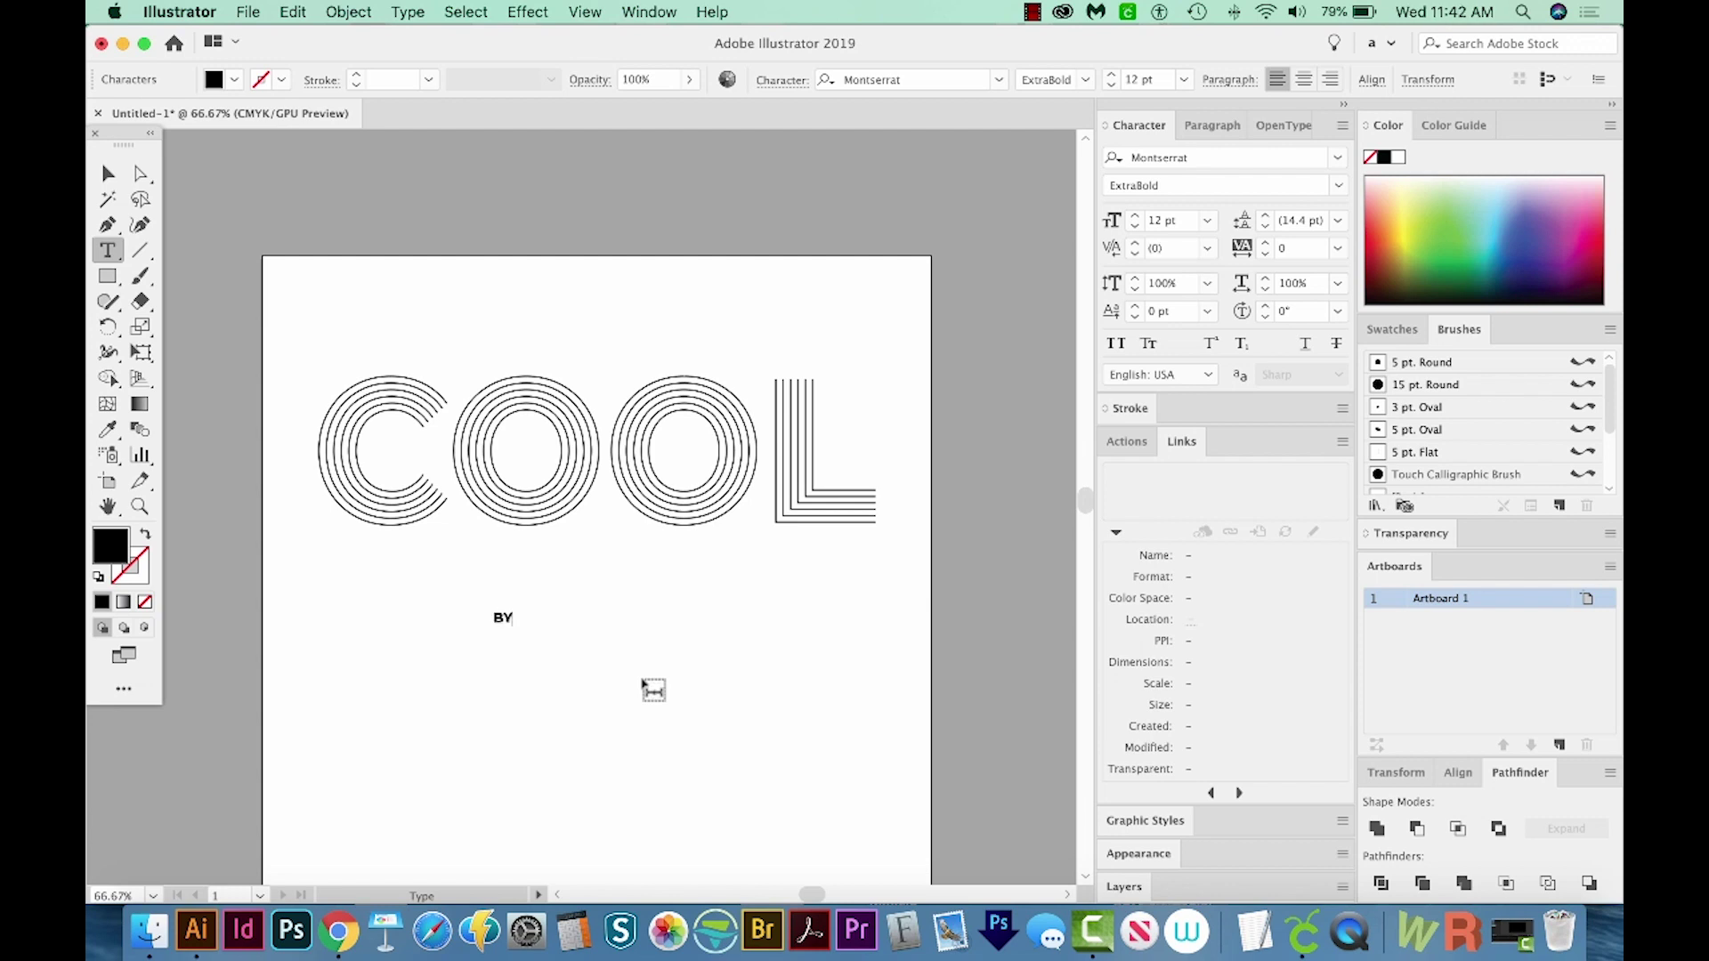
pyautogui.press('Escape')
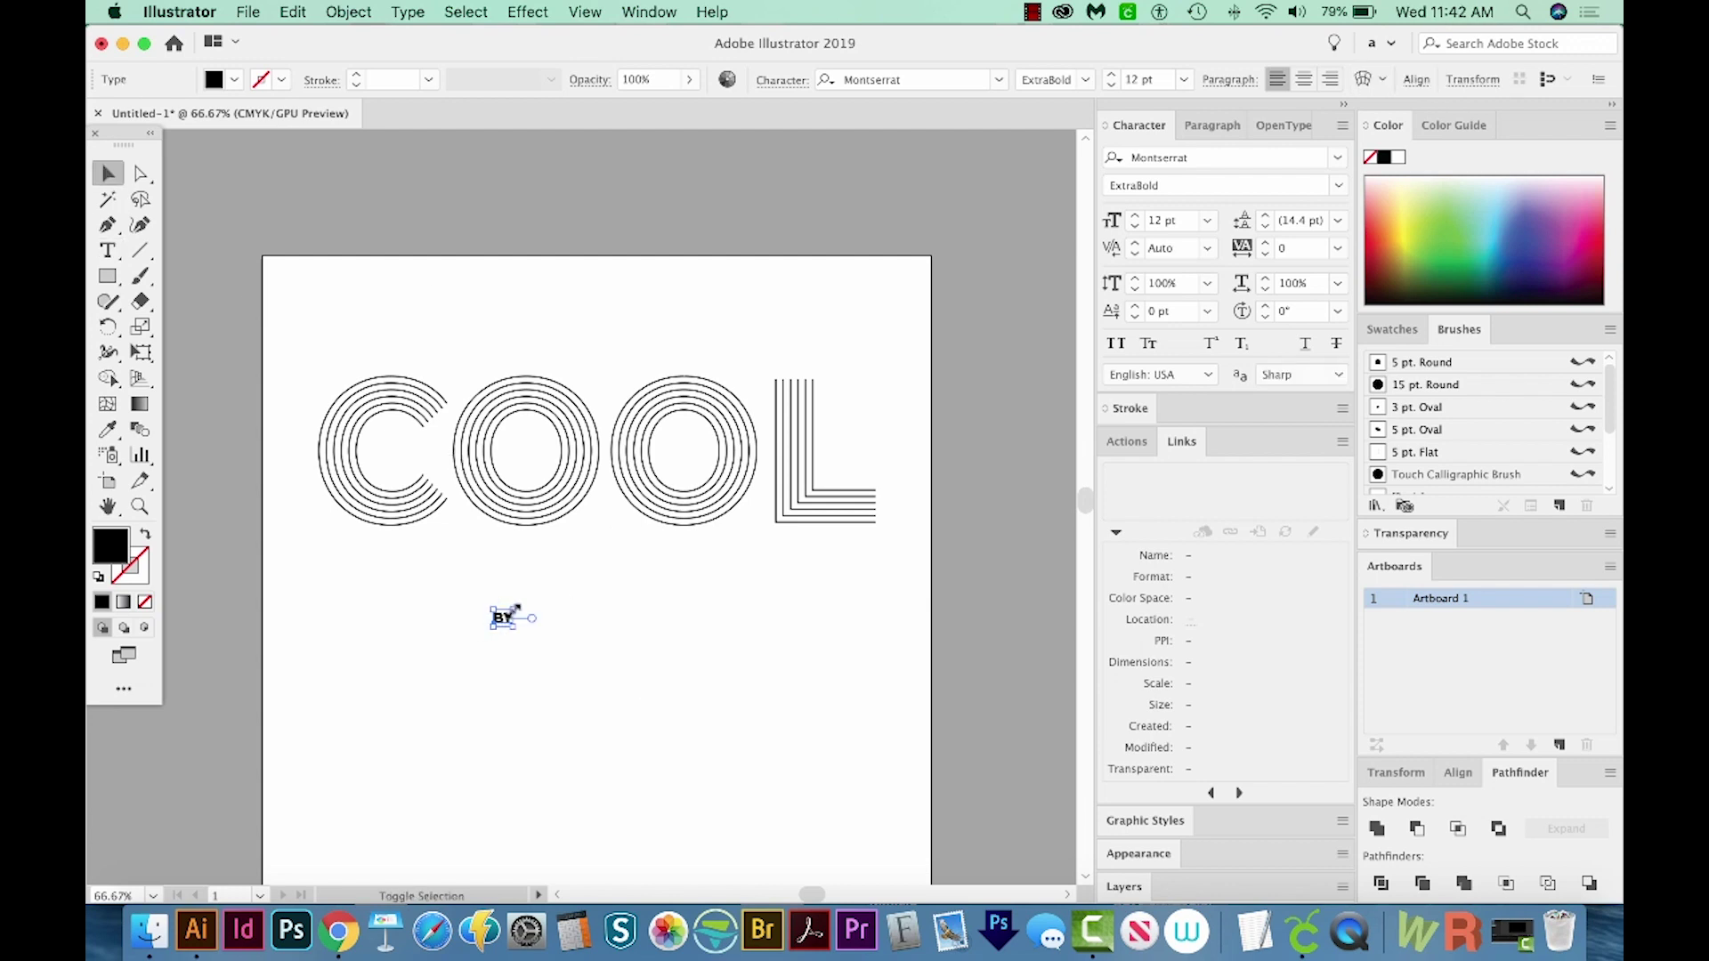
pyautogui.moveTo(515, 611); pyautogui.dragTo(741, 657)
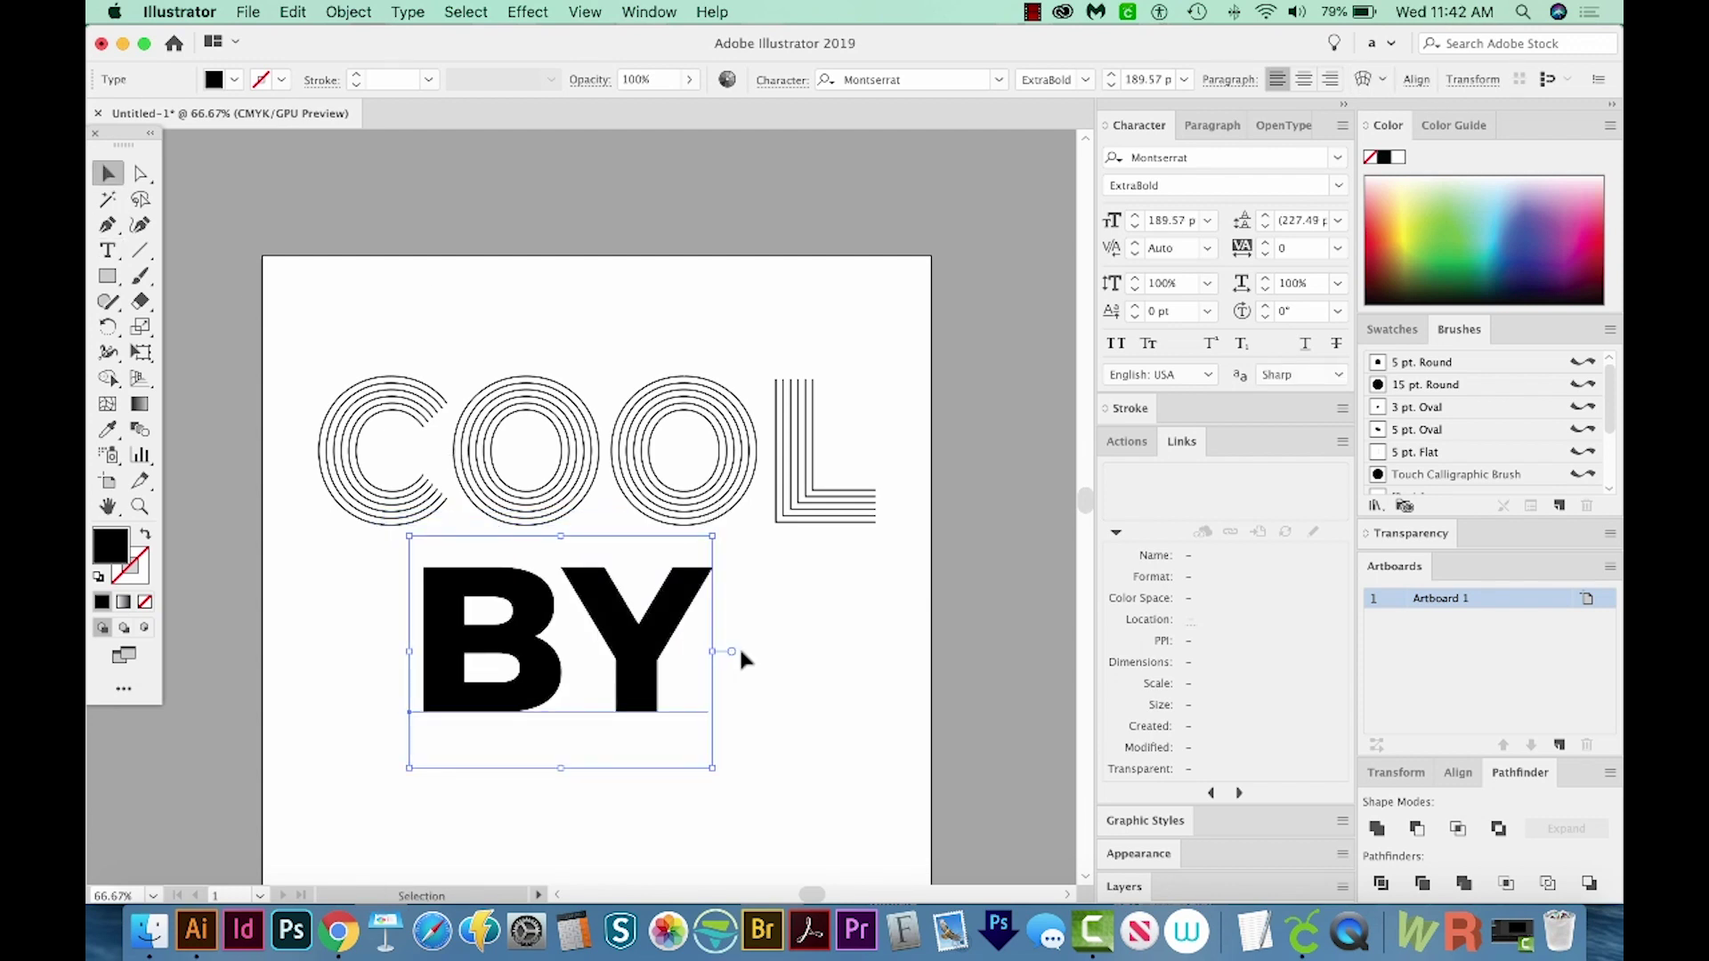
# Convert the BY text to outlines and release its compound path.
pyautogui.press('super+shift+o')
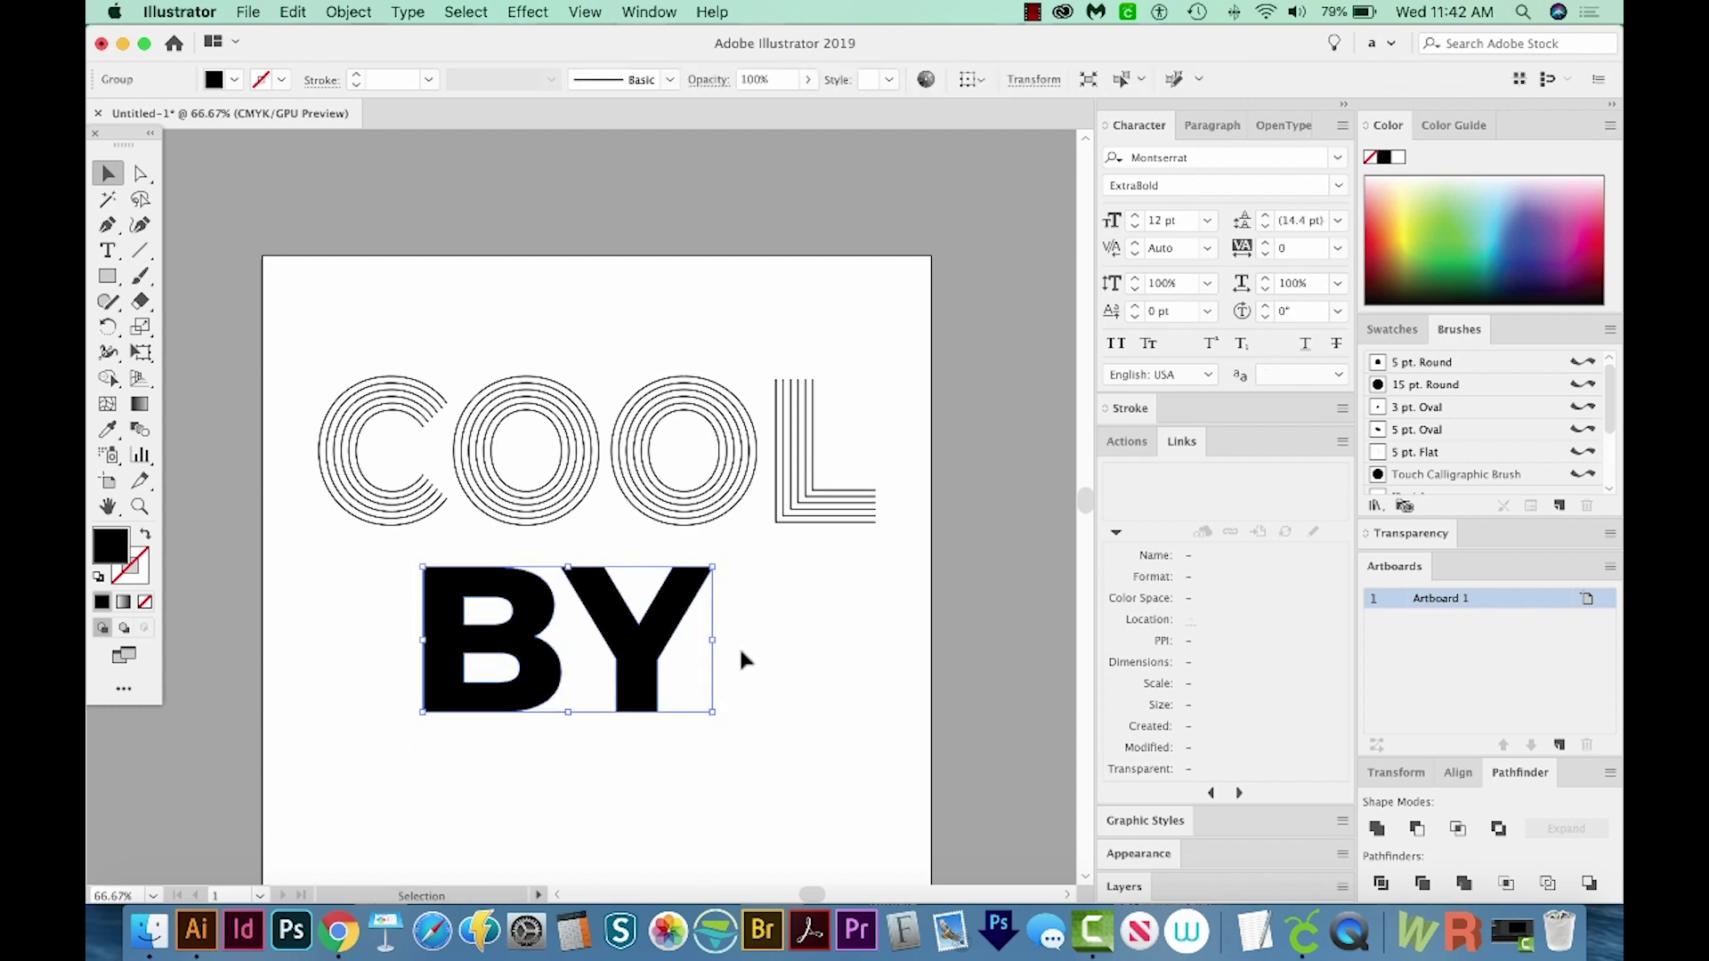
pyautogui.hscroll(-2, 658, 693)
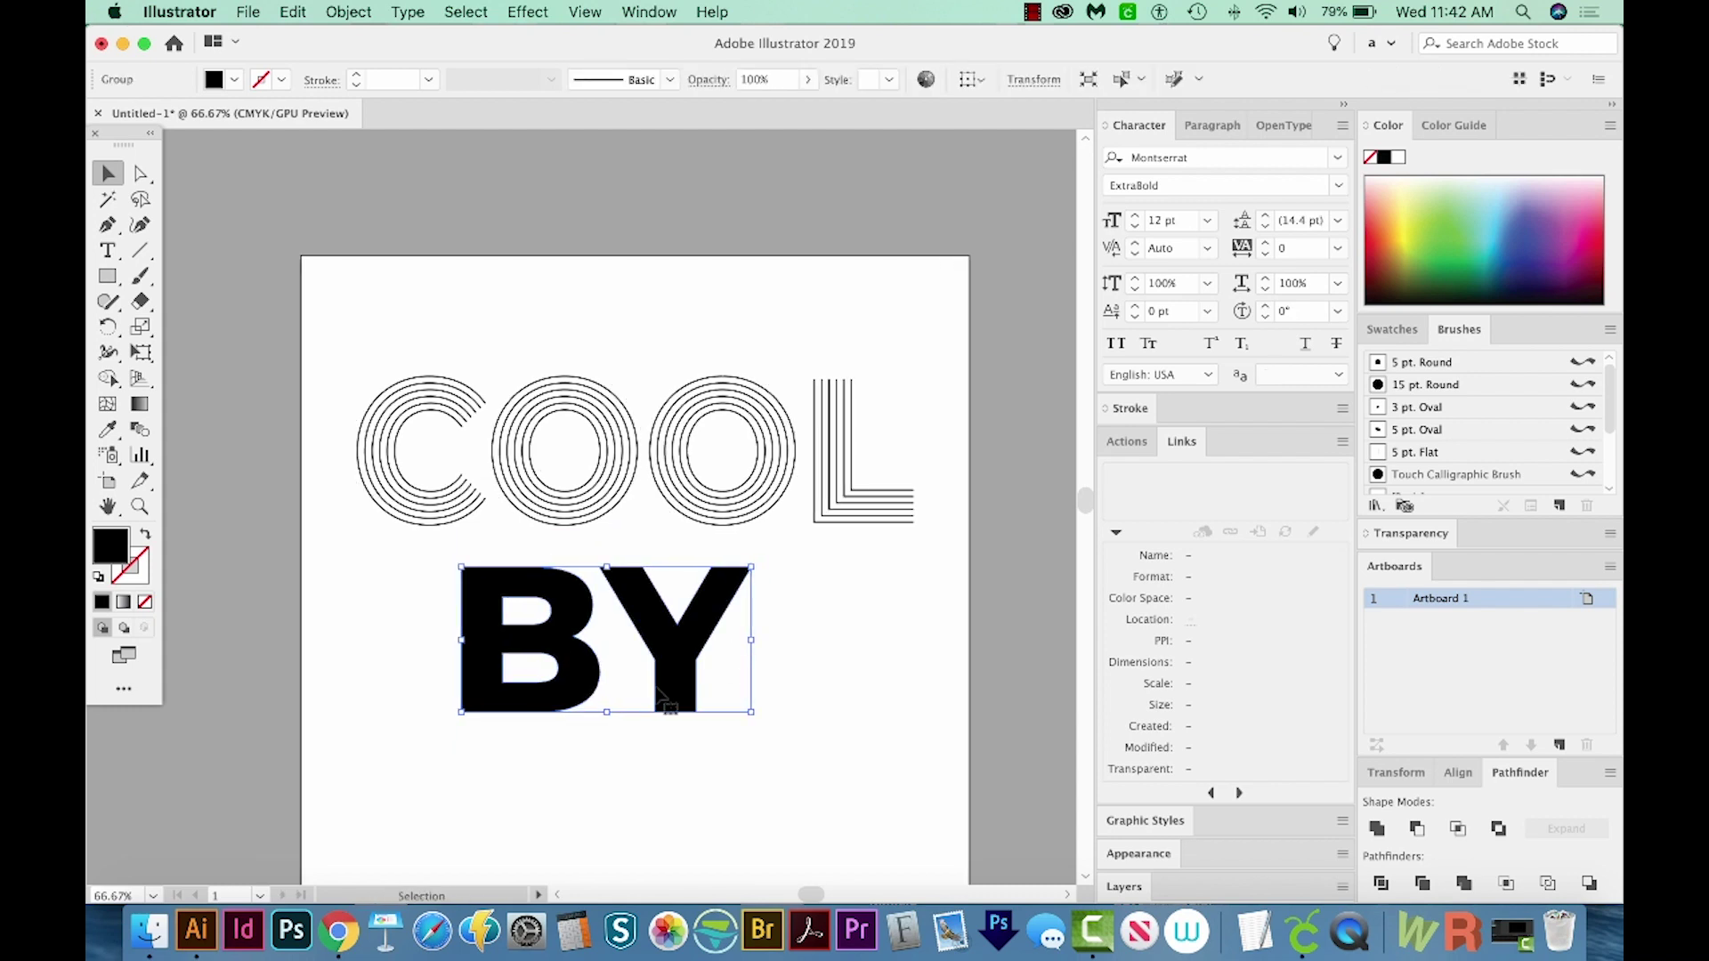
pyautogui.keyDown('shift'); pyautogui.click(659, 694); pyautogui.keyUp('shift')
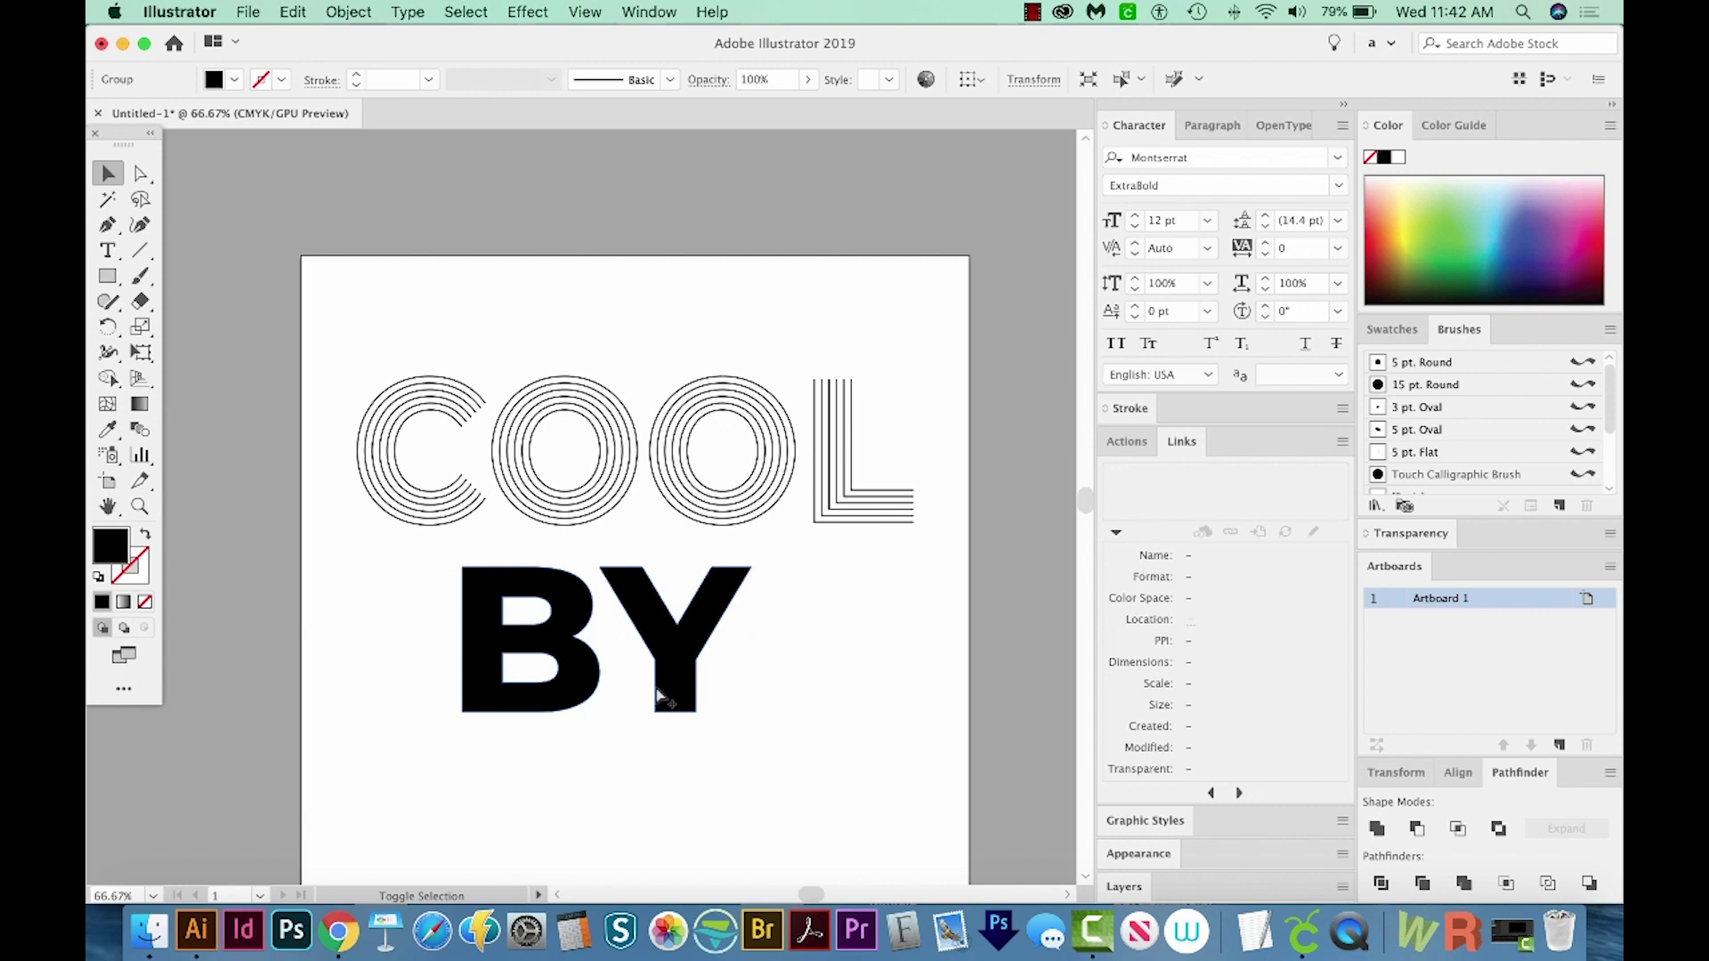
pyautogui.click(660, 695)
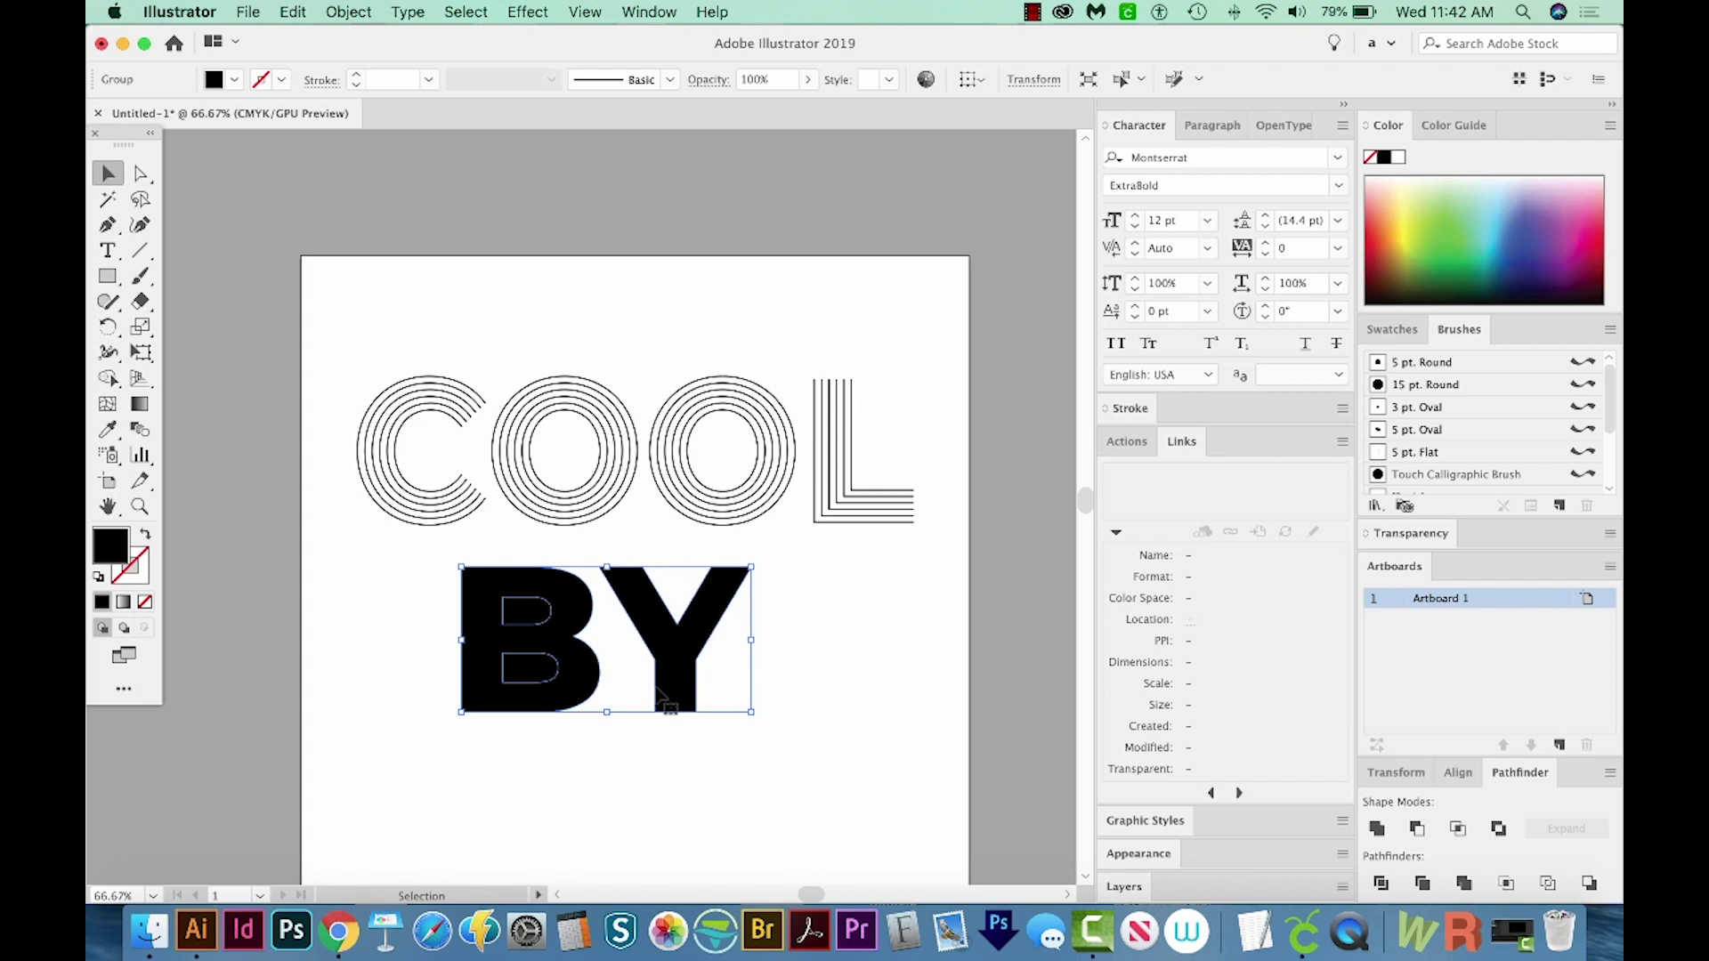
# Delete the short end segments of the letter Y, at the foot of its stem and the tips of both arms.
pyautogui.hscroll(2, 588, 721)
pyautogui.press('a')
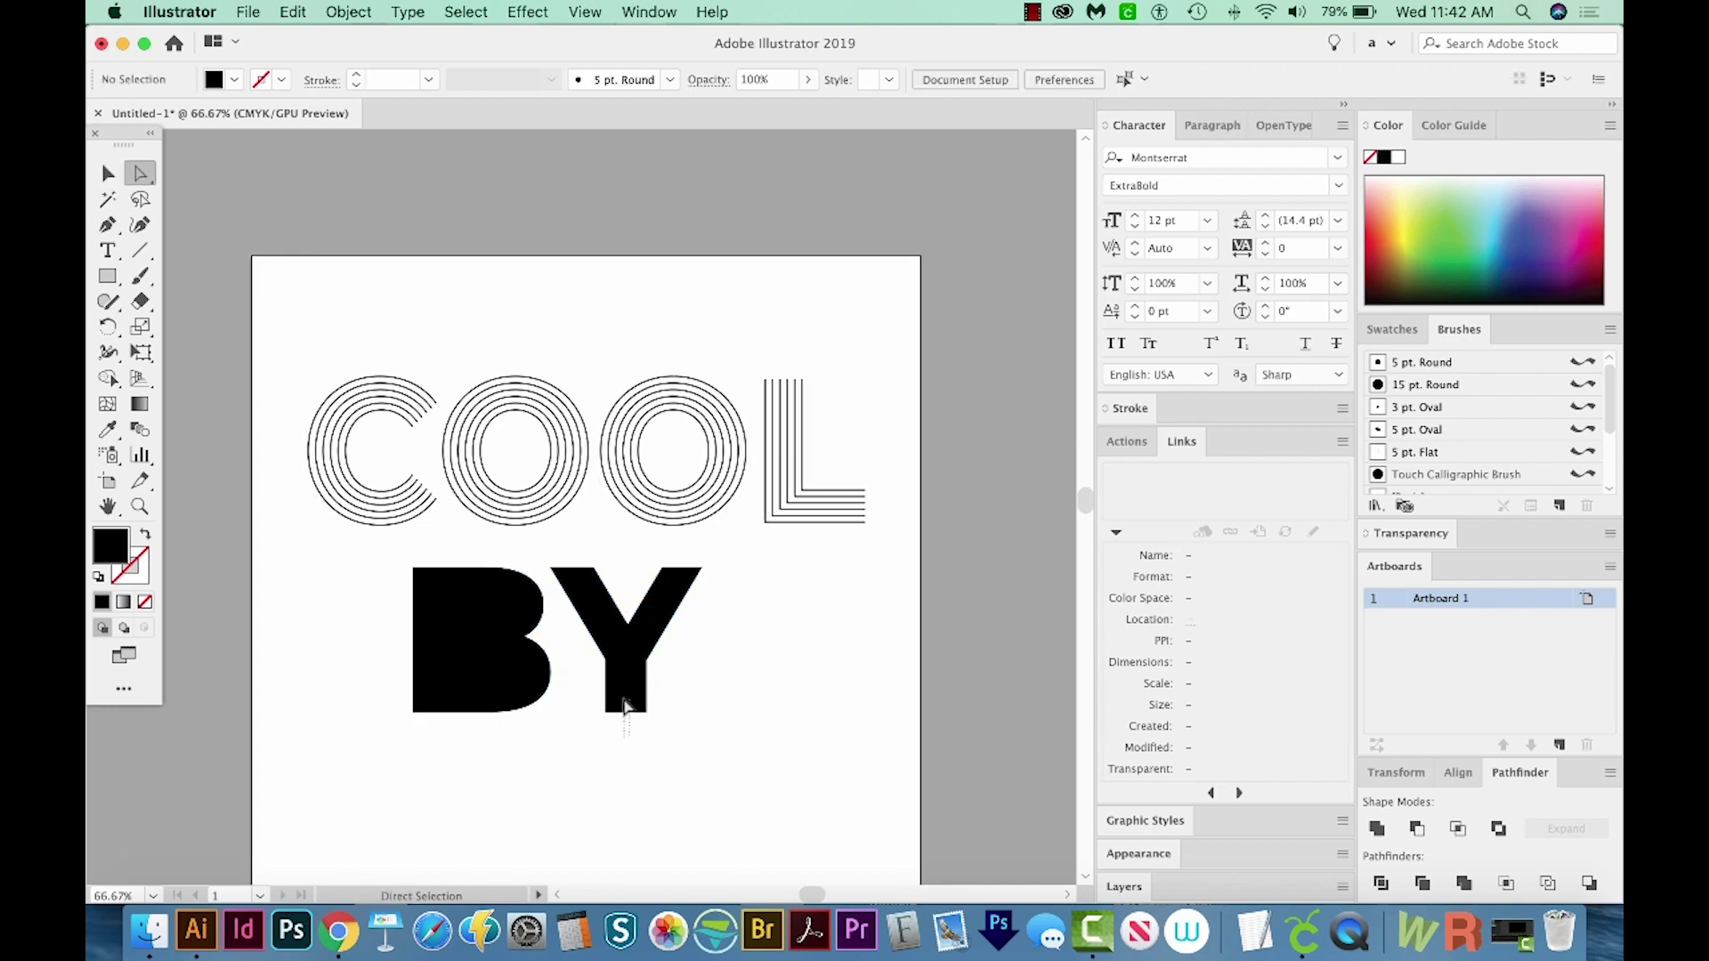
pyautogui.click(625, 699)
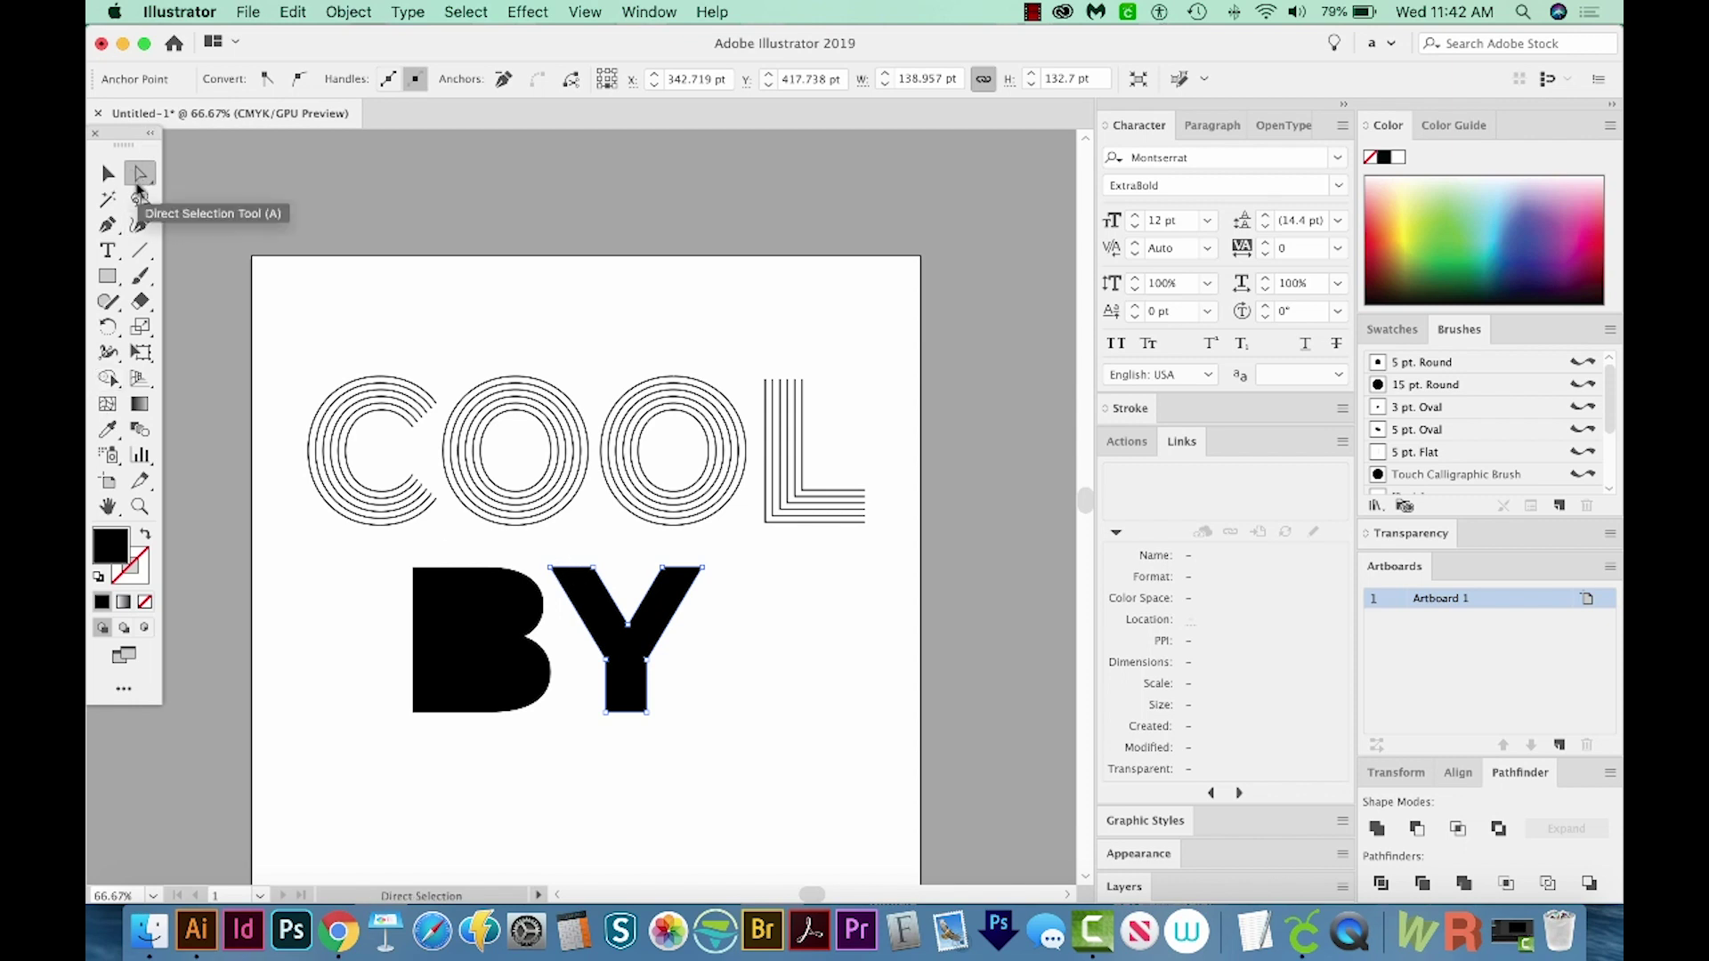
pyautogui.press('Delete')
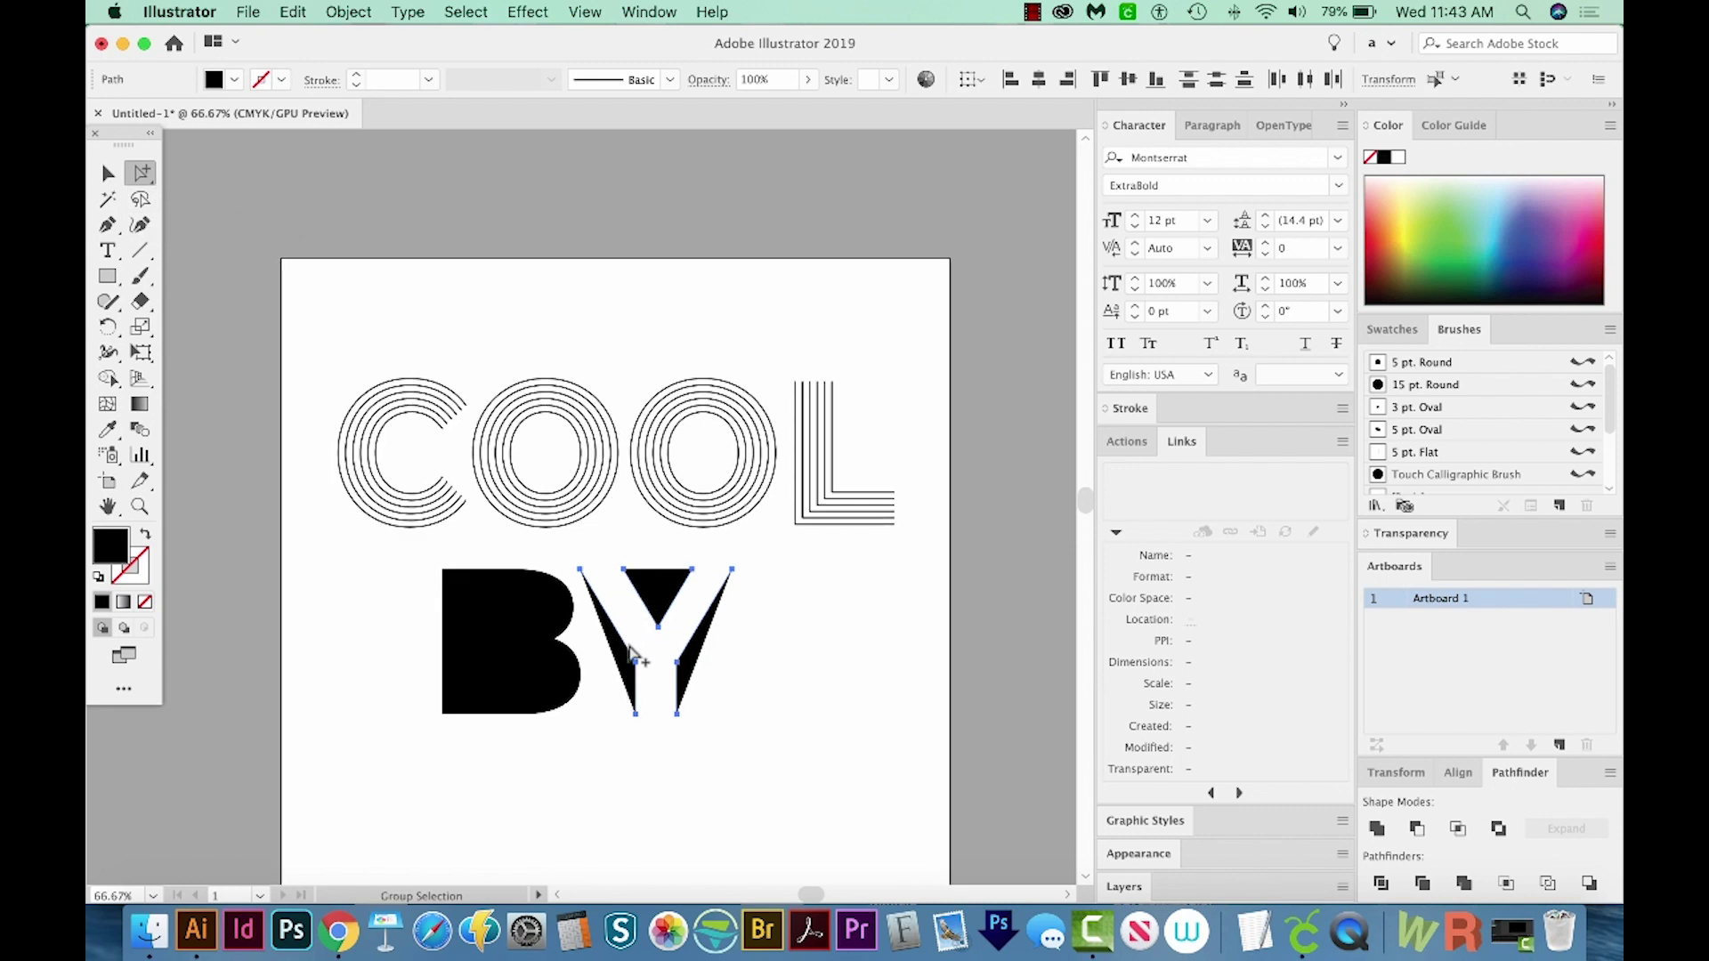
# Swap the fill and stroke of the Y paths, set their stroke weight to 2 pt and select all three paths.
pyautogui.hotkey('shift', 'x')
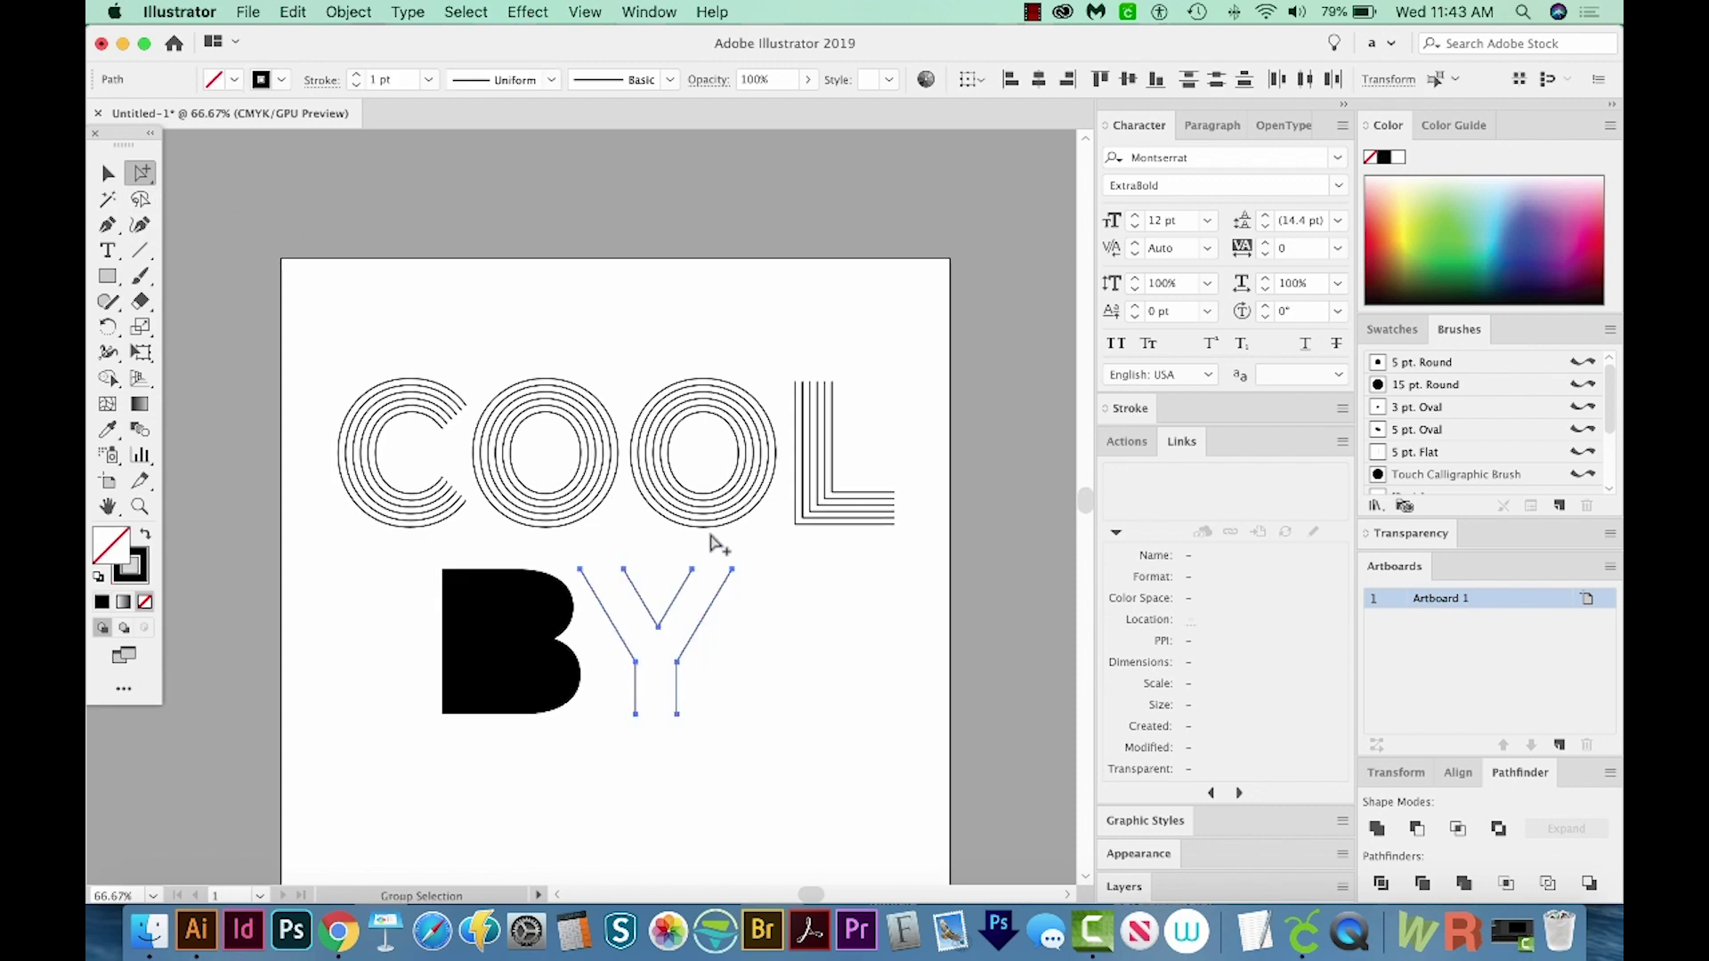
pyautogui.hscroll(-2, 303, 367)
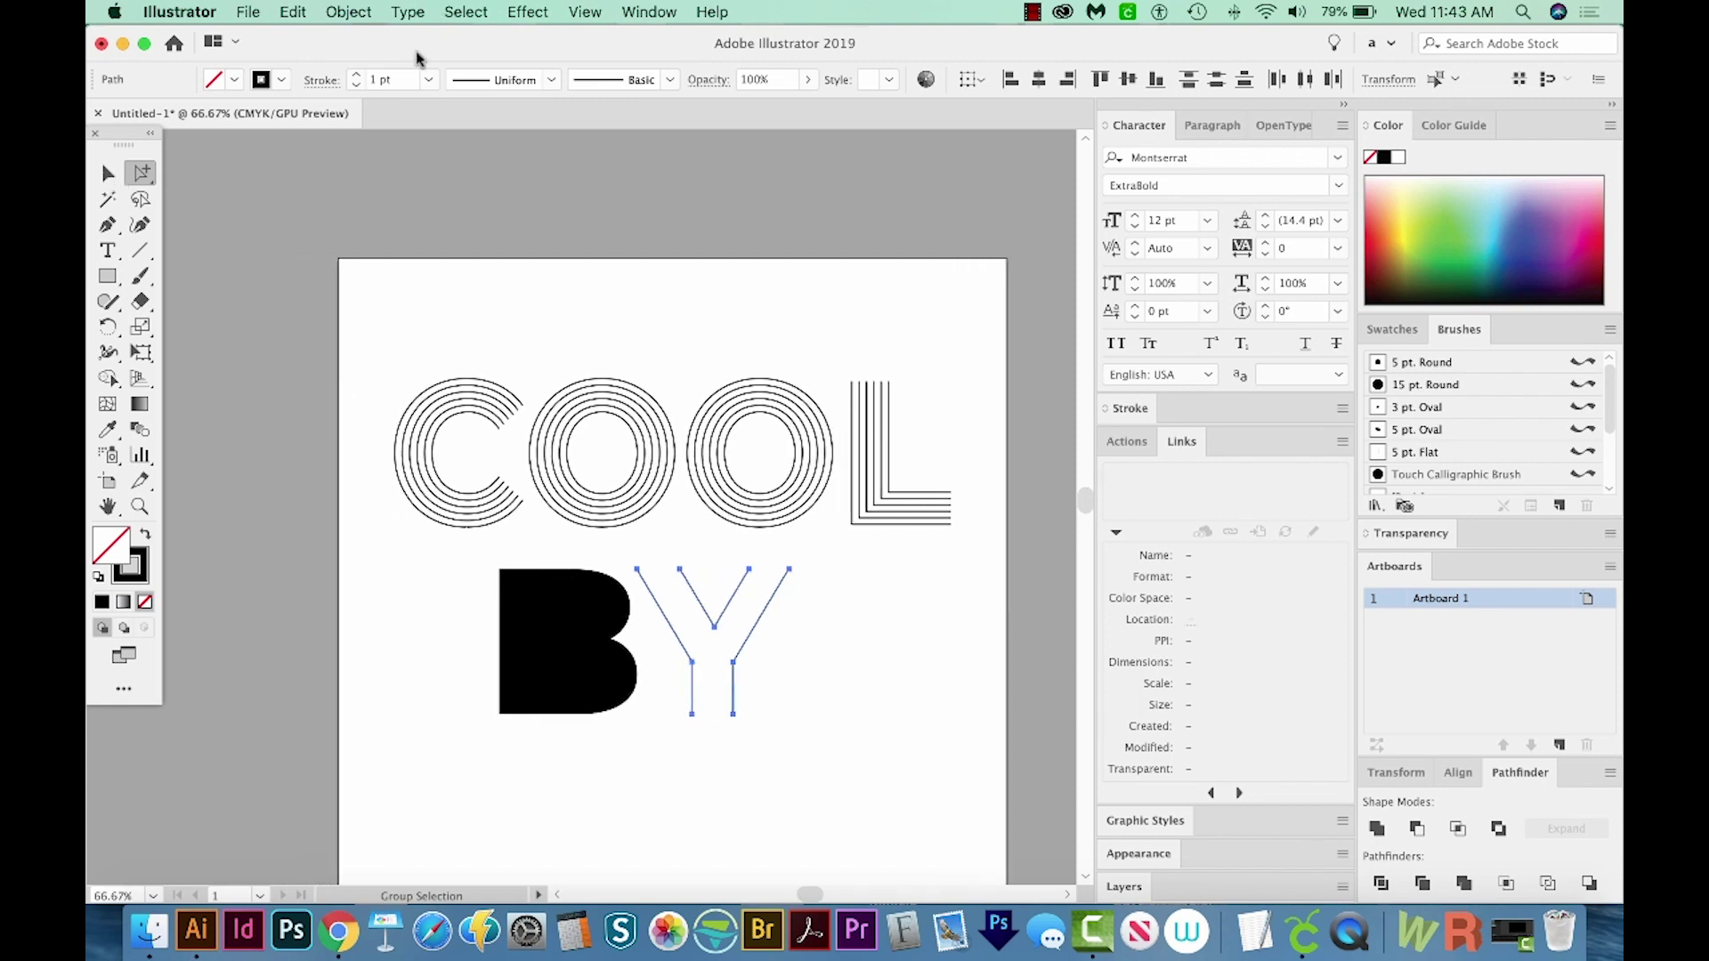
pyautogui.click(356, 75)
pyautogui.moveTo(835, 658); pyautogui.dragTo(788, 667)
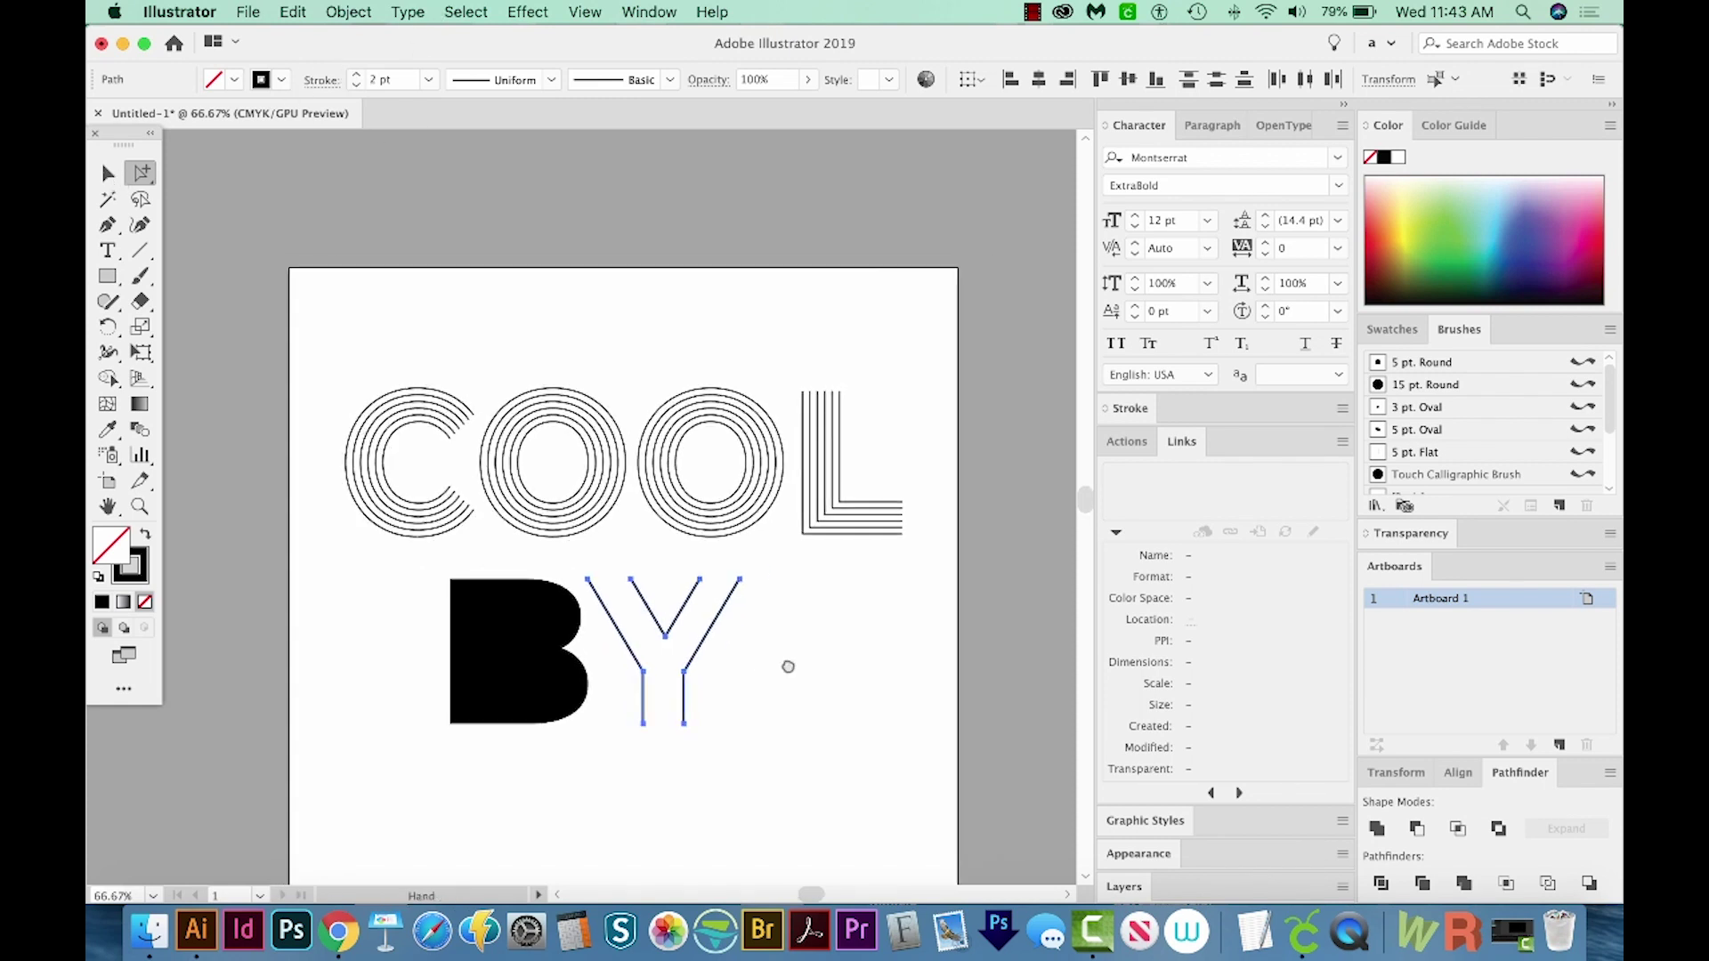
pyautogui.click(697, 648)
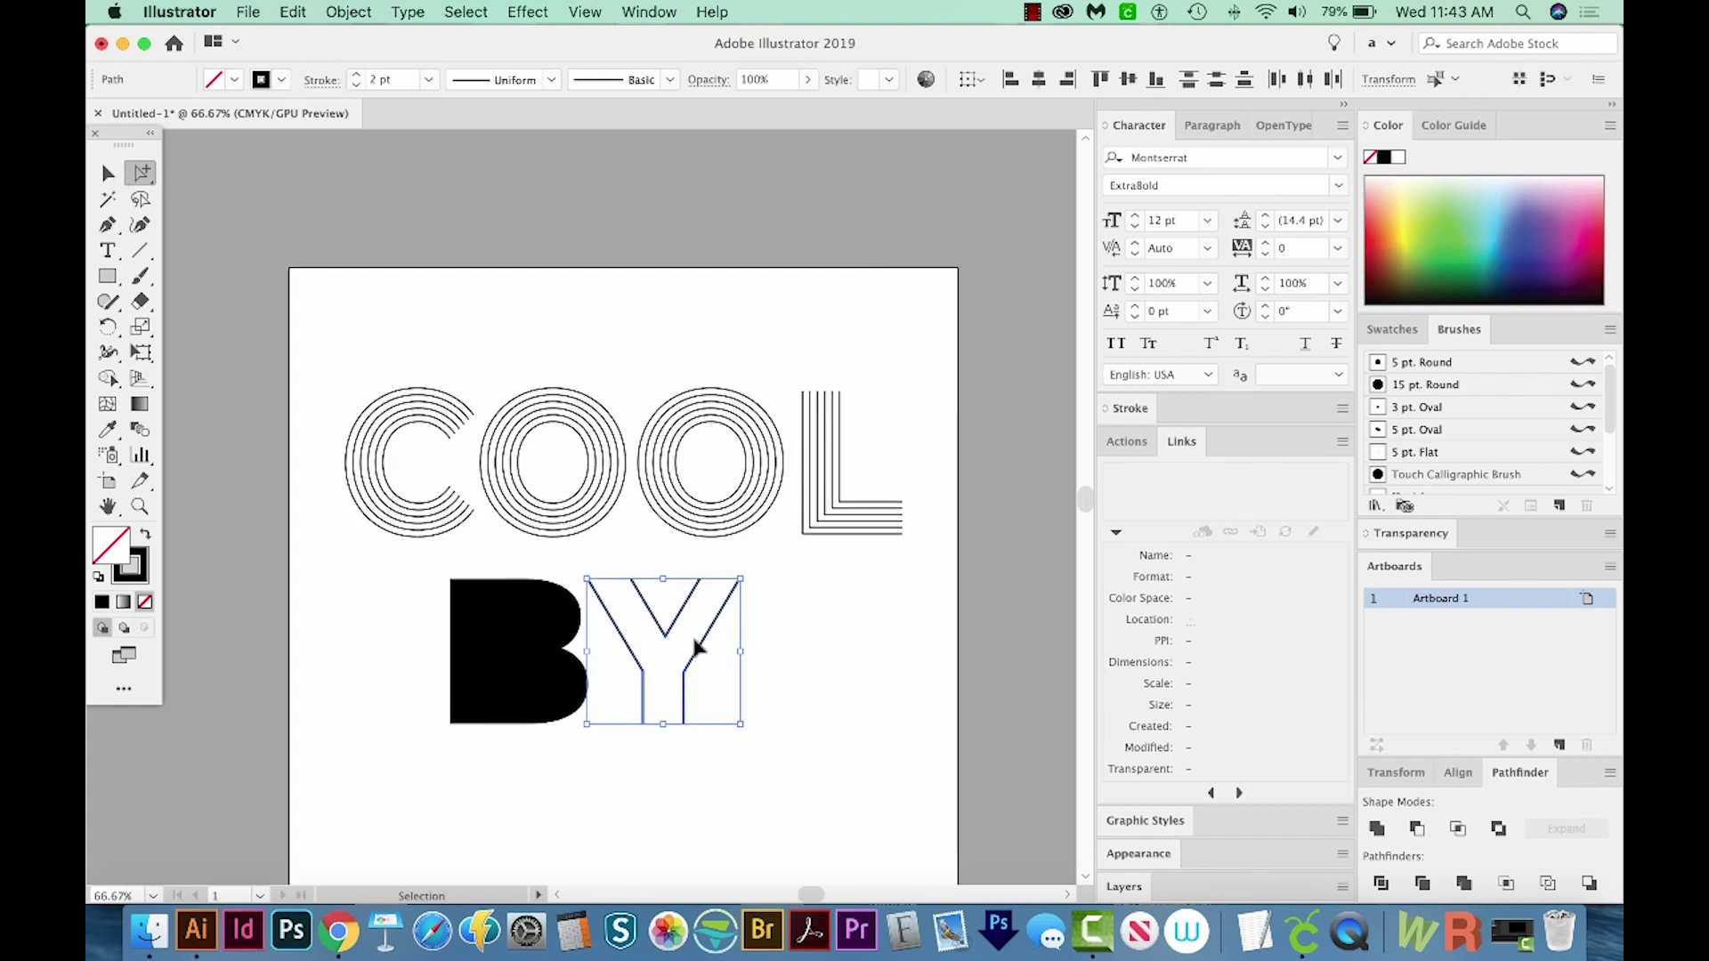
# Try to blend all three open paths of the Y together and undo the blend.
pyautogui.press('super+alt+b')
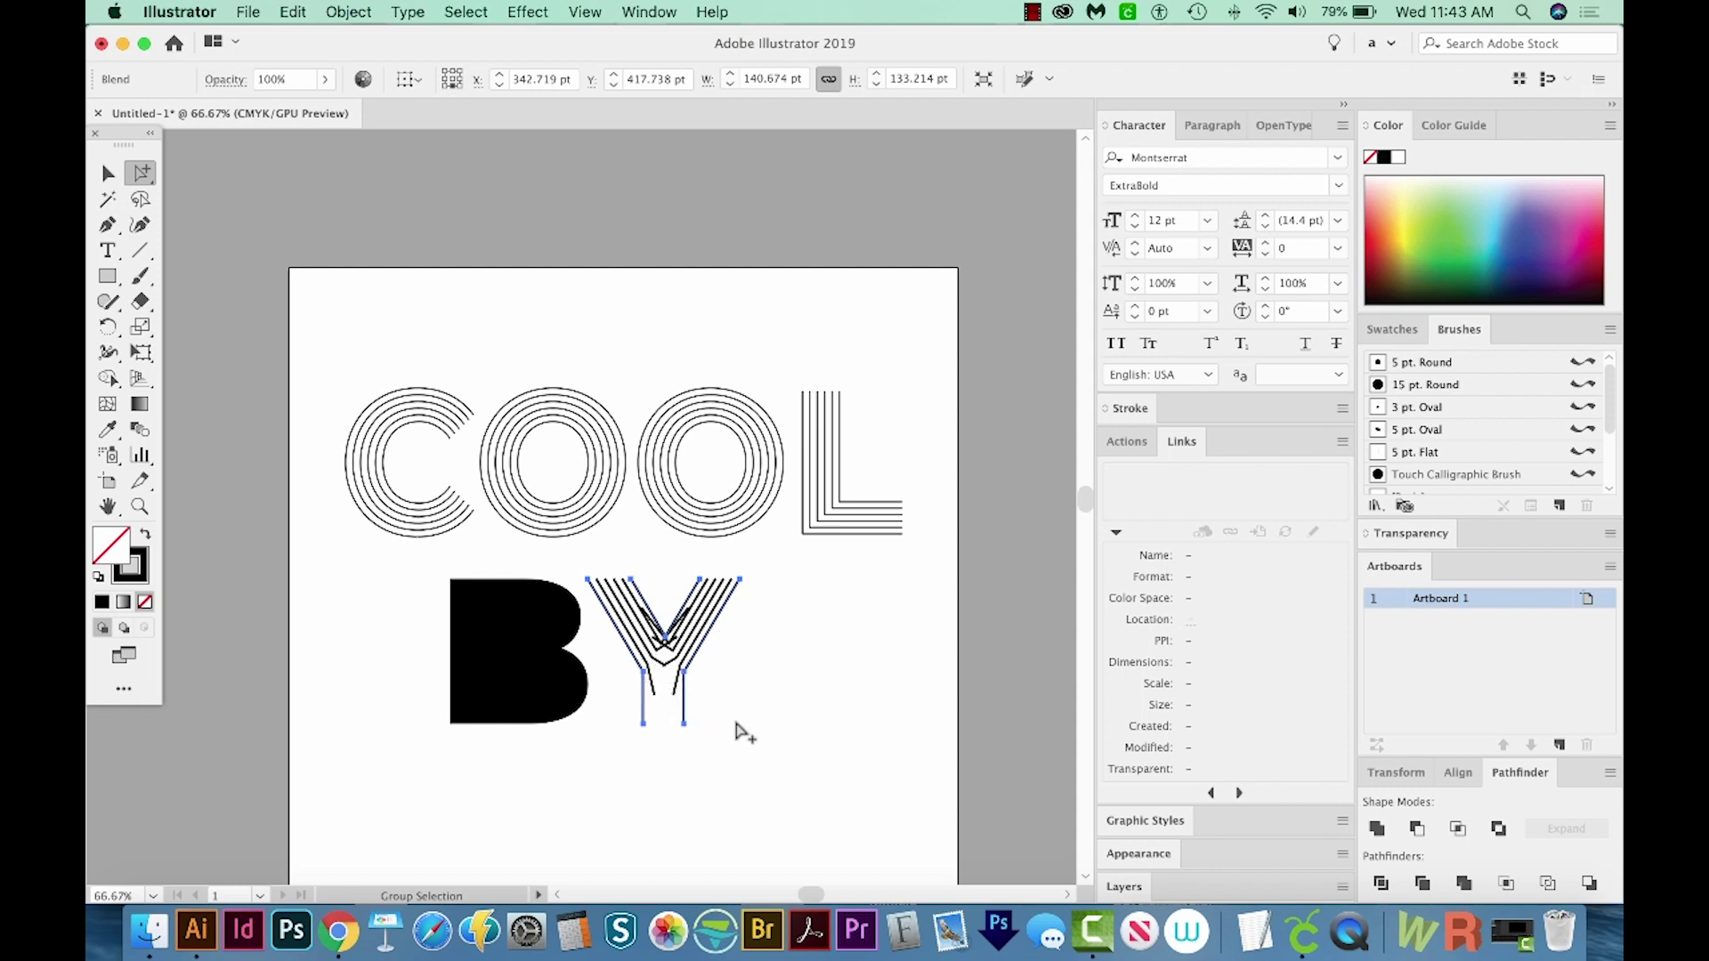
pyautogui.press('super+z')
# Cut the right half of the Y, including the right segment of its inner V, and paste it back in place as separate paths.
pyautogui.press('space')
pyautogui.moveTo(578, 656); pyautogui.dragTo(577, 629)
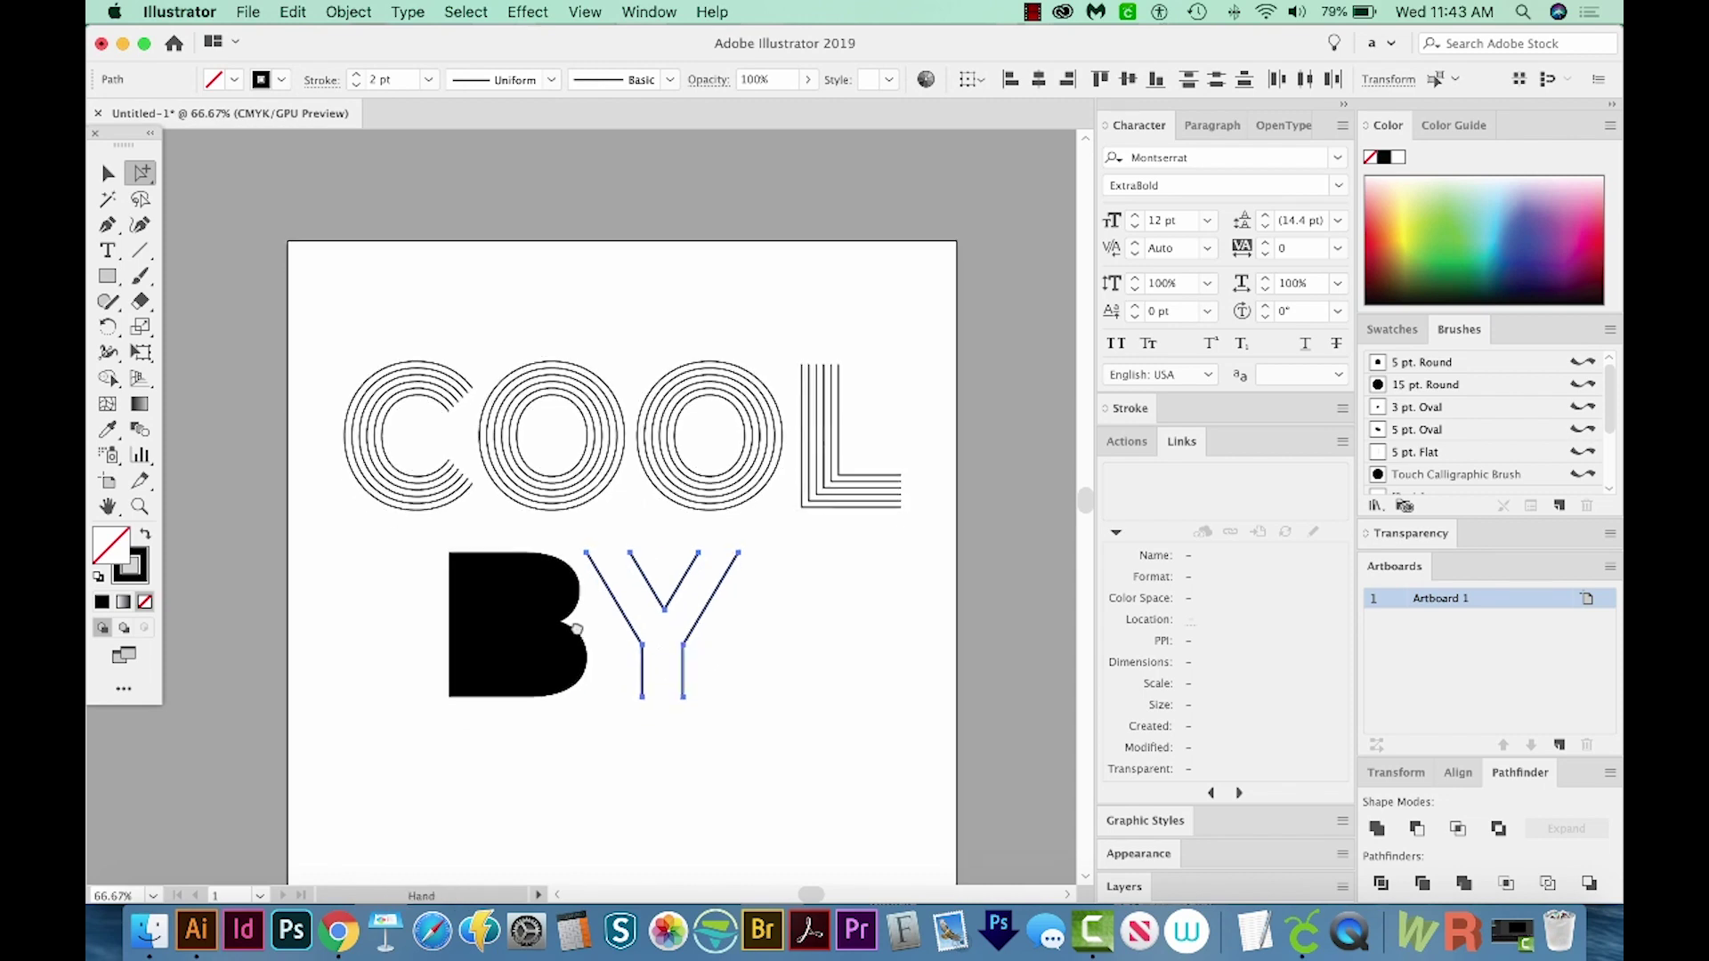
pyautogui.hscroll(5, 577, 629)
pyautogui.scroll(-2, 576, 628)
pyautogui.press('z')
pyautogui.moveTo(411, 761); pyautogui.dragTo(401, 768)
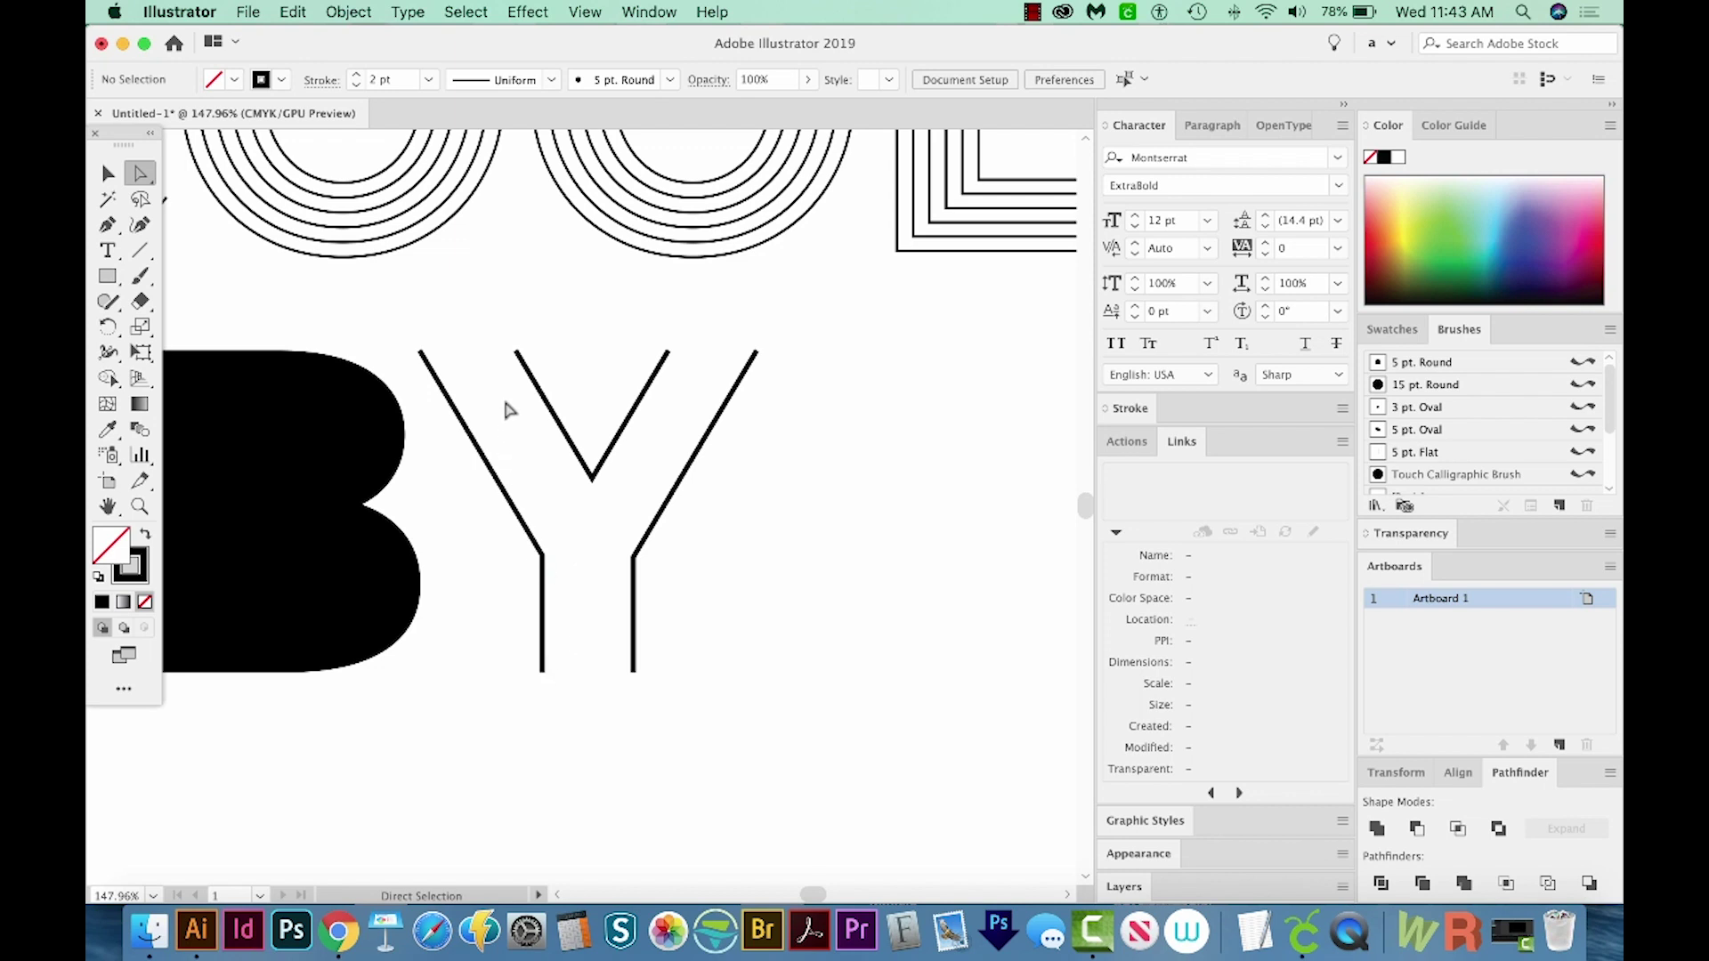
pyautogui.moveTo(799, 321); pyautogui.dragTo(644, 390)
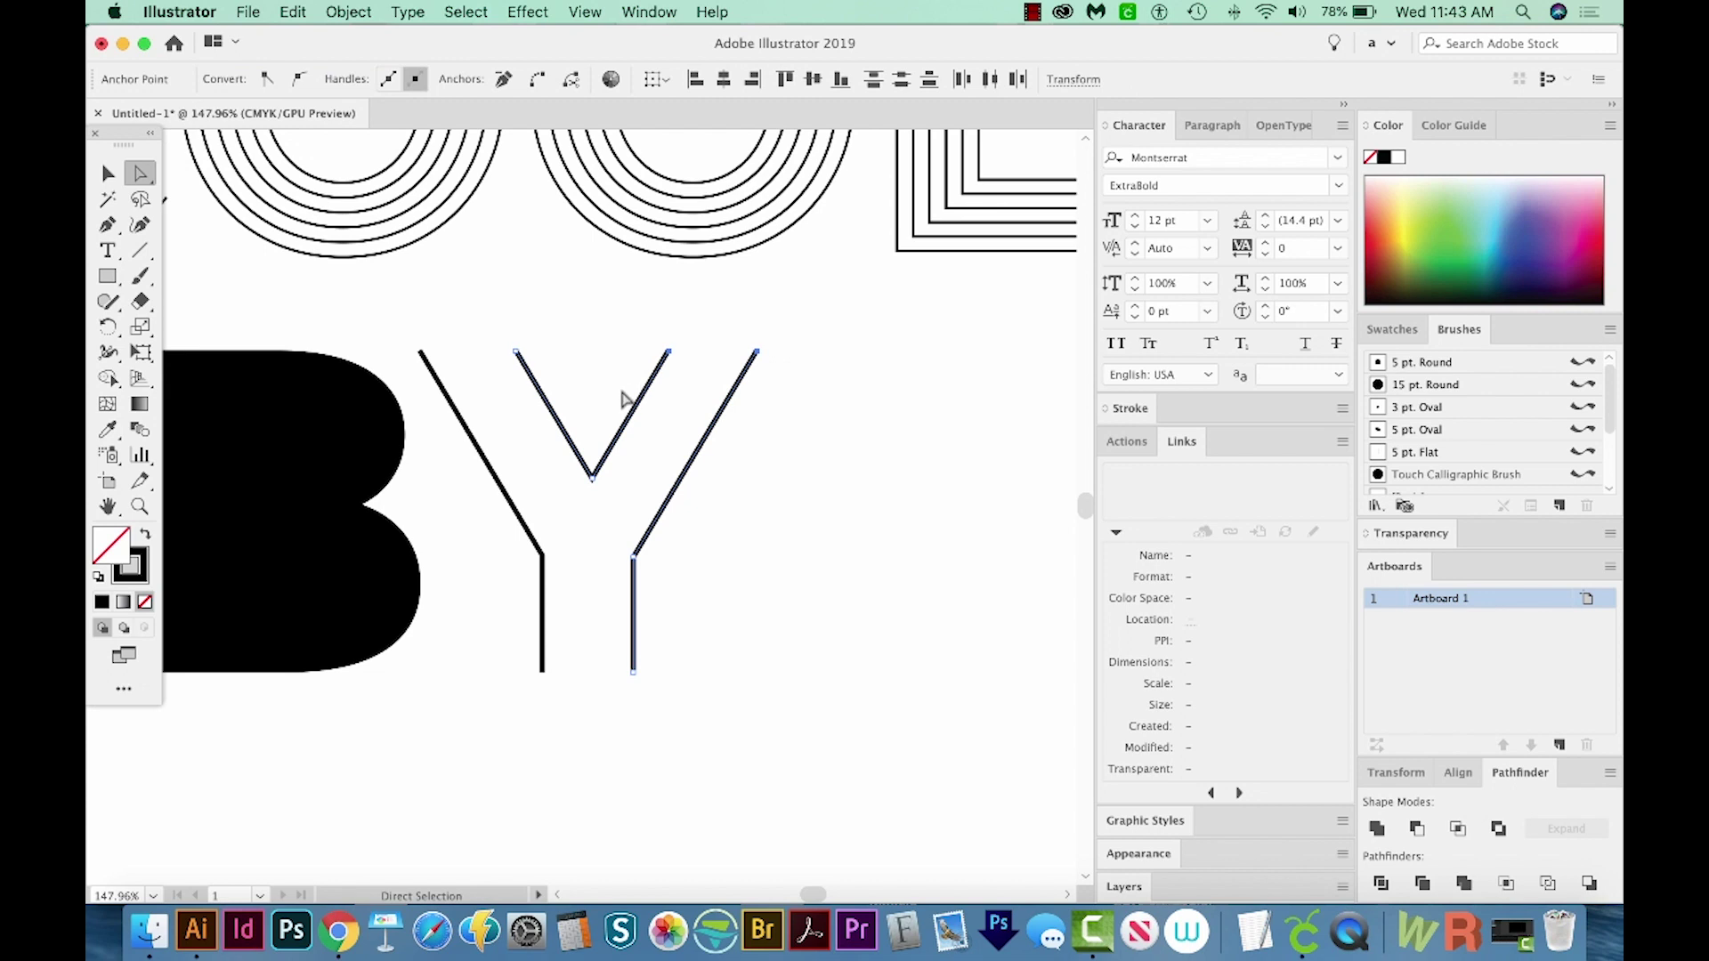
pyautogui.moveTo(638, 324); pyautogui.dragTo(824, 419)
pyautogui.moveTo(667, 726); pyautogui.dragTo(599, 537)
pyautogui.press('super')
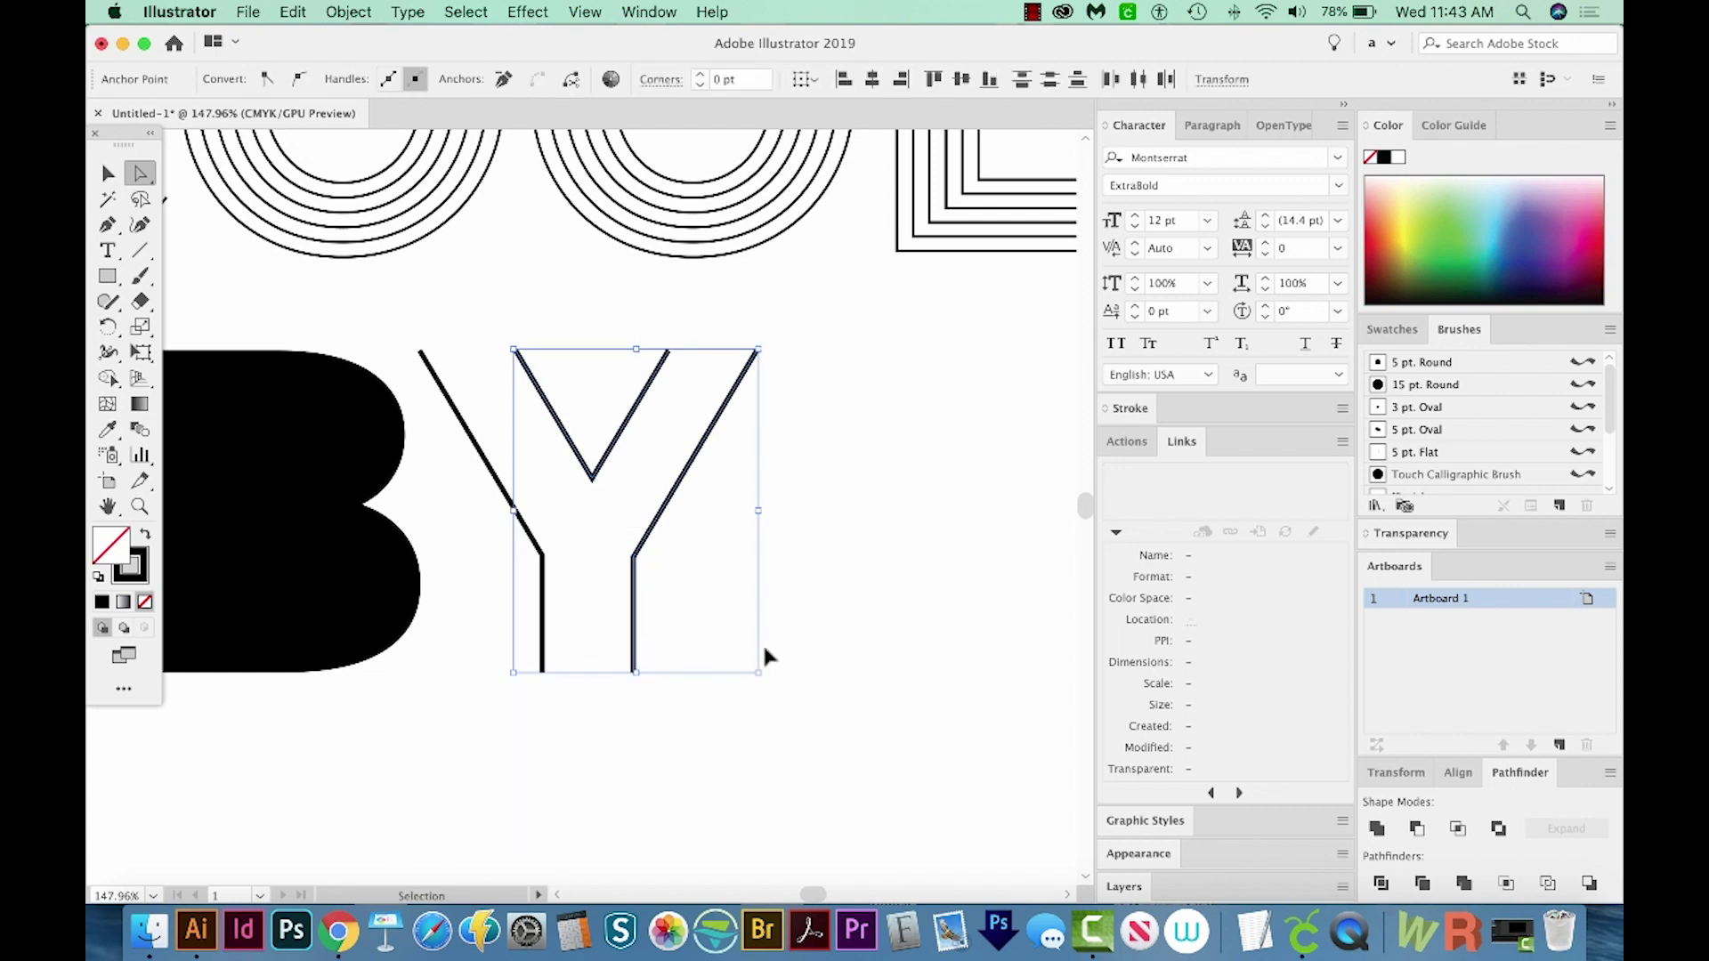
pyautogui.press('Delete')
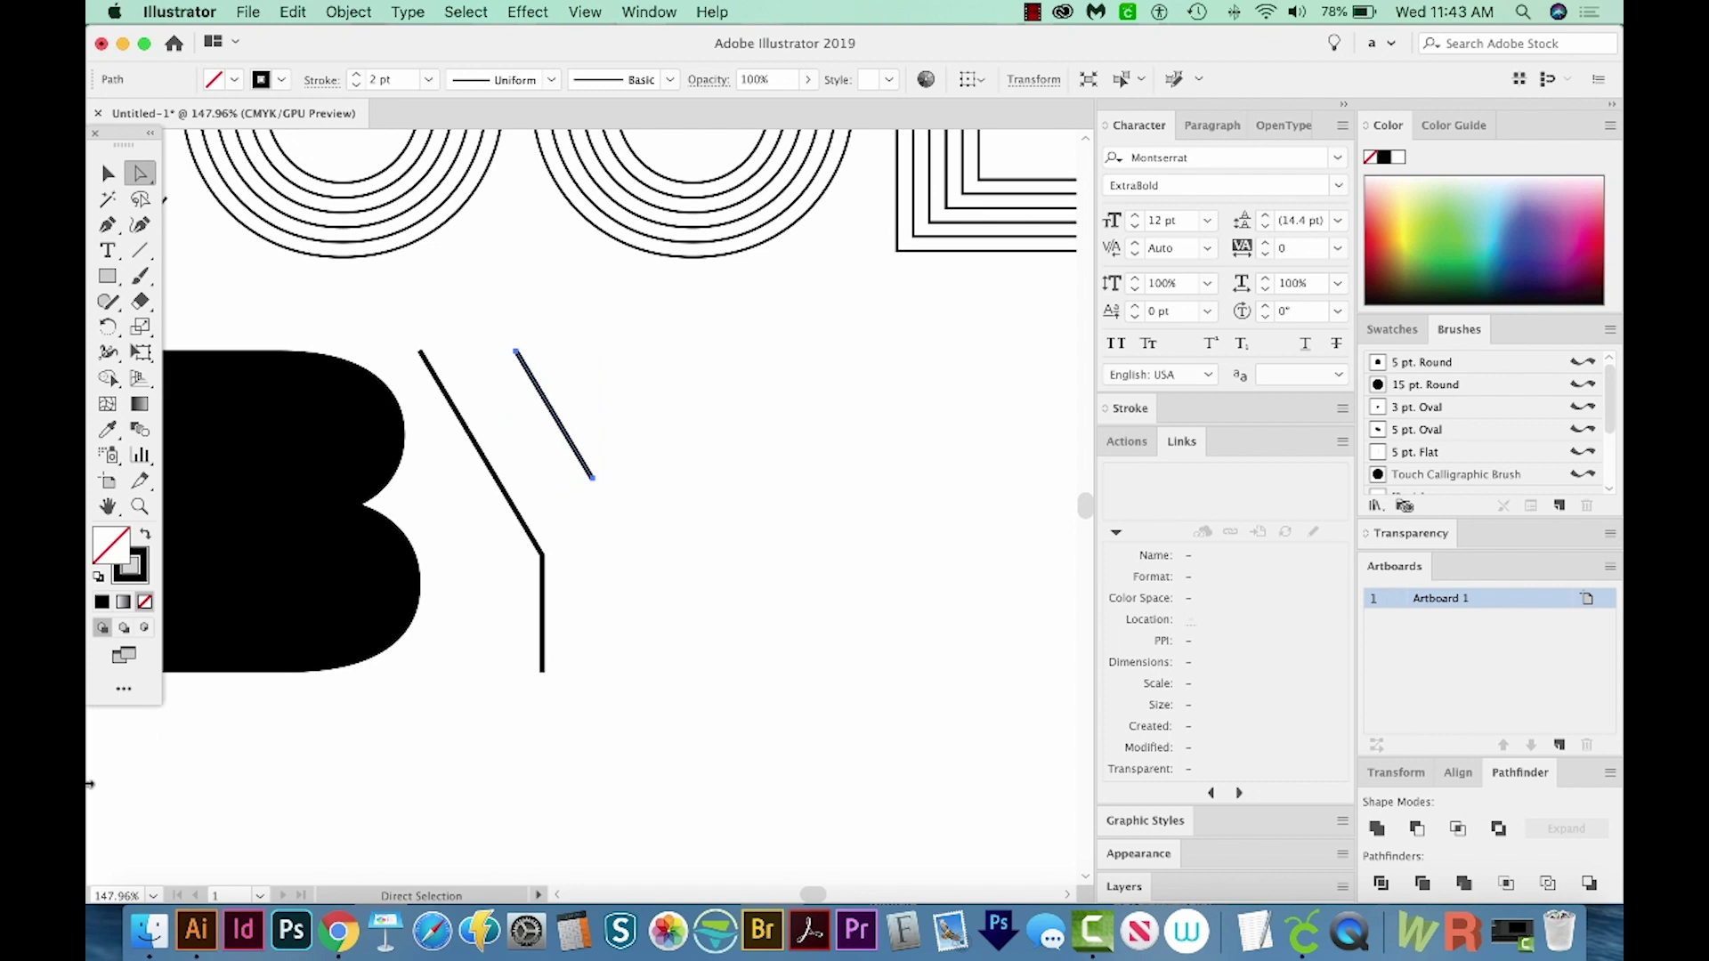
pyautogui.press('super+z')
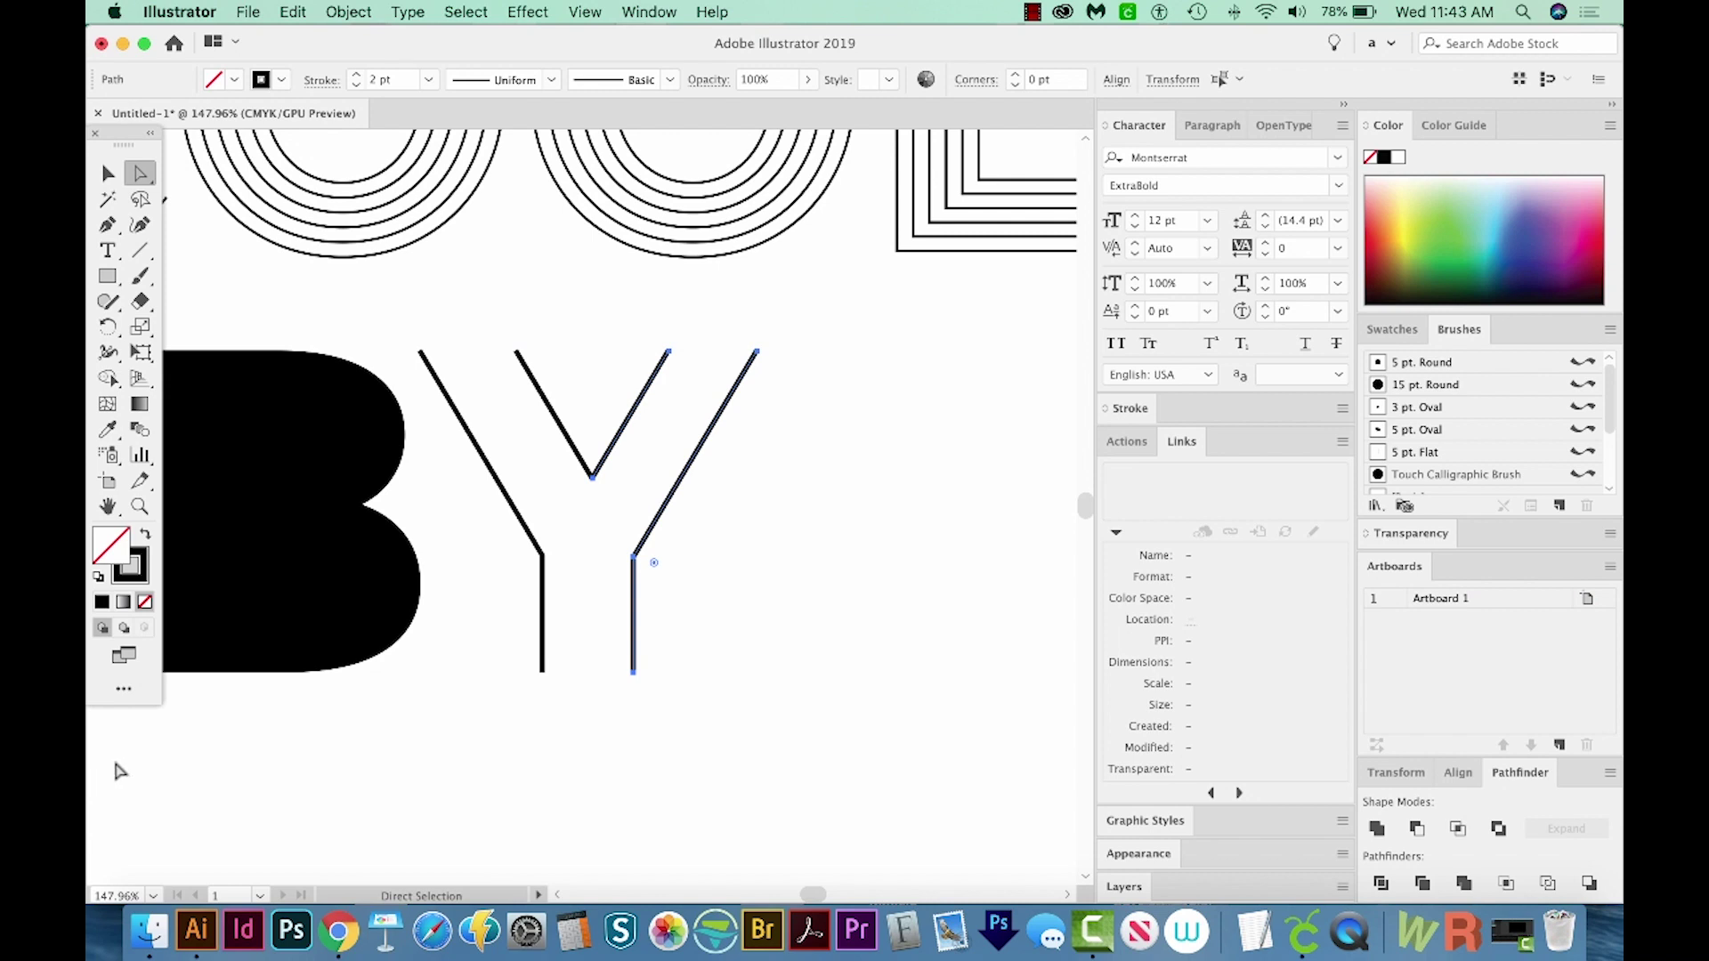
pyautogui.click(120, 771)
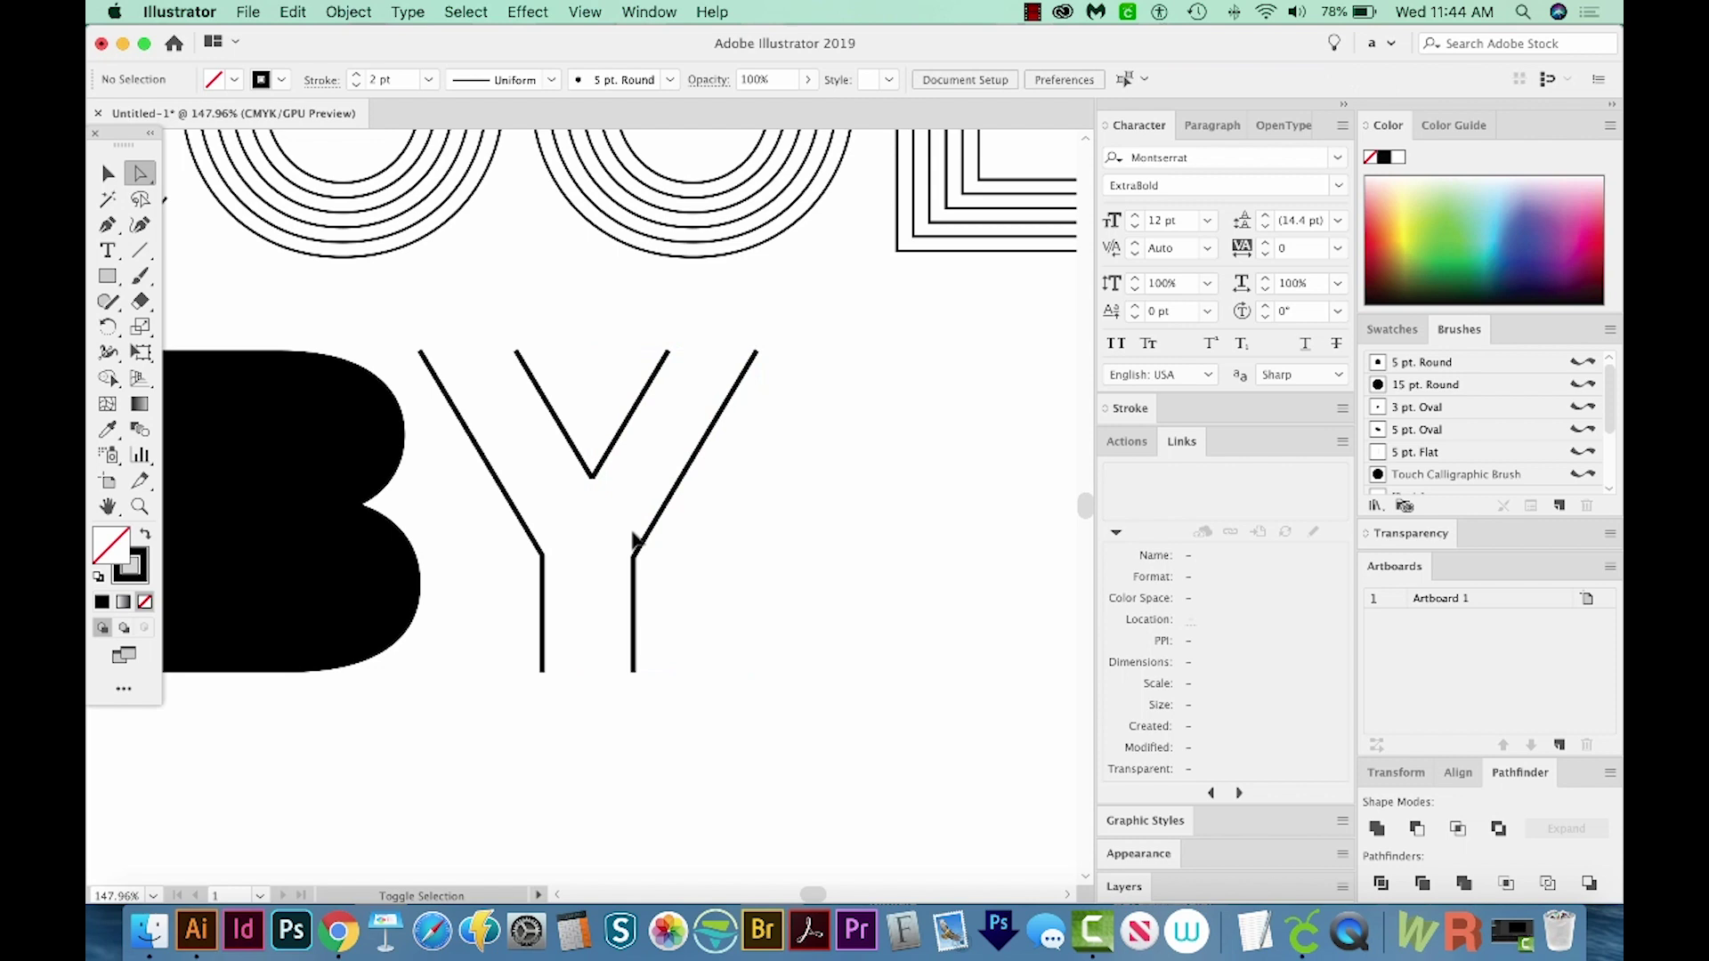
# Extend the inner right arm line down to the corner of the left stem line and shift both right-hand paths about 50 pt right.
pyautogui.click(593, 479)
pyautogui.moveTo(549, 544); pyautogui.dragTo(543, 555)
pyautogui.press('p')
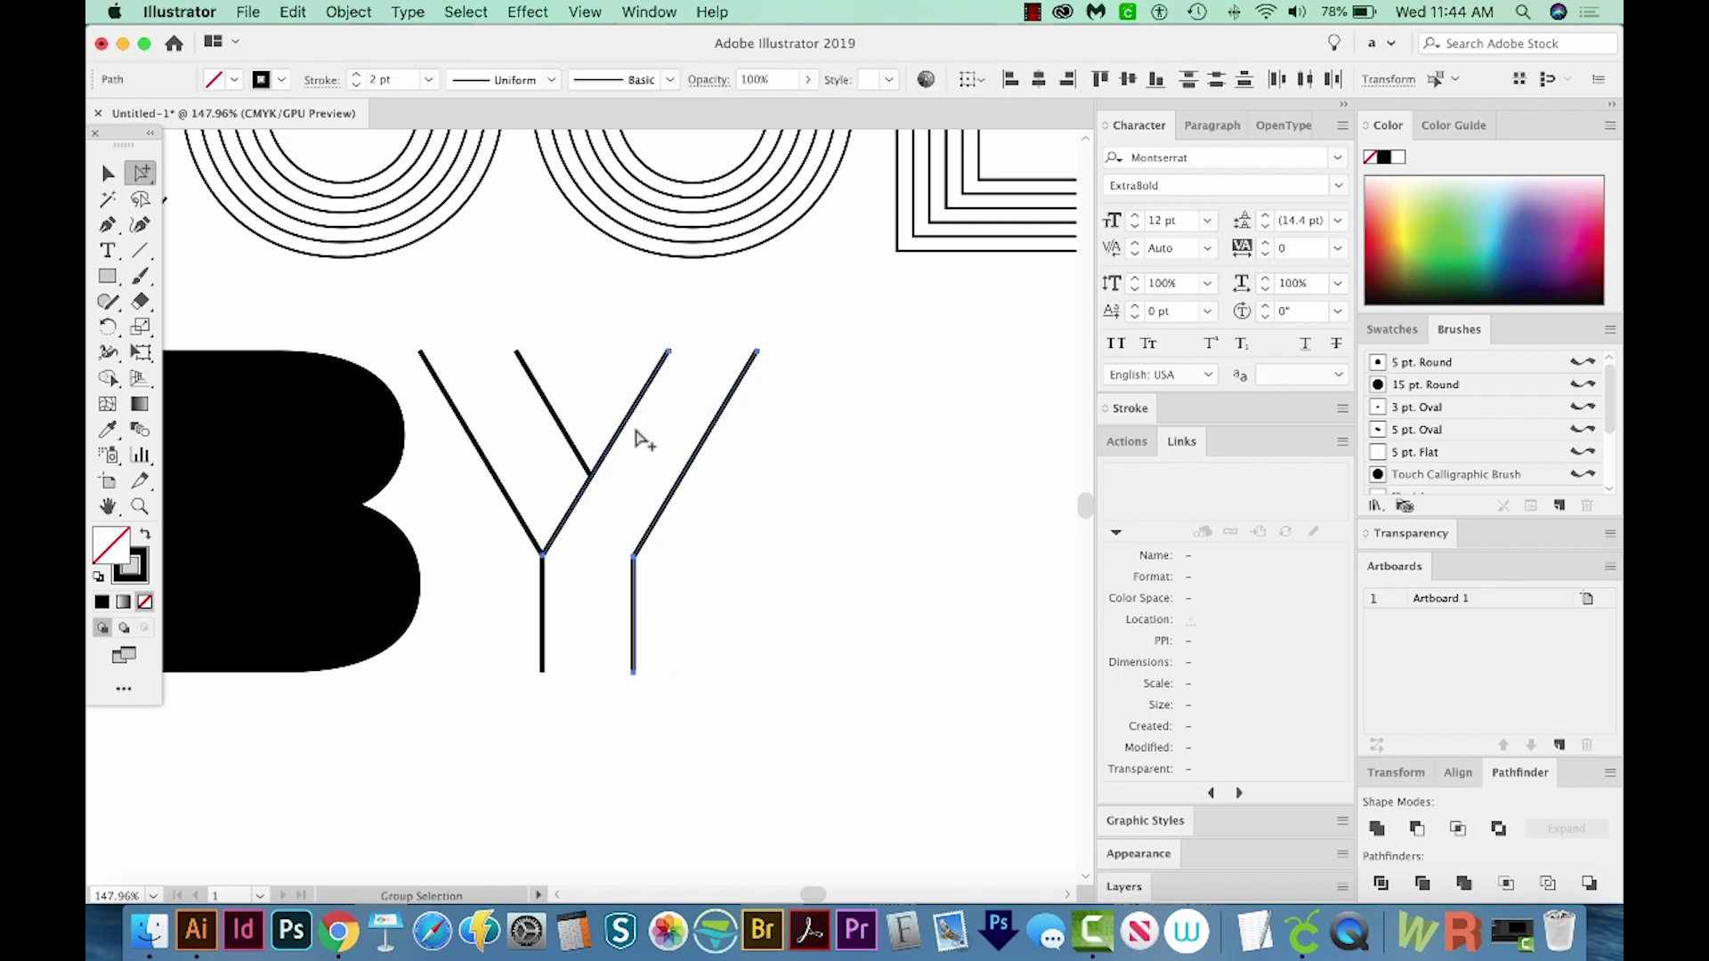
pyautogui.press('Right')
pyautogui.press('Right')
pyautogui.press('Right')
pyautogui.press('Right')
pyautogui.press('Right')
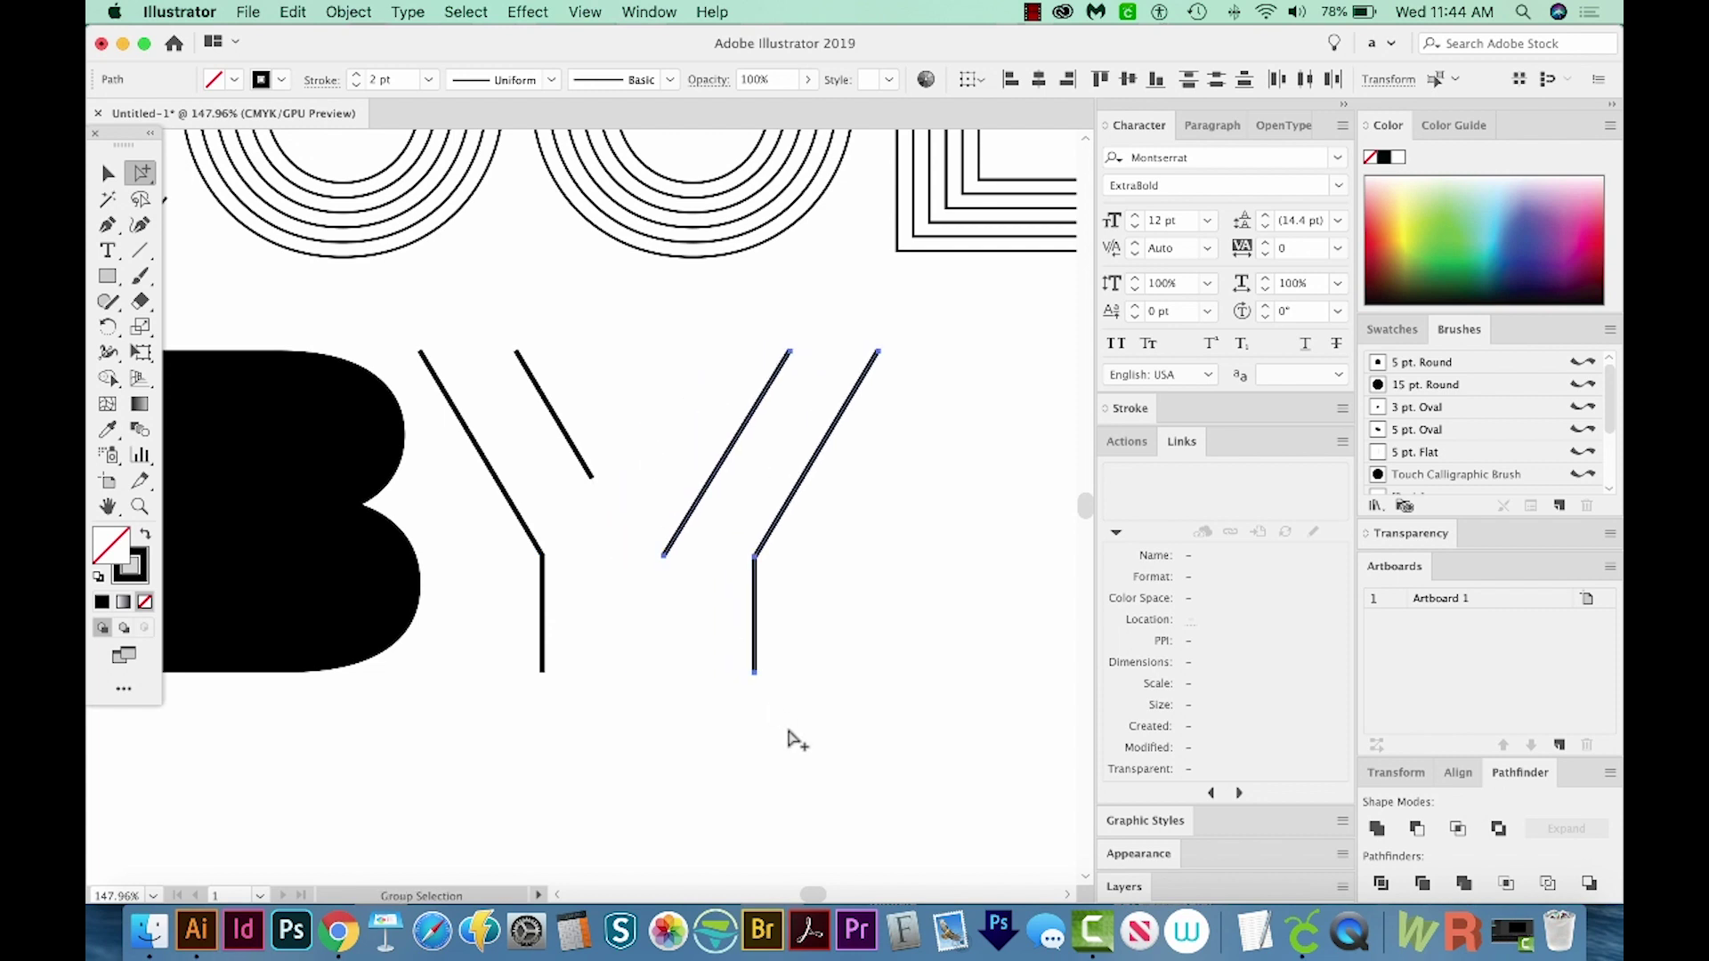
# Continue the inner right arm path with the Pen tool as a vertical stem line down to the foot of the Y.
pyautogui.press('p')
pyautogui.click(663, 556)
pyautogui.click(663, 670)
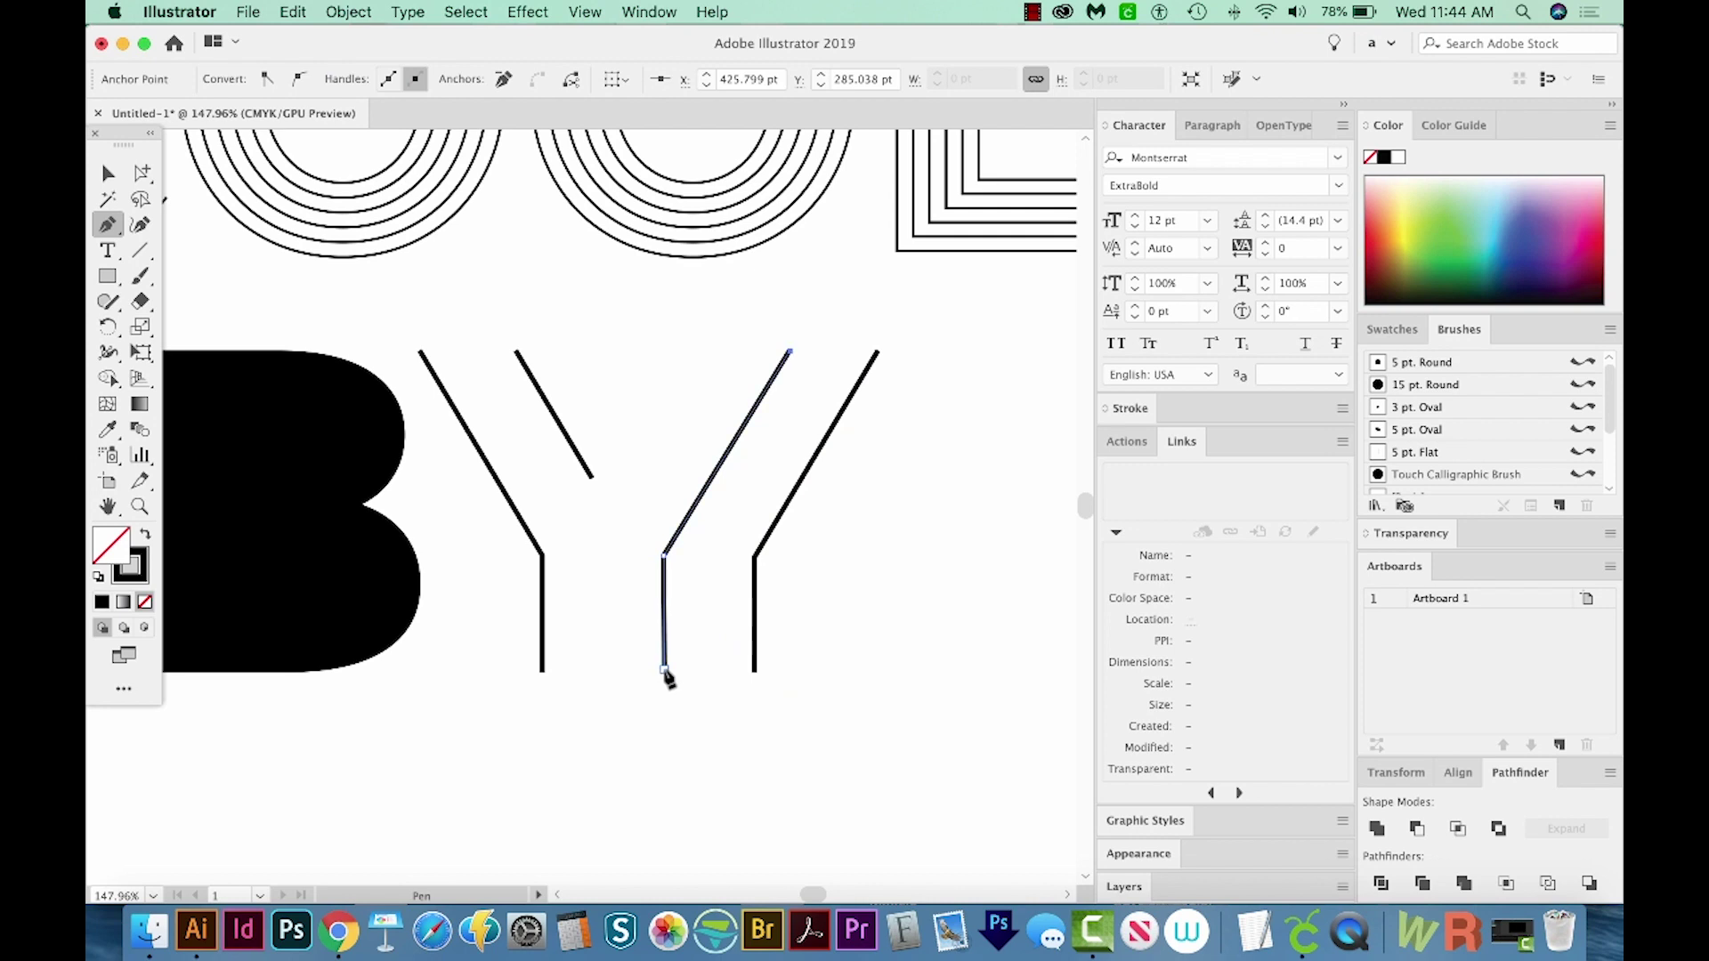
pyautogui.press('a')
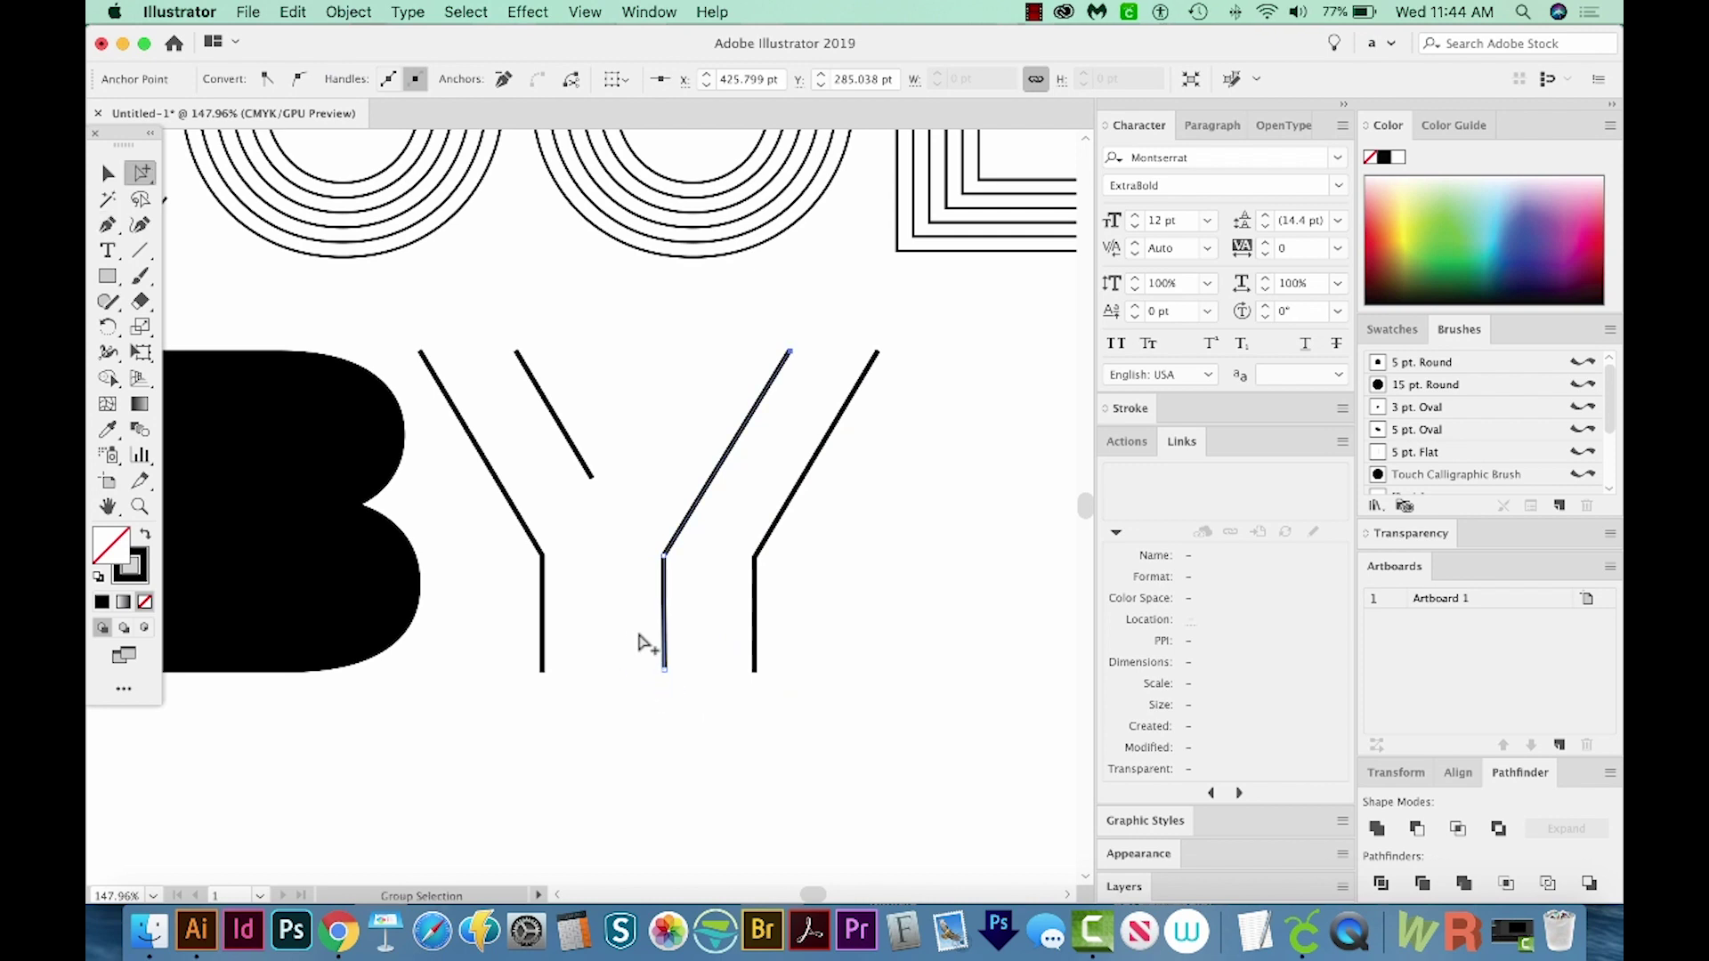
# Select the two right-hand paths of the Y and blend them into parallel lines.
pyautogui.moveTo(640, 634); pyautogui.dragTo(828, 712)
pyautogui.moveTo(720, 614); pyautogui.dragTo(627, 674)
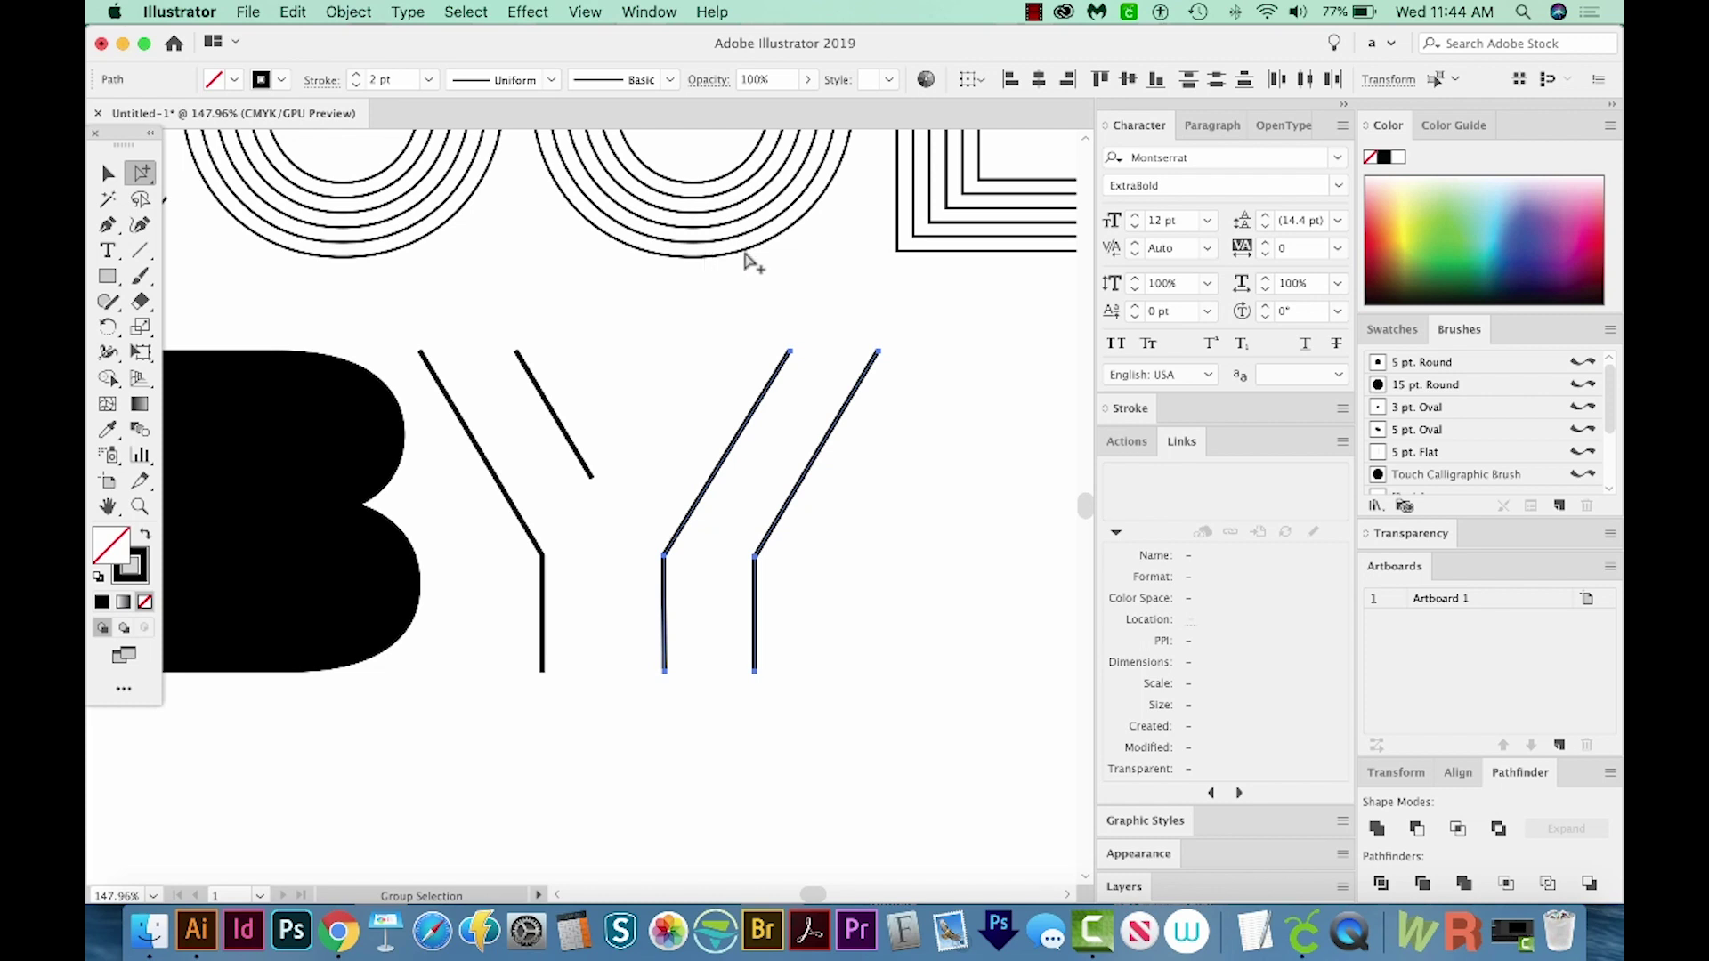
pyautogui.press('v')
pyautogui.press('alt+super+b')
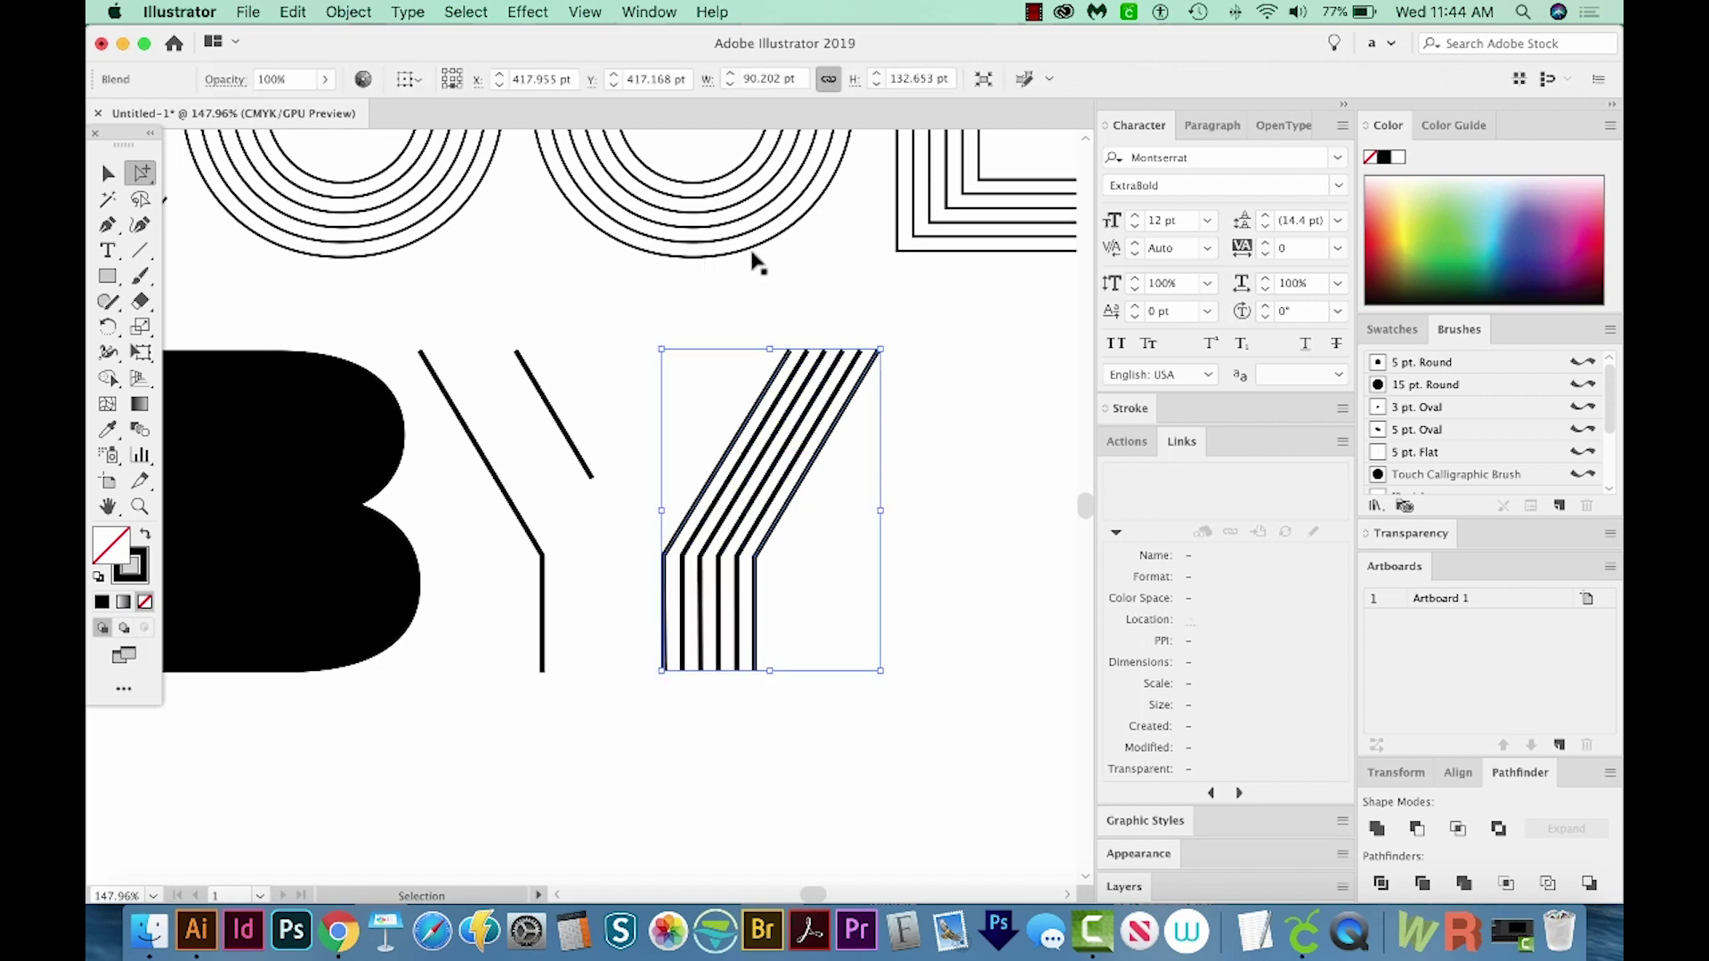
pyautogui.click(755, 263)
# Move the right-hand blend of the Y 50 pt left so its inner line overlaps the left stem line.
pyautogui.hscroll(1, 770, 356)
pyautogui.moveTo(902, 323); pyautogui.dragTo(625, 710)
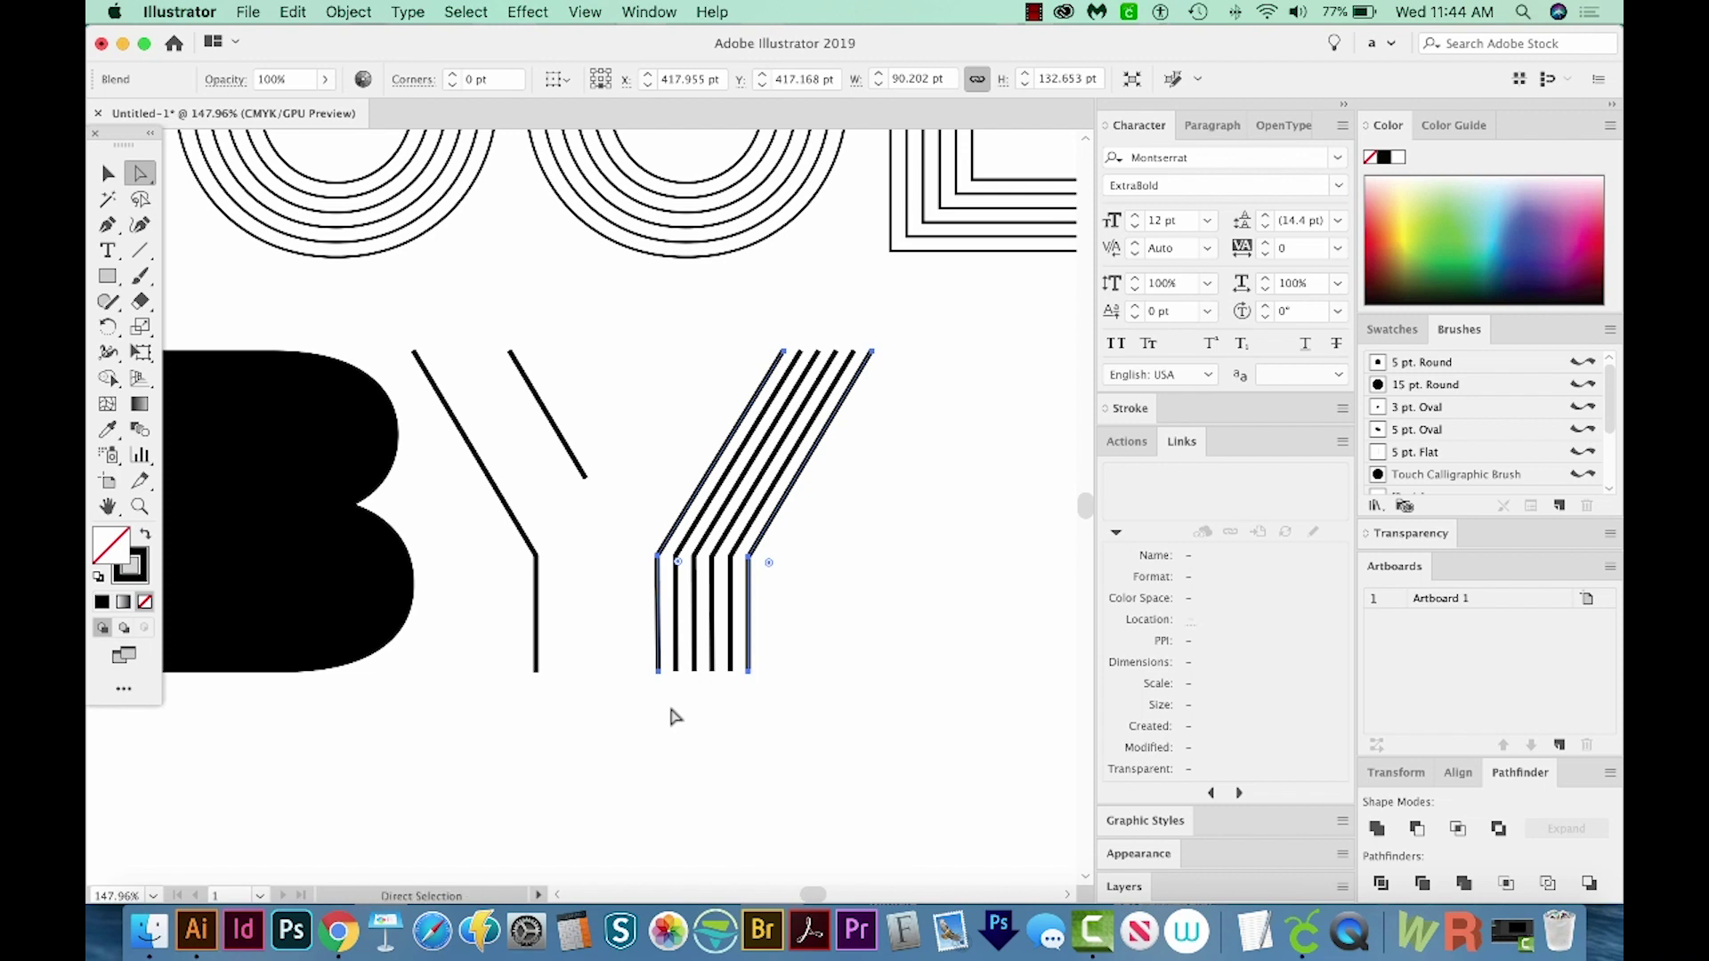
pyautogui.hotkey('shift', 'Left')
pyautogui.hotkey('shift', 'Left')
pyautogui.hotkey('shift', 'Left')
pyautogui.hotkey('shift', 'Left')
pyautogui.hotkey('shift', 'Left')
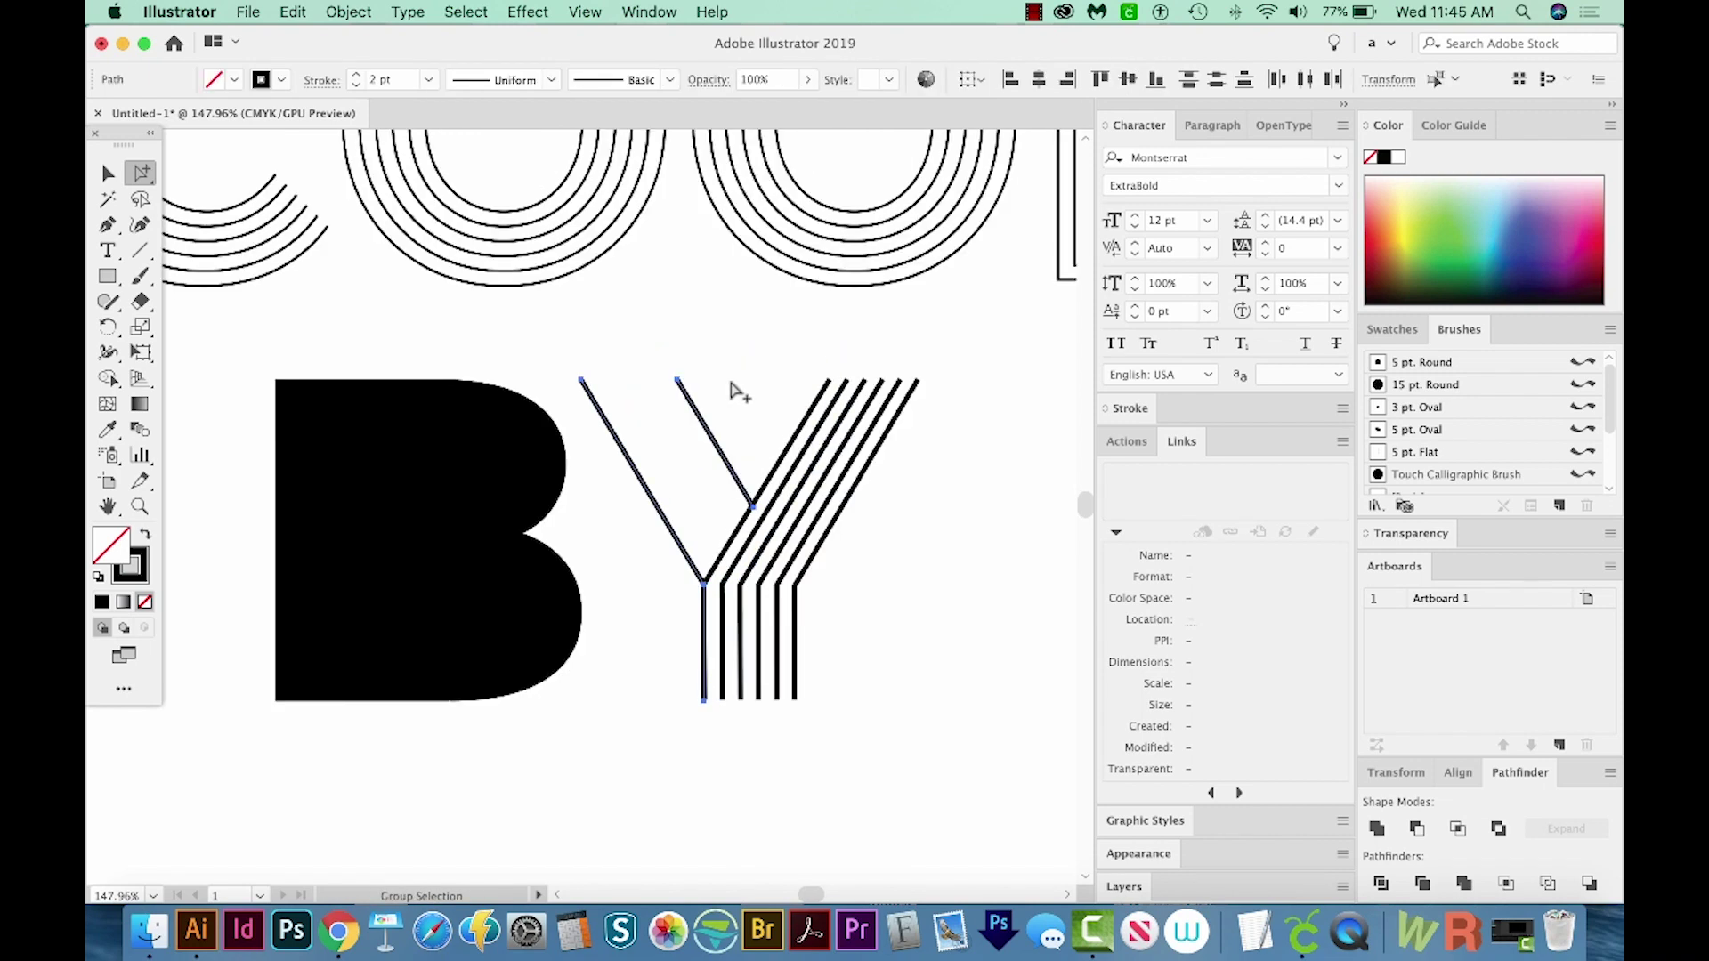
# Blend the two left-hand paths of the Y and delete the anchor point at the foot of the outer one.
pyautogui.click(721, 398)
pyautogui.moveTo(719, 397); pyautogui.dragTo(630, 502)
pyautogui.press('super')
pyautogui.press('super')
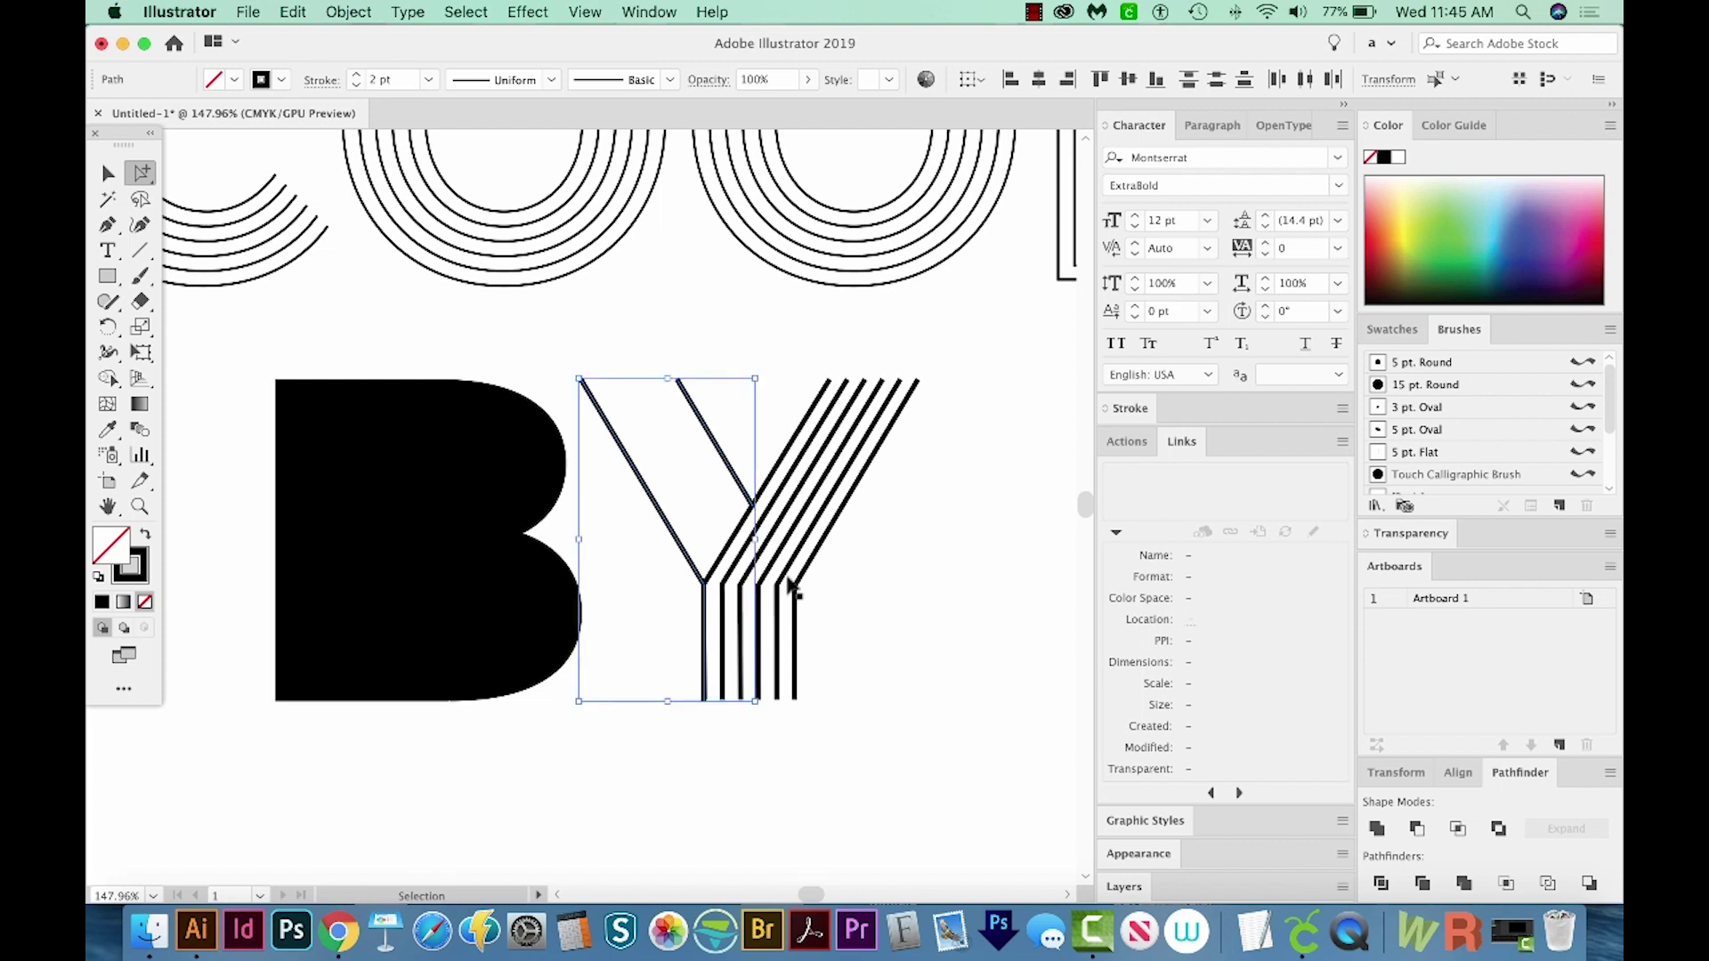
pyautogui.click(791, 586)
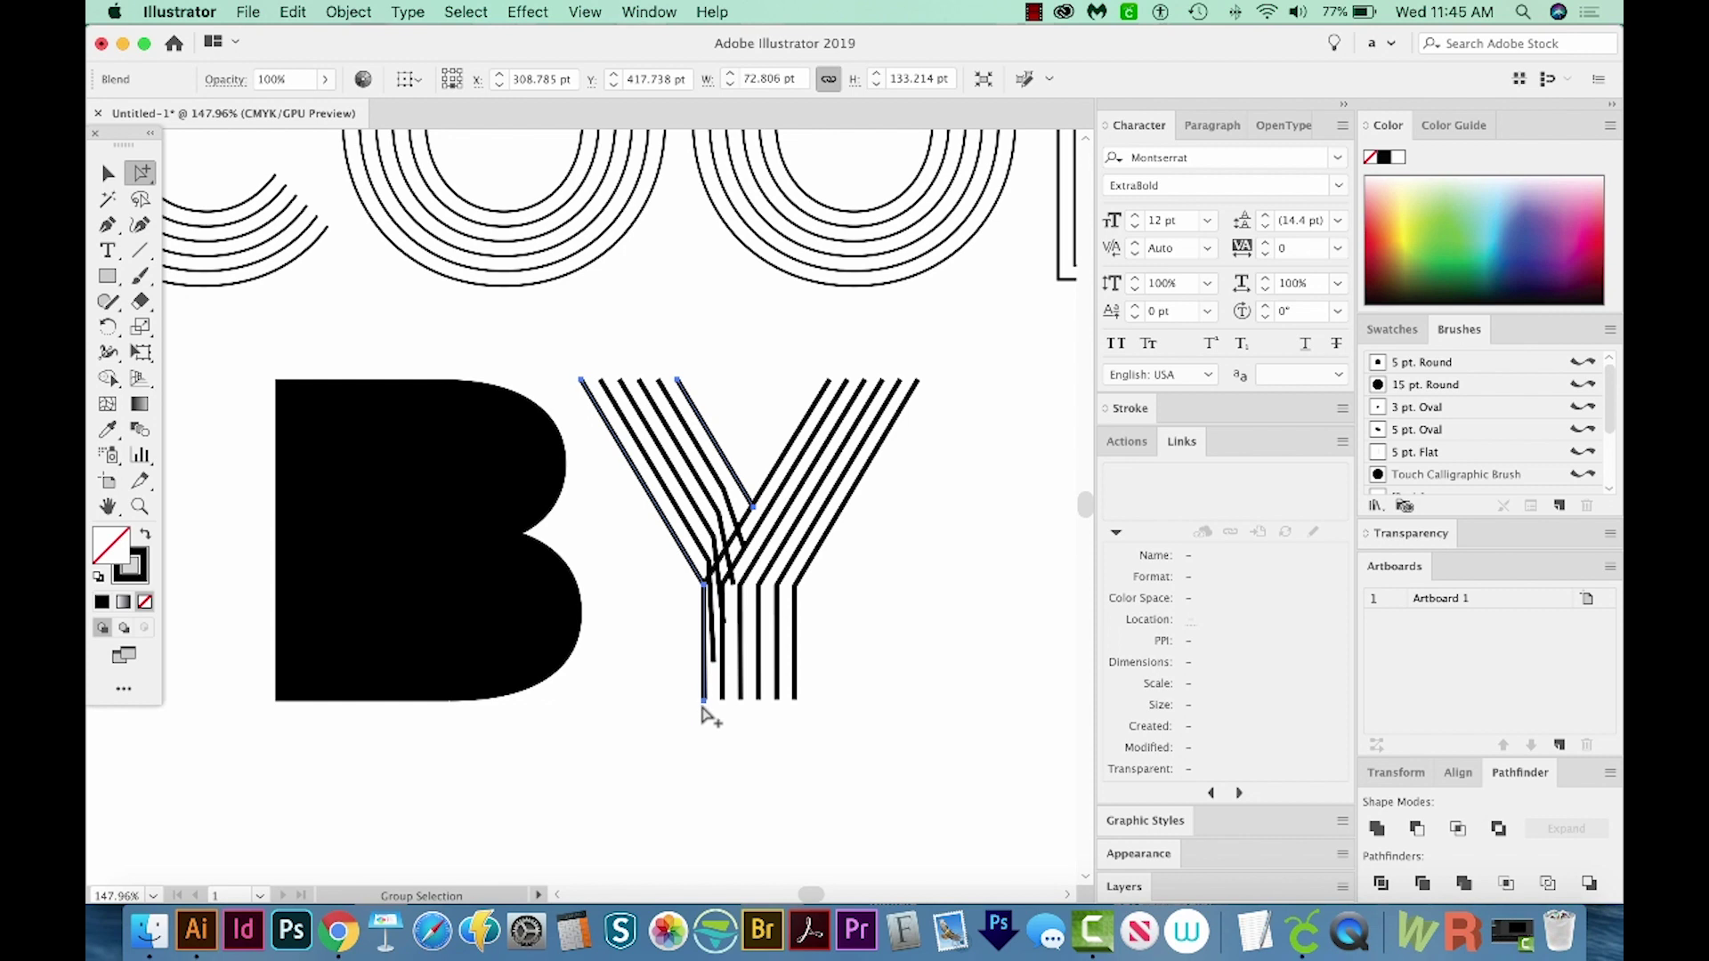
pyautogui.press('p')
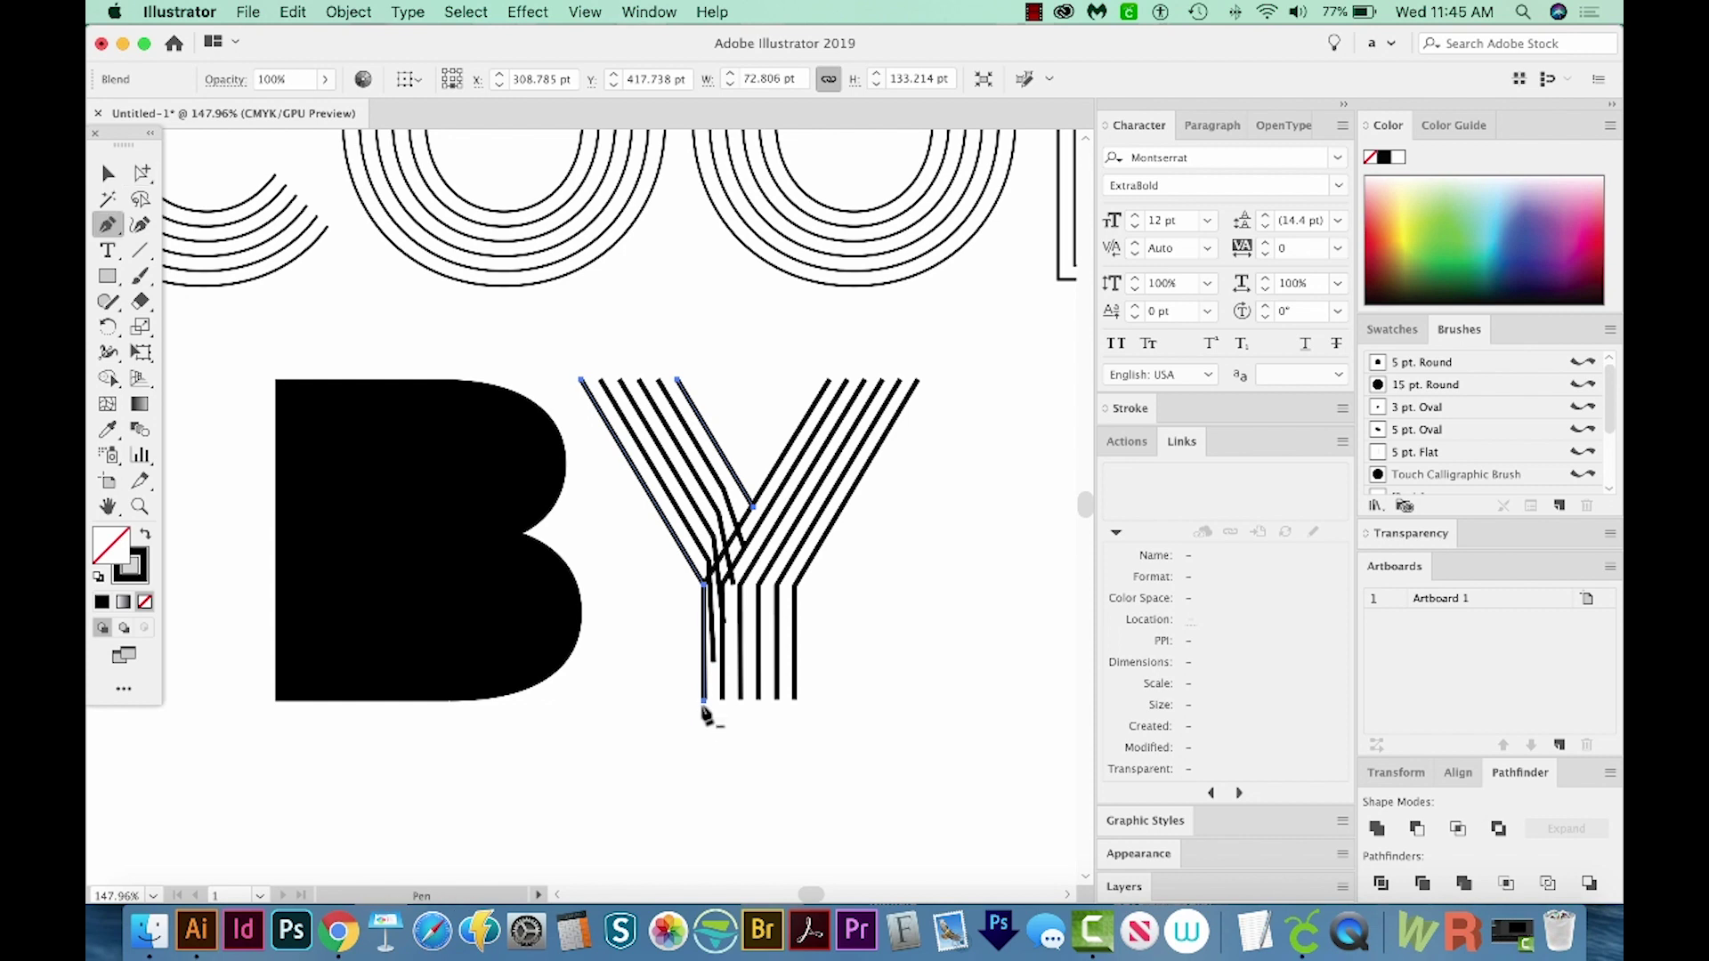
pyautogui.click(704, 703)
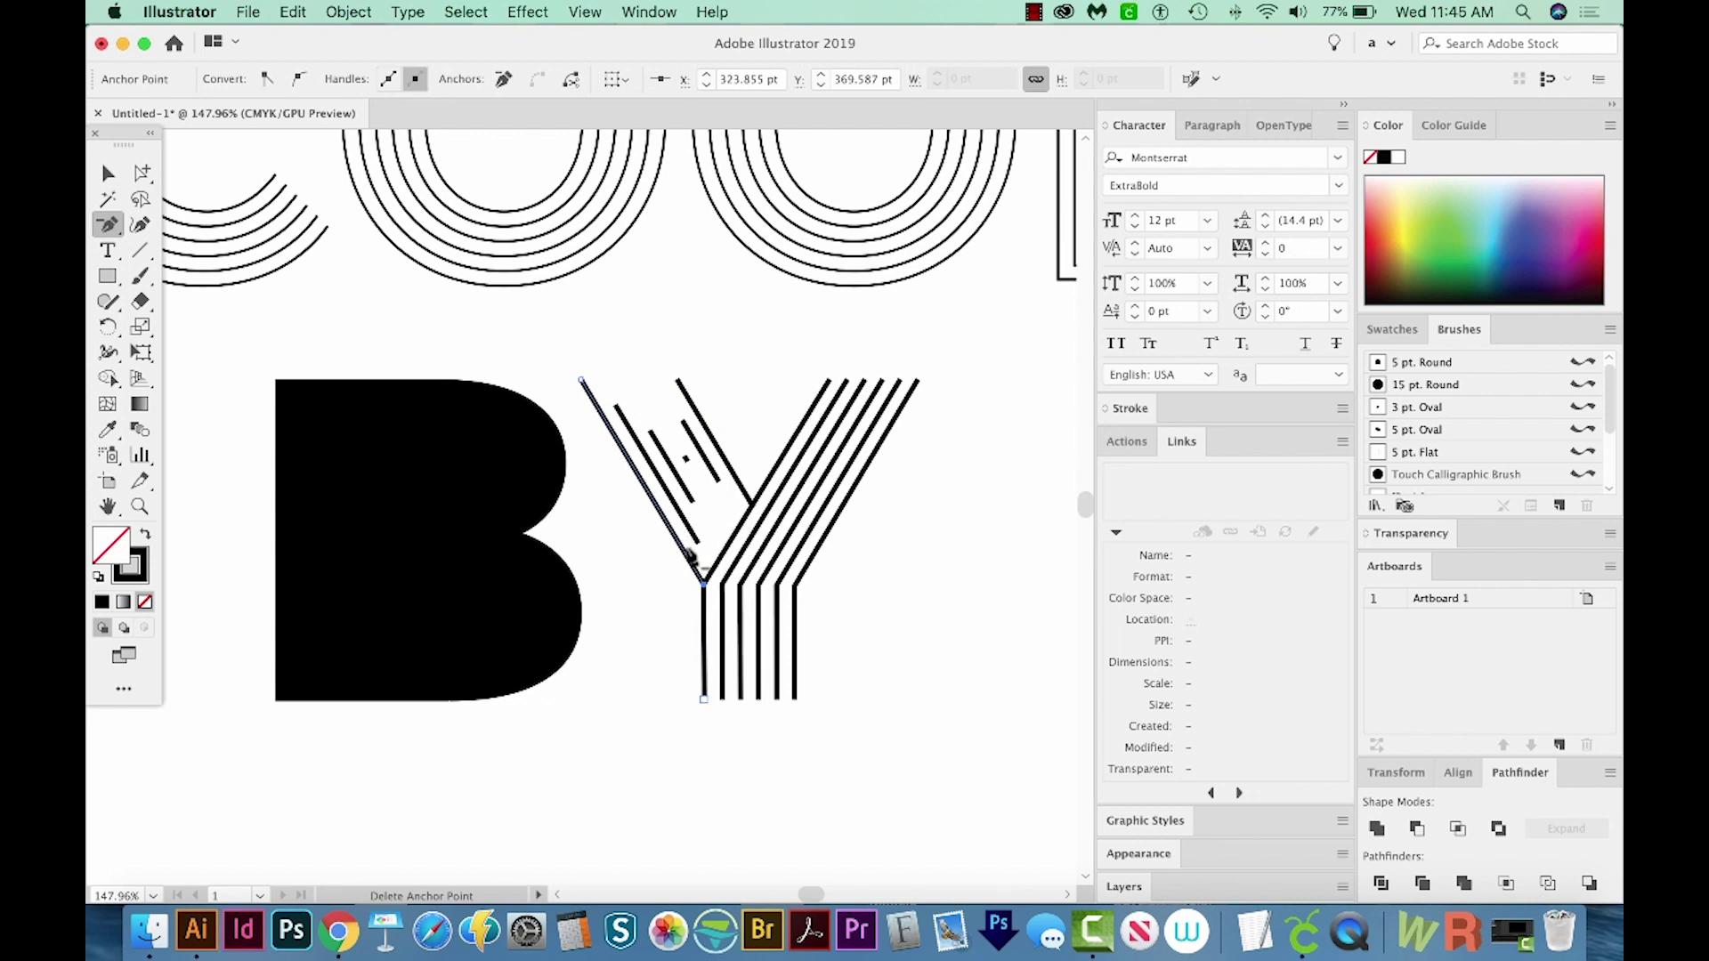
# Select the whole BY lettering and ungroup it.
pyautogui.press('v')
pyautogui.hscroll(-1, 835, 481)
pyautogui.click(835, 481)
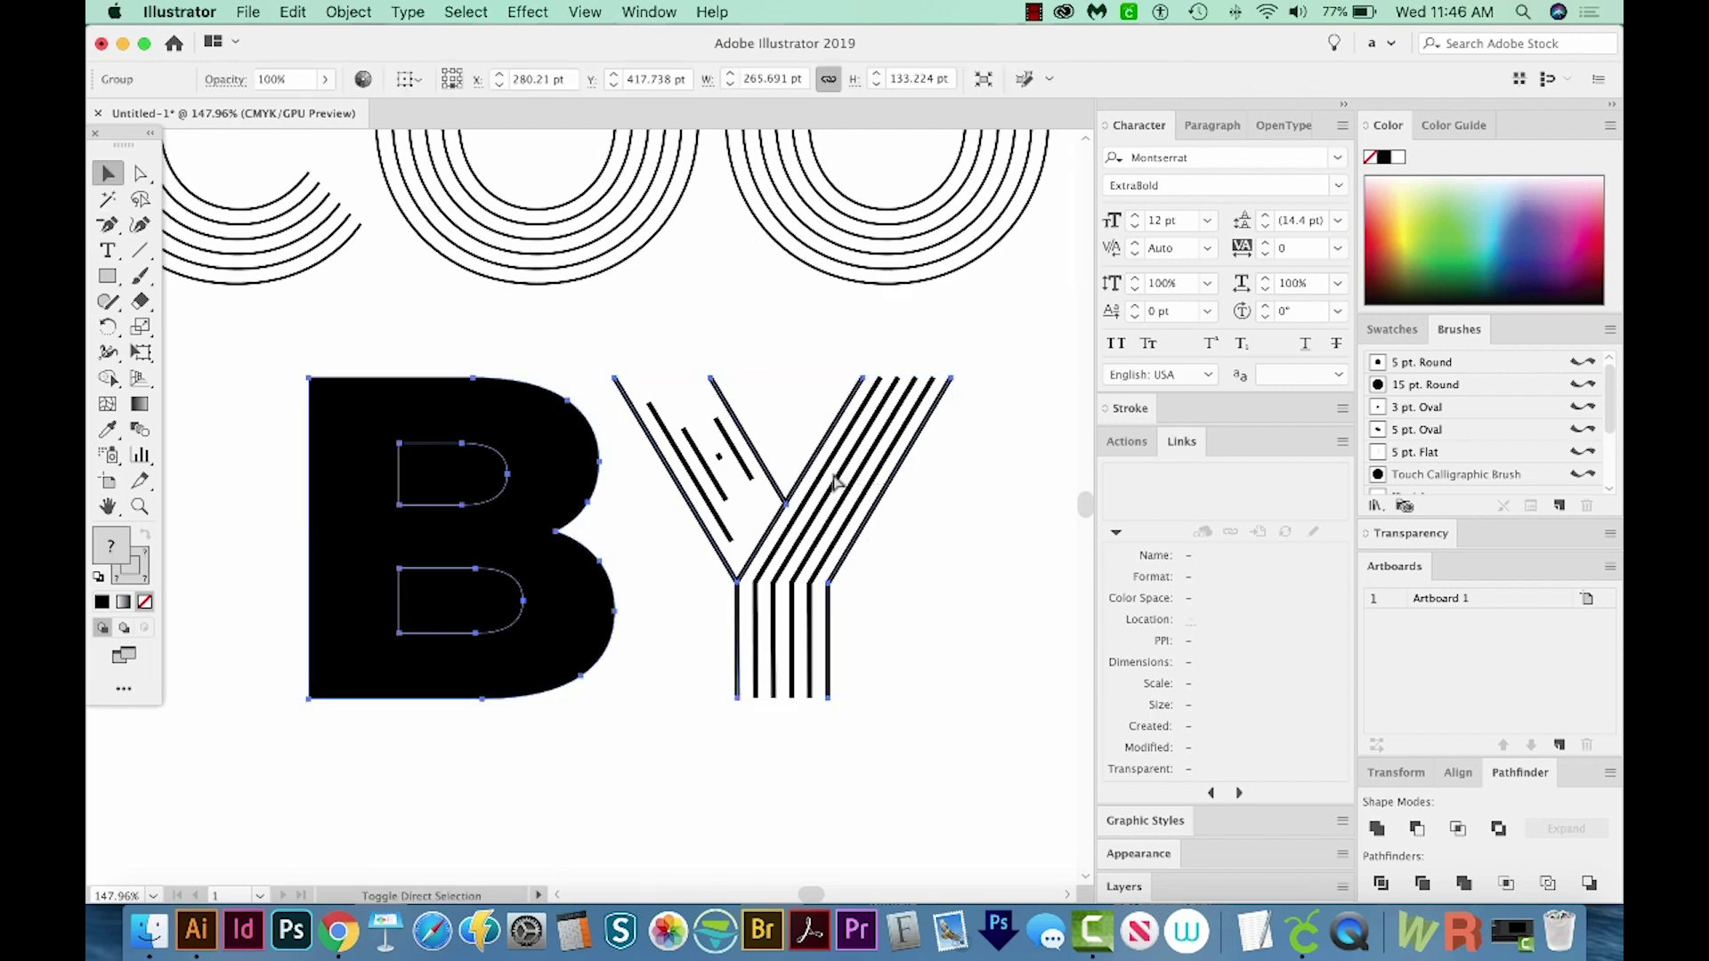
pyautogui.press('super+shift+g')
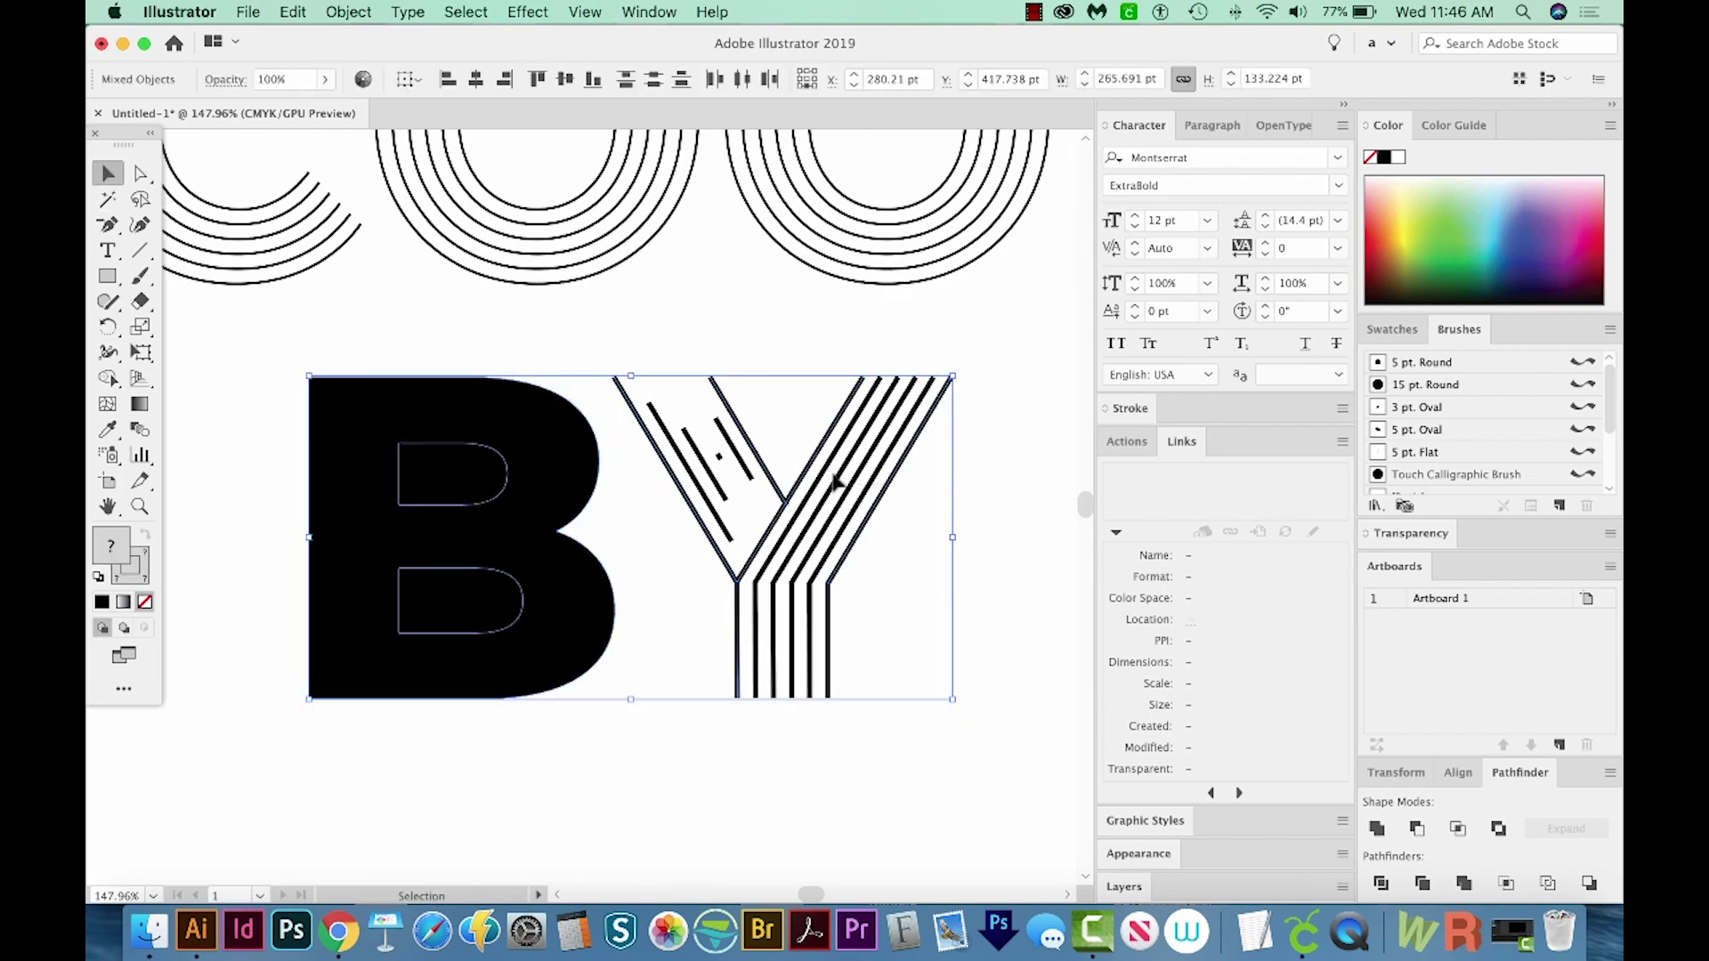
# Expand the right-hand blend of the Y into individual paths, leaving the Stroke option off.
pyautogui.click(918, 496)
pyautogui.click(879, 454)
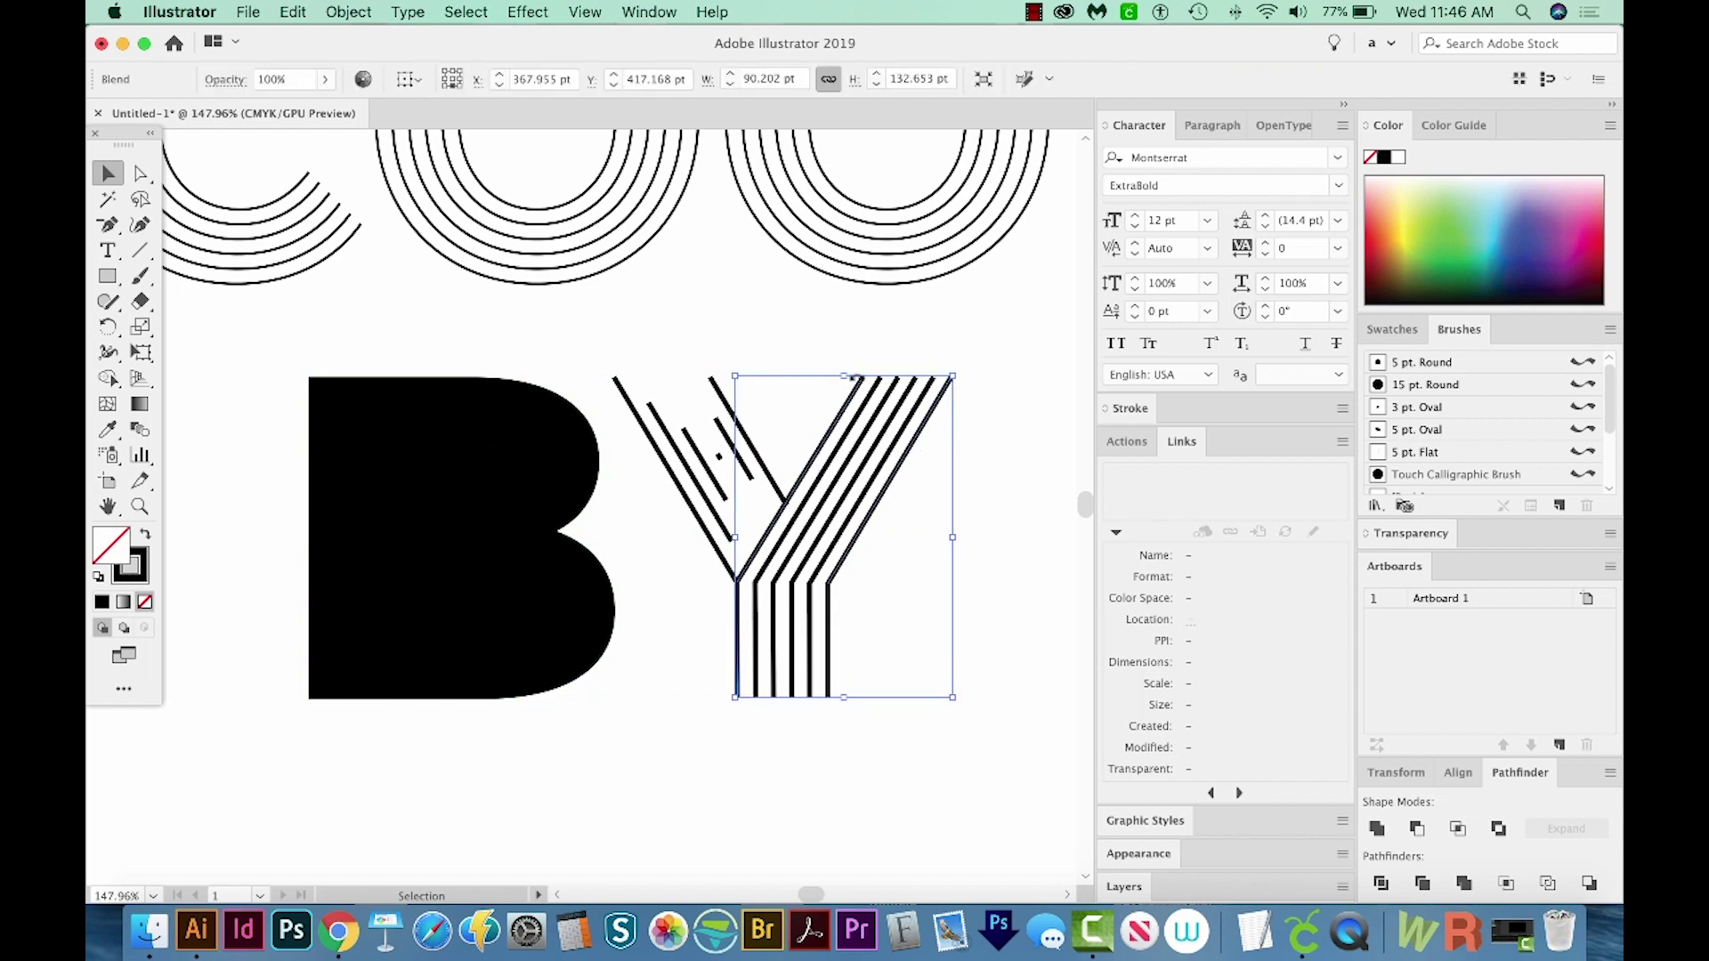
pyautogui.press('super+y')
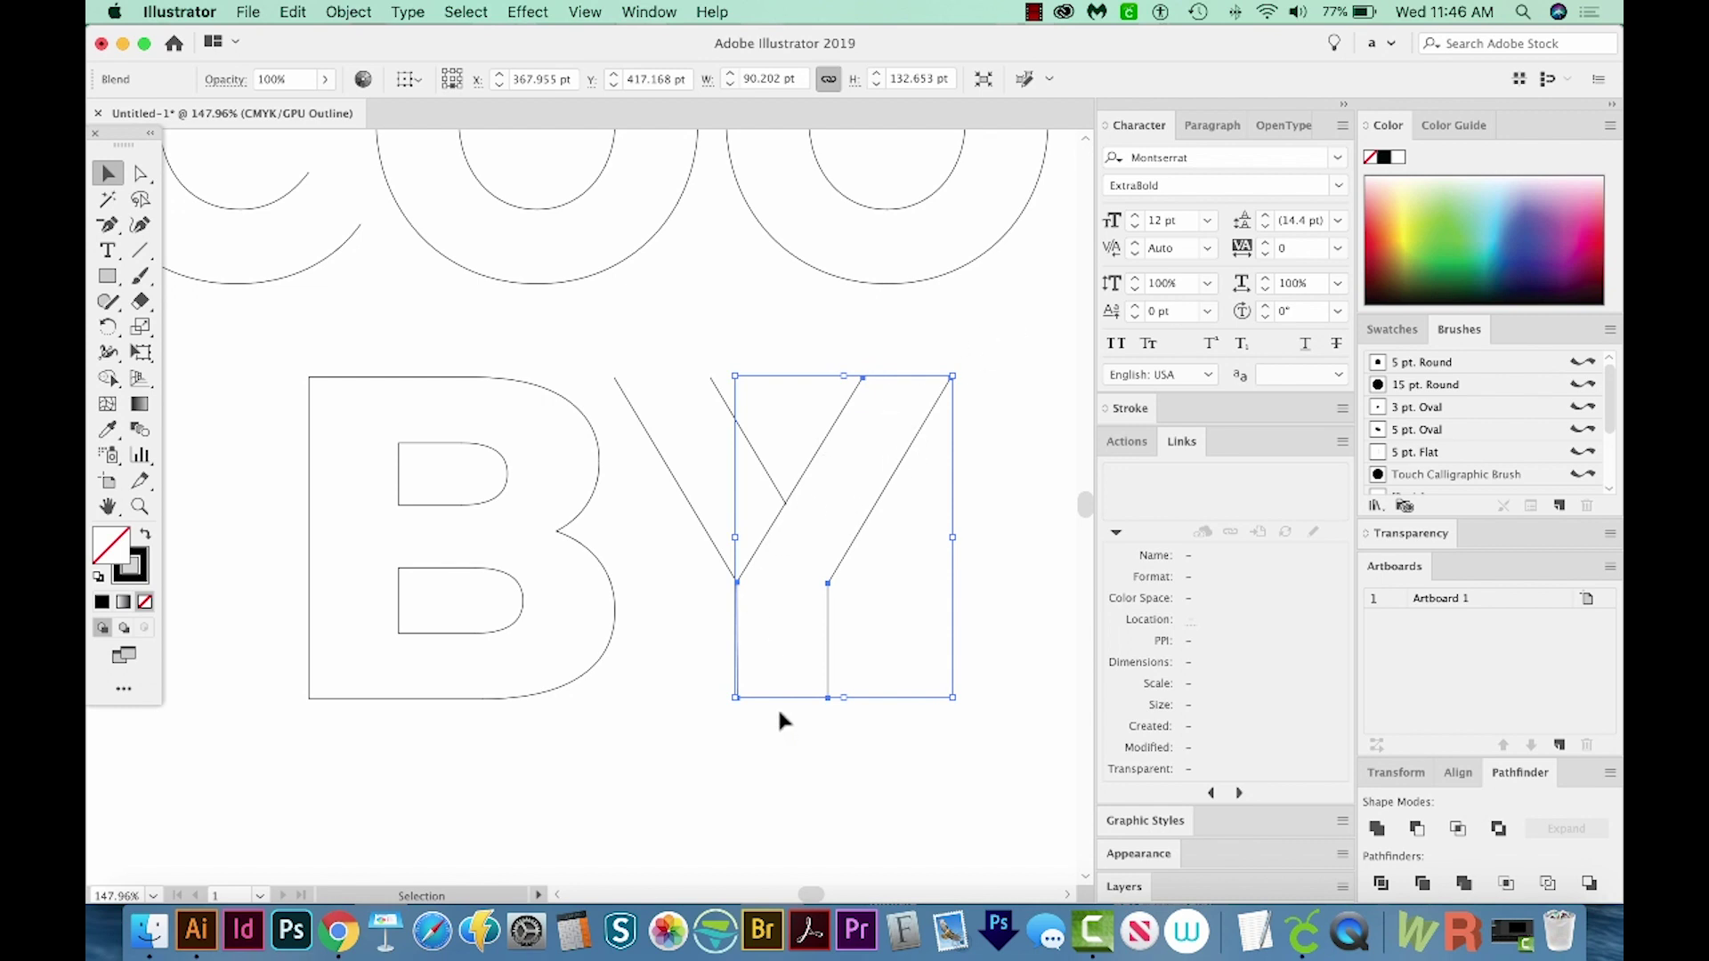
pyautogui.press('super+y')
pyautogui.click(840, 602)
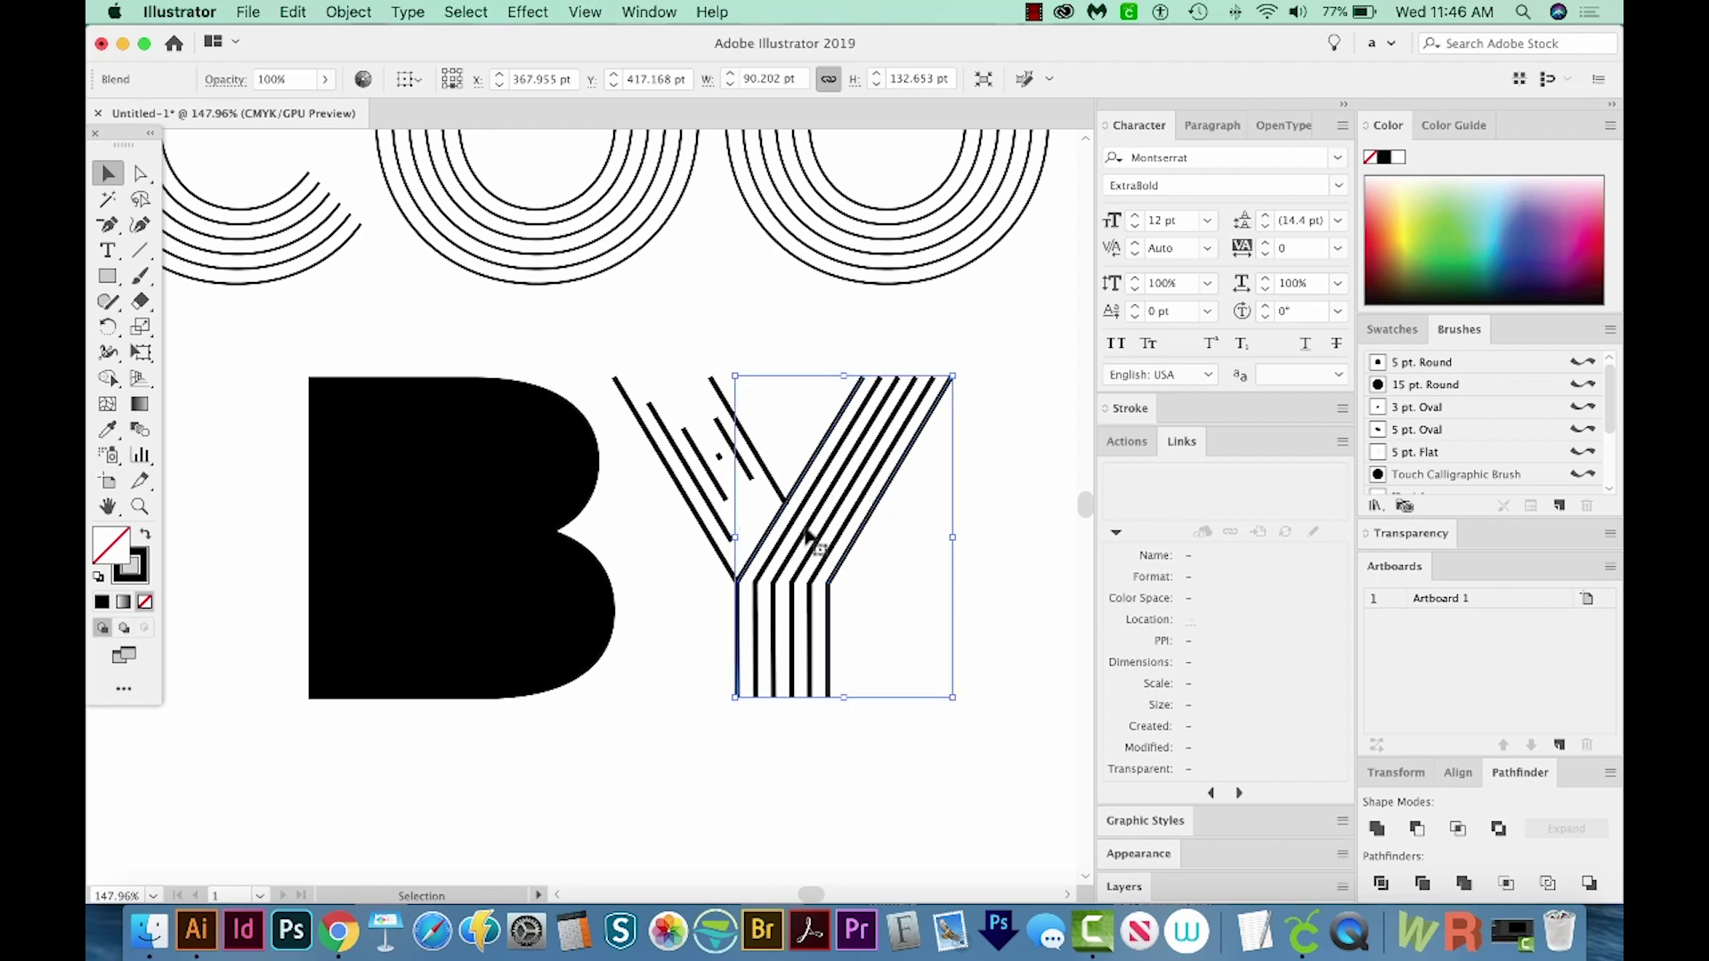
pyautogui.press('a')
pyautogui.press('super+shift+e')
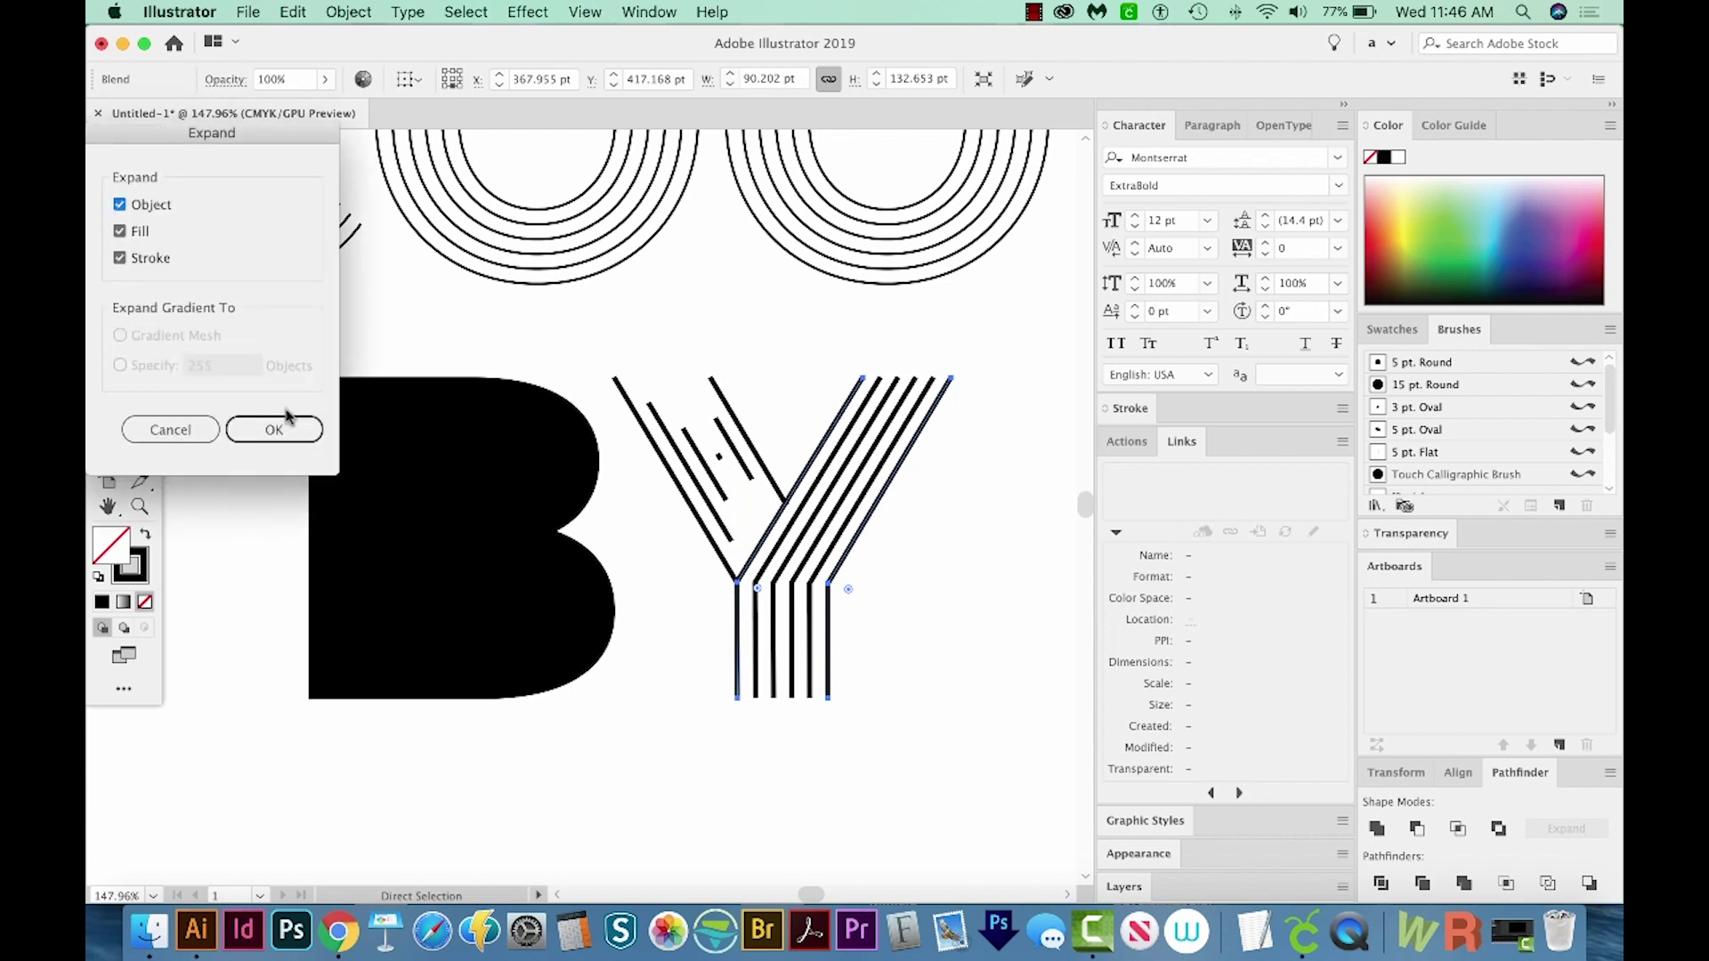
pyautogui.click(120, 258)
pyautogui.click(276, 431)
pyautogui.press('v')
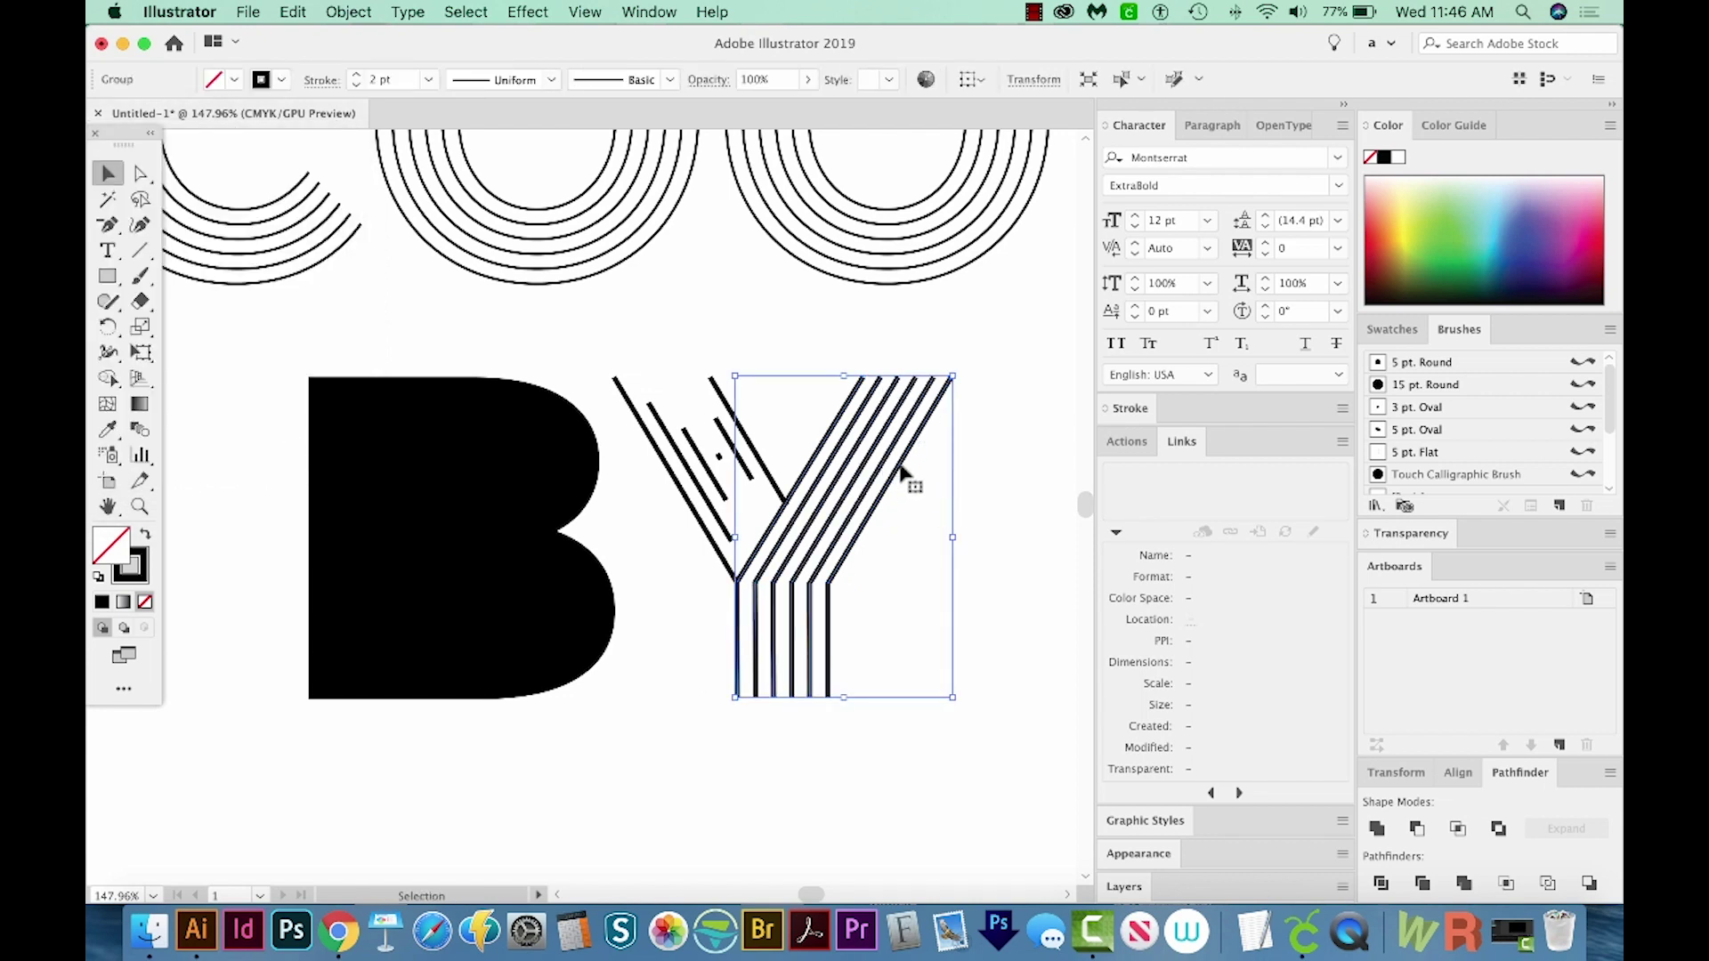
# Copy the six diagonal right arm segments of the expanded Y and paste the copy in front.
pyautogui.press('a')
pyautogui.press('super+y')
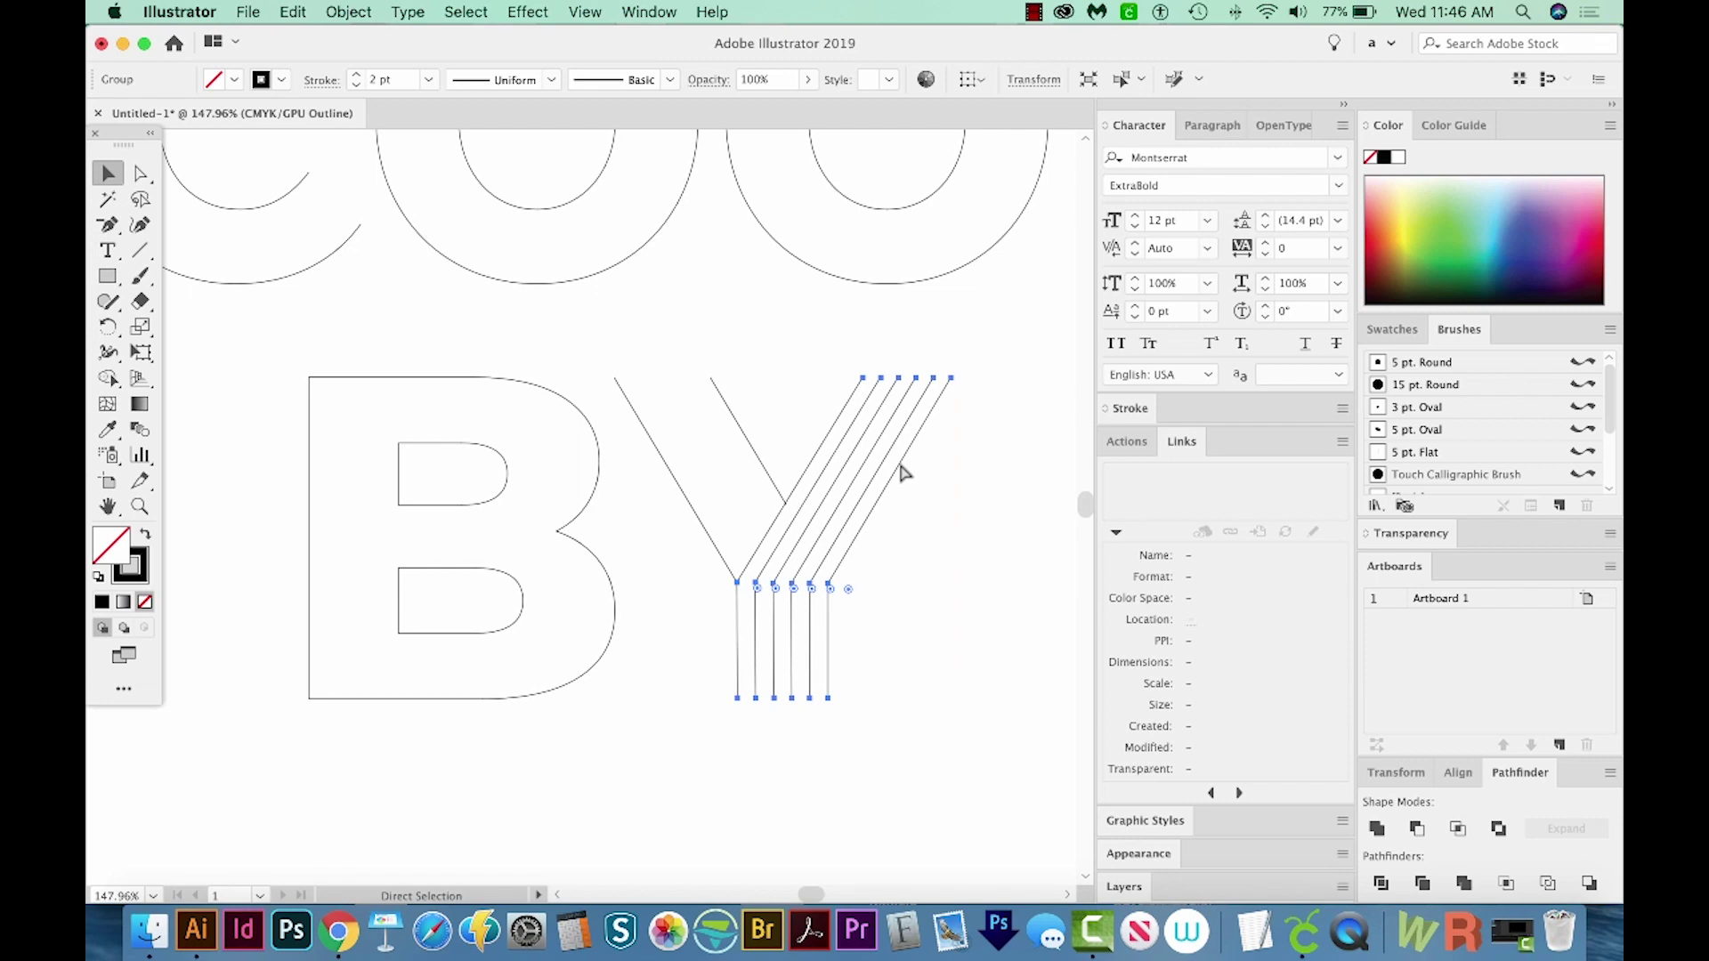
pyautogui.press('super+y')
pyautogui.click(822, 336)
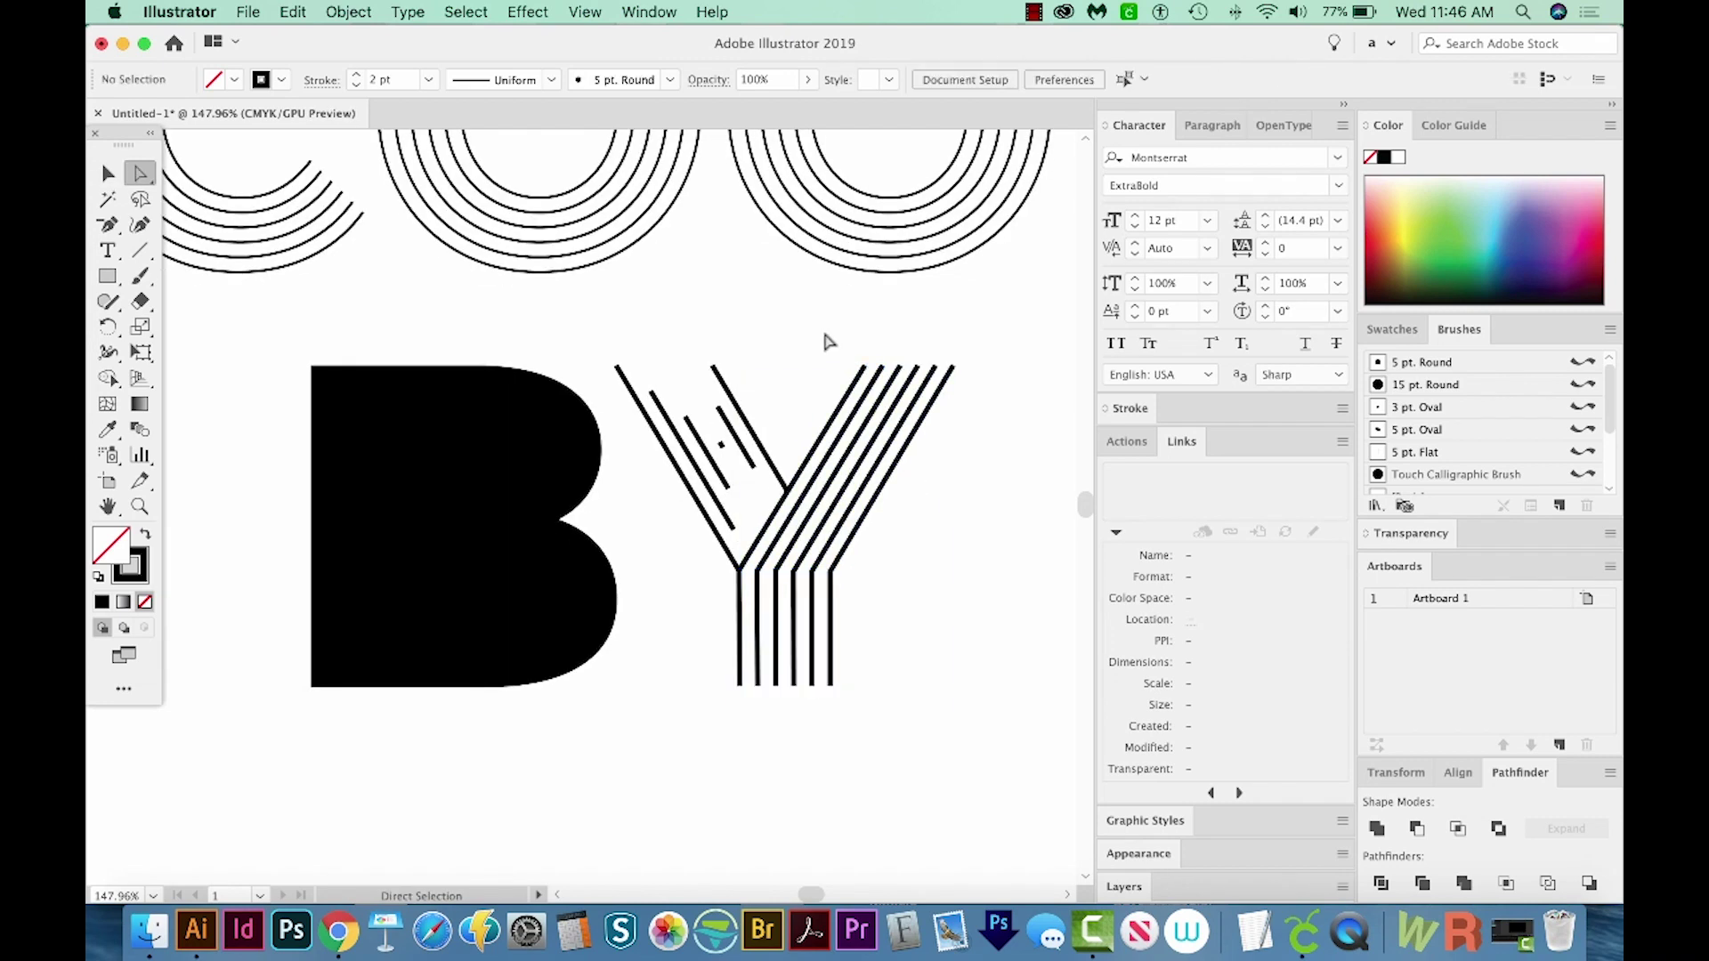
pyautogui.moveTo(975, 397); pyautogui.dragTo(974, 397)
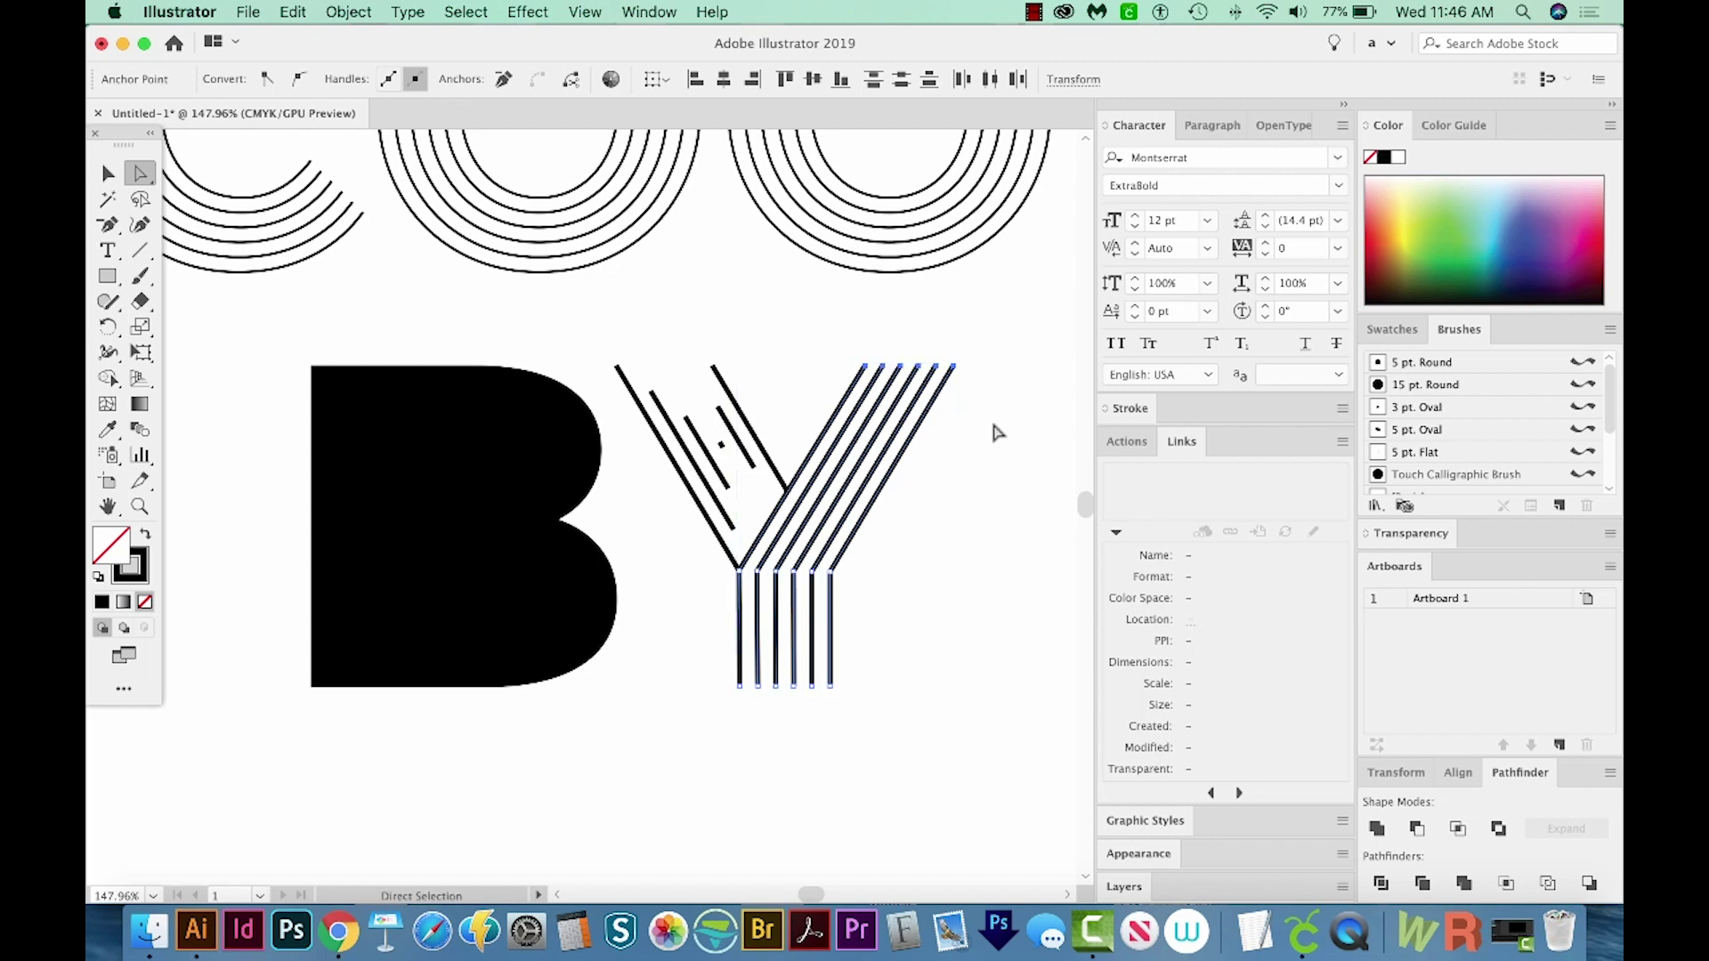
pyautogui.press('super+f')
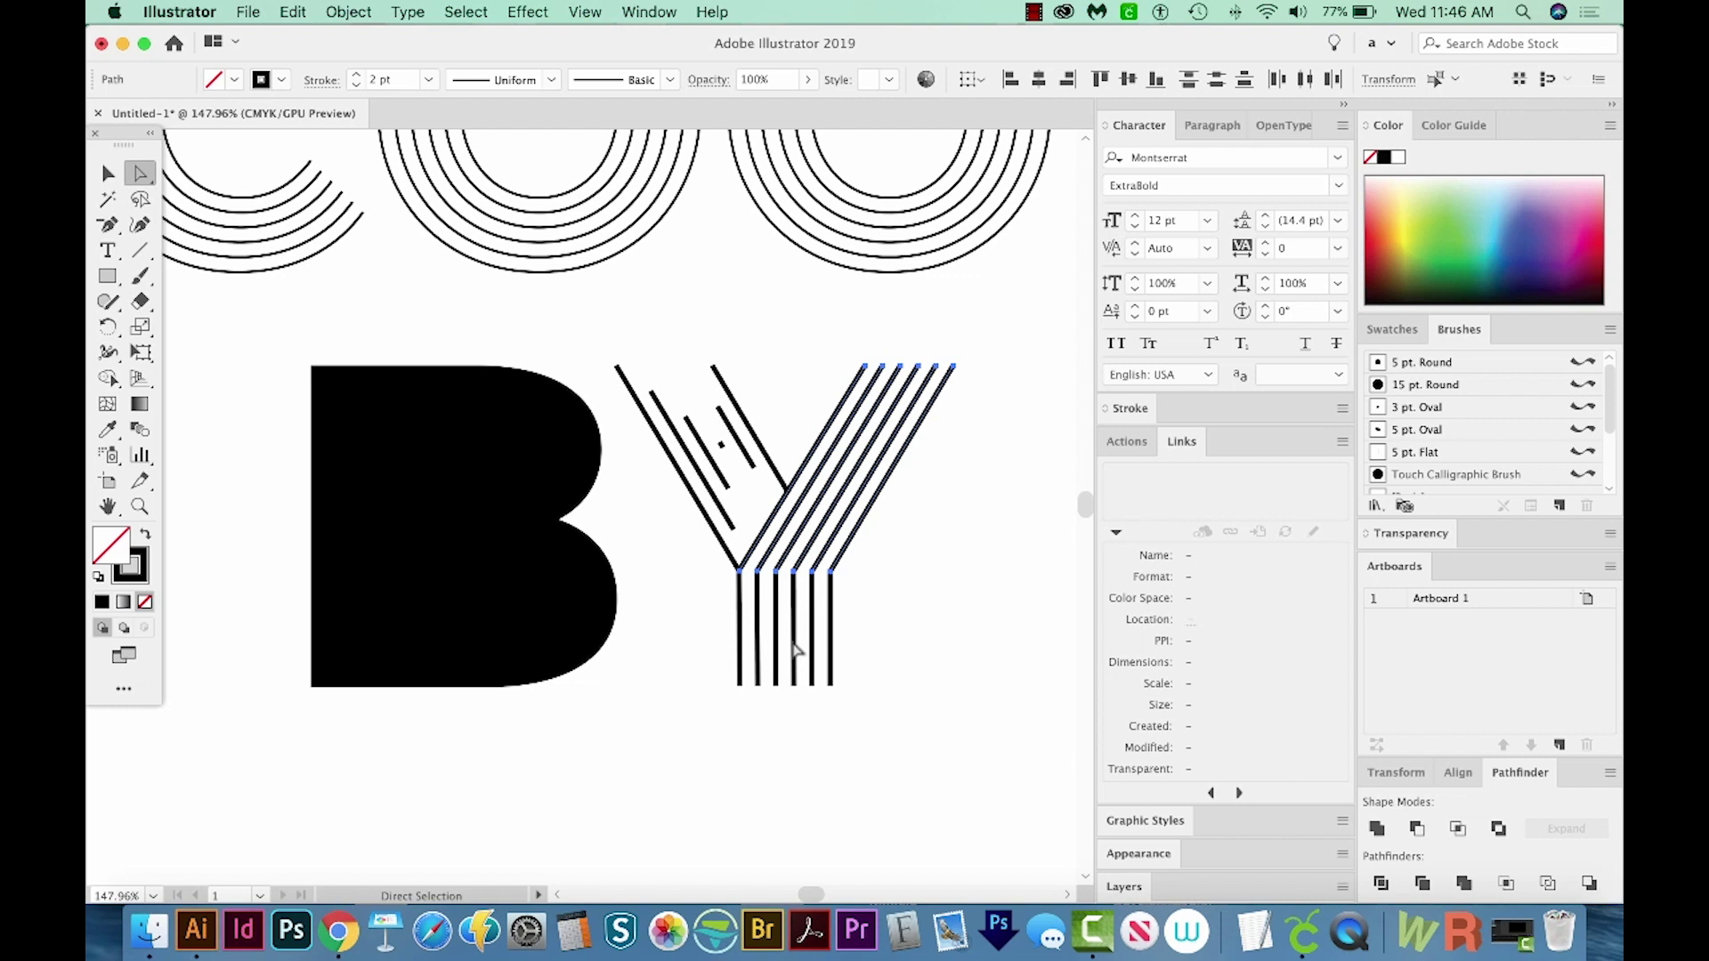
# Reflect the pasted arm lines across a vertical axis centred on the stem of the Y to form the left arm.
pyautogui.press('o')
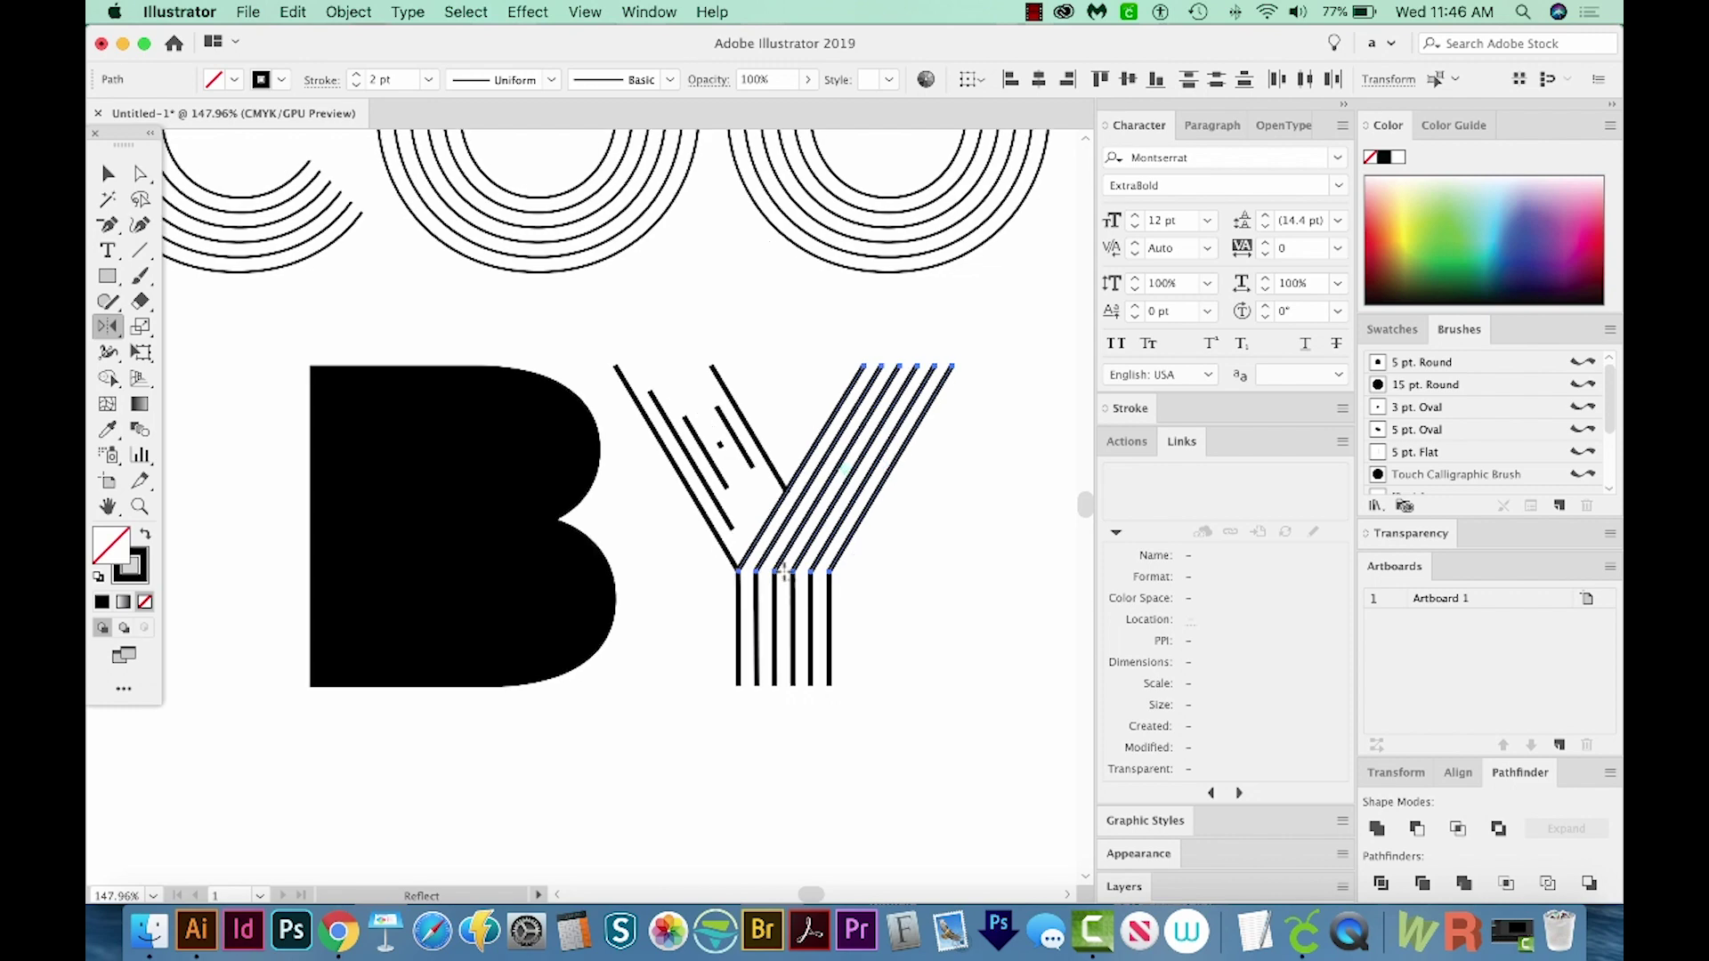
pyautogui.press('super+1')
pyautogui.keyDown('alt'); pyautogui.click(786, 573); pyautogui.keyUp('alt')
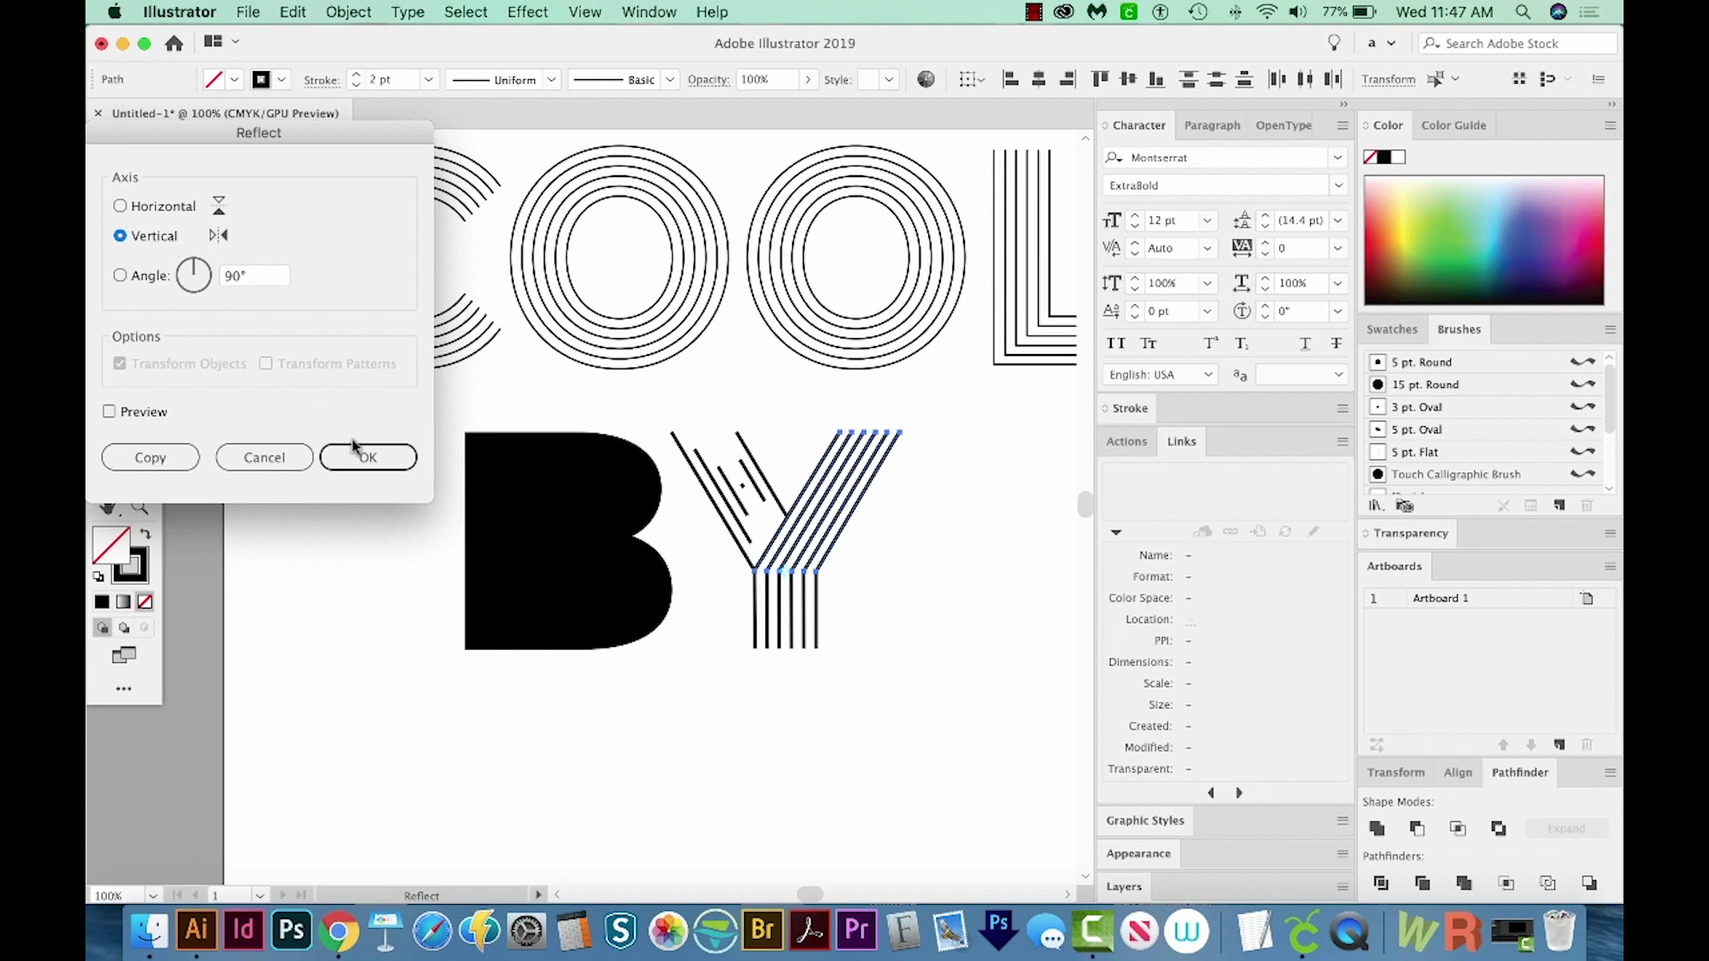
pyautogui.click(379, 456)
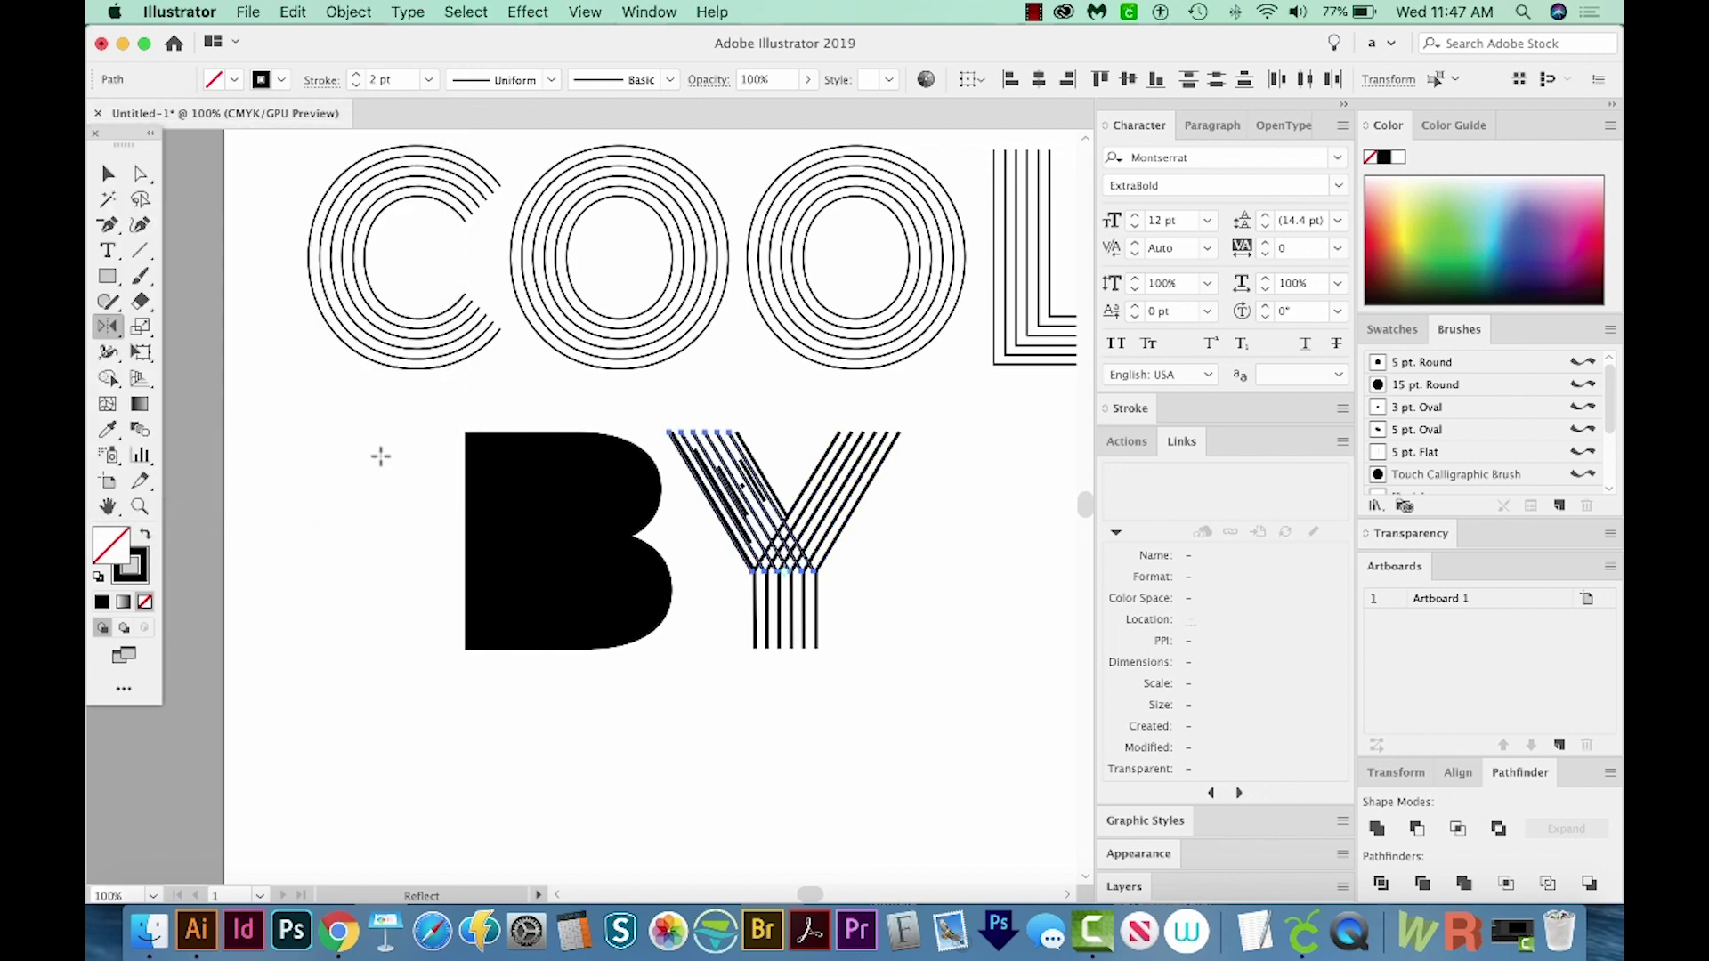
# Nudge the mirrored left arm lines of the Y rightward until their lower ends meet the tops of the stem lines.
pyautogui.press('z')
pyautogui.moveTo(571, 601); pyautogui.dragTo(940, 402)
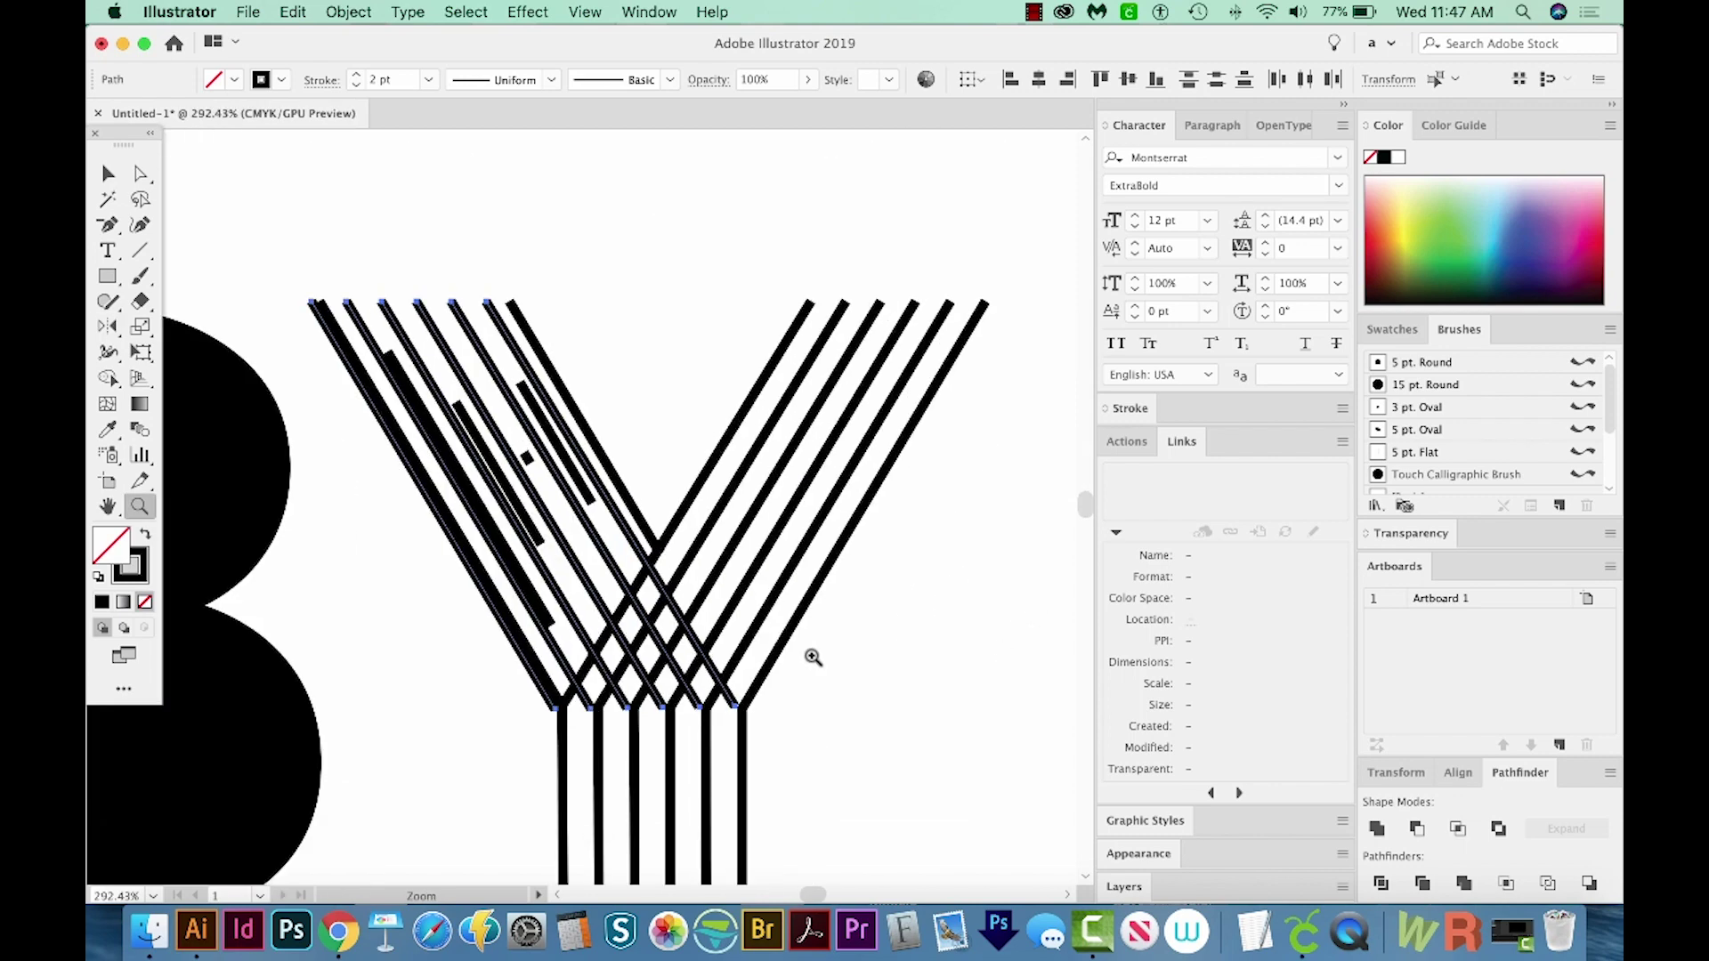
pyautogui.press('Right')
pyautogui.press('Right')
pyautogui.press('Right')
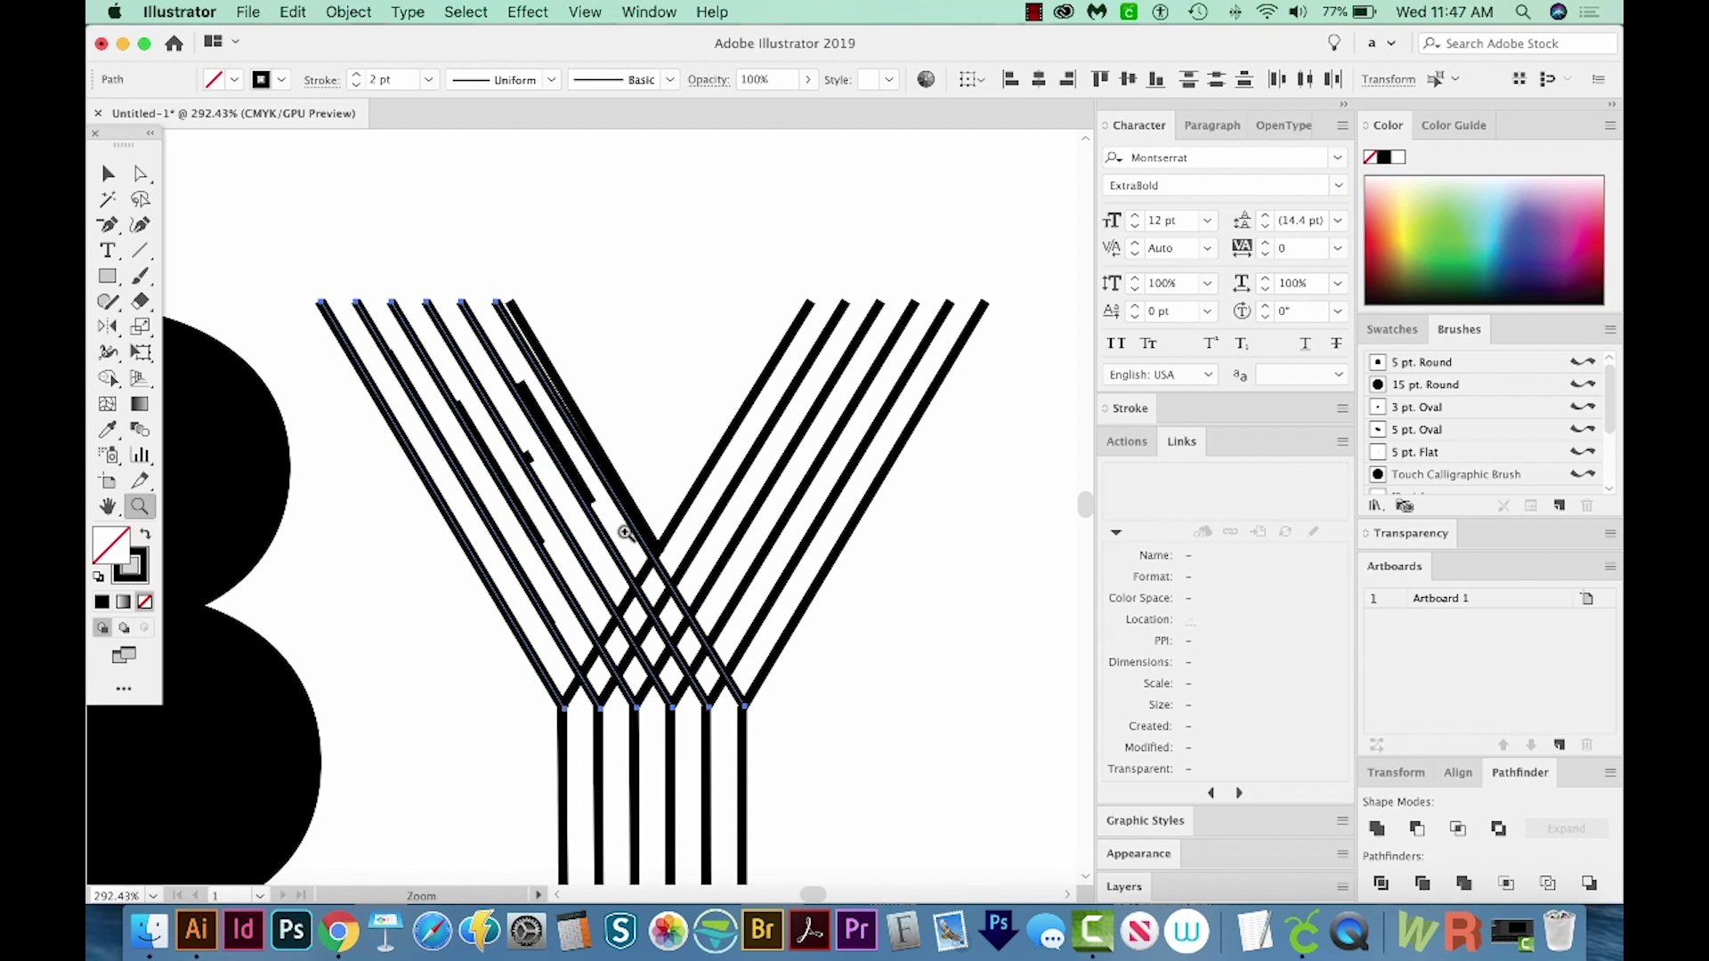
# Clear the stray line fragments beneath the left arm of the Y, keeping the six mirrored arm lines.
pyautogui.press('Delete')
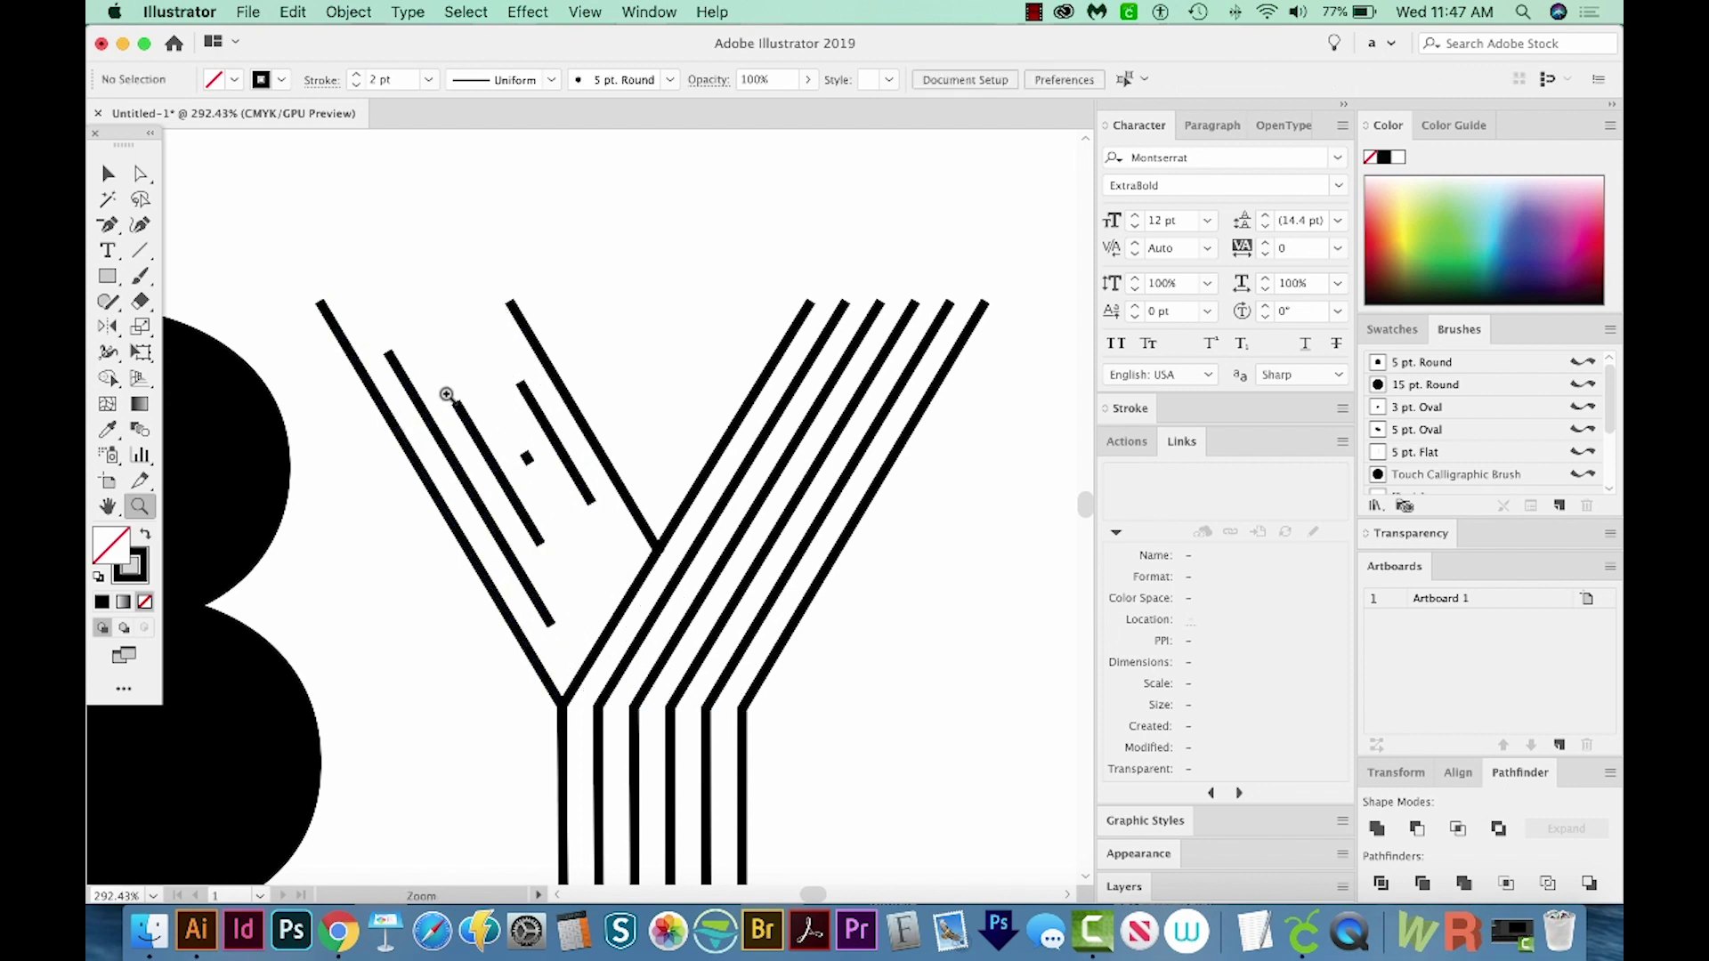
pyautogui.press('a')
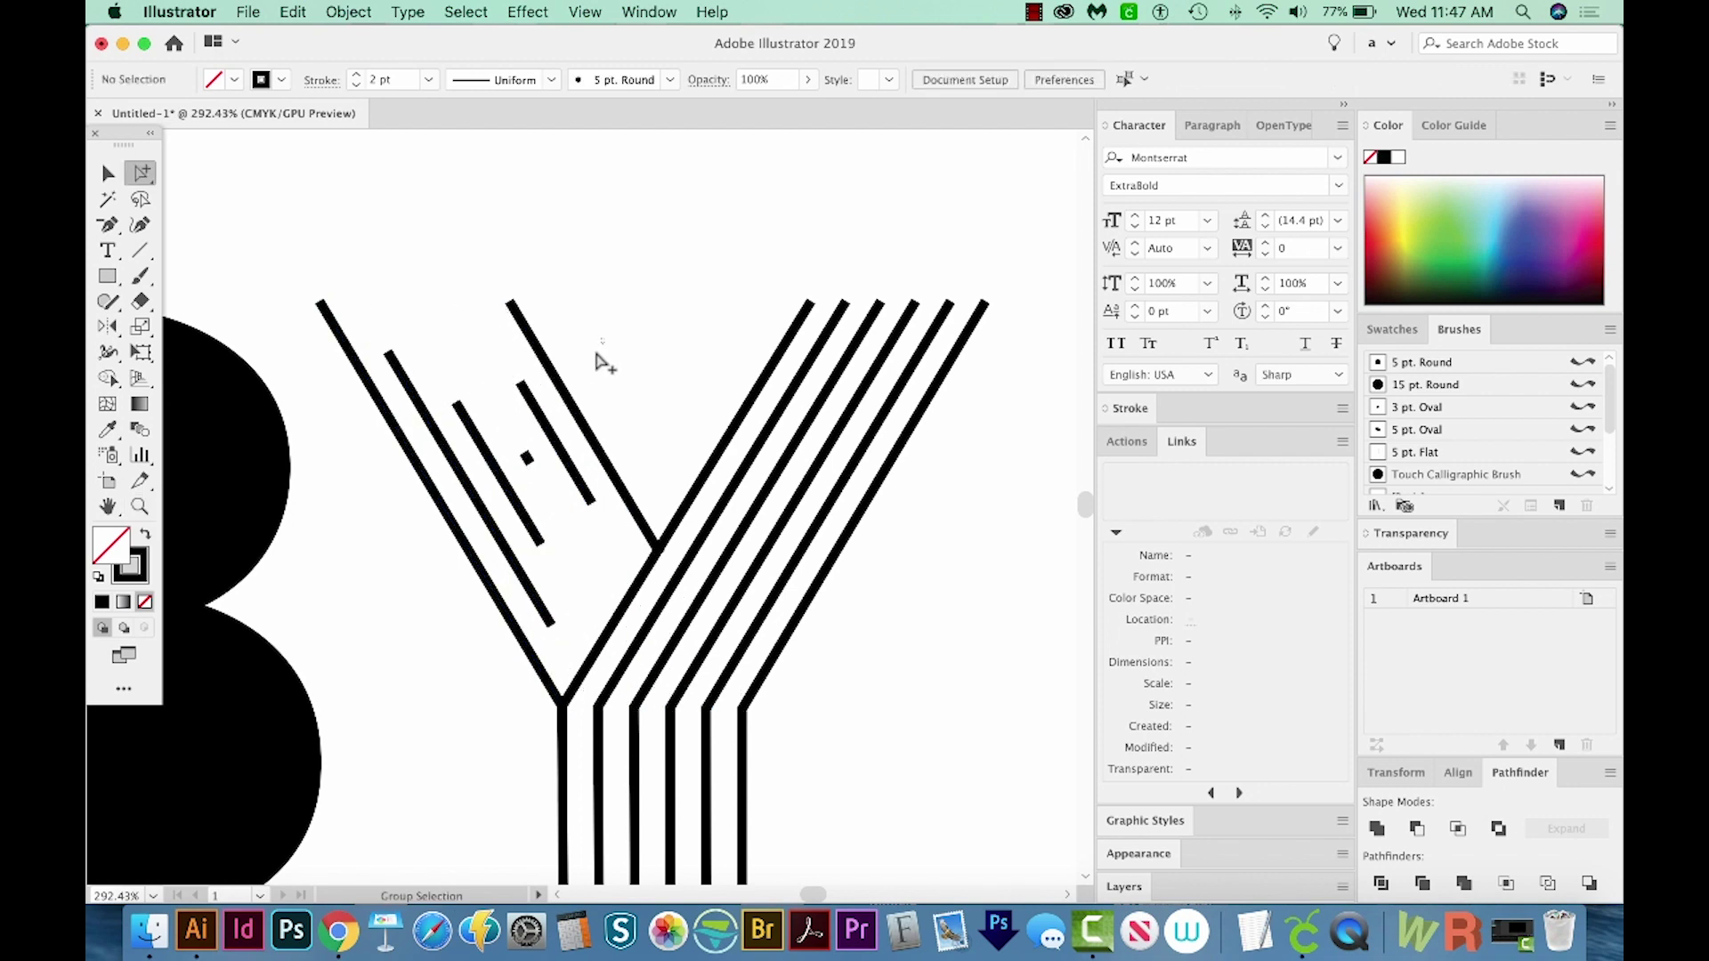
pyautogui.keyDown('alt'); pyautogui.click(411, 506); pyautogui.keyUp('alt')
pyautogui.press('Delete')
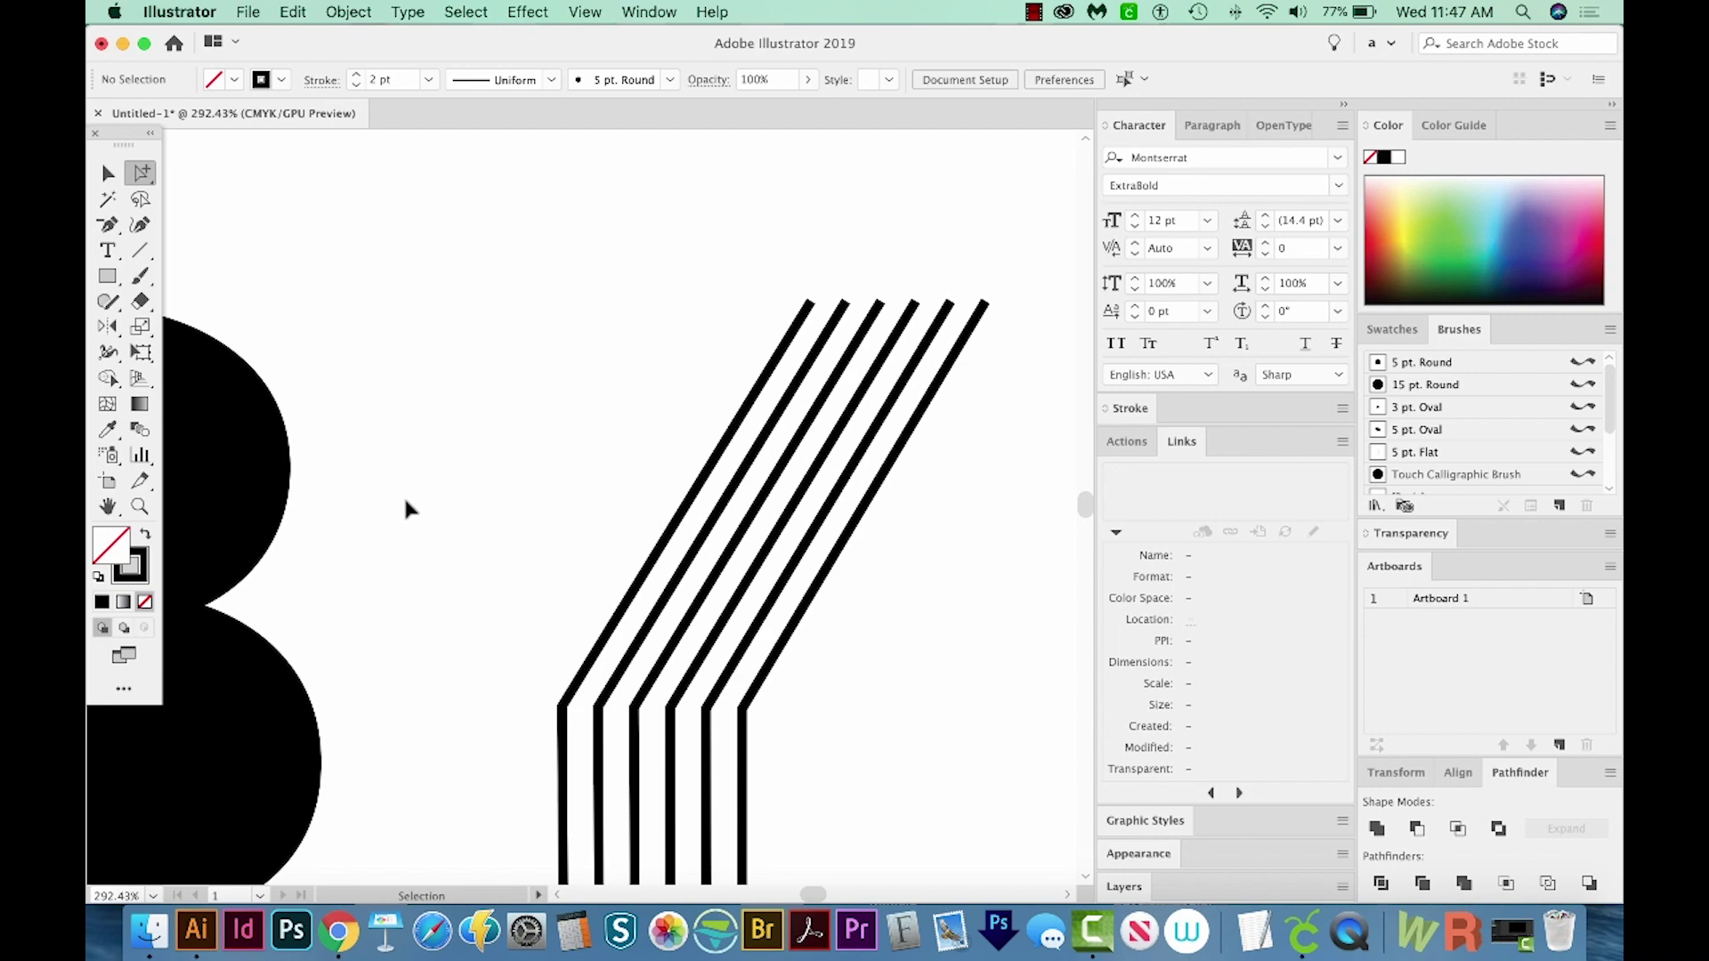
pyautogui.press('super+z')
# Select the leftmost stem-and-right-arm path of the Y as a whole path.
pyautogui.scroll(-5, 583, 534)
pyautogui.click(576, 530)
pyautogui.press('super+minus')
pyautogui.press('super+minus')
pyautogui.press('super+minus')
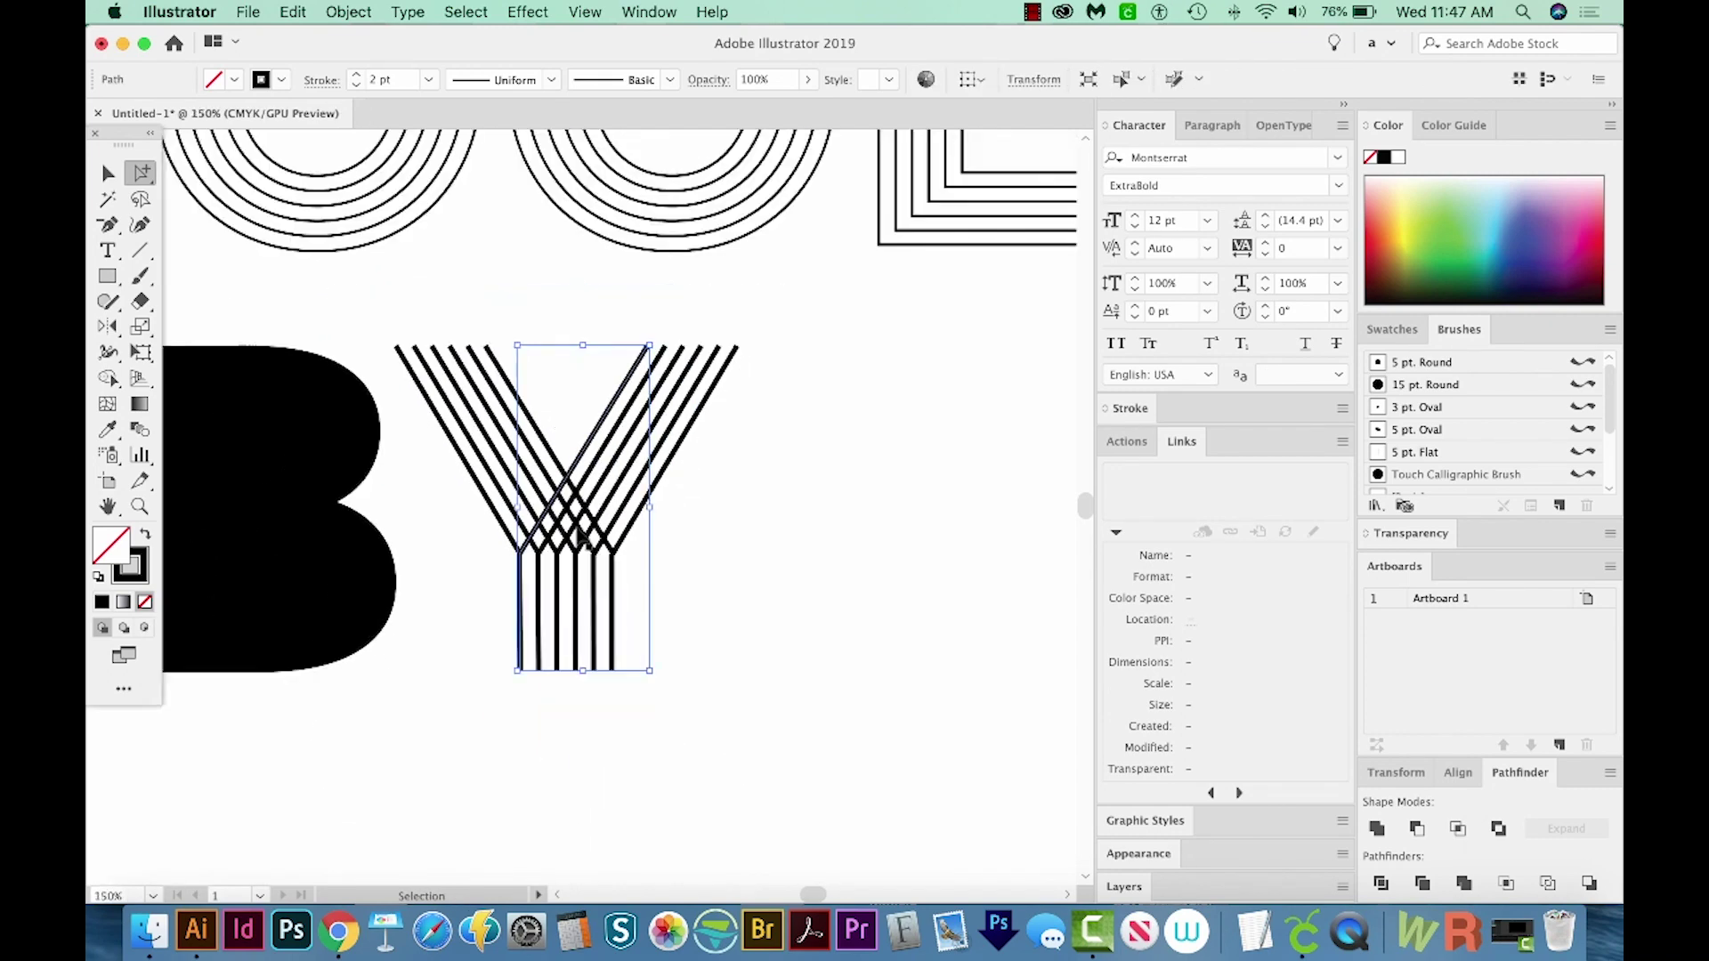
pyautogui.moveTo(624, 507); pyautogui.dragTo(677, 647)
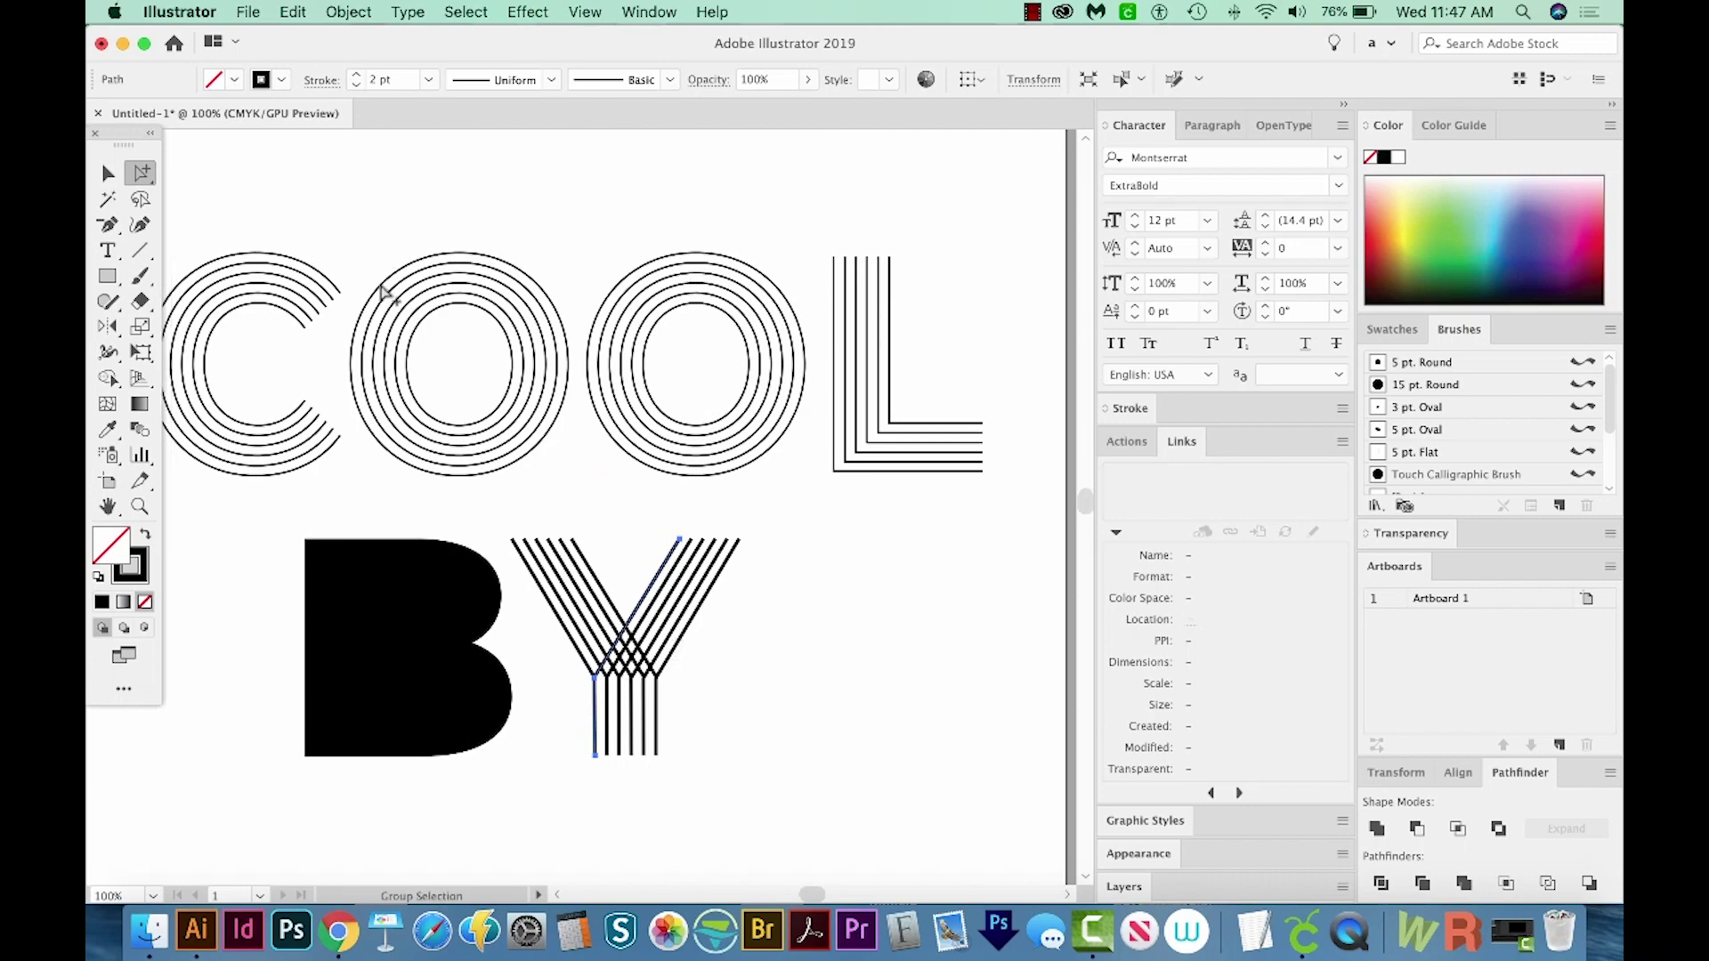
pyautogui.moveTo(757, 543); pyautogui.dragTo(789, 531)
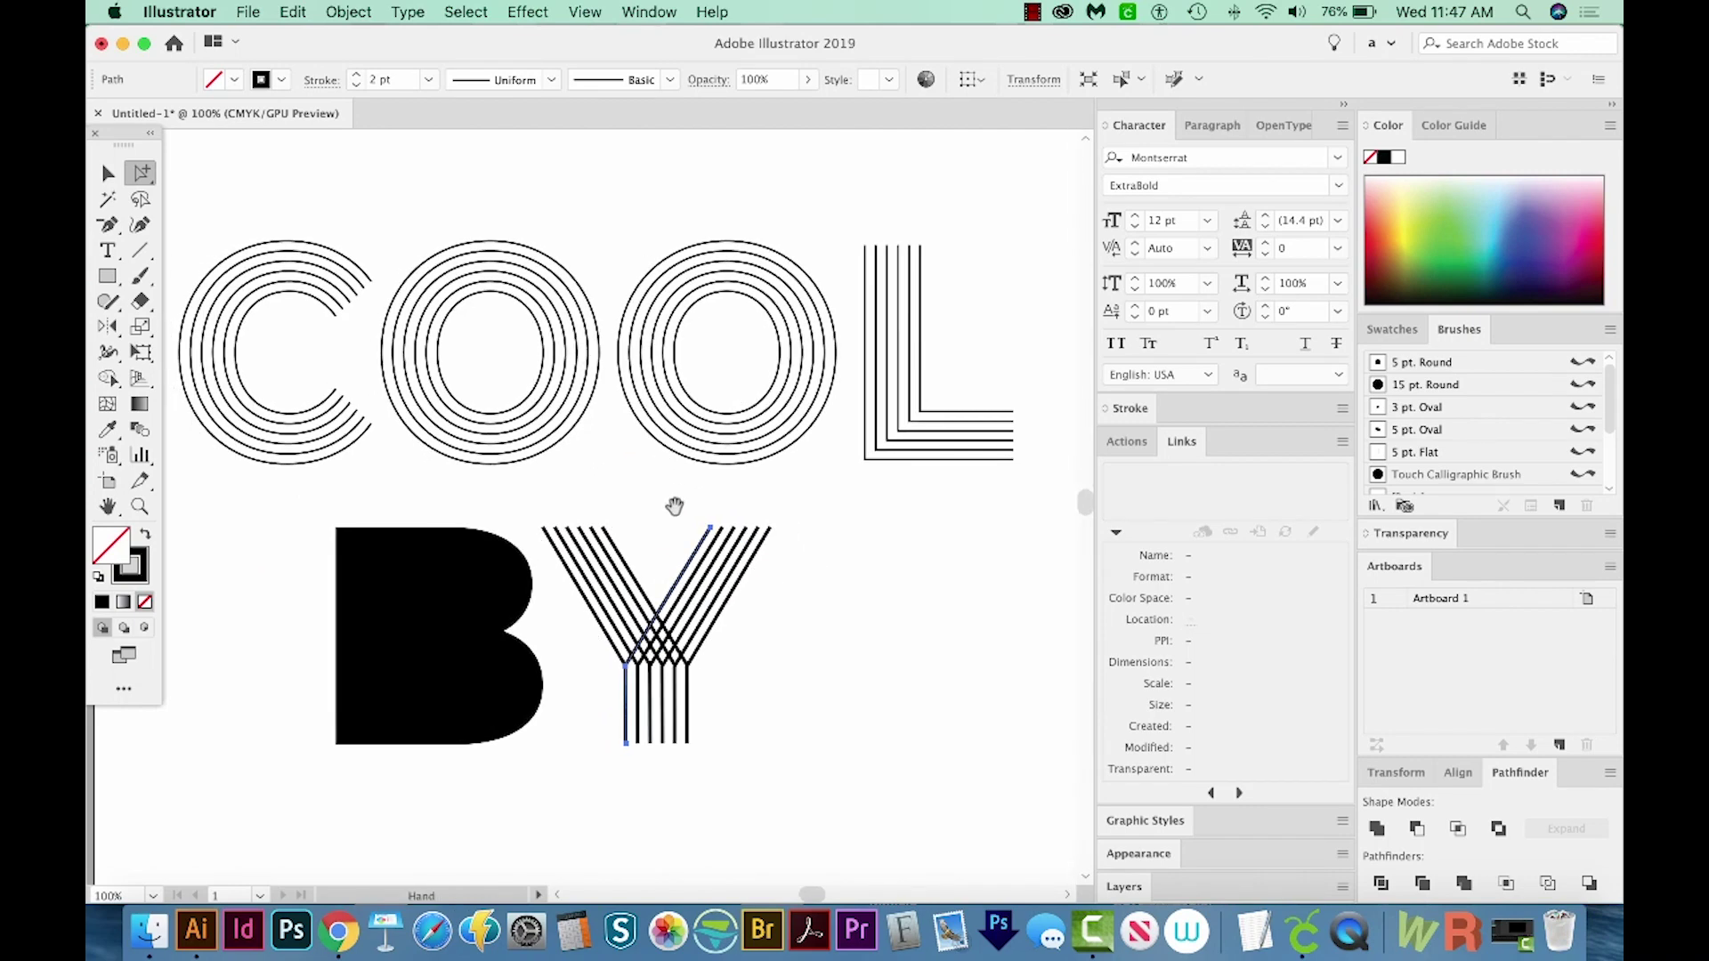
pyautogui.press('z')
pyautogui.moveTo(730, 420); pyautogui.dragTo(714, 807)
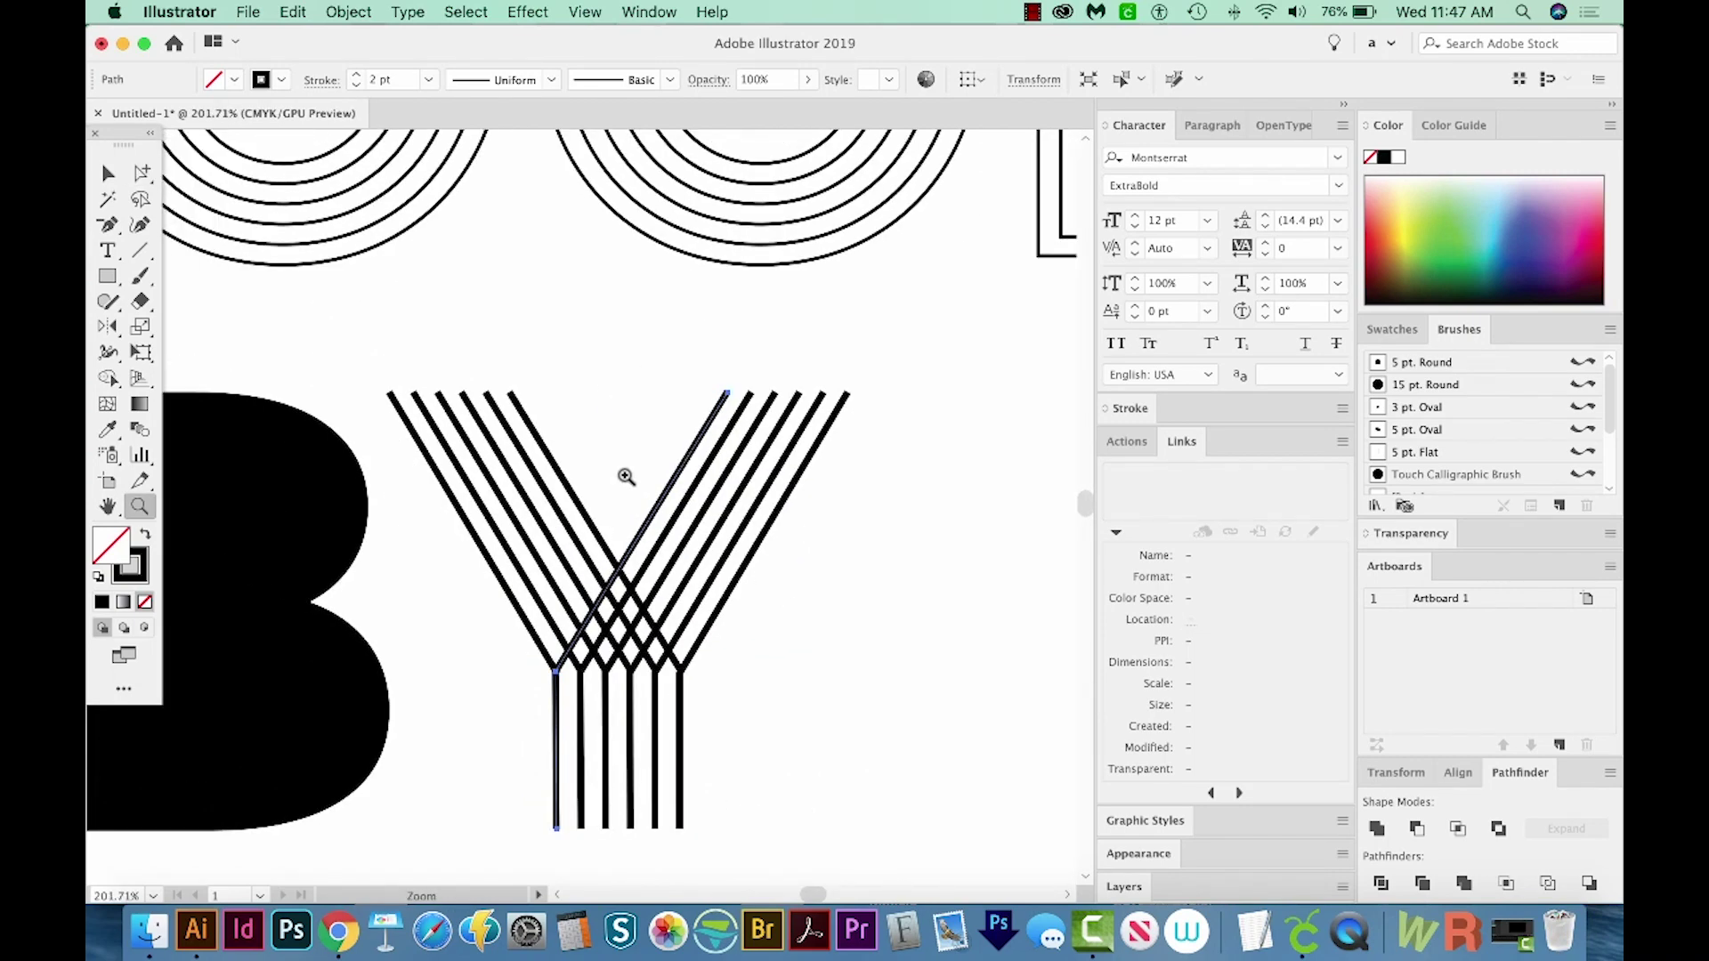
pyautogui.press('super+shift+a')
pyautogui.press('a')
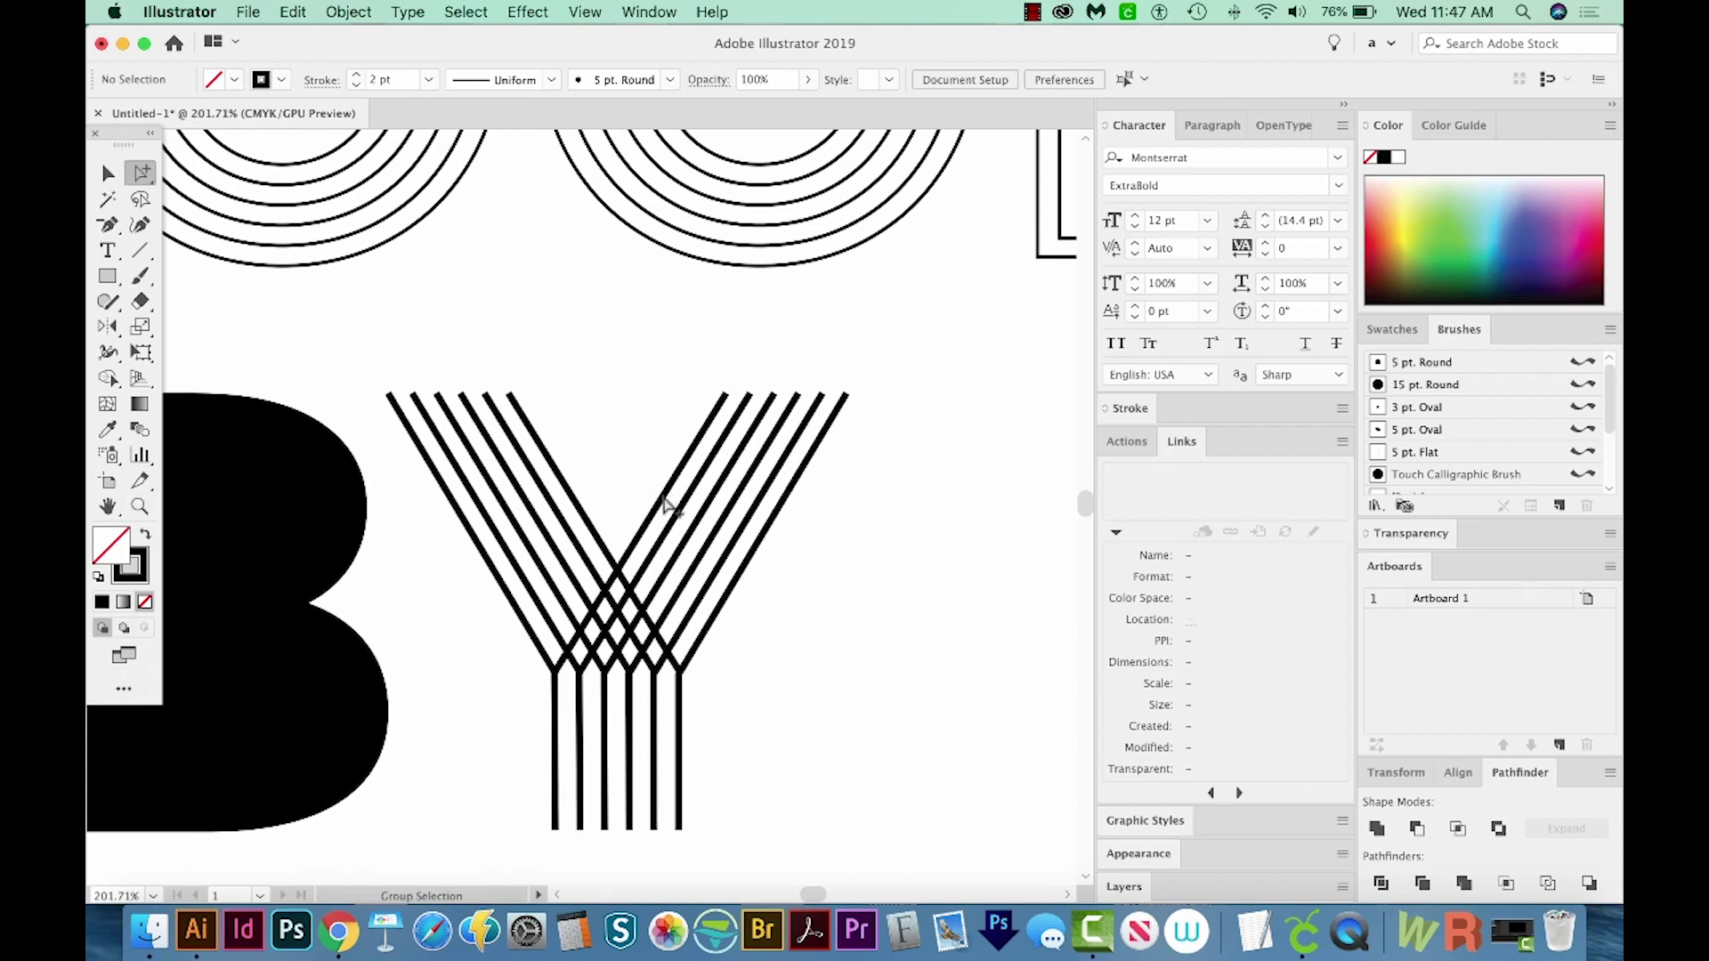
pyautogui.press('alt')
pyautogui.click(663, 501)
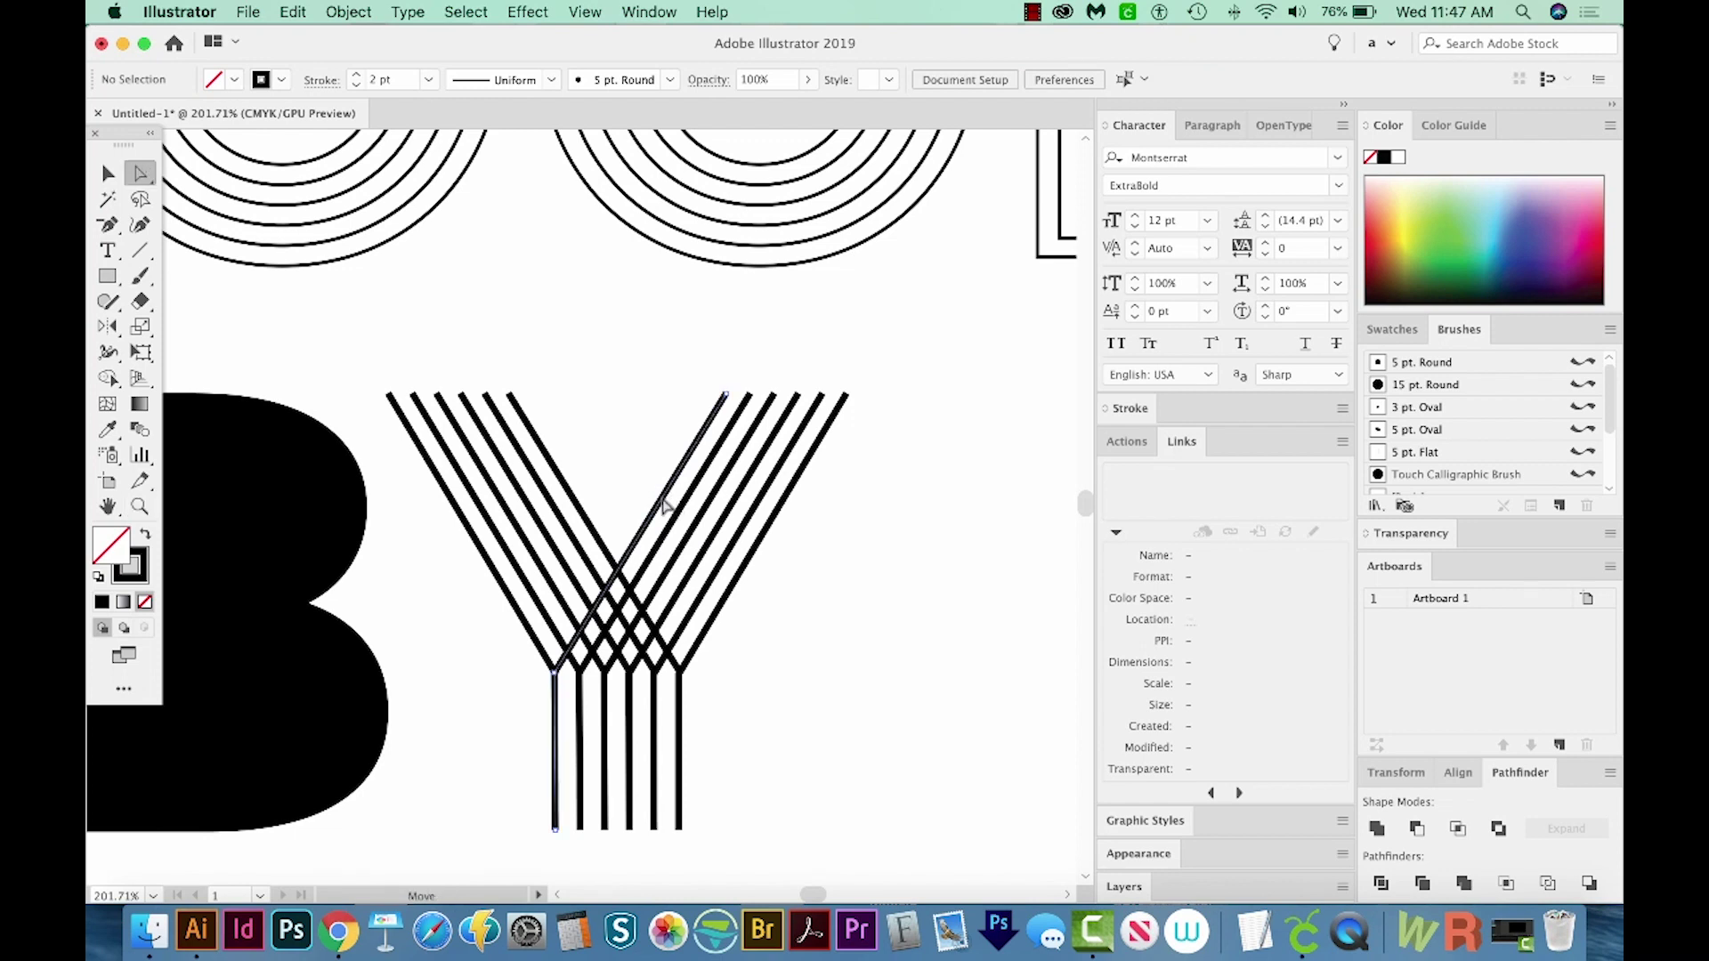
pyautogui.press('super+shift+a')
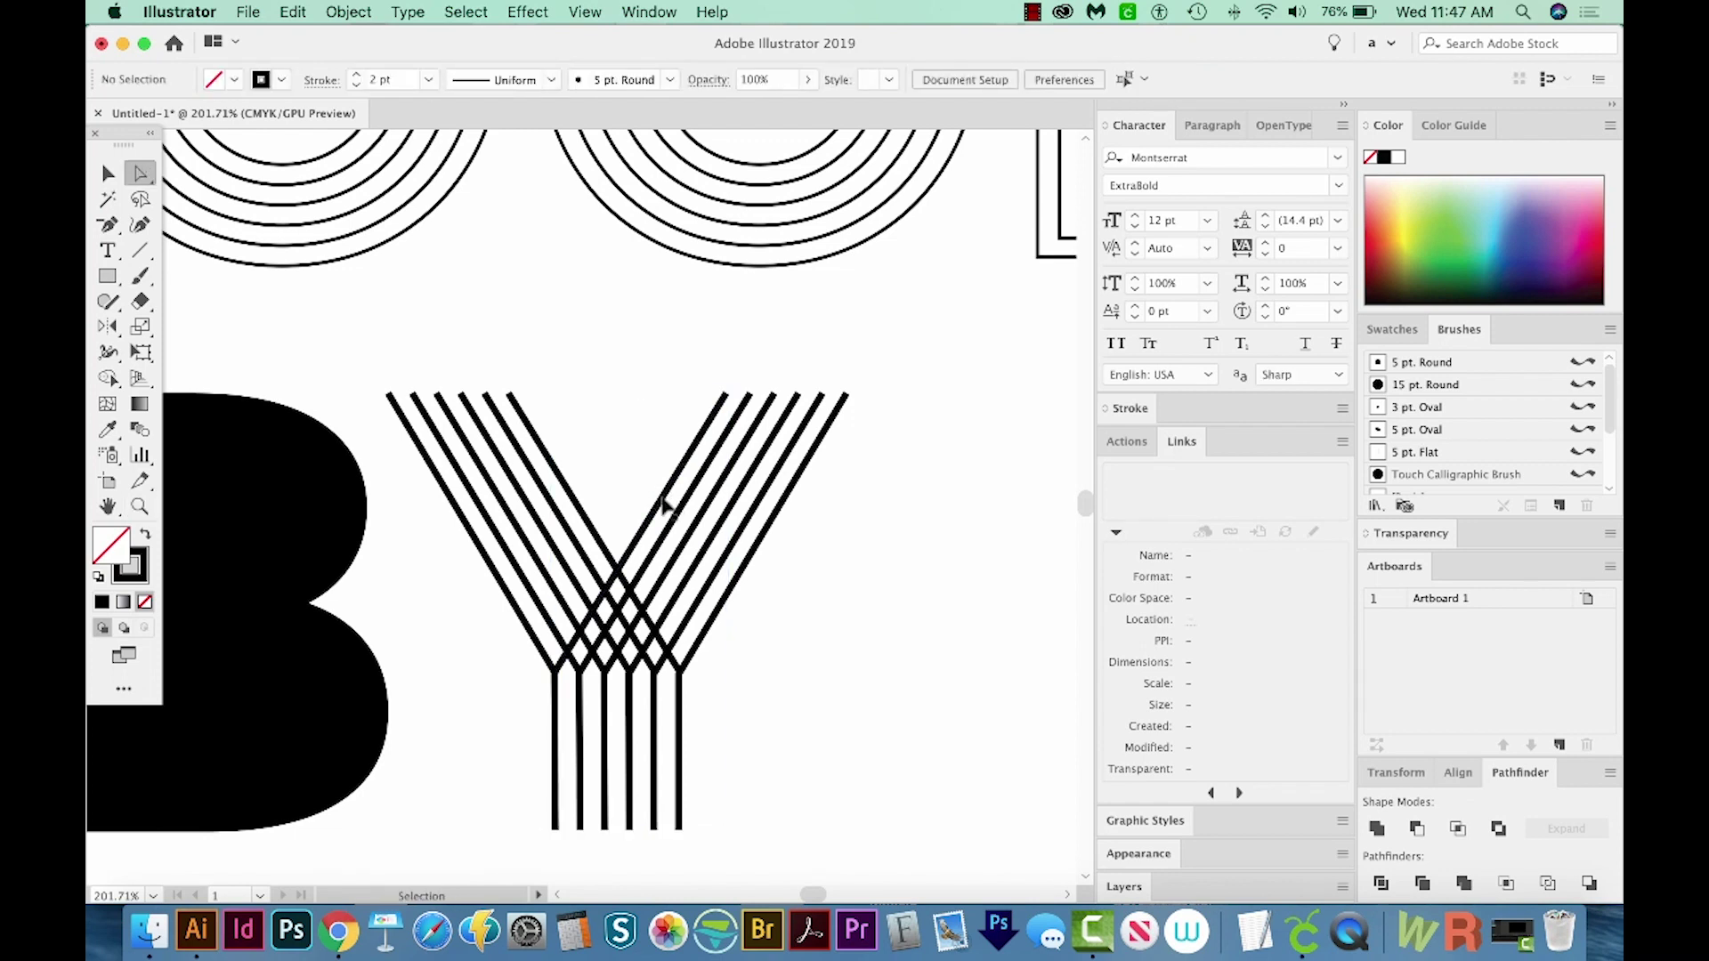
pyautogui.click(657, 504)
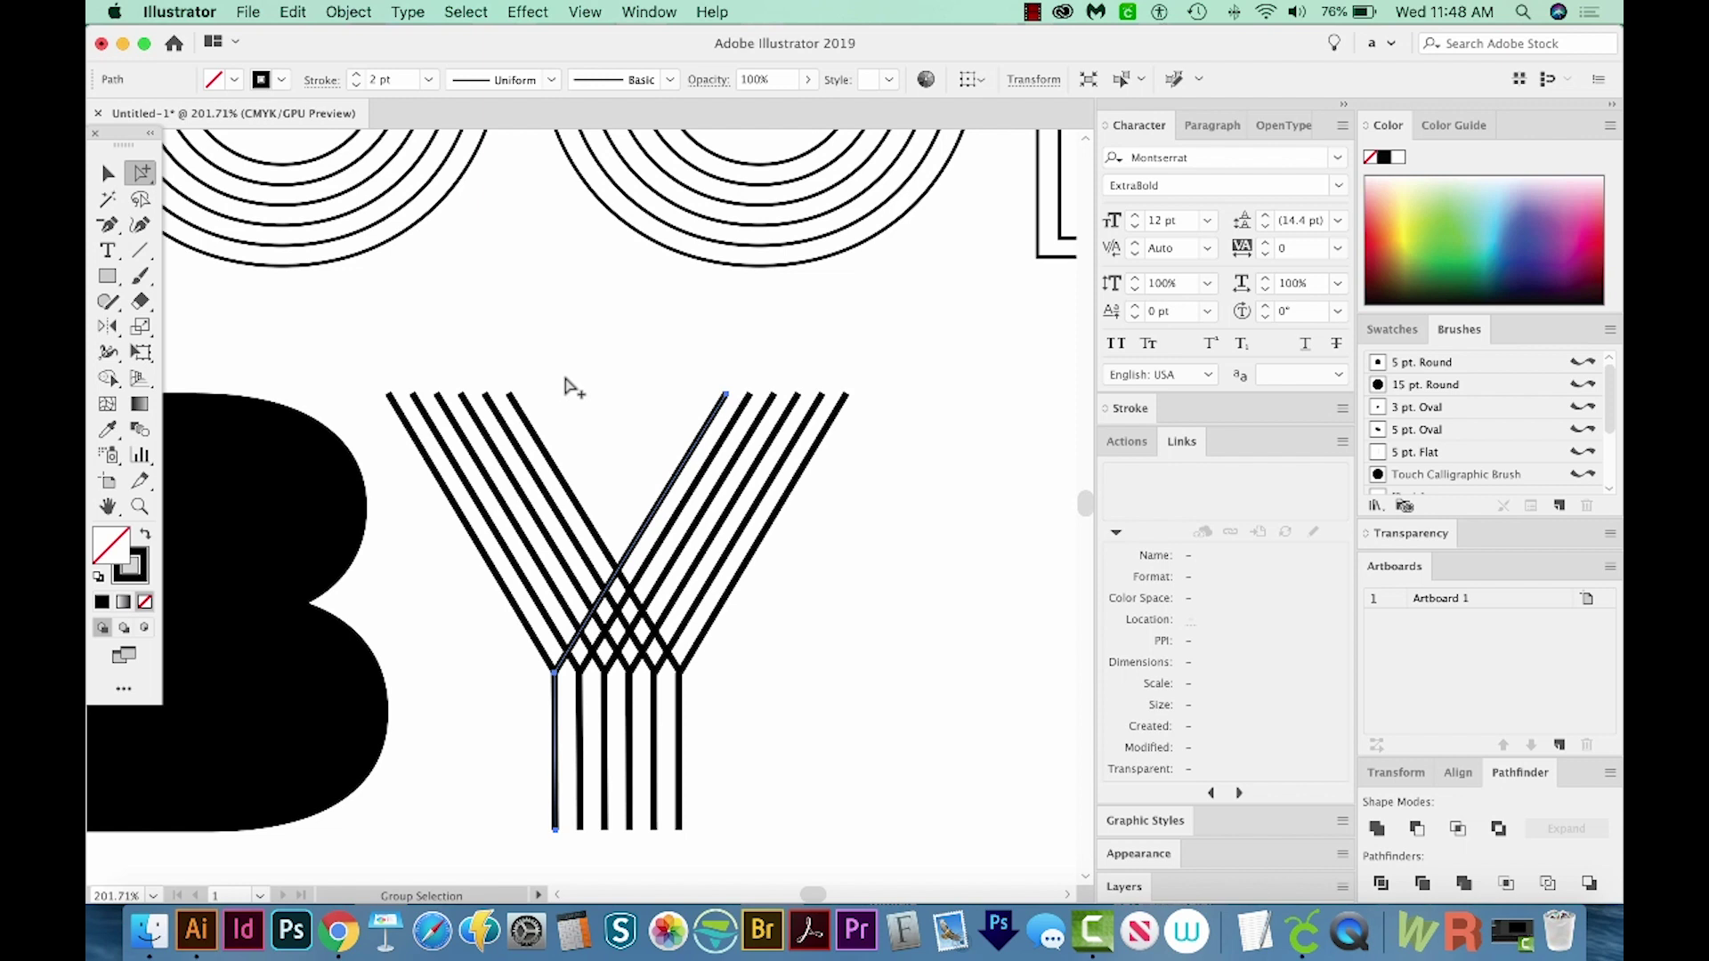
pyautogui.press('super+j')
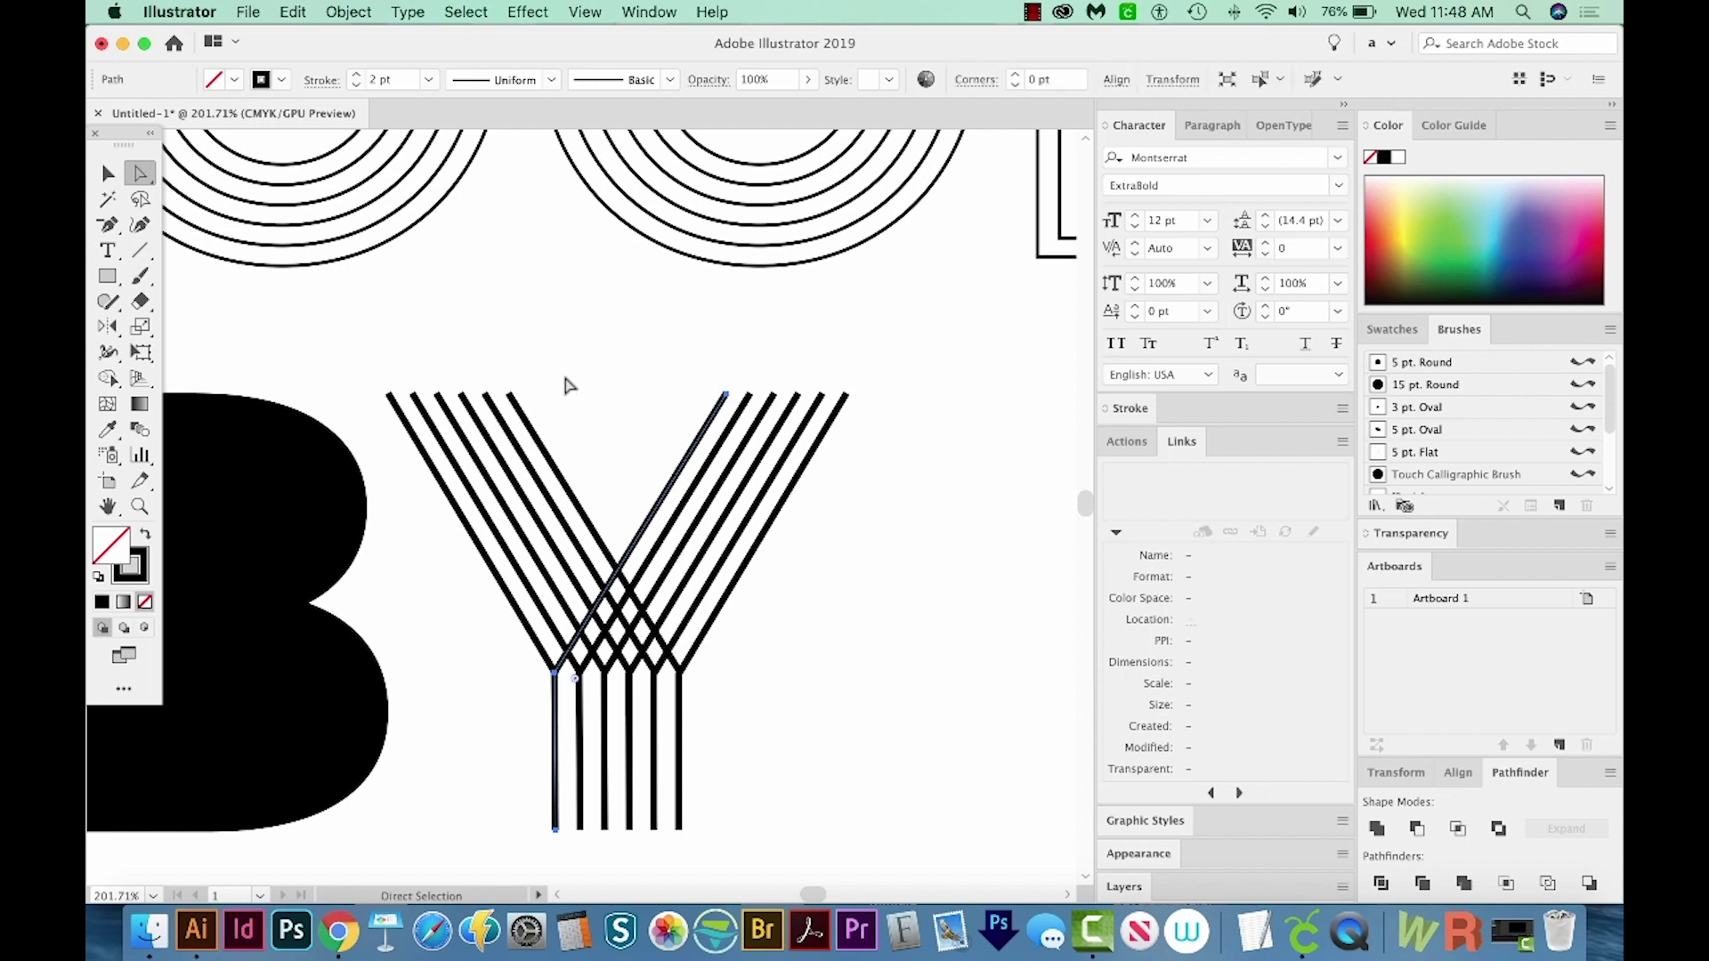
# Add the left arm lines to the selection and erase their portions crossing past the leftmost Y path with the Shape Builder tool.
pyautogui.moveTo(139, 172); pyautogui.dragTo(227, 198)
pyautogui.moveTo(565, 368); pyautogui.dragTo(429, 511)
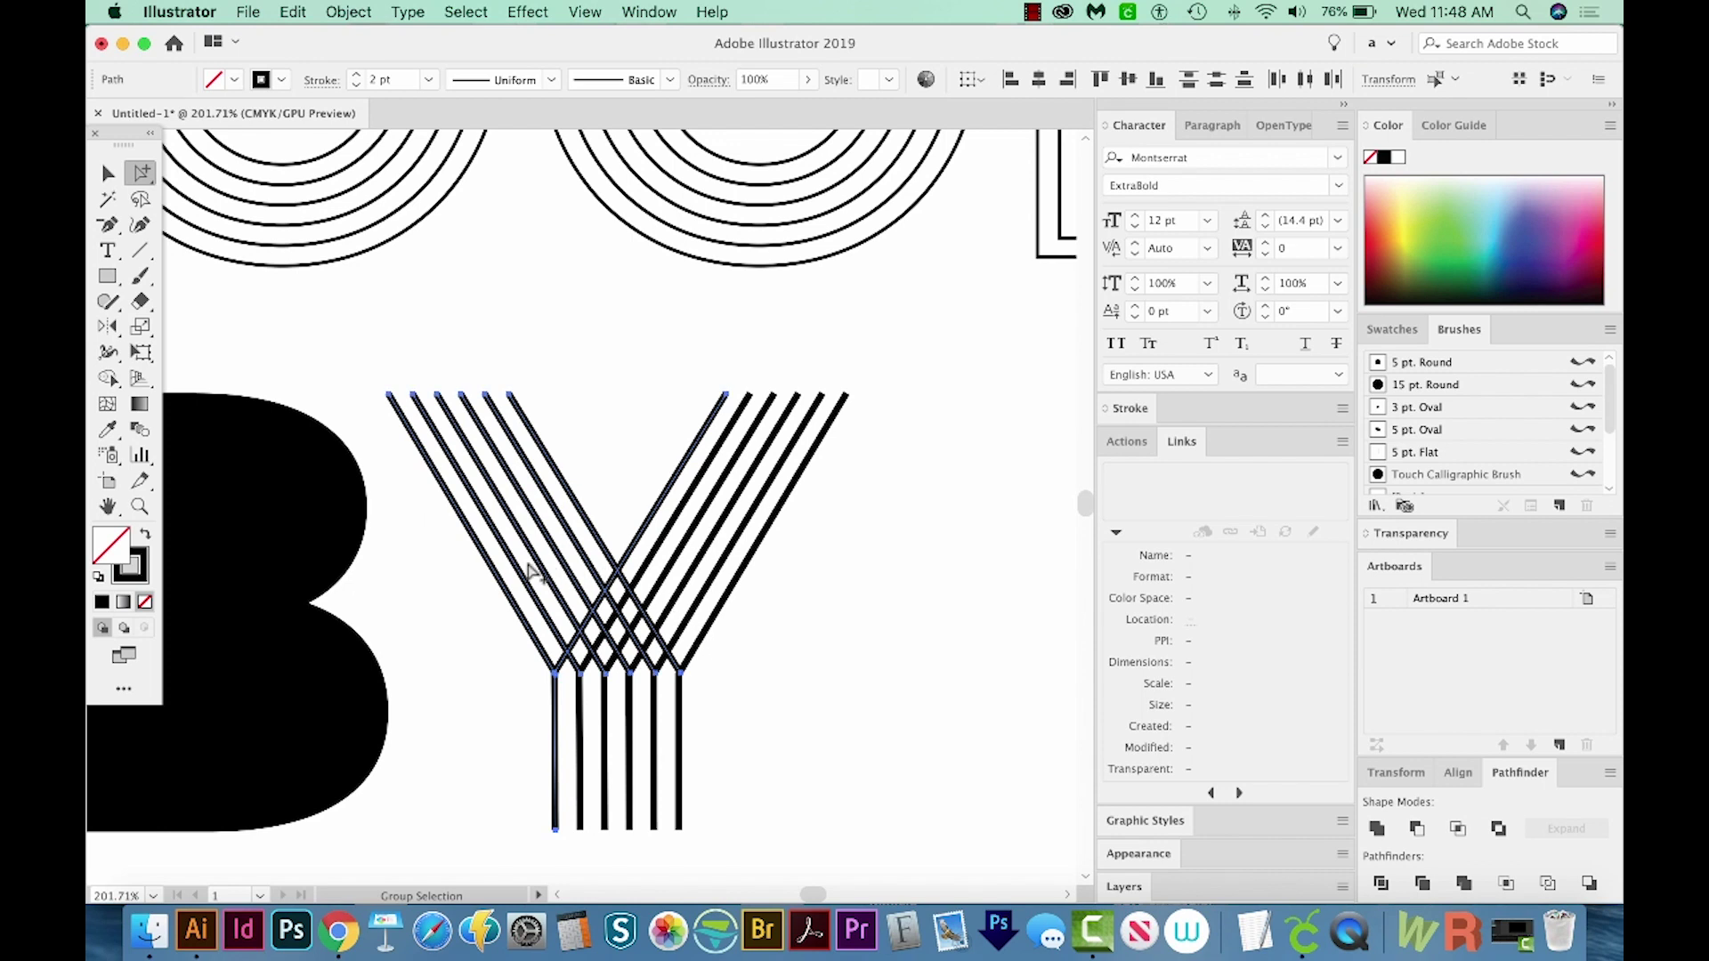
pyautogui.hotkey('shift', 'm')
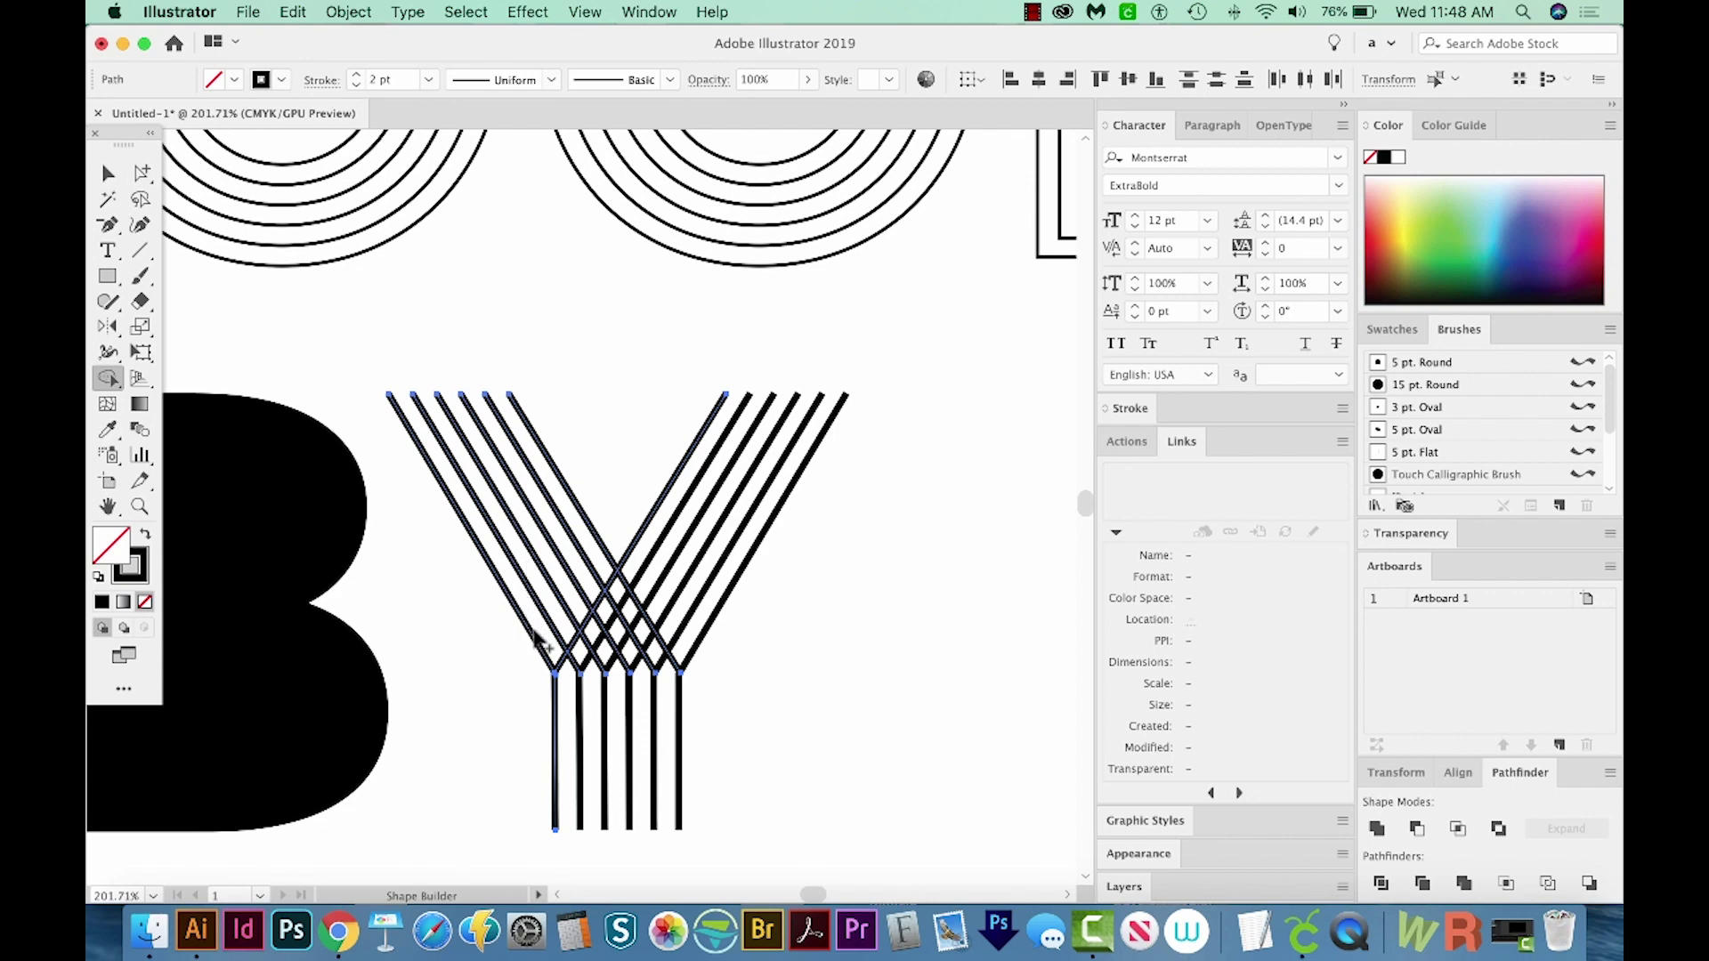
pyautogui.press('super+equal')
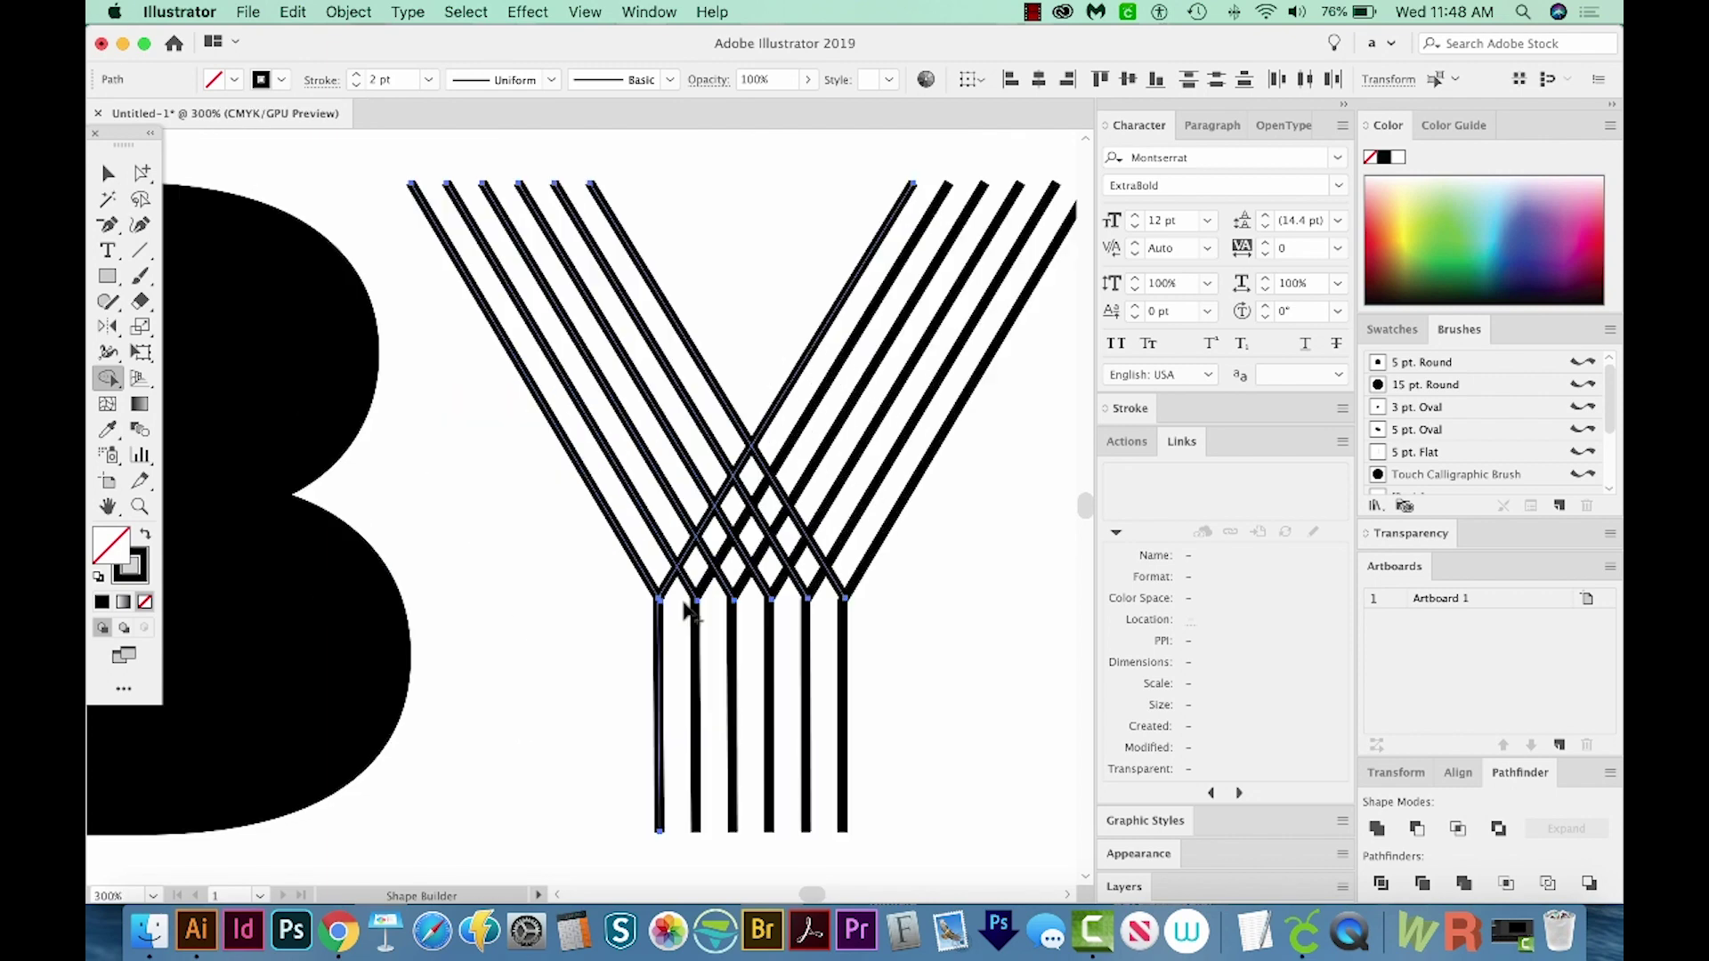
pyautogui.moveTo(807, 465); pyautogui.dragTo(679, 612)
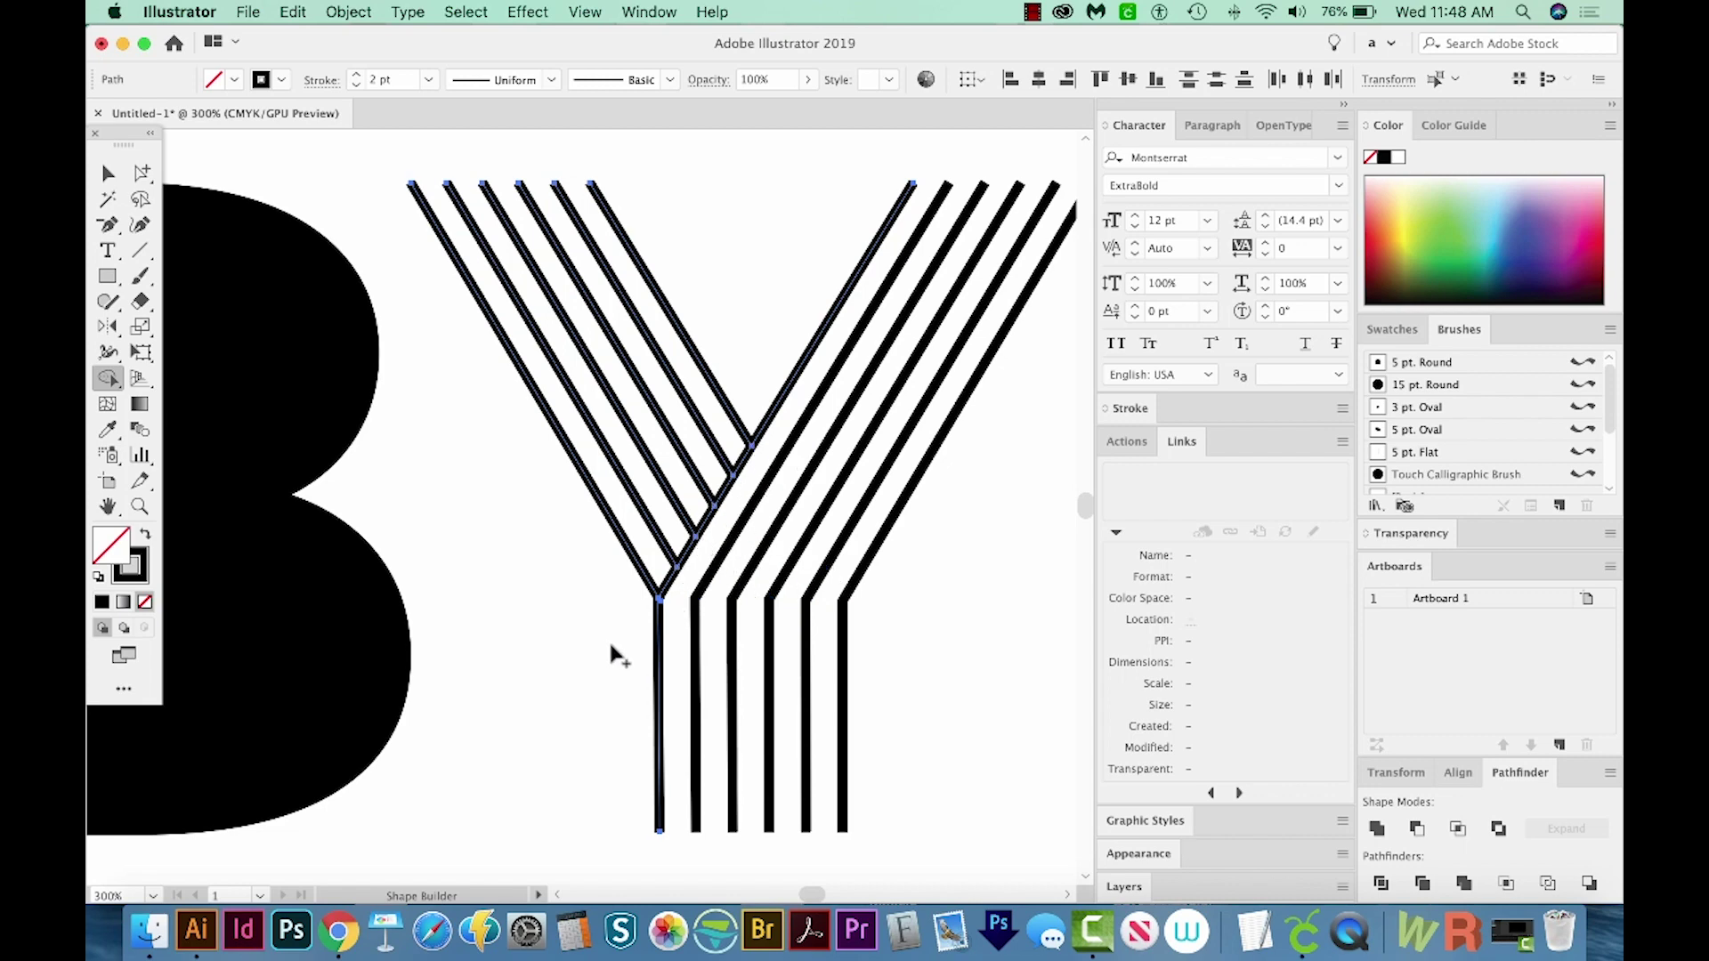
pyautogui.press('super+minus')
pyautogui.press('super+minus')
pyautogui.scroll(3, 784, 316)
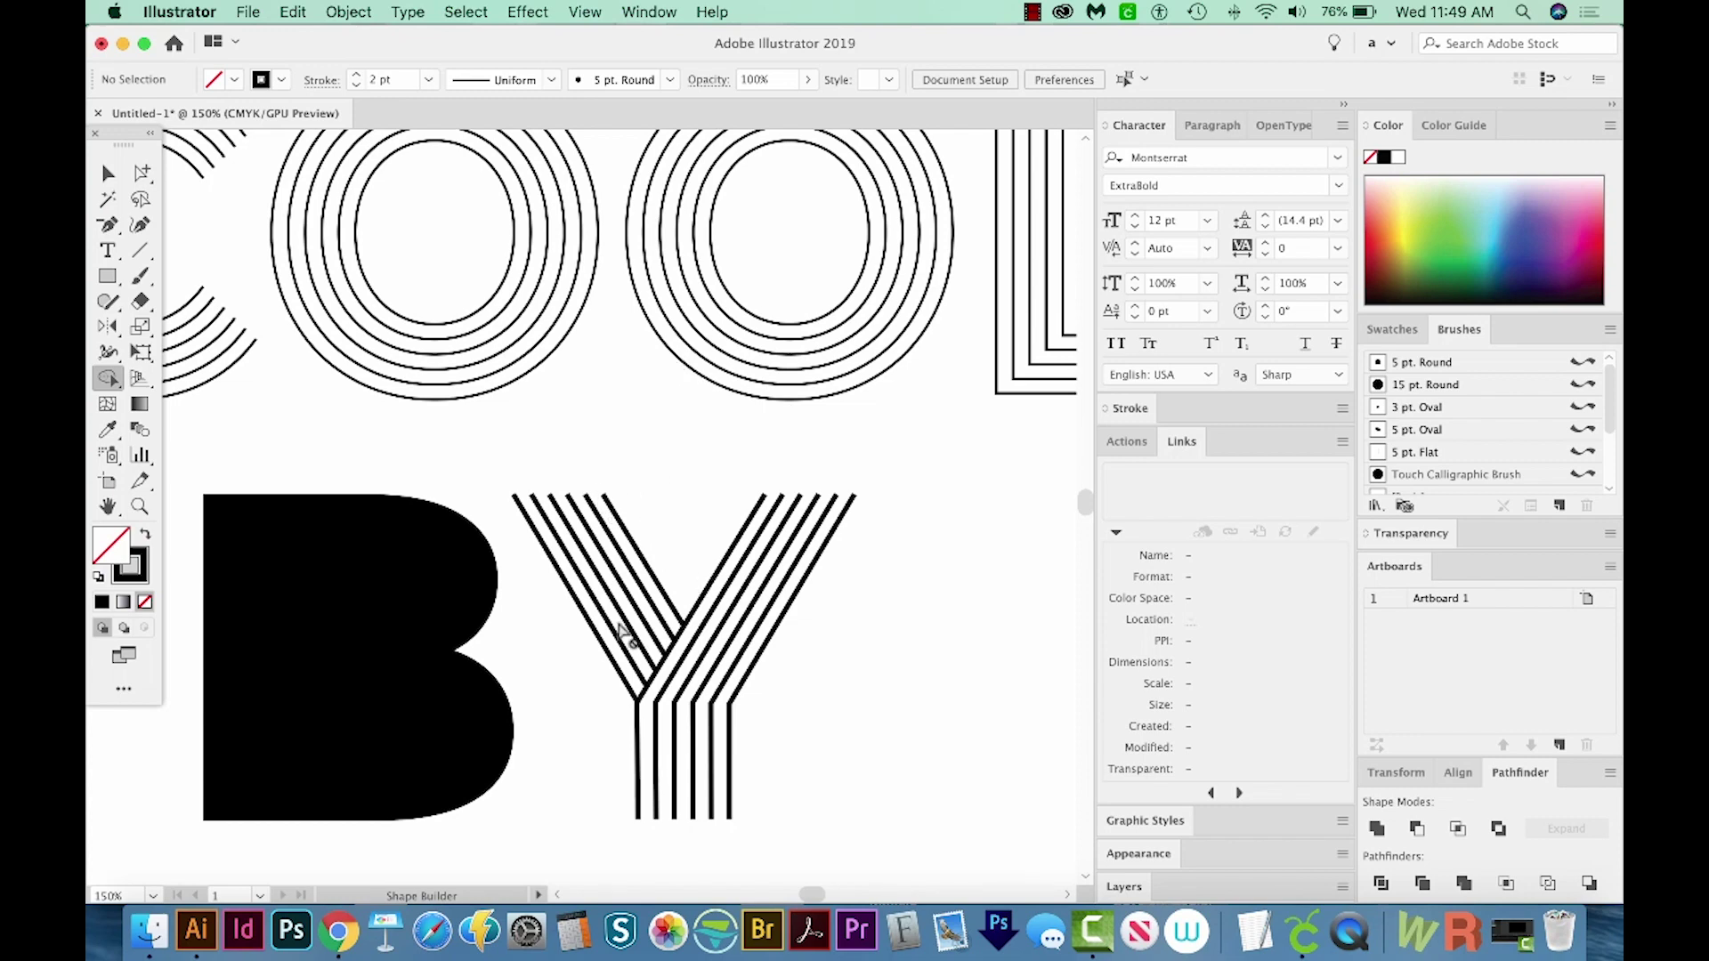
# Examine the outer contour and counters of the B in outline and preview views.
pyautogui.press('space')
pyautogui.moveTo(486, 635); pyautogui.dragTo(653, 623)
pyautogui.press('v')
pyautogui.click(602, 602)
pyautogui.press('space')
pyautogui.press('super+y')
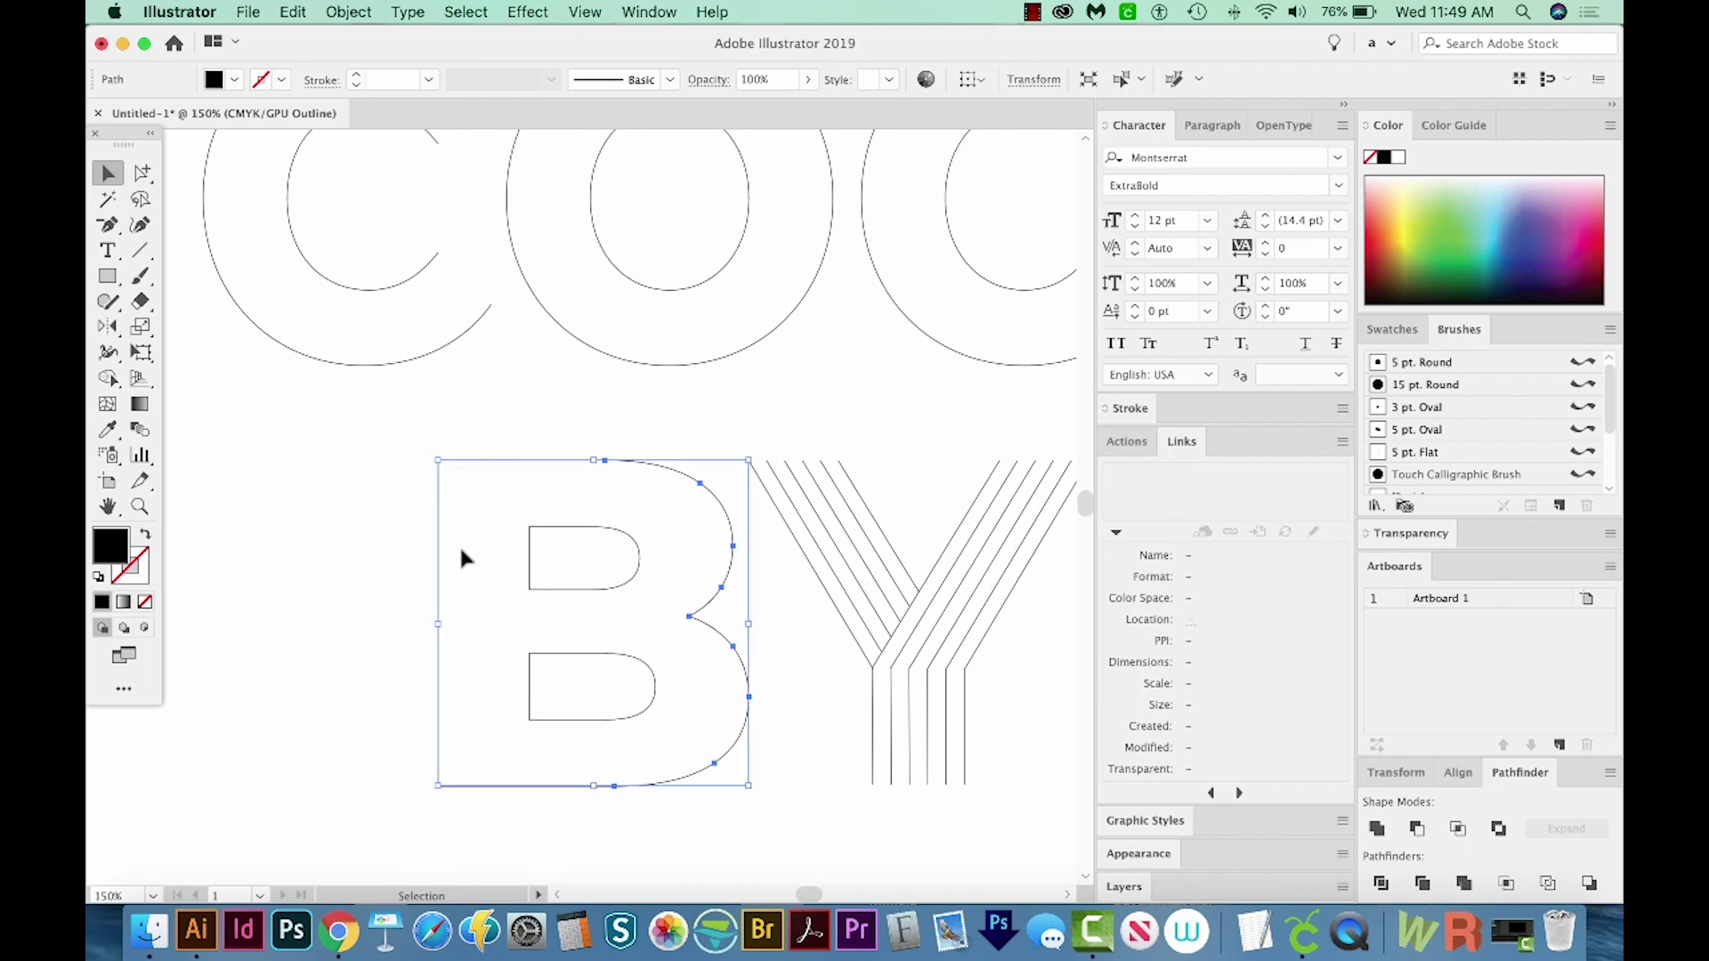
pyautogui.hscroll(-2, 463, 534)
pyautogui.scroll(-2, 463, 534)
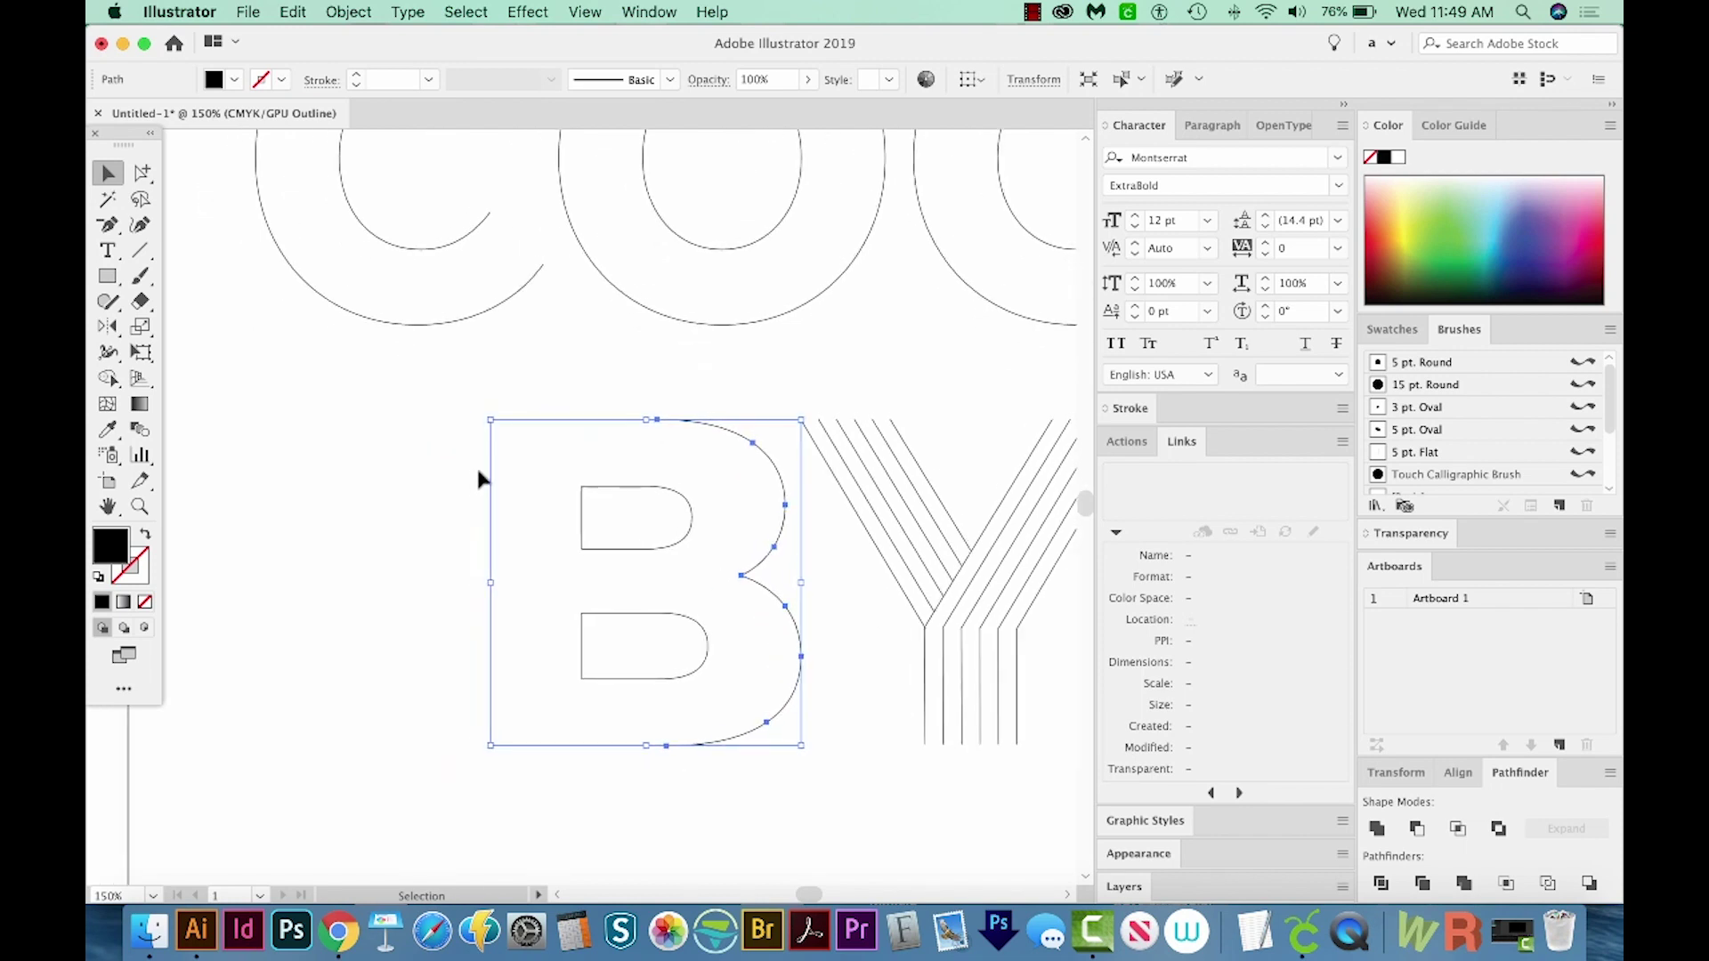
pyautogui.click(512, 424)
pyautogui.hscroll(3, 481, 413)
pyautogui.scroll(2, 481, 413)
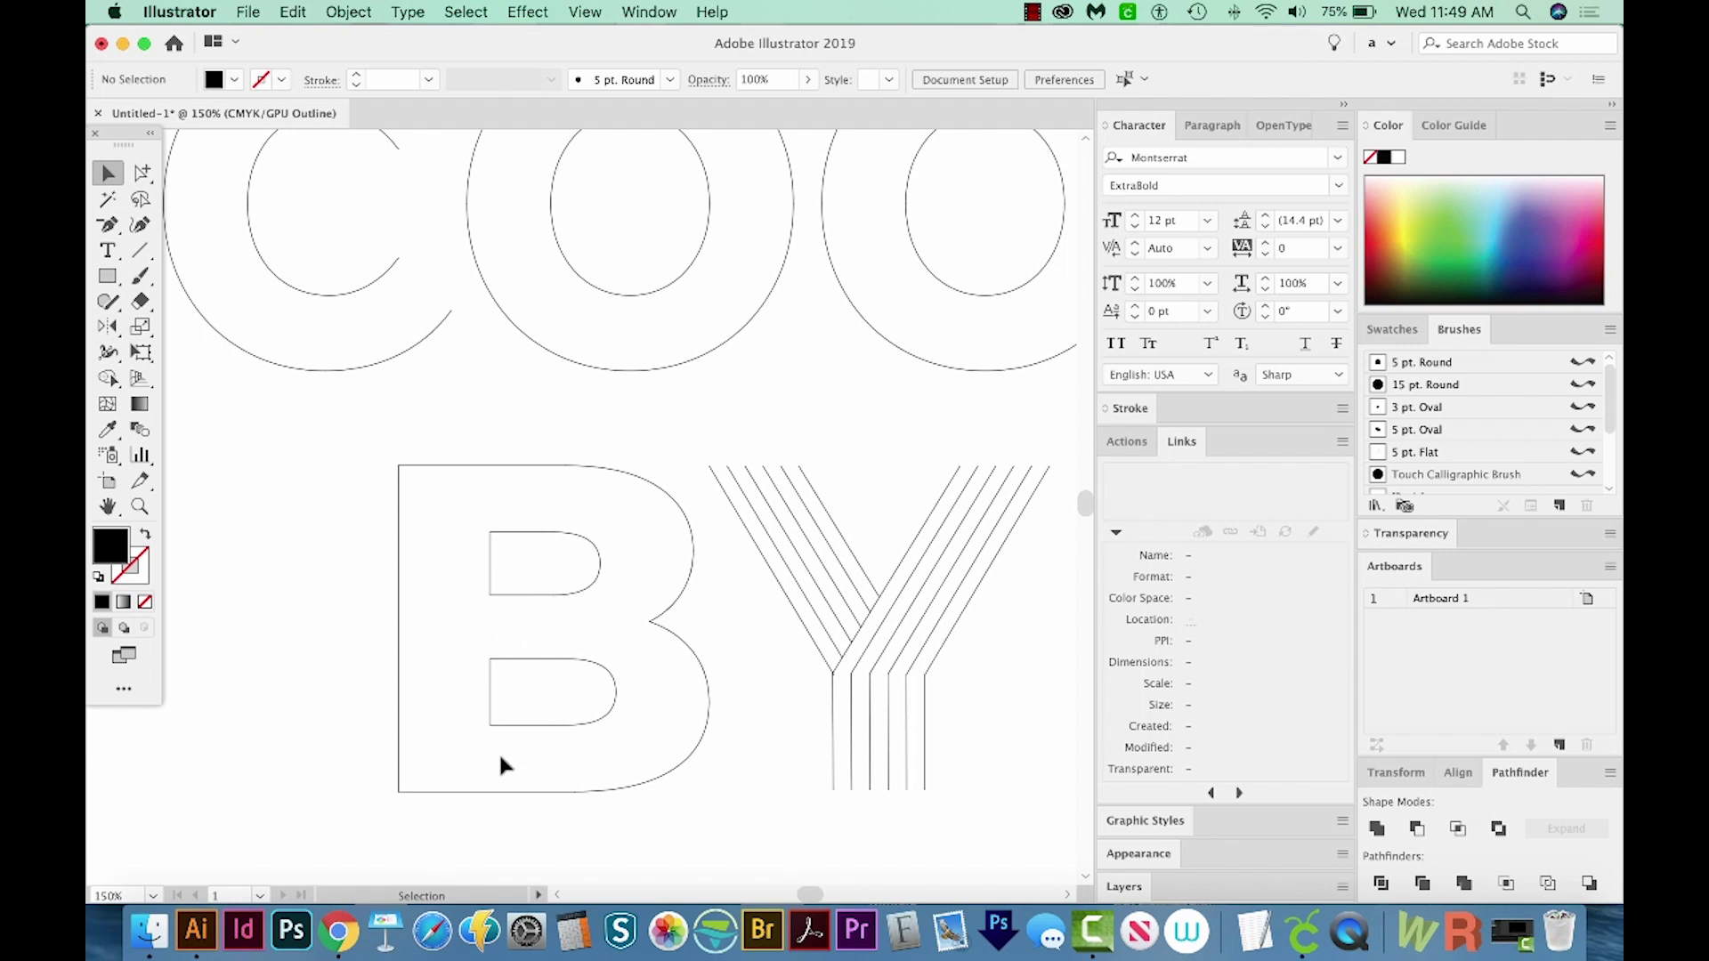
pyautogui.scroll(-2, 584, 603)
pyautogui.press('super+y')
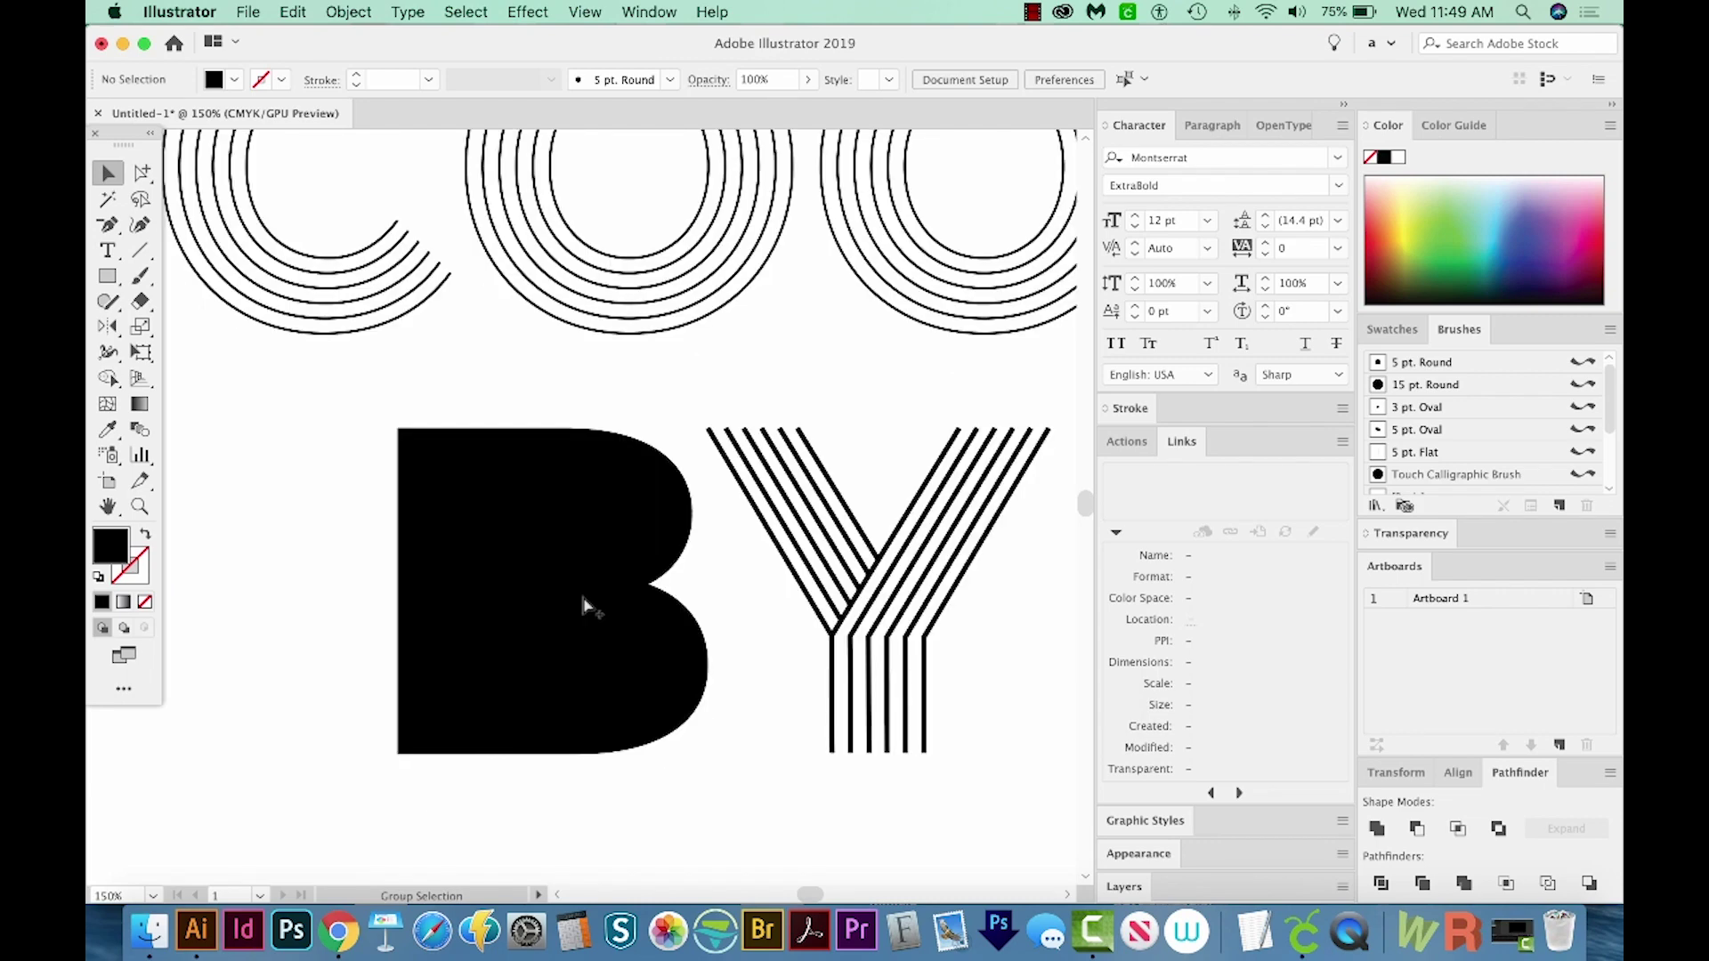
pyautogui.press('super+y')
pyautogui.press('super+y')
pyautogui.press('space')
pyautogui.moveTo(594, 586)
pyautogui.mouseDown()
pyautogui.moveTo(527, 579)
pyautogui.moveTo(530, 560)
pyautogui.moveTo(570, 565)
pyautogui.mouseUp()
pyautogui.hscroll(-1, 571, 565)
pyautogui.scroll(1, 561, 568)
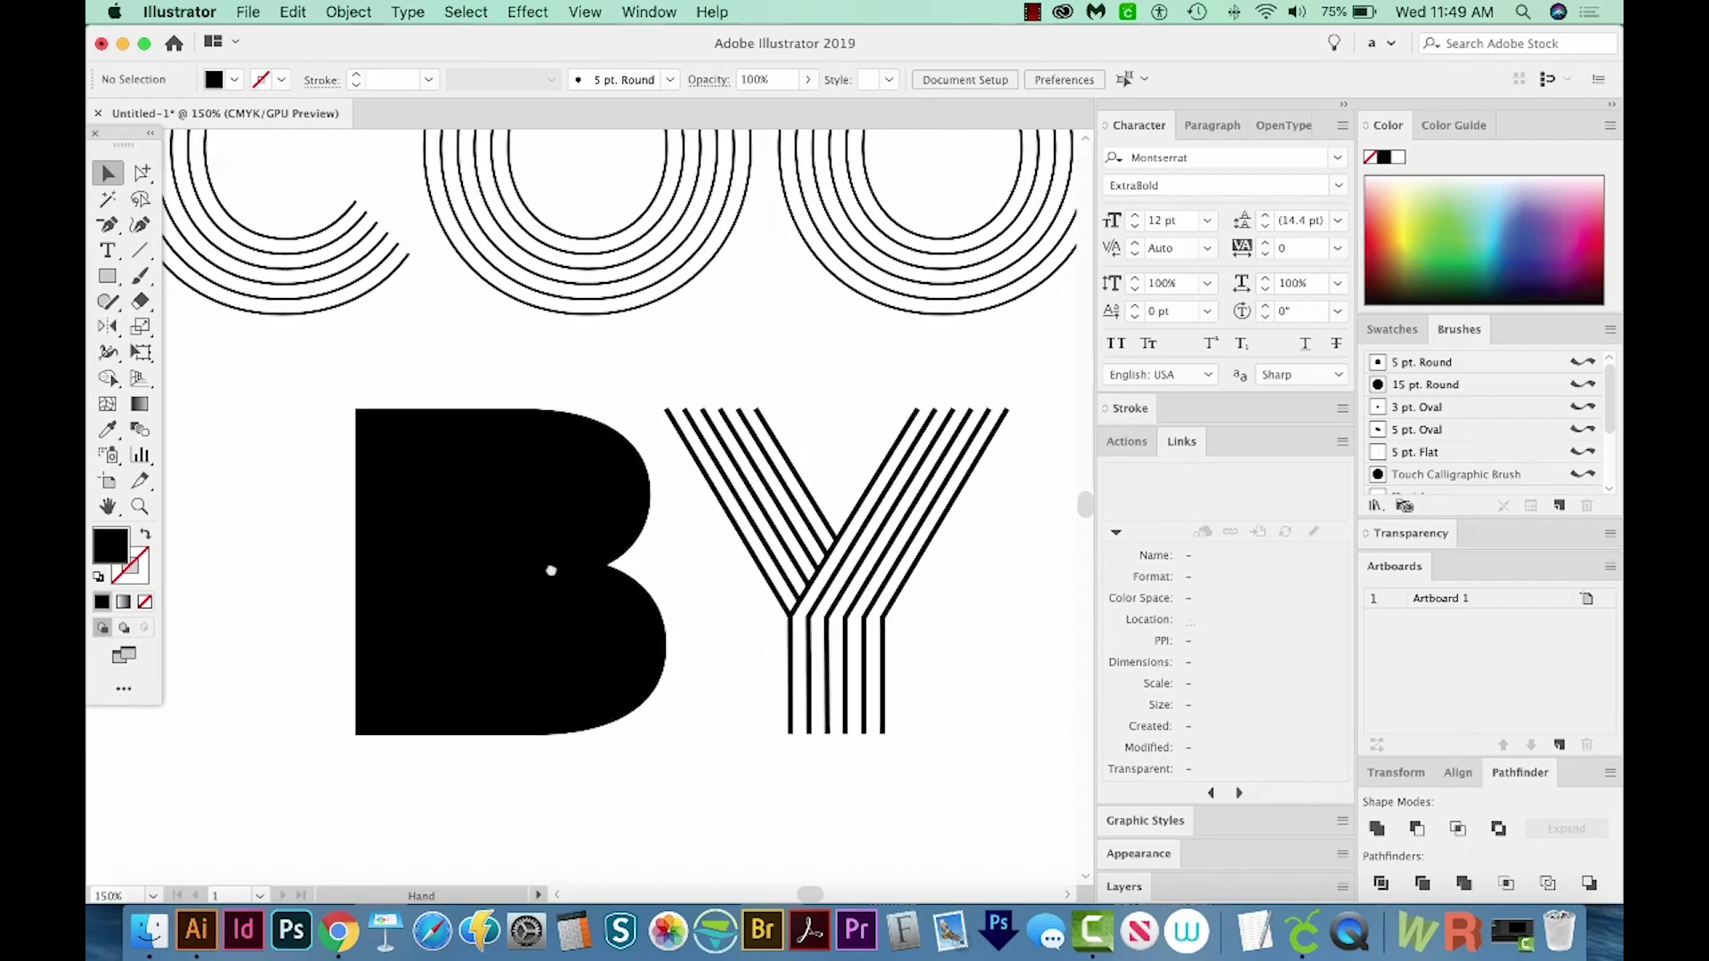
pyautogui.hscroll(-2, 556, 566)
# Isolate the left side and upper bowl of the B as an open path over the full letter outline, working in outline view.
pyautogui.press('a')
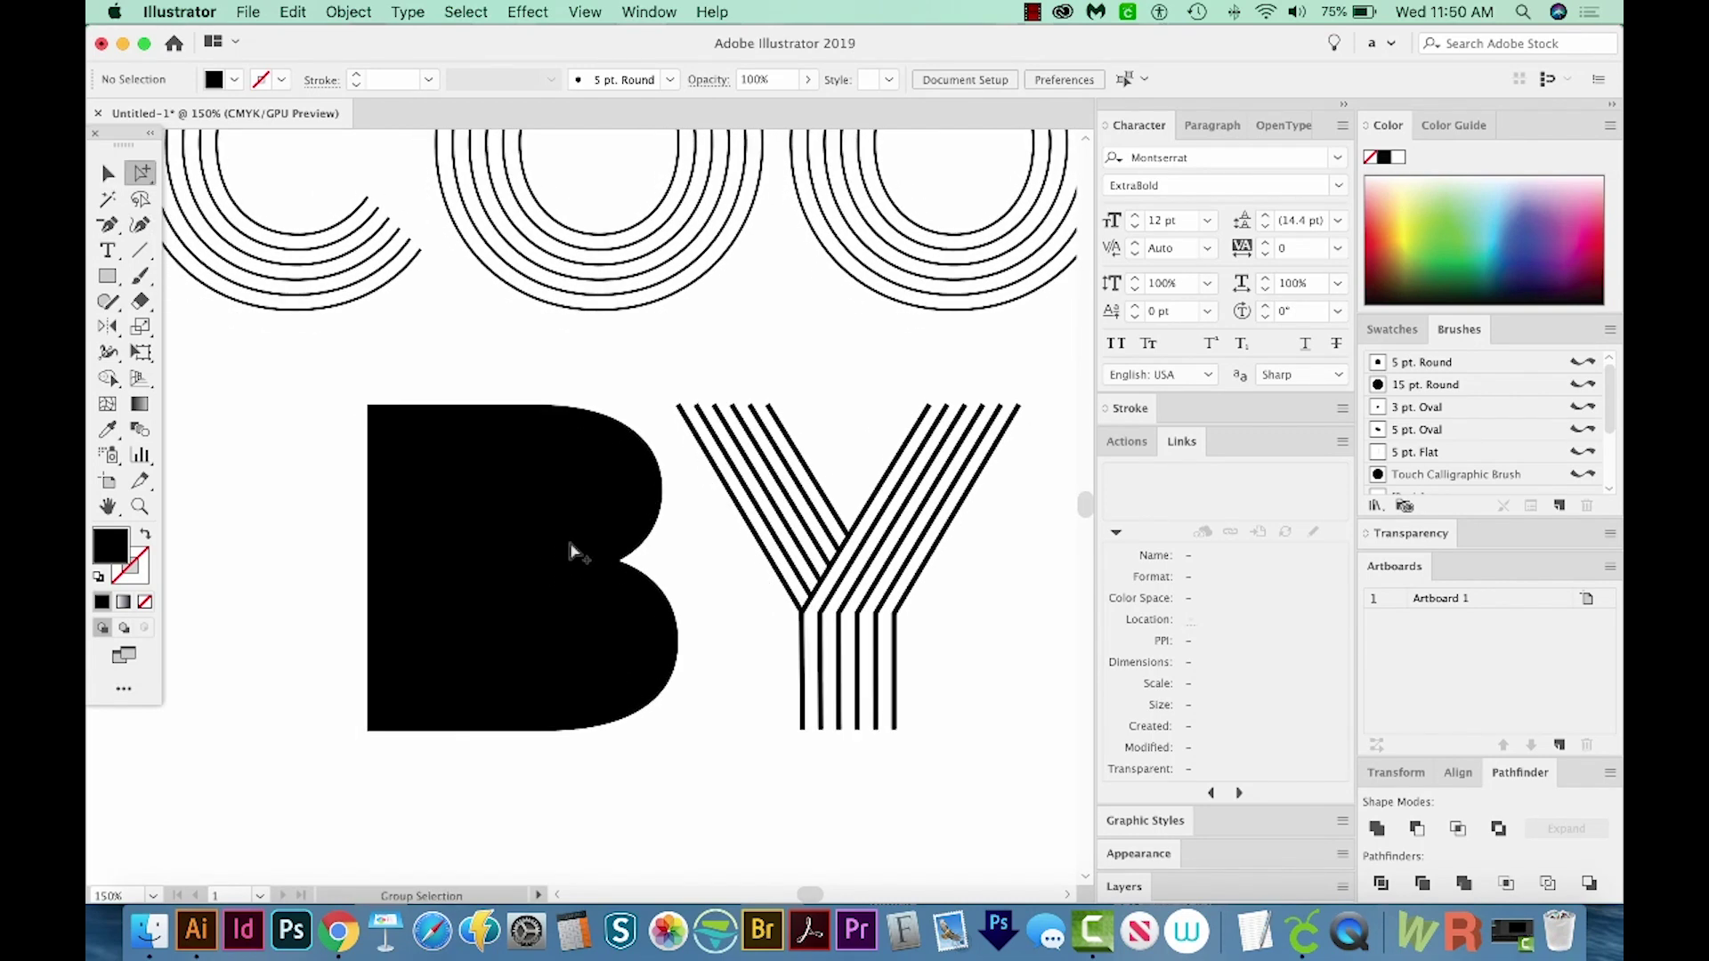
pyautogui.click(569, 544)
pyautogui.scroll(-1, 575, 539)
pyautogui.moveTo(575, 539); pyautogui.dragTo(577, 536)
pyautogui.press('v')
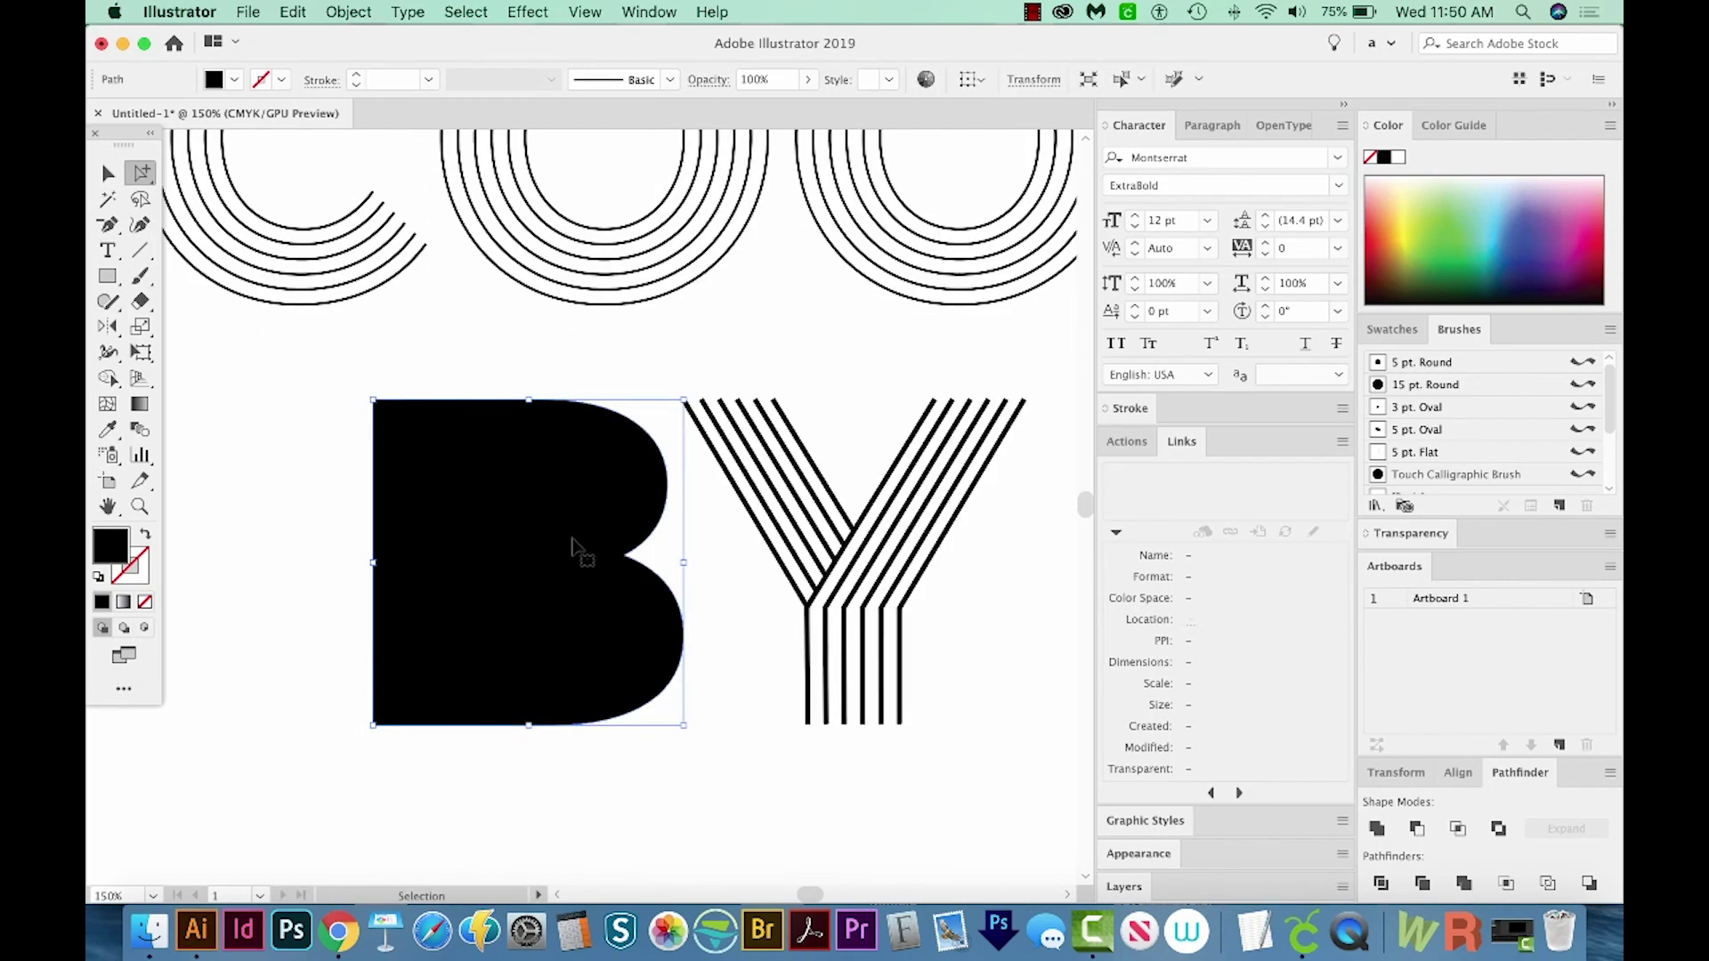
pyautogui.press('super+y')
pyautogui.click(614, 580)
pyautogui.click(373, 400)
pyautogui.keyDown('shift'); pyautogui.click(539, 399); pyautogui.keyUp('shift')
pyautogui.keyDown('shift'); pyautogui.click(635, 422); pyautogui.keyUp('shift')
pyautogui.keyDown('shift'); pyautogui.click(668, 485); pyautogui.keyUp('shift')
pyautogui.keyDown('shift'); pyautogui.click(657, 526); pyautogui.keyUp('shift')
pyautogui.press('p')
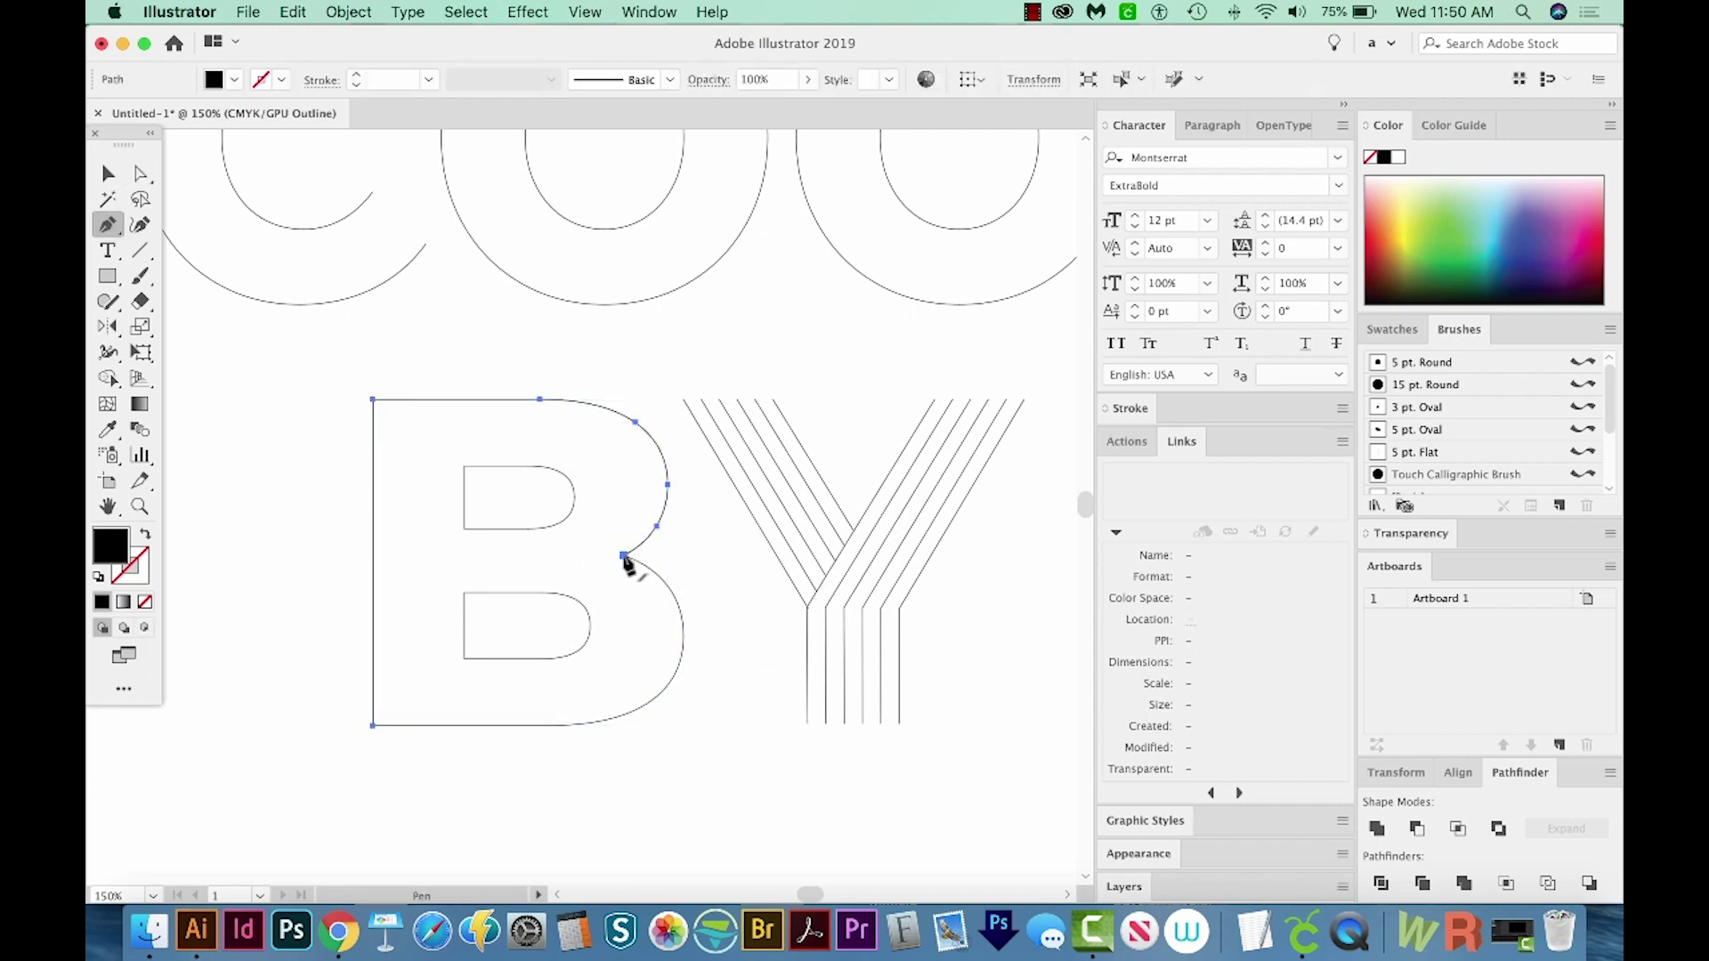
pyautogui.click(623, 555)
pyautogui.click(373, 559)
pyautogui.click(373, 400)
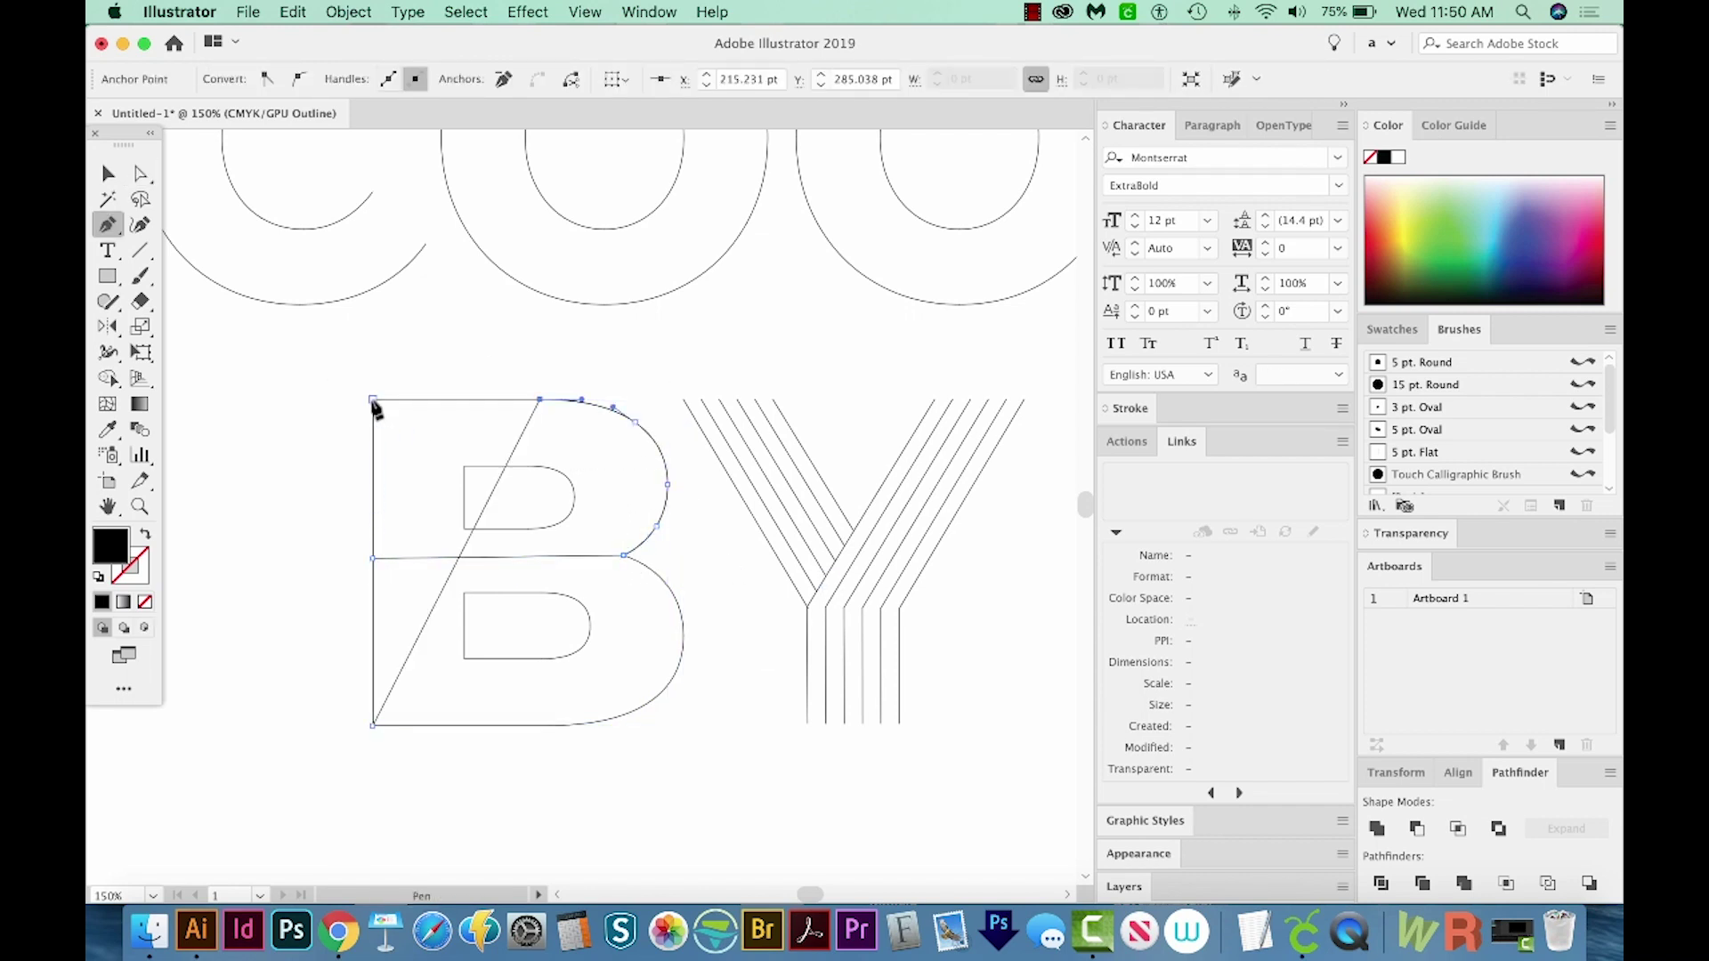
pyautogui.press('super+z')
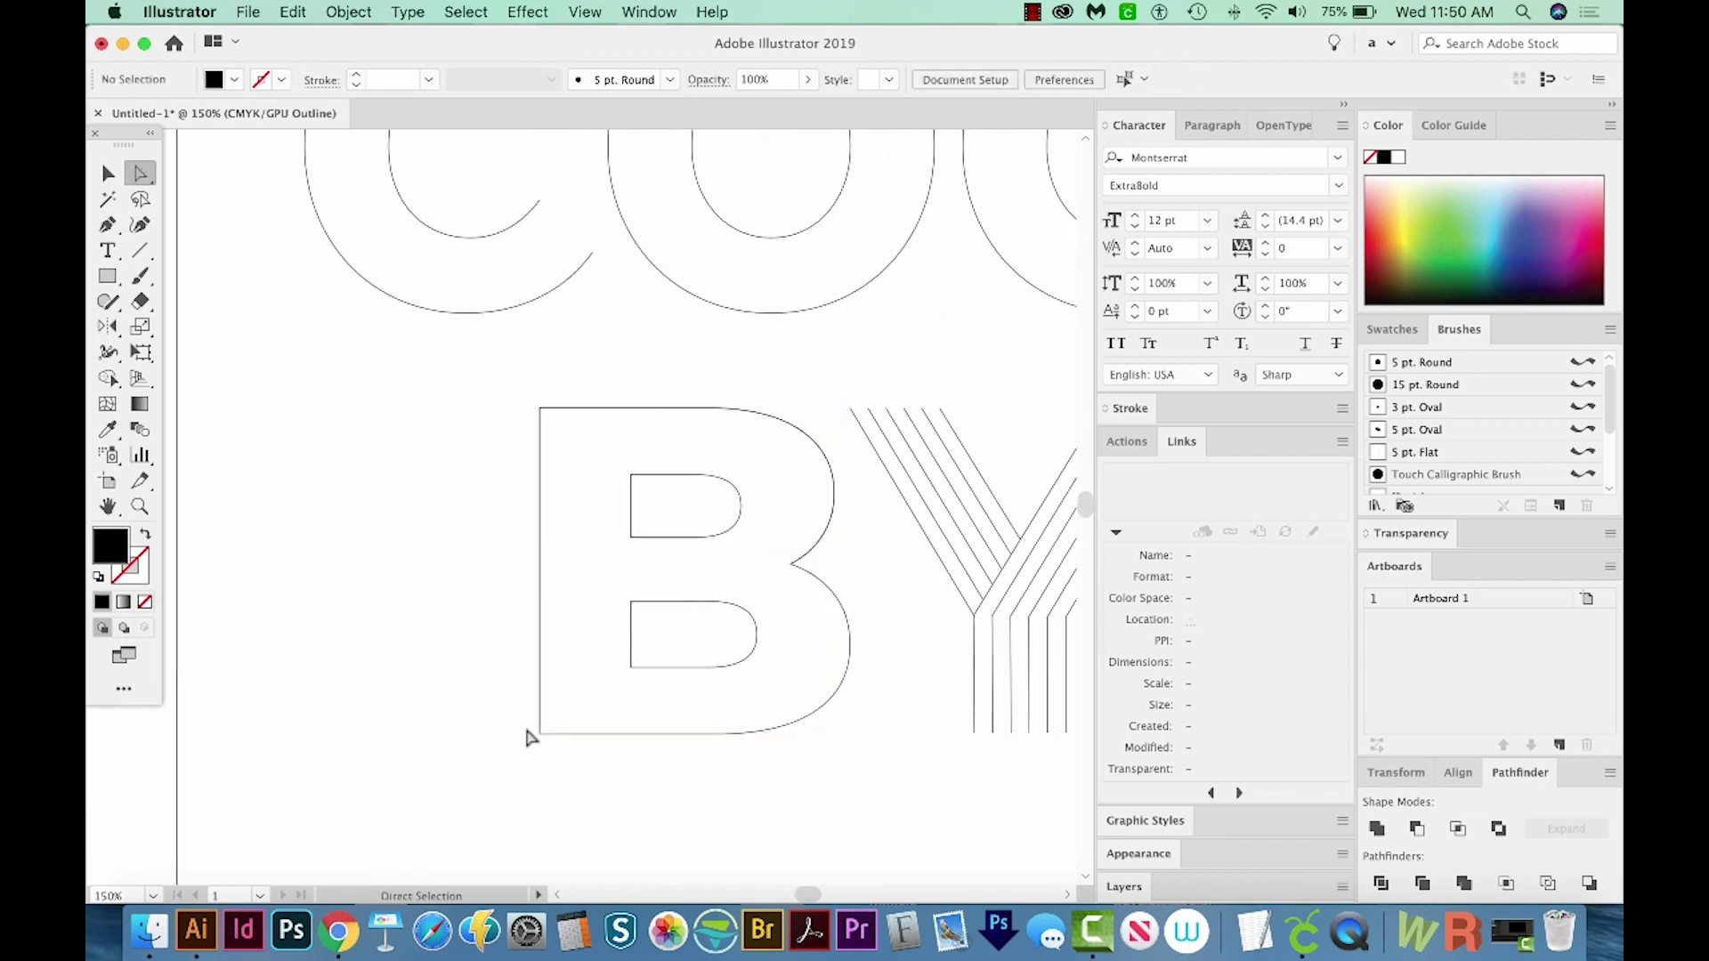
# Move the lower-left endpoint of the upper B path to mid-height and close the path with a Pen-drawn bottom edge curving into the notch.
pyautogui.moveTo(539, 734); pyautogui.dragTo(541, 597)
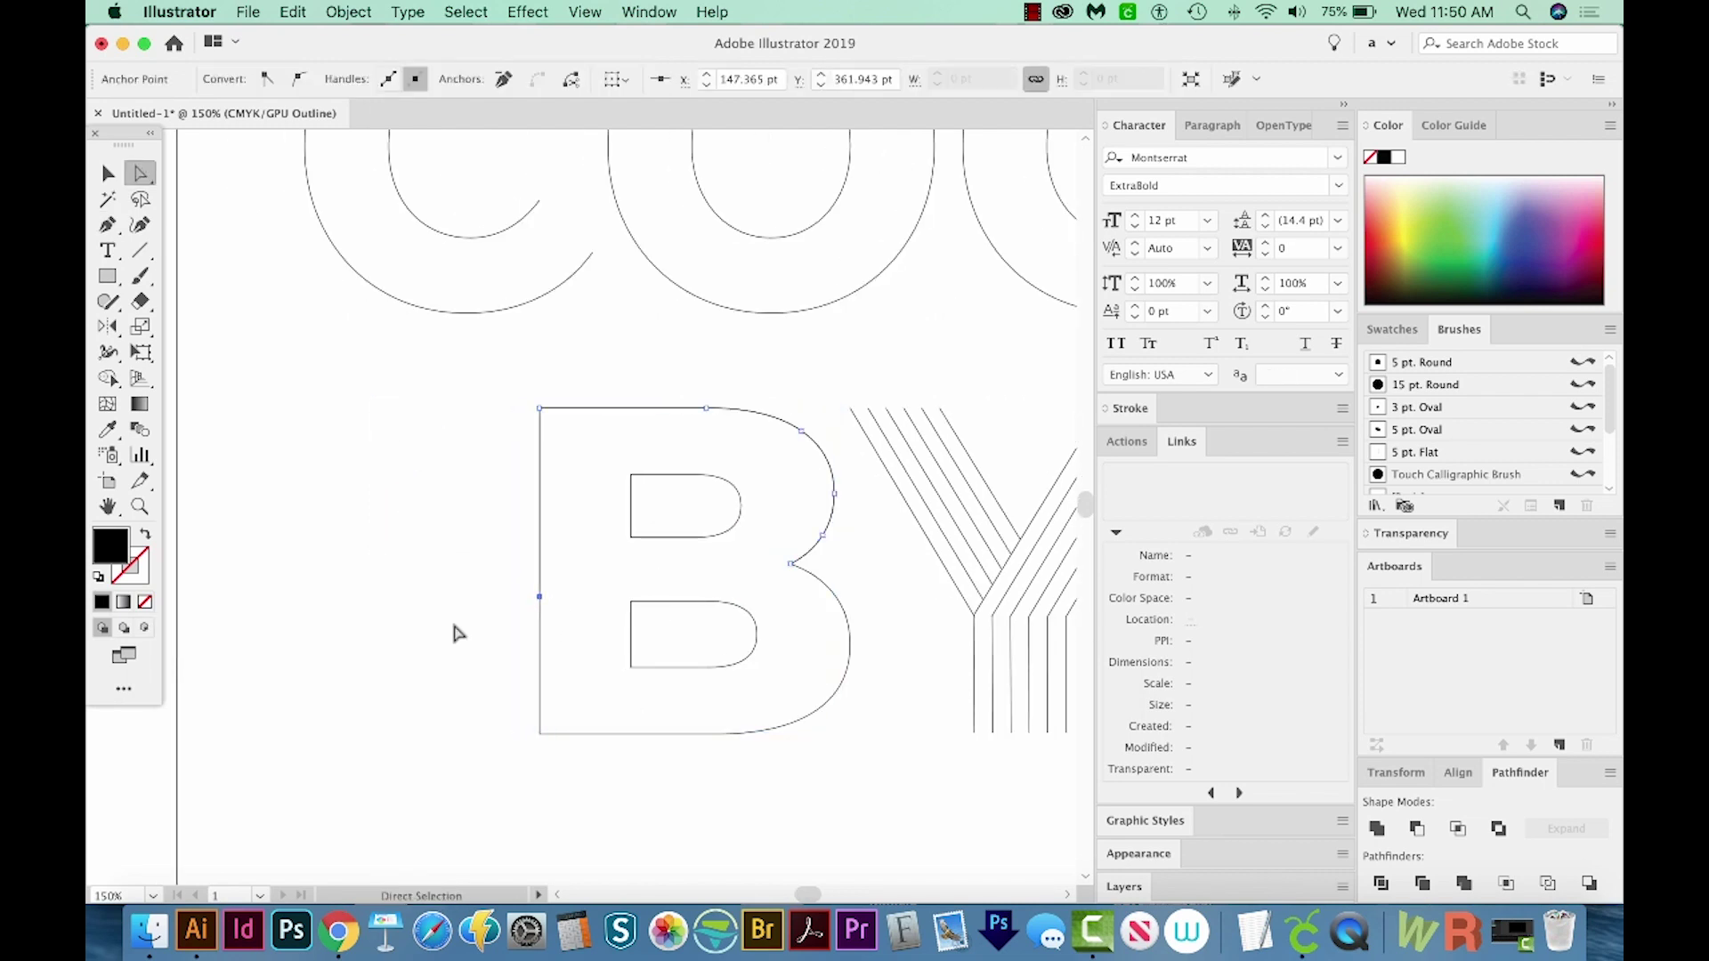
pyautogui.press('p')
pyautogui.click(539, 596)
pyautogui.click(709, 595)
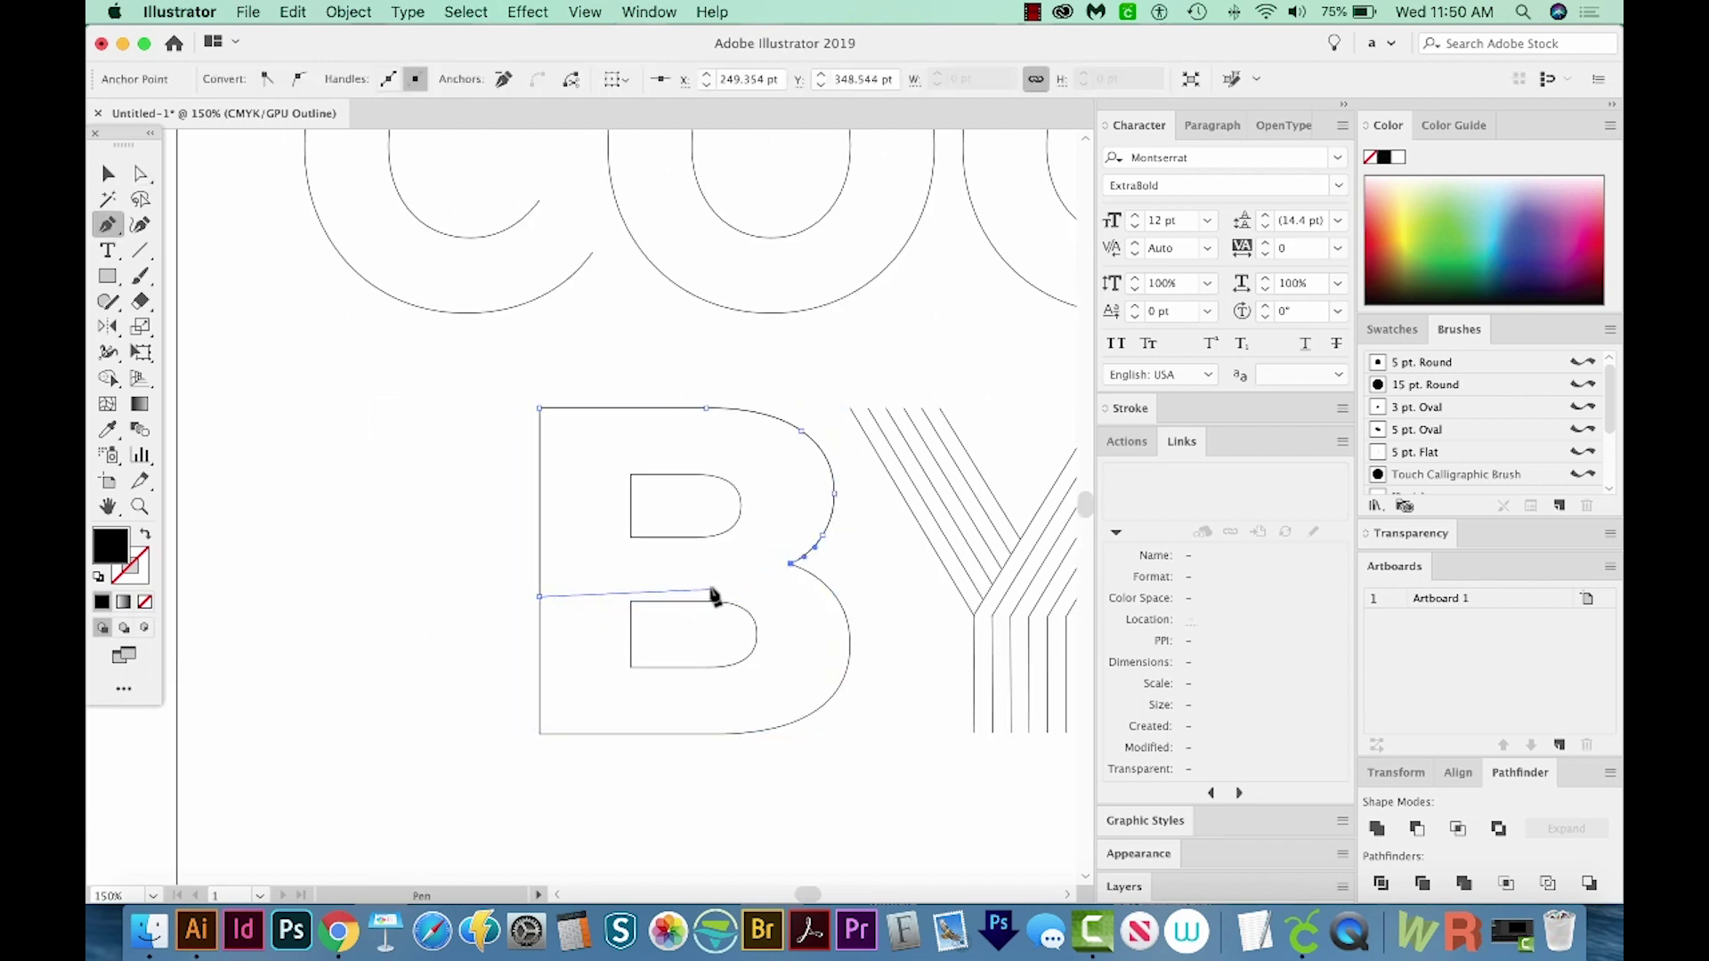
pyautogui.moveTo(790, 564); pyautogui.dragTo(817, 538)
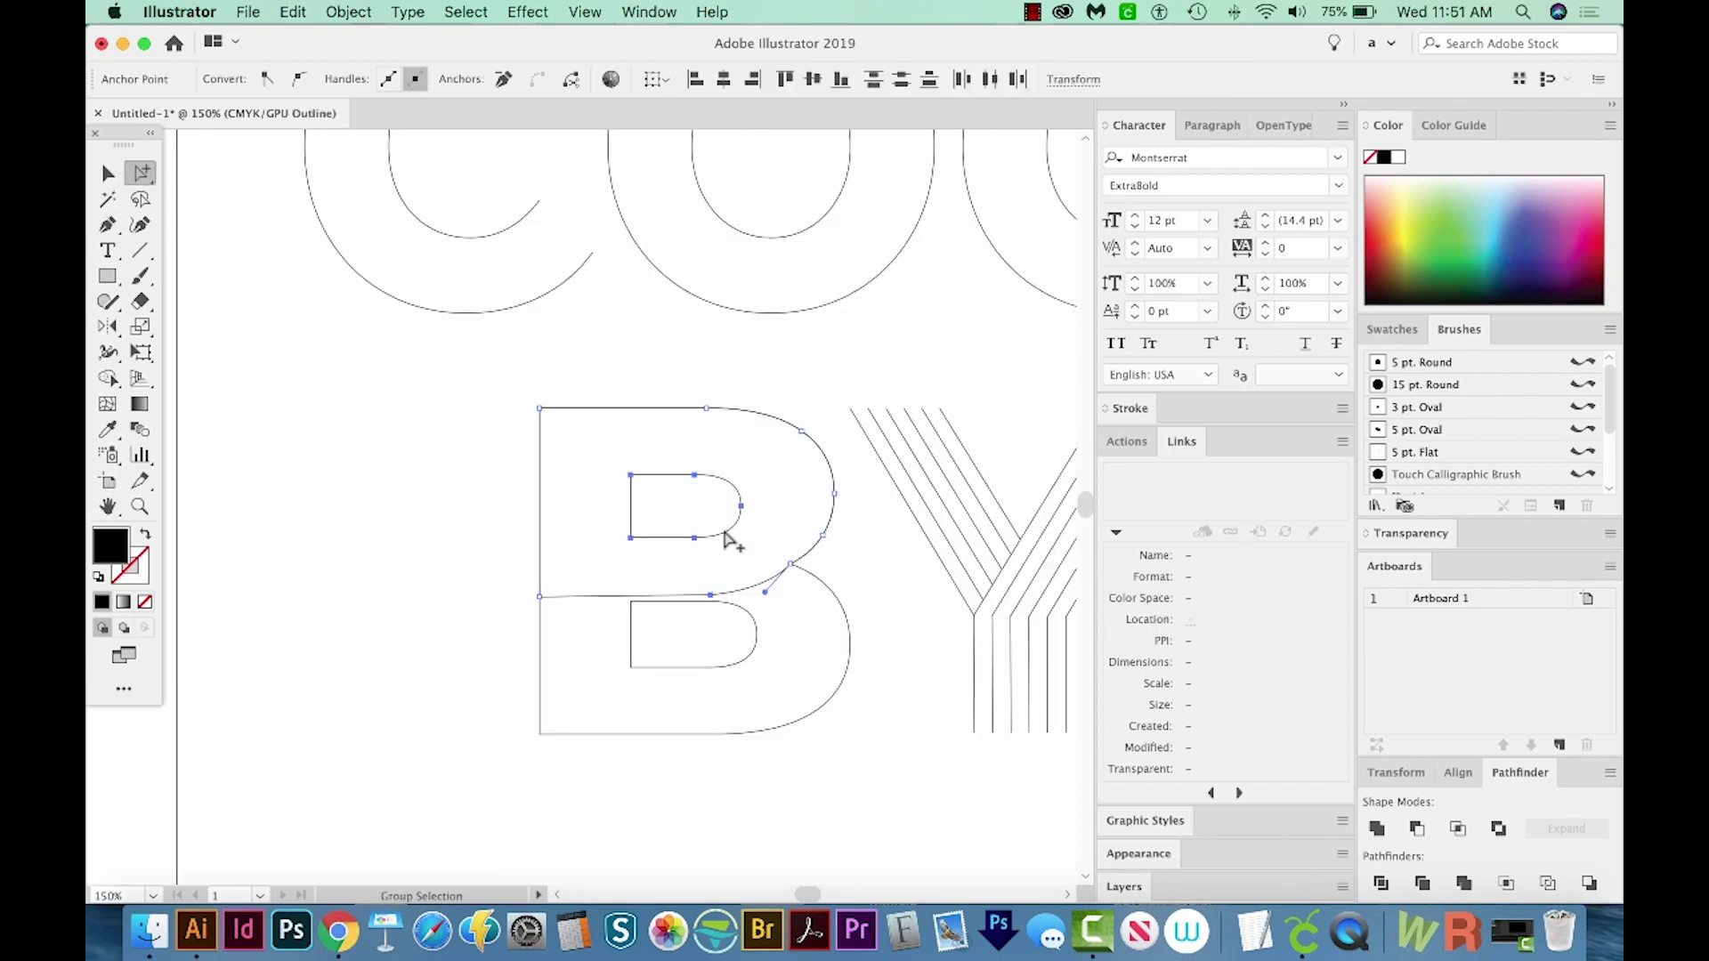
# Redraw the upper bowl's lower-right curve as one sweep into its bottom edge and level the path's lower-left corner with that edge.
pyautogui.press('n')
pyautogui.moveTo(827, 529)
pyautogui.mouseDown()
pyautogui.moveTo(766, 588)
pyautogui.moveTo(708, 601)
pyautogui.mouseUp()
pyautogui.press('a')
pyautogui.moveTo(539, 596); pyautogui.dragTo(540, 600)
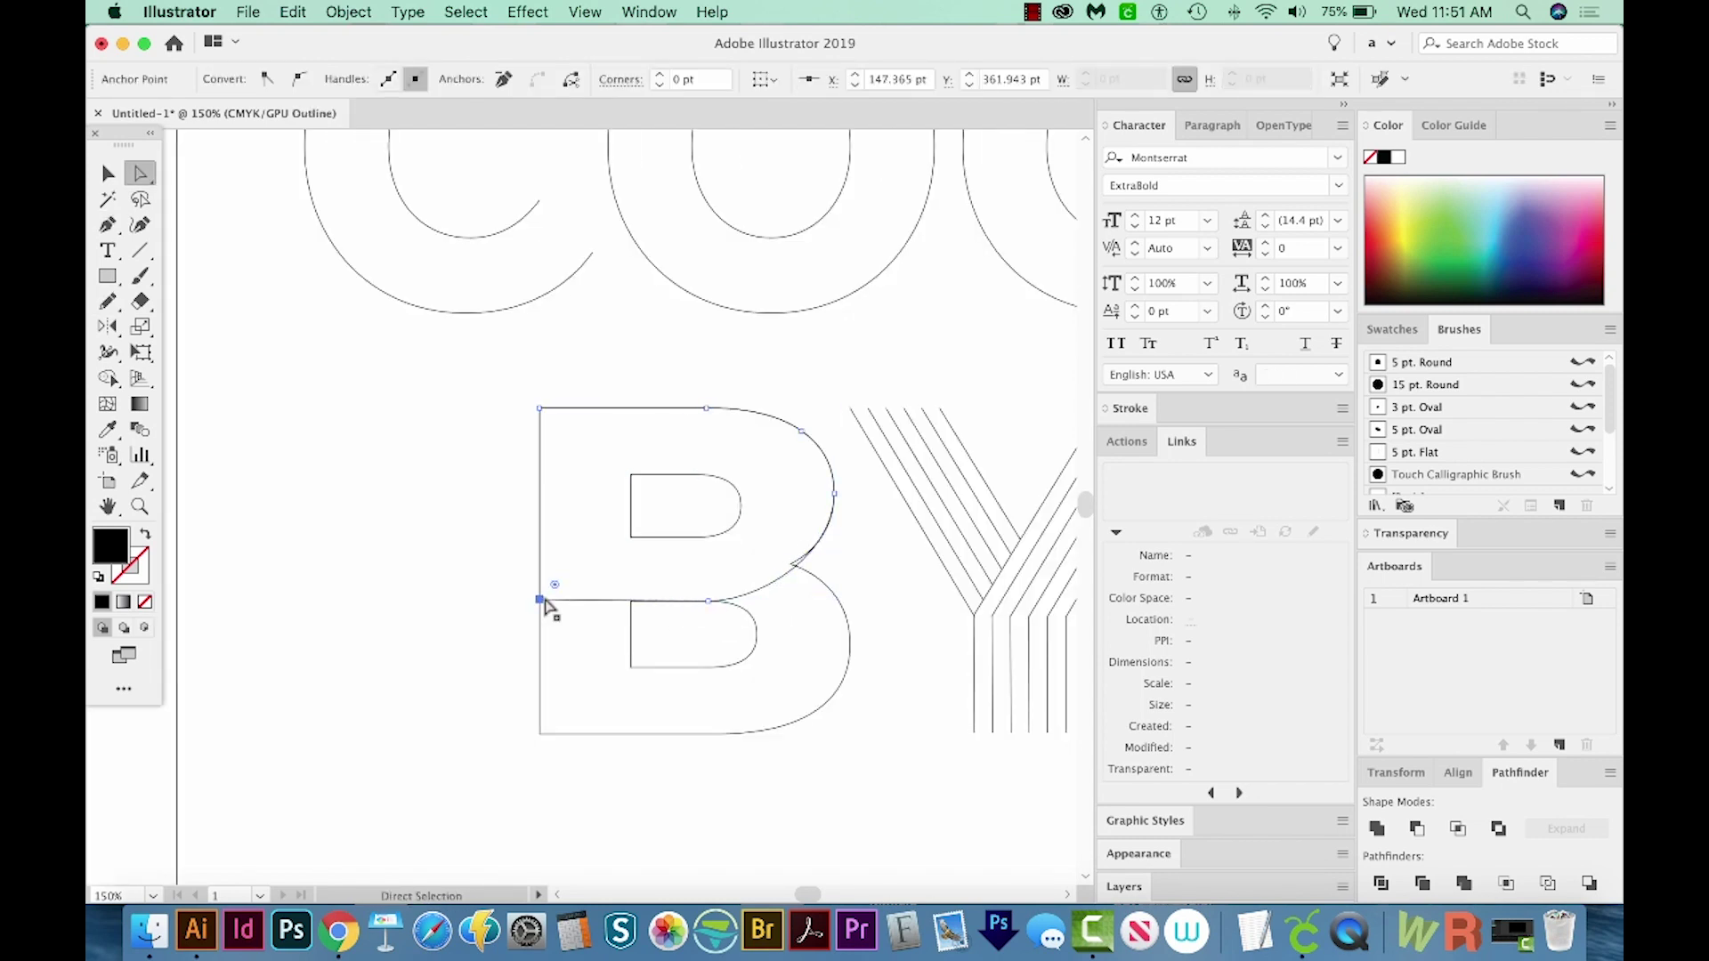
# Extend the lower handle of the upper bowl's rightmost anchor to round out its curve and compare the preview.
pyautogui.click(834, 494)
pyautogui.moveTo(833, 521); pyautogui.dragTo(831, 578)
pyautogui.press('super+y')
pyautogui.press('super+y')
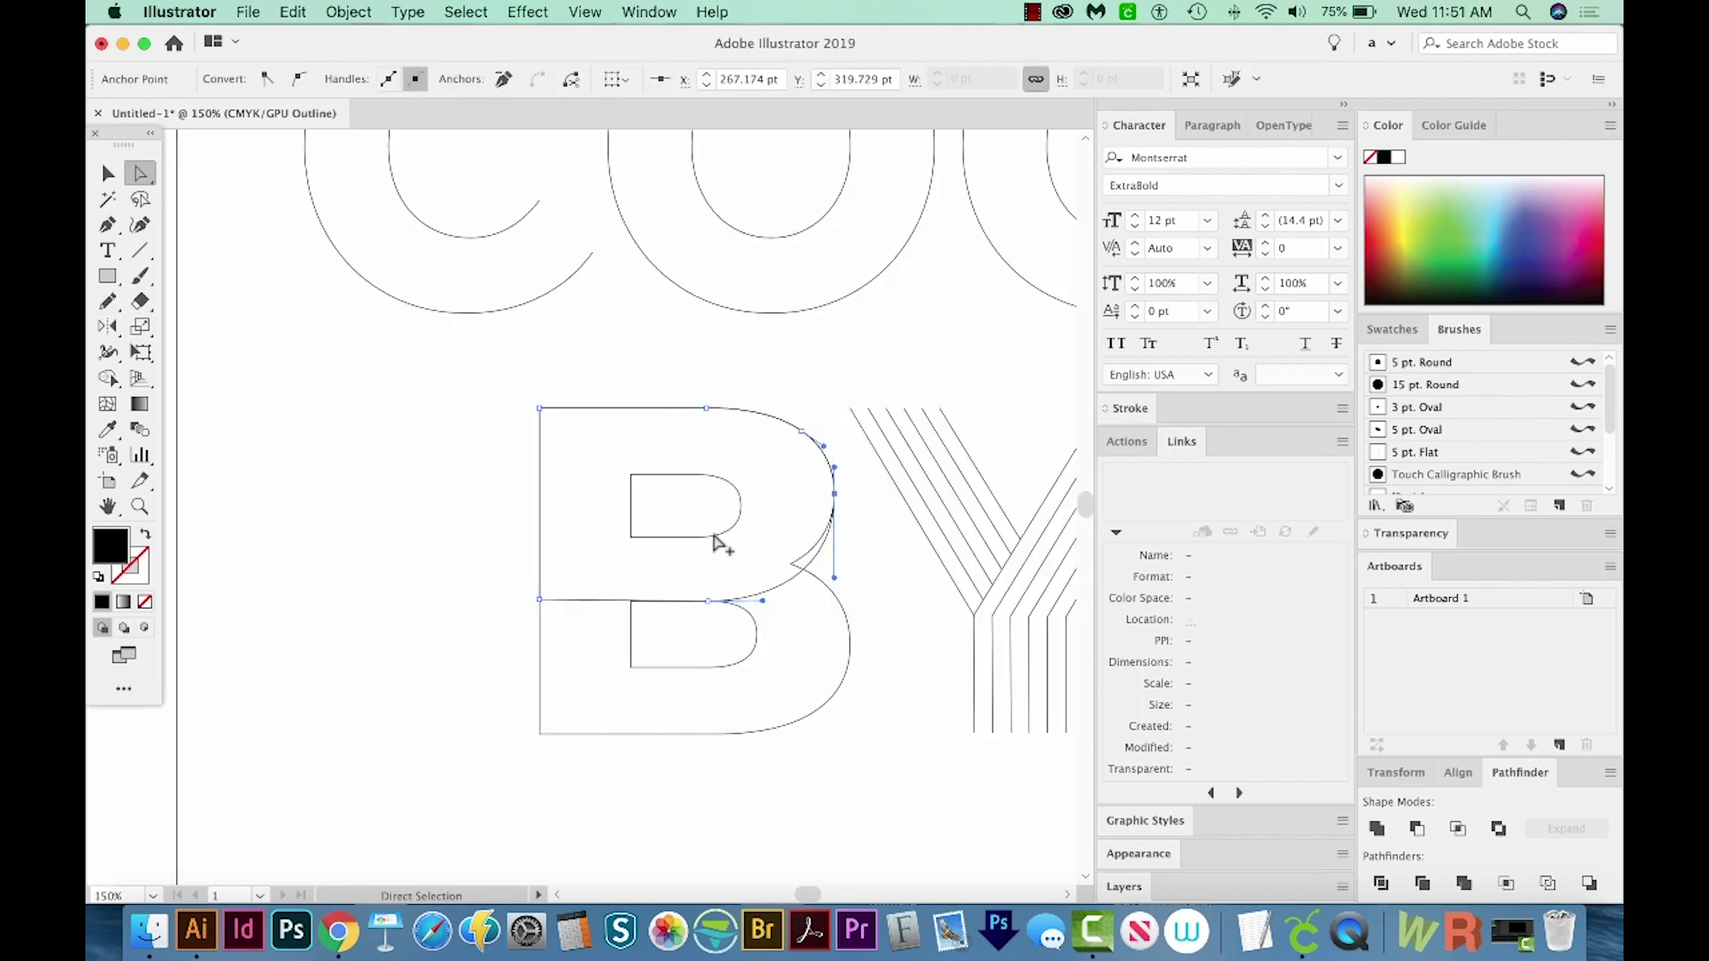
pyautogui.keyDown('alt'); pyautogui.keyDown('shift'); pyautogui.click(710, 535); pyautogui.keyUp('shift'); pyautogui.keyUp('alt')
pyautogui.press('BackSpace')
pyautogui.press('super+z')
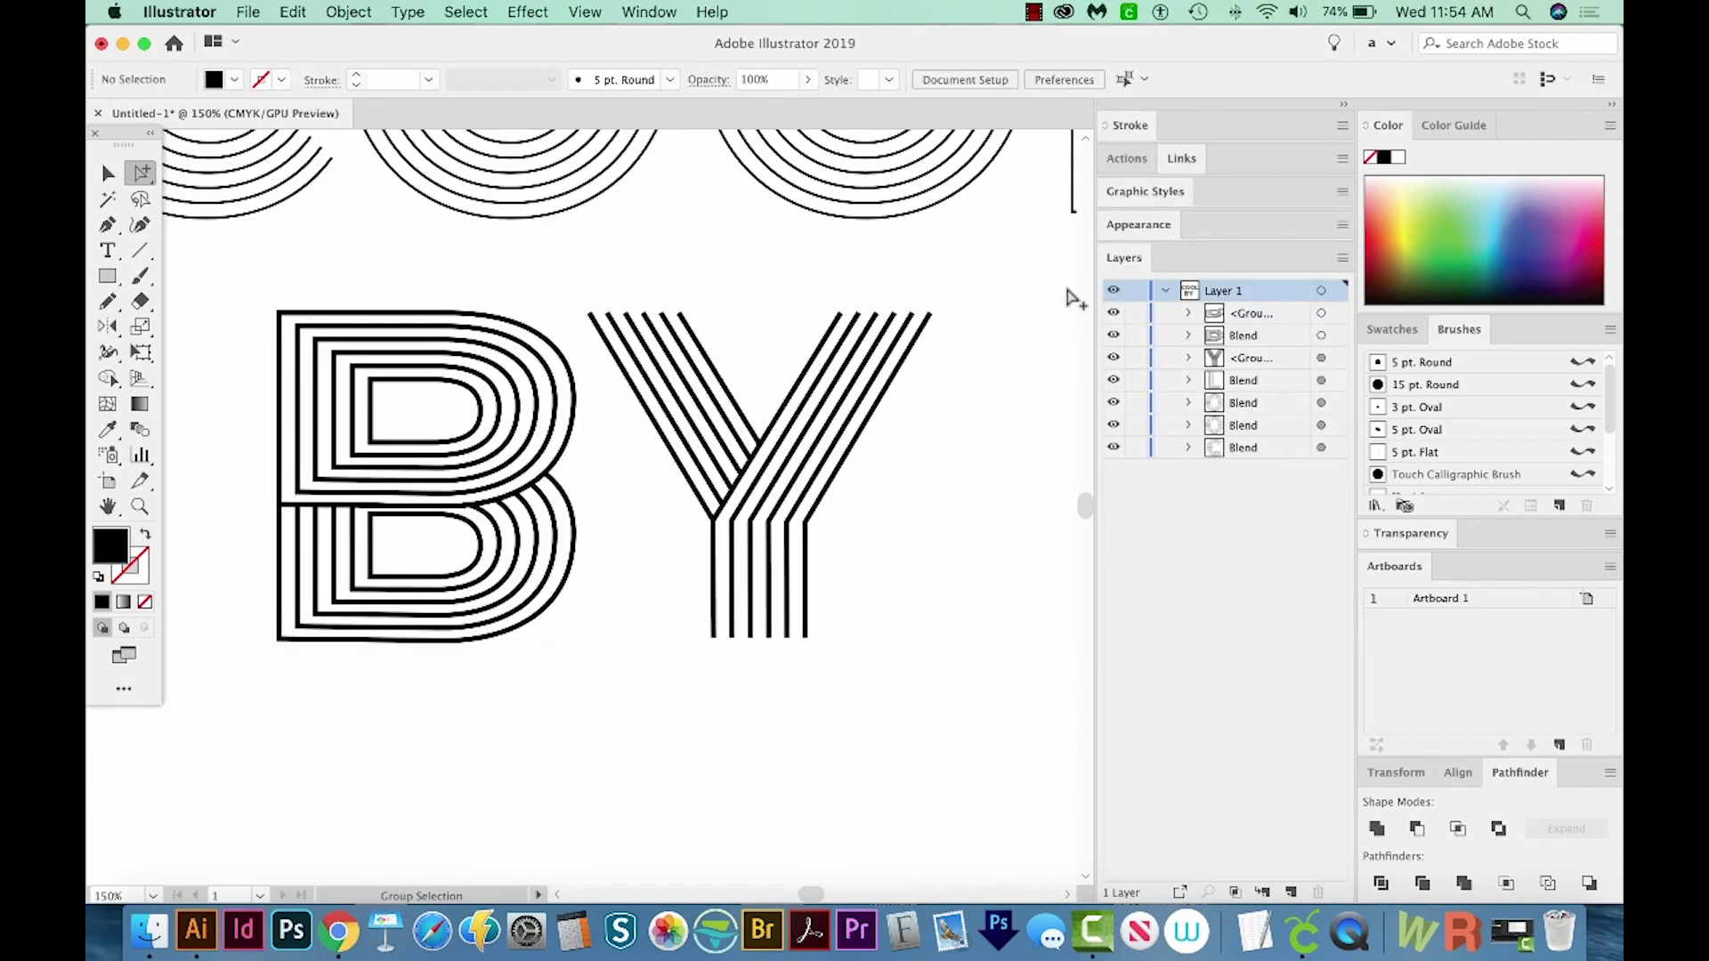